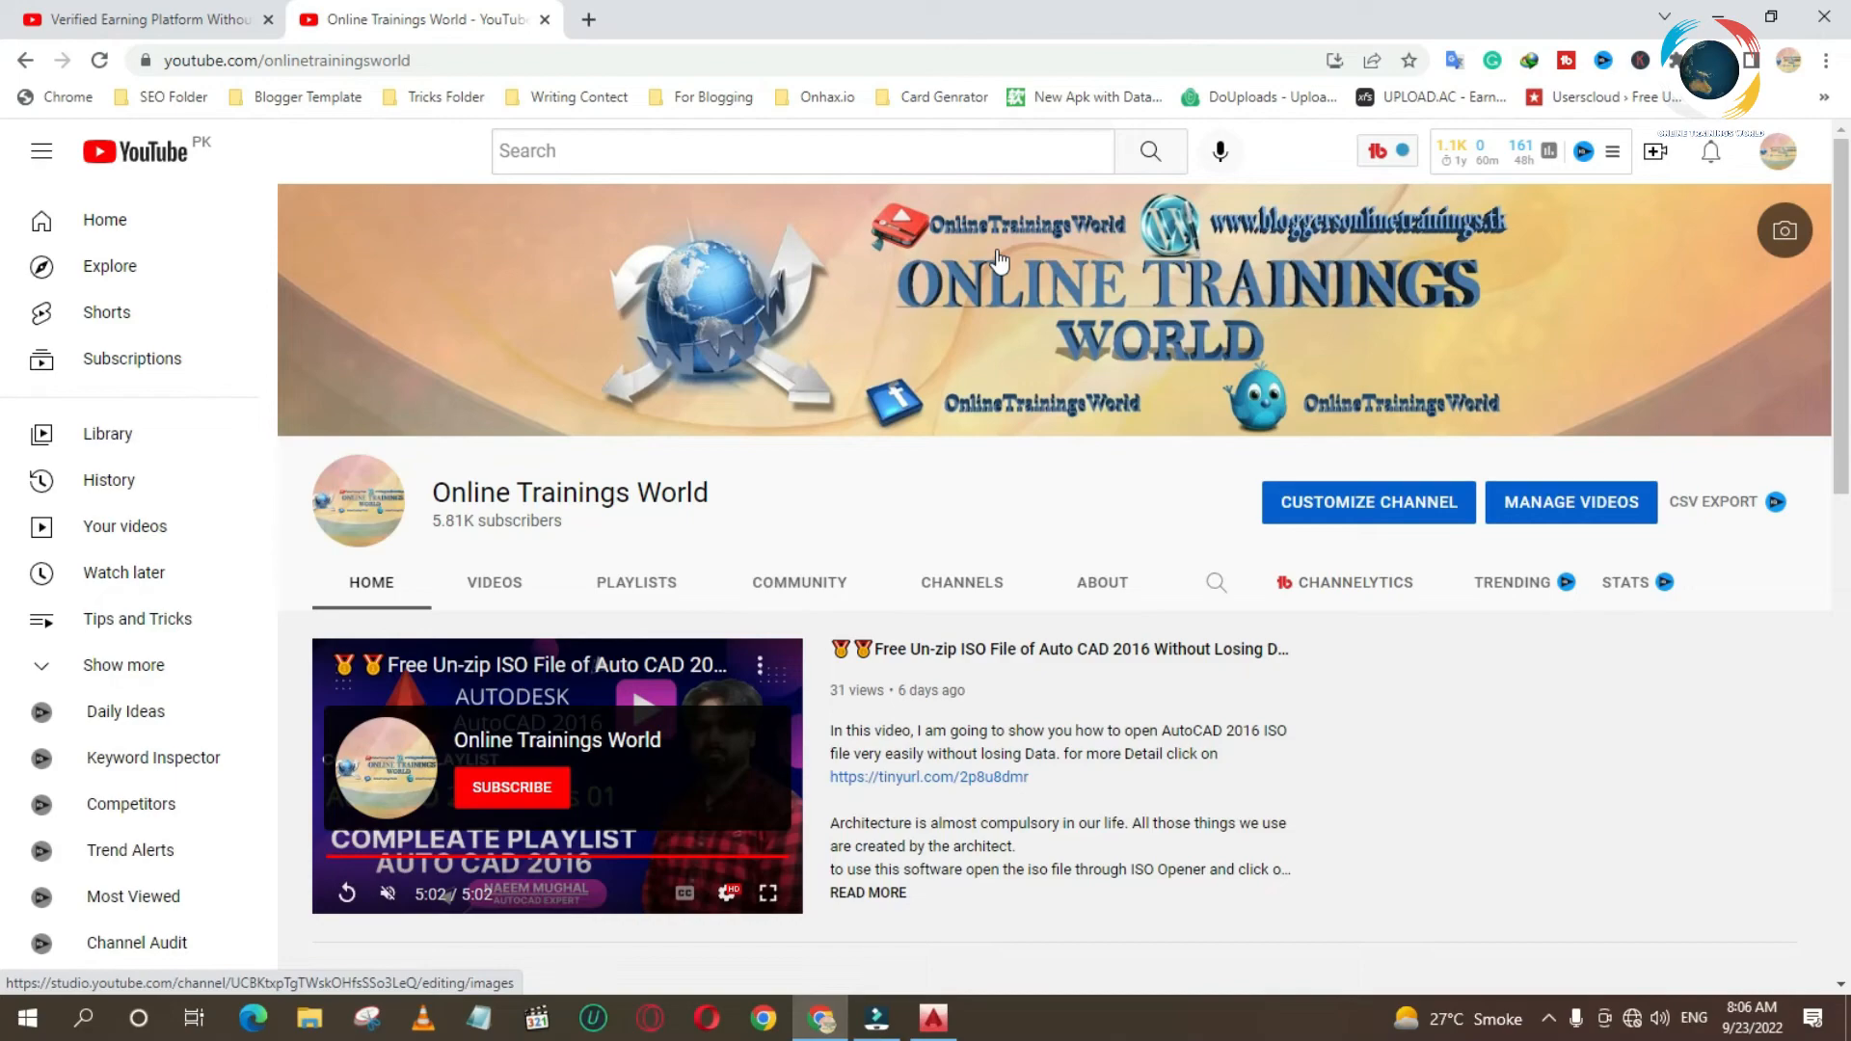
# - Switch to AutoCAD and examine the upper circle pair and tangent line of the finished circle drawing
pyautogui.click(933, 1018)
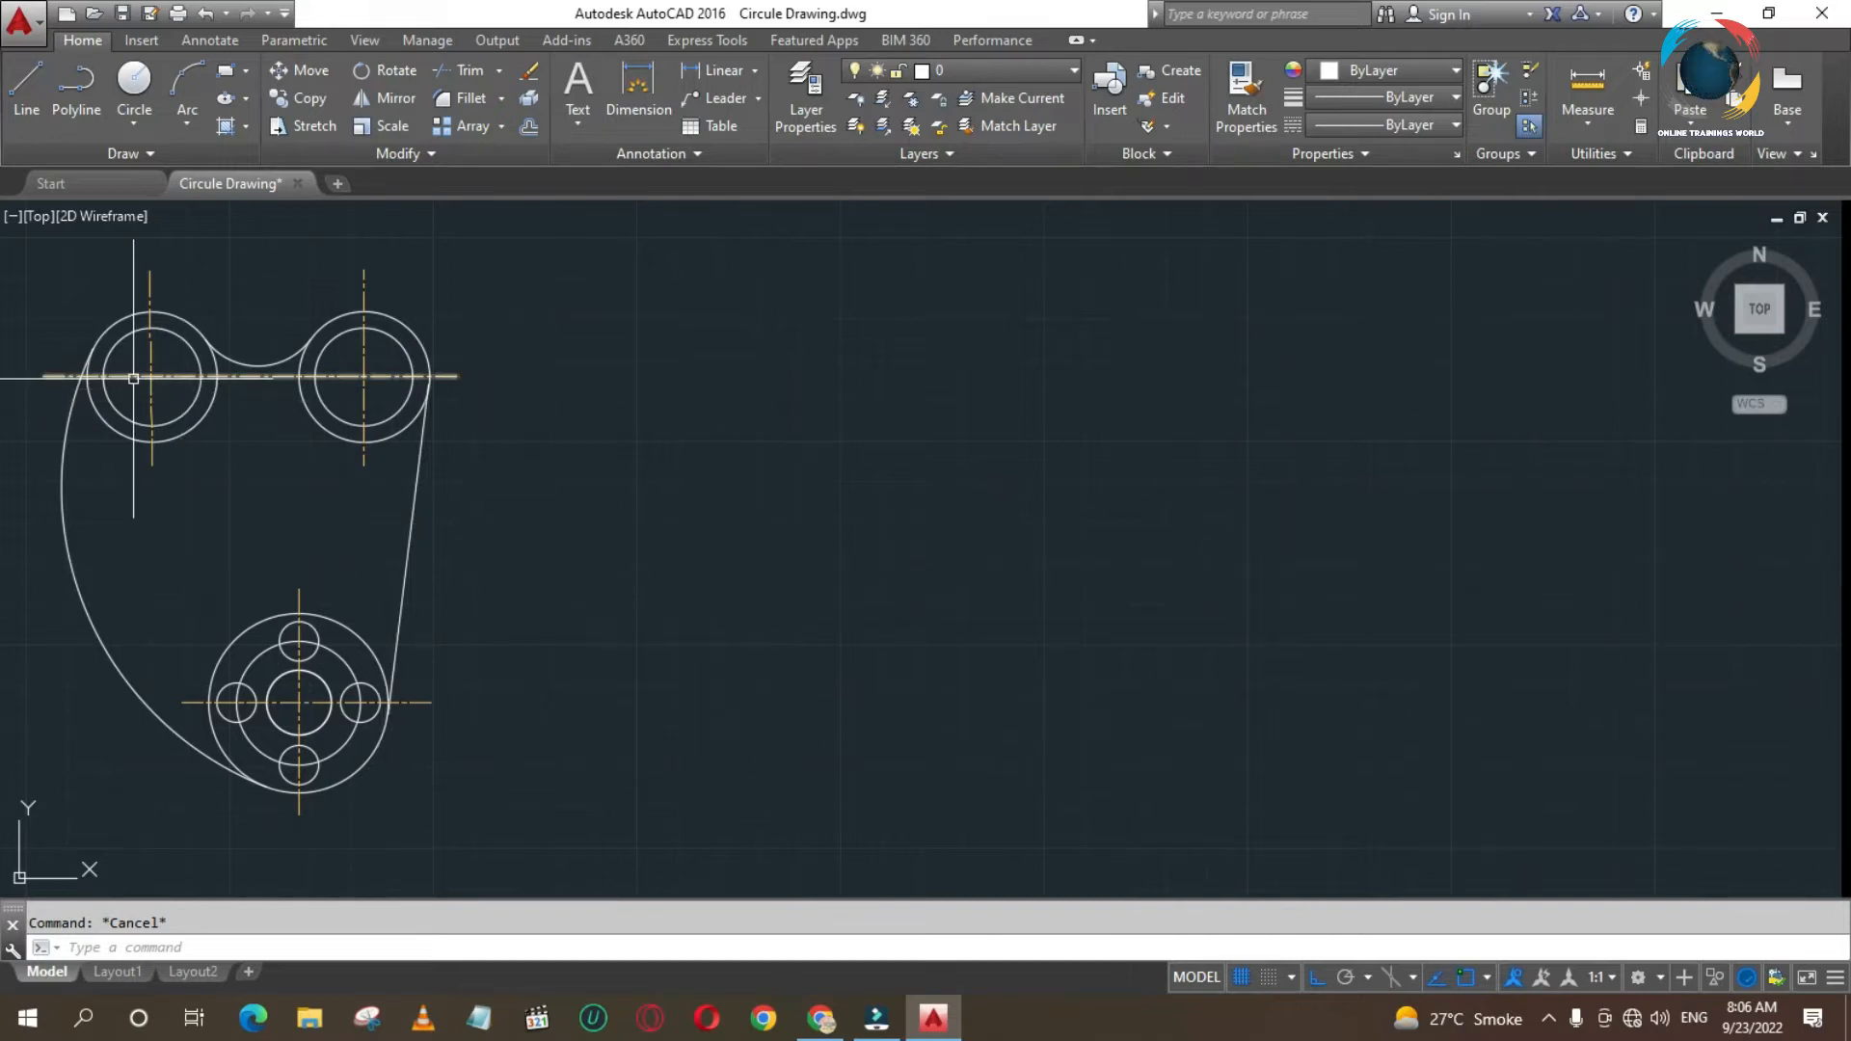
pyautogui.click(398, 411)
pyautogui.click(408, 421)
pyautogui.press('Escape')
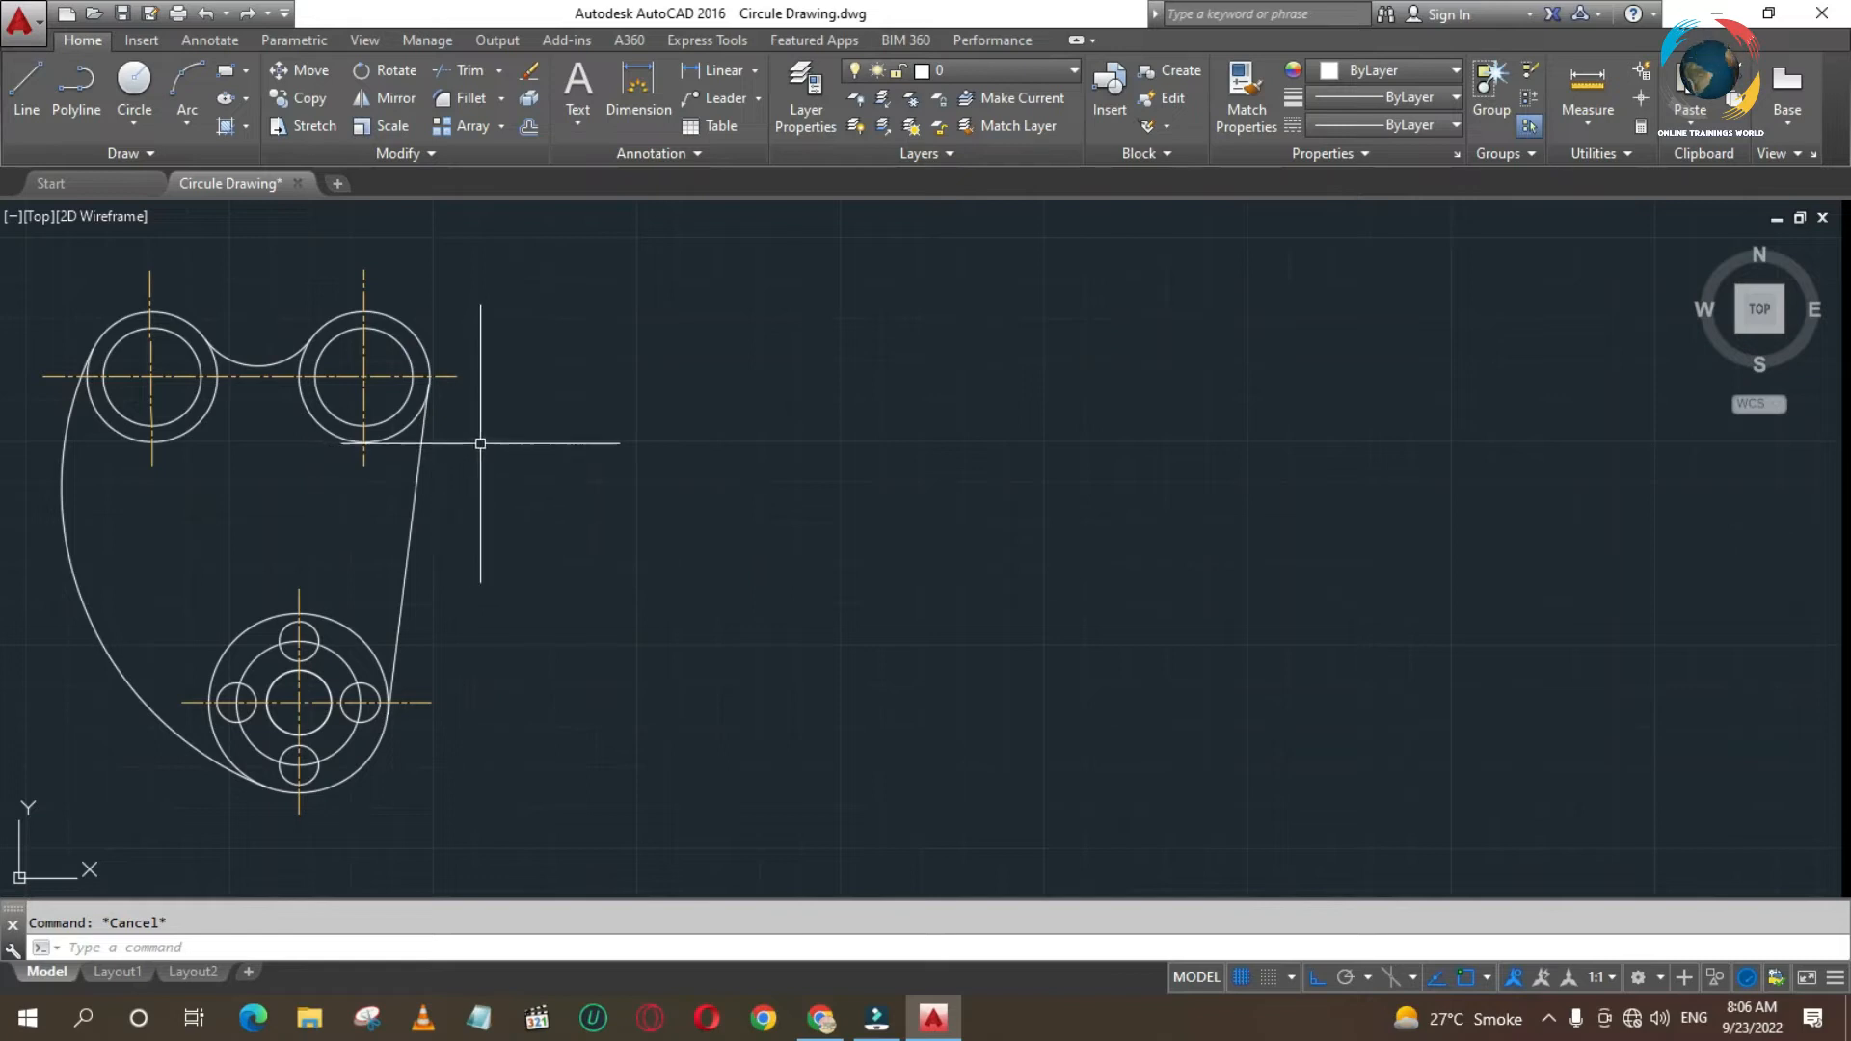
pyautogui.click(432, 391)
pyautogui.click(430, 384)
pyautogui.press('Escape')
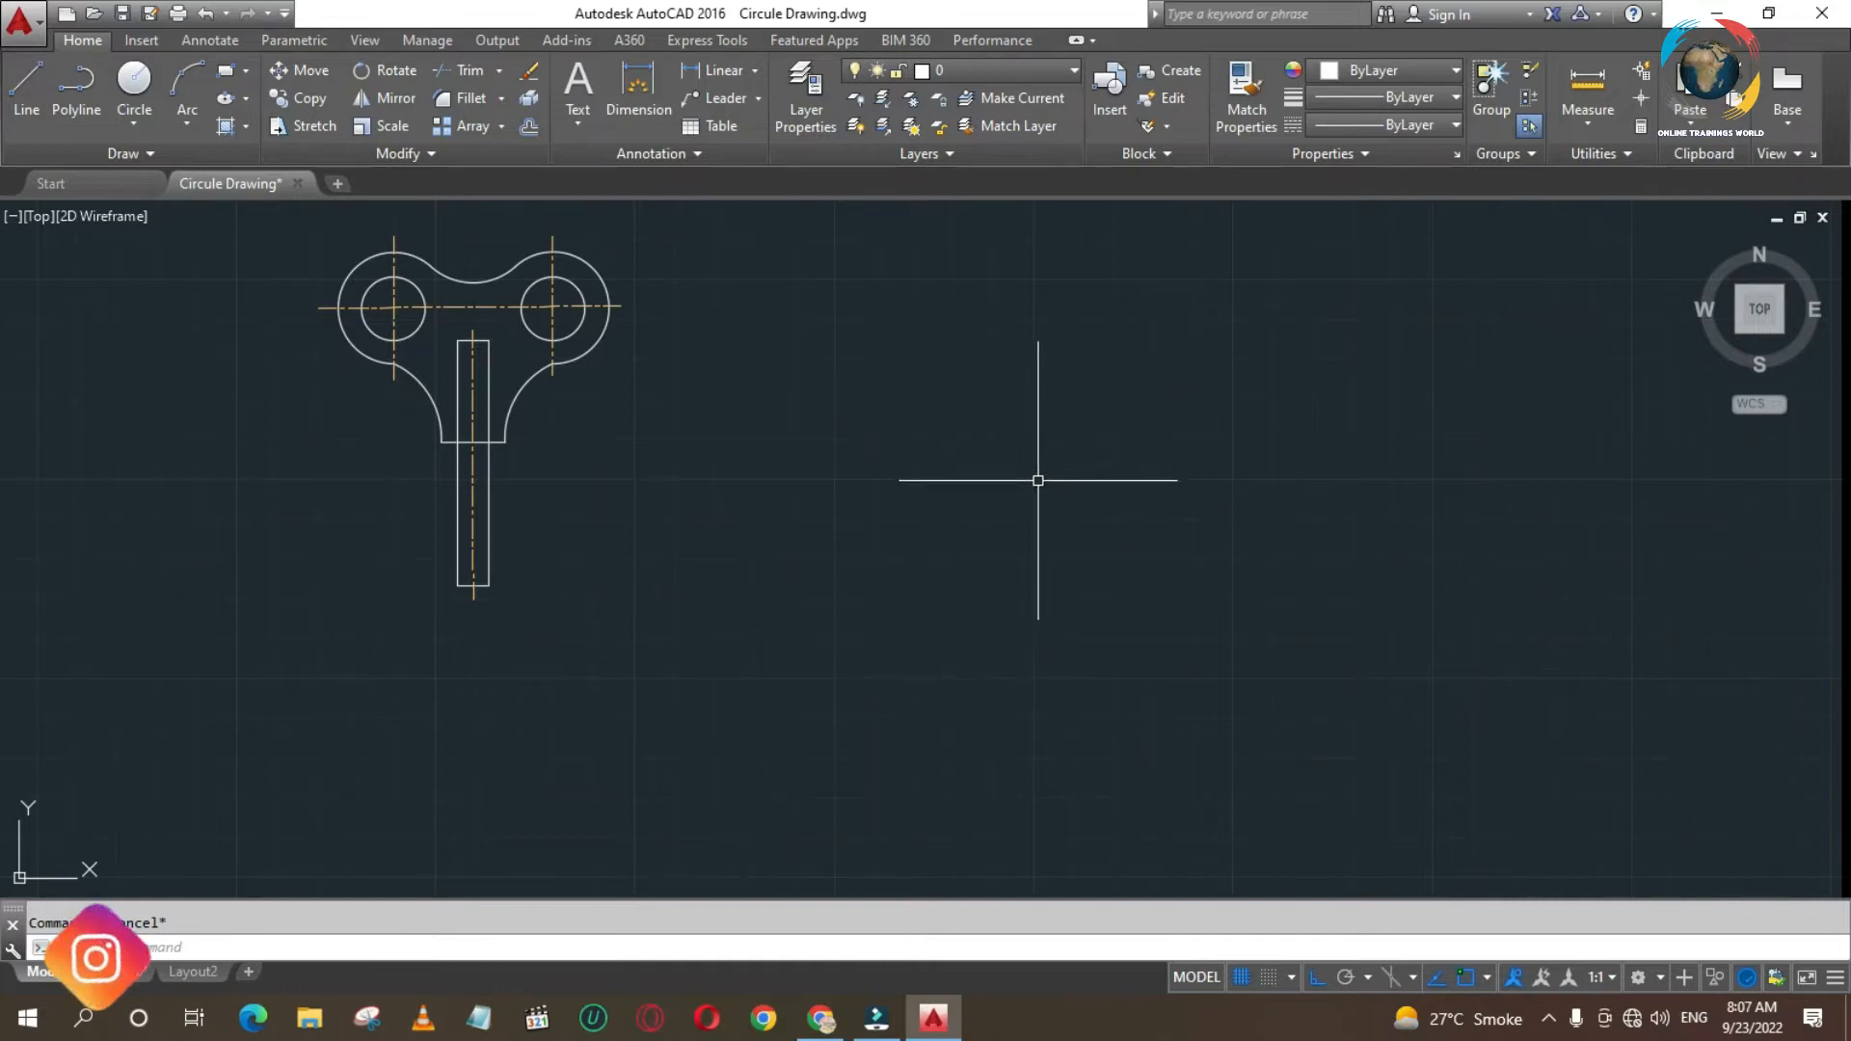
# - Draw a circle with a diameter of 30 in an empty area away from the existing drawings
pyautogui.write('P')
pyautogui.press('Return')
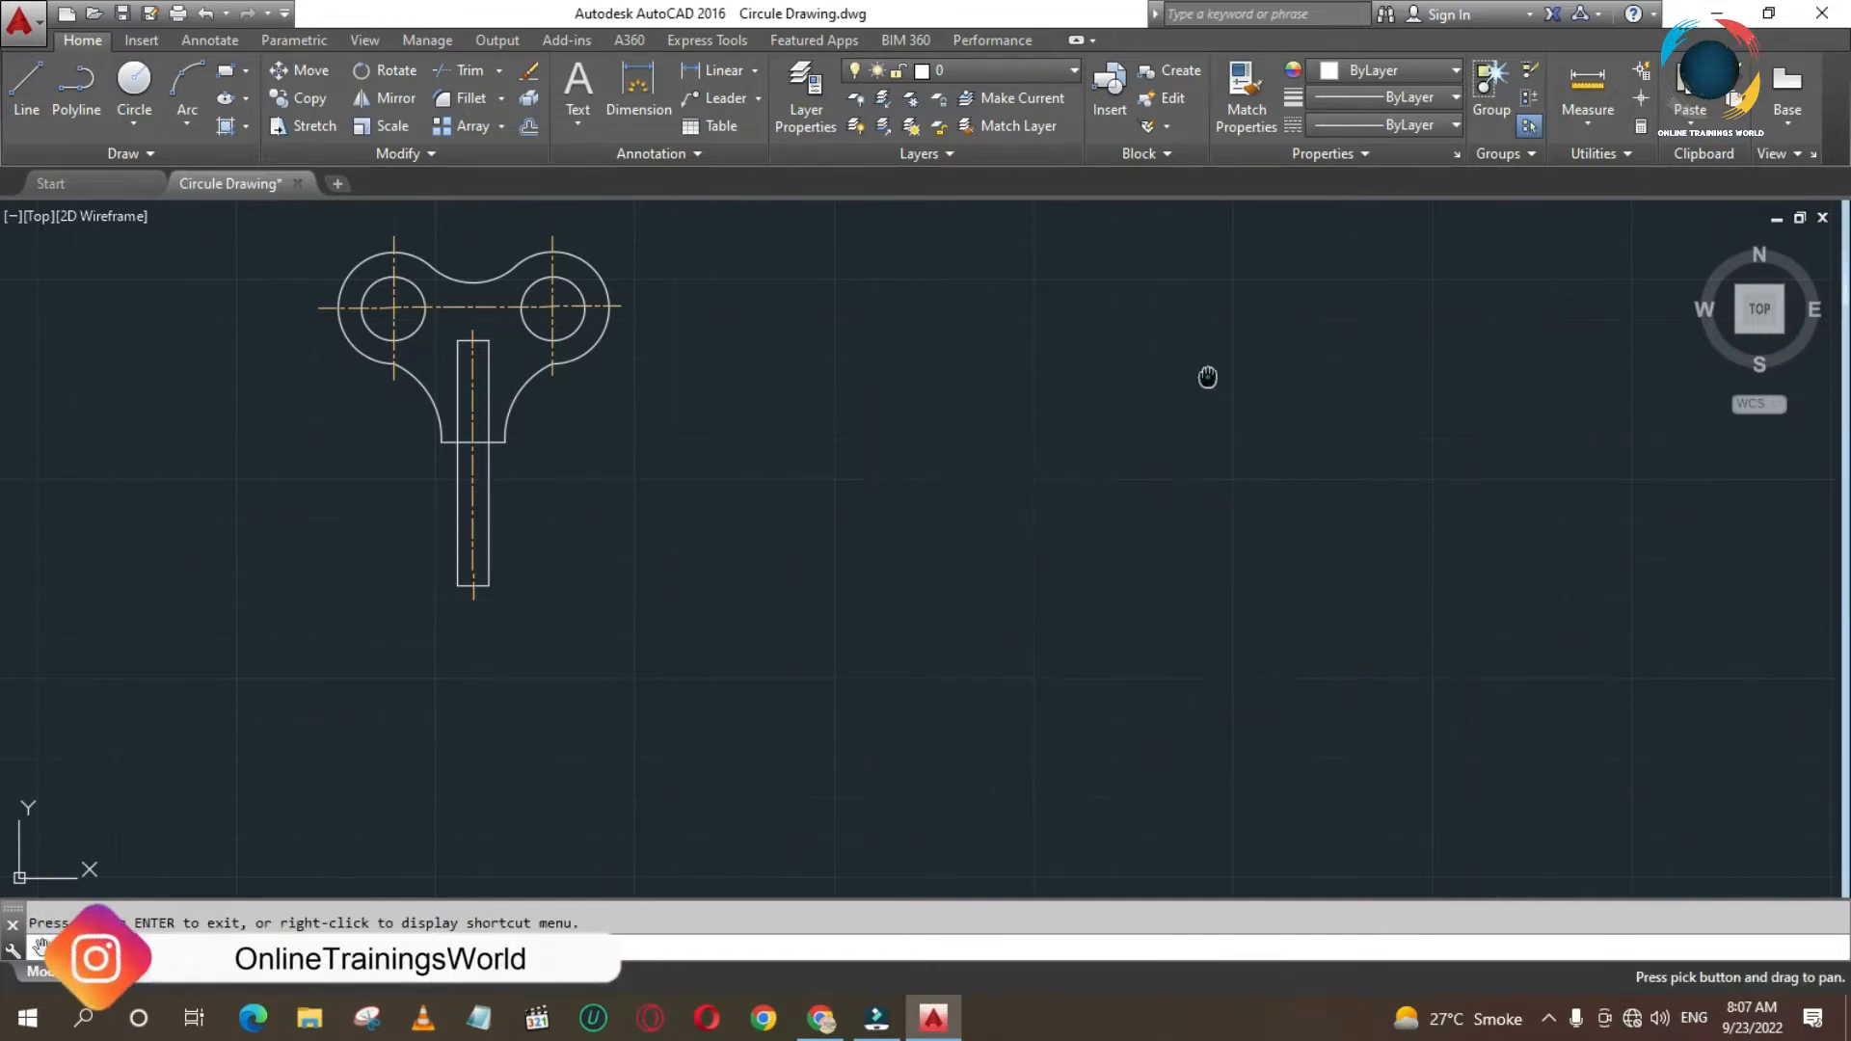
pyautogui.moveTo(1207, 376); pyautogui.dragTo(595, 566)
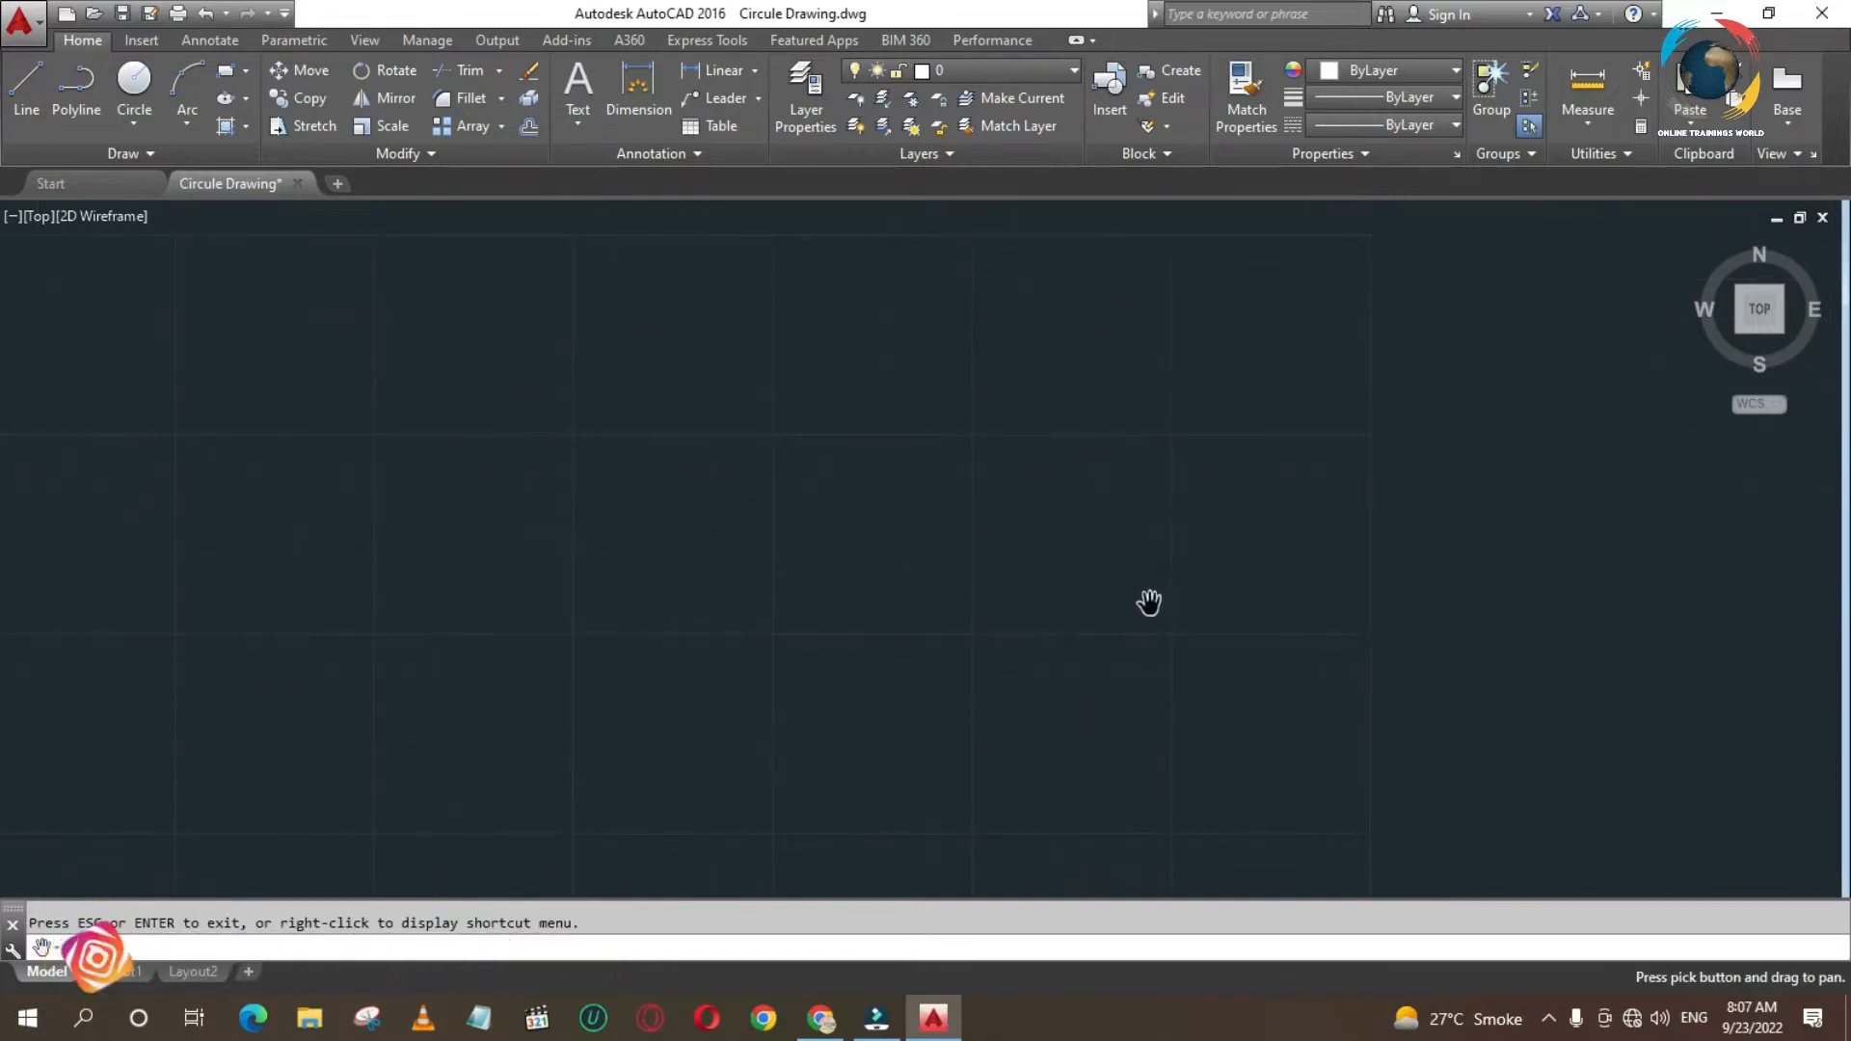
pyautogui.press('Escape')
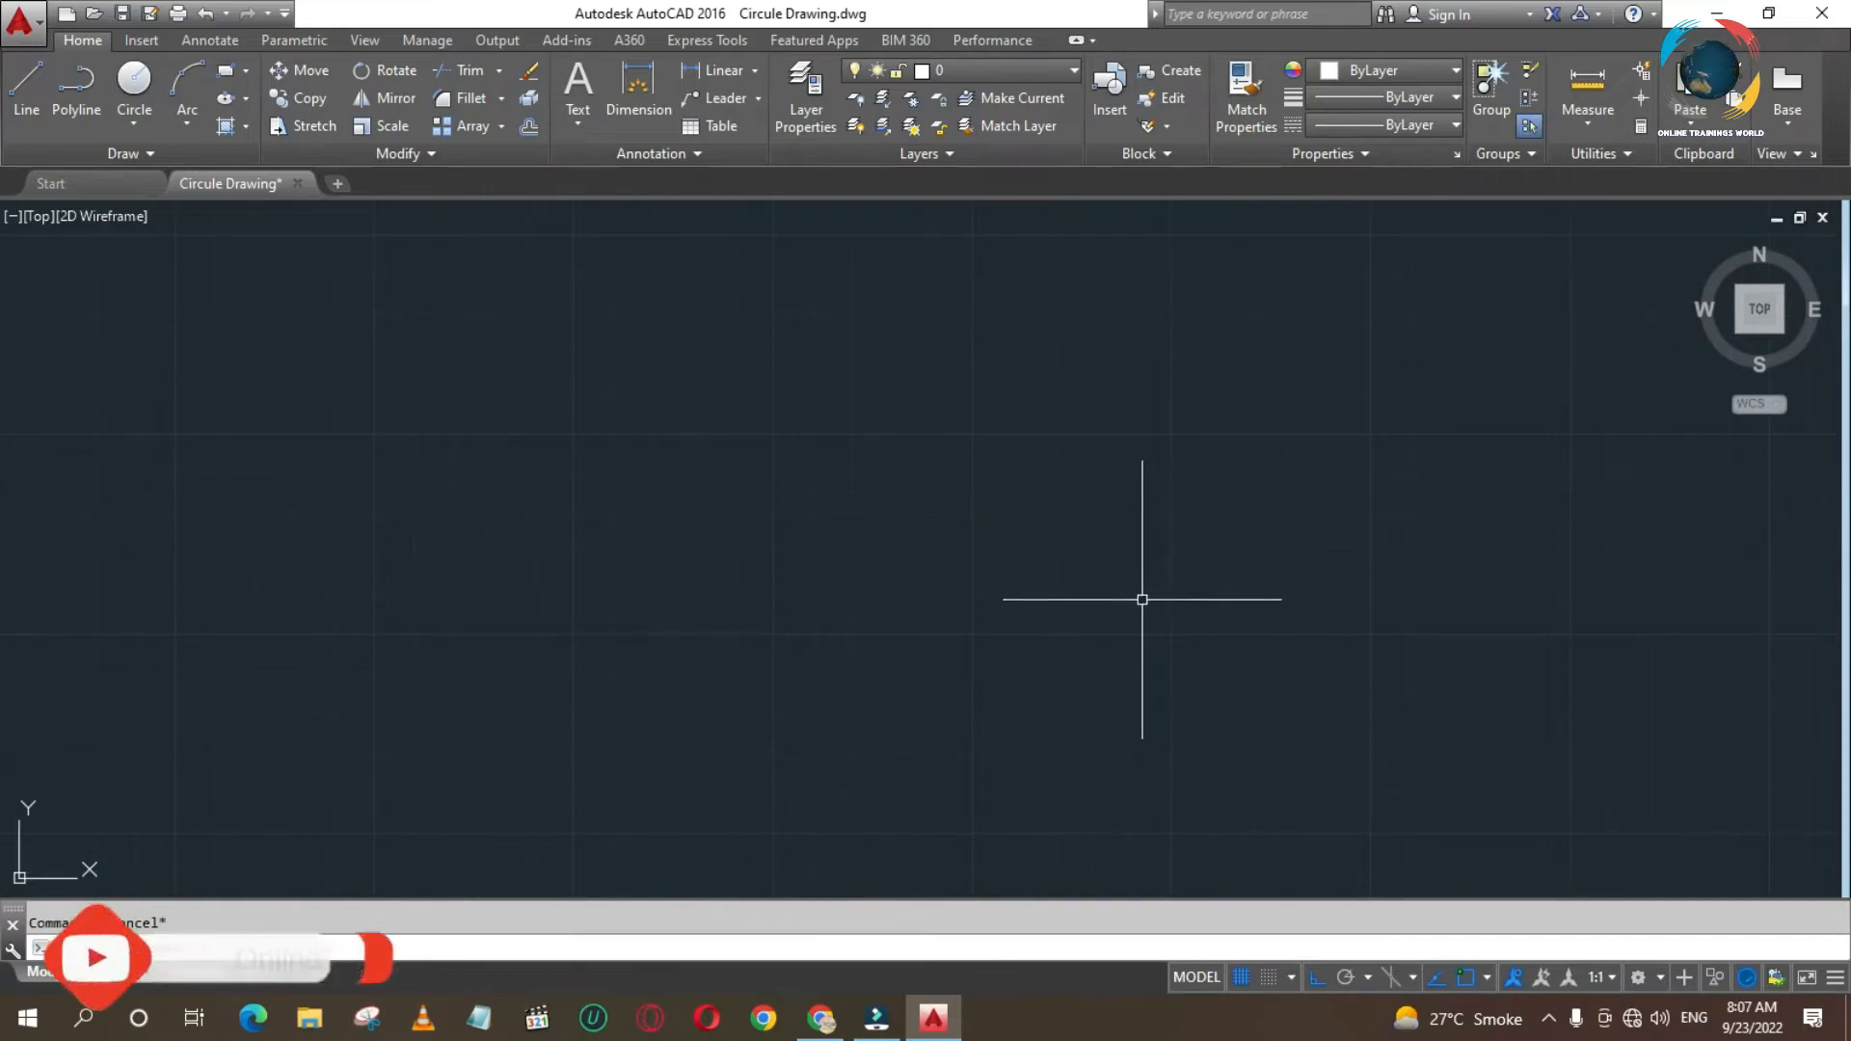
pyautogui.write('C')
pyautogui.press('Return')
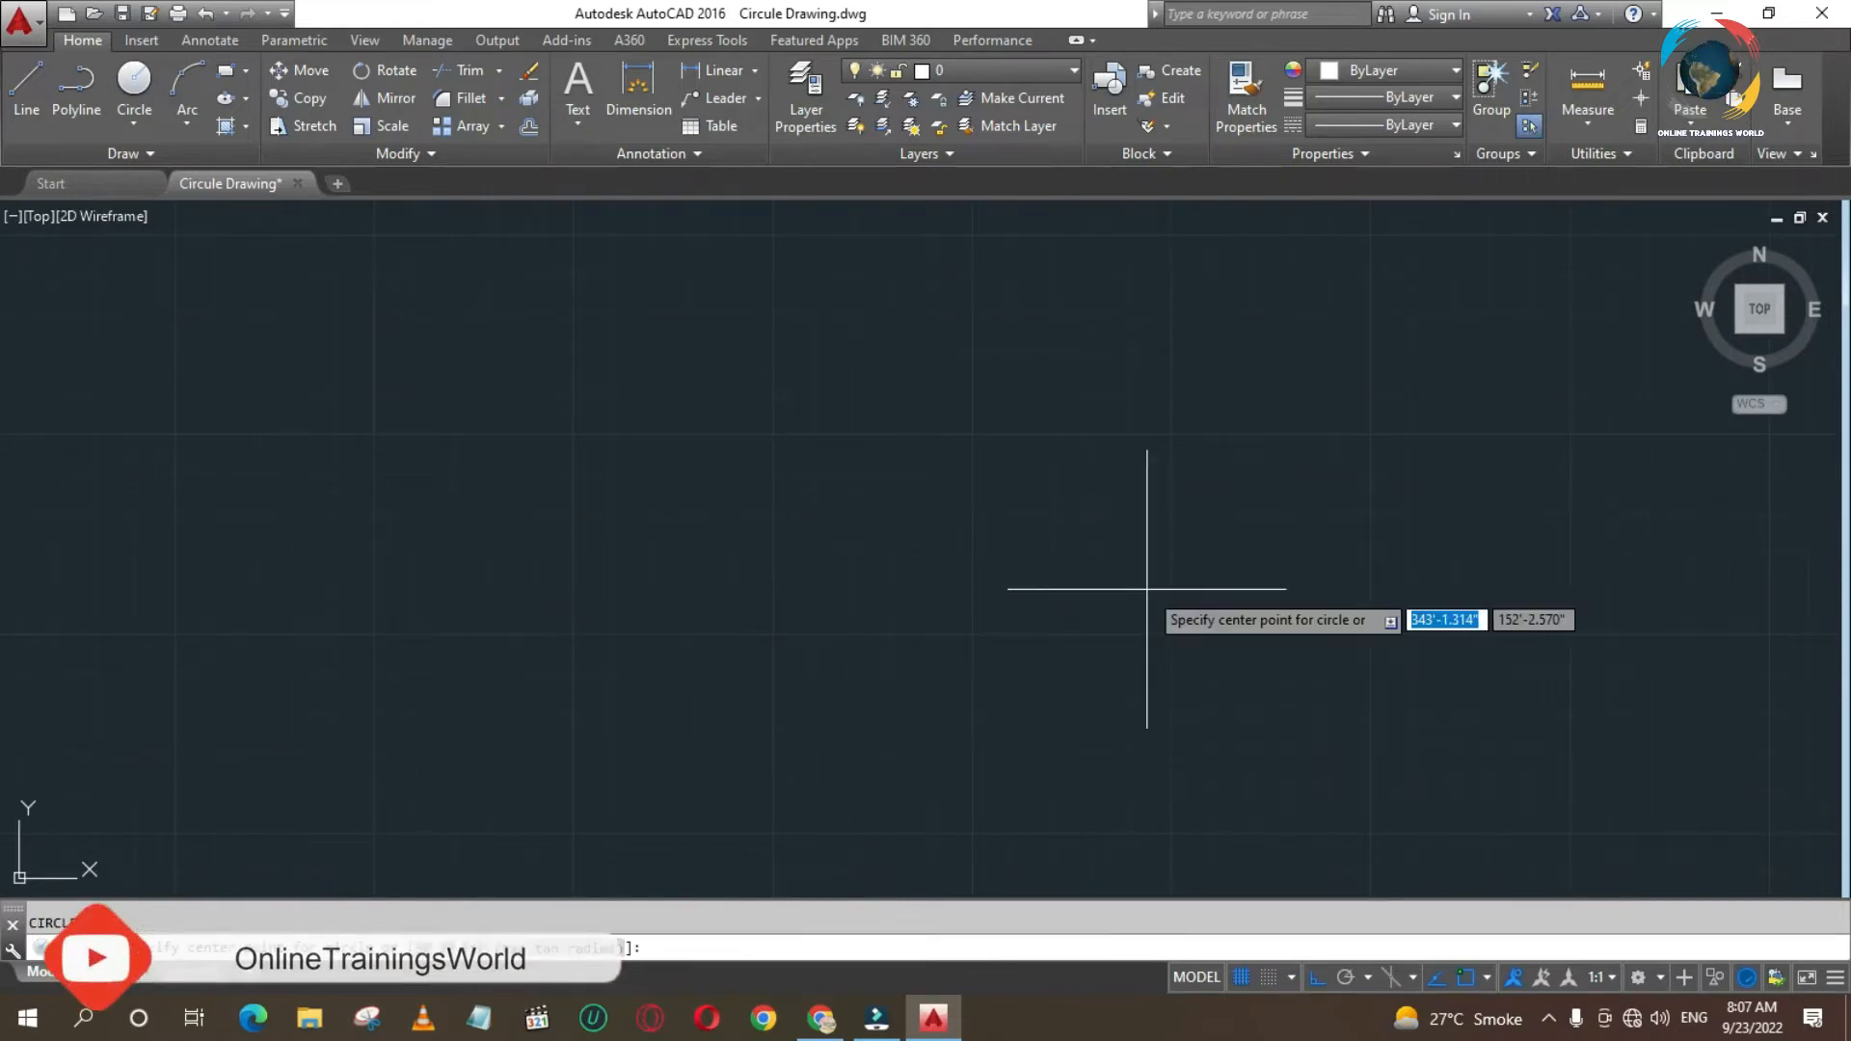
pyautogui.click(1191, 437)
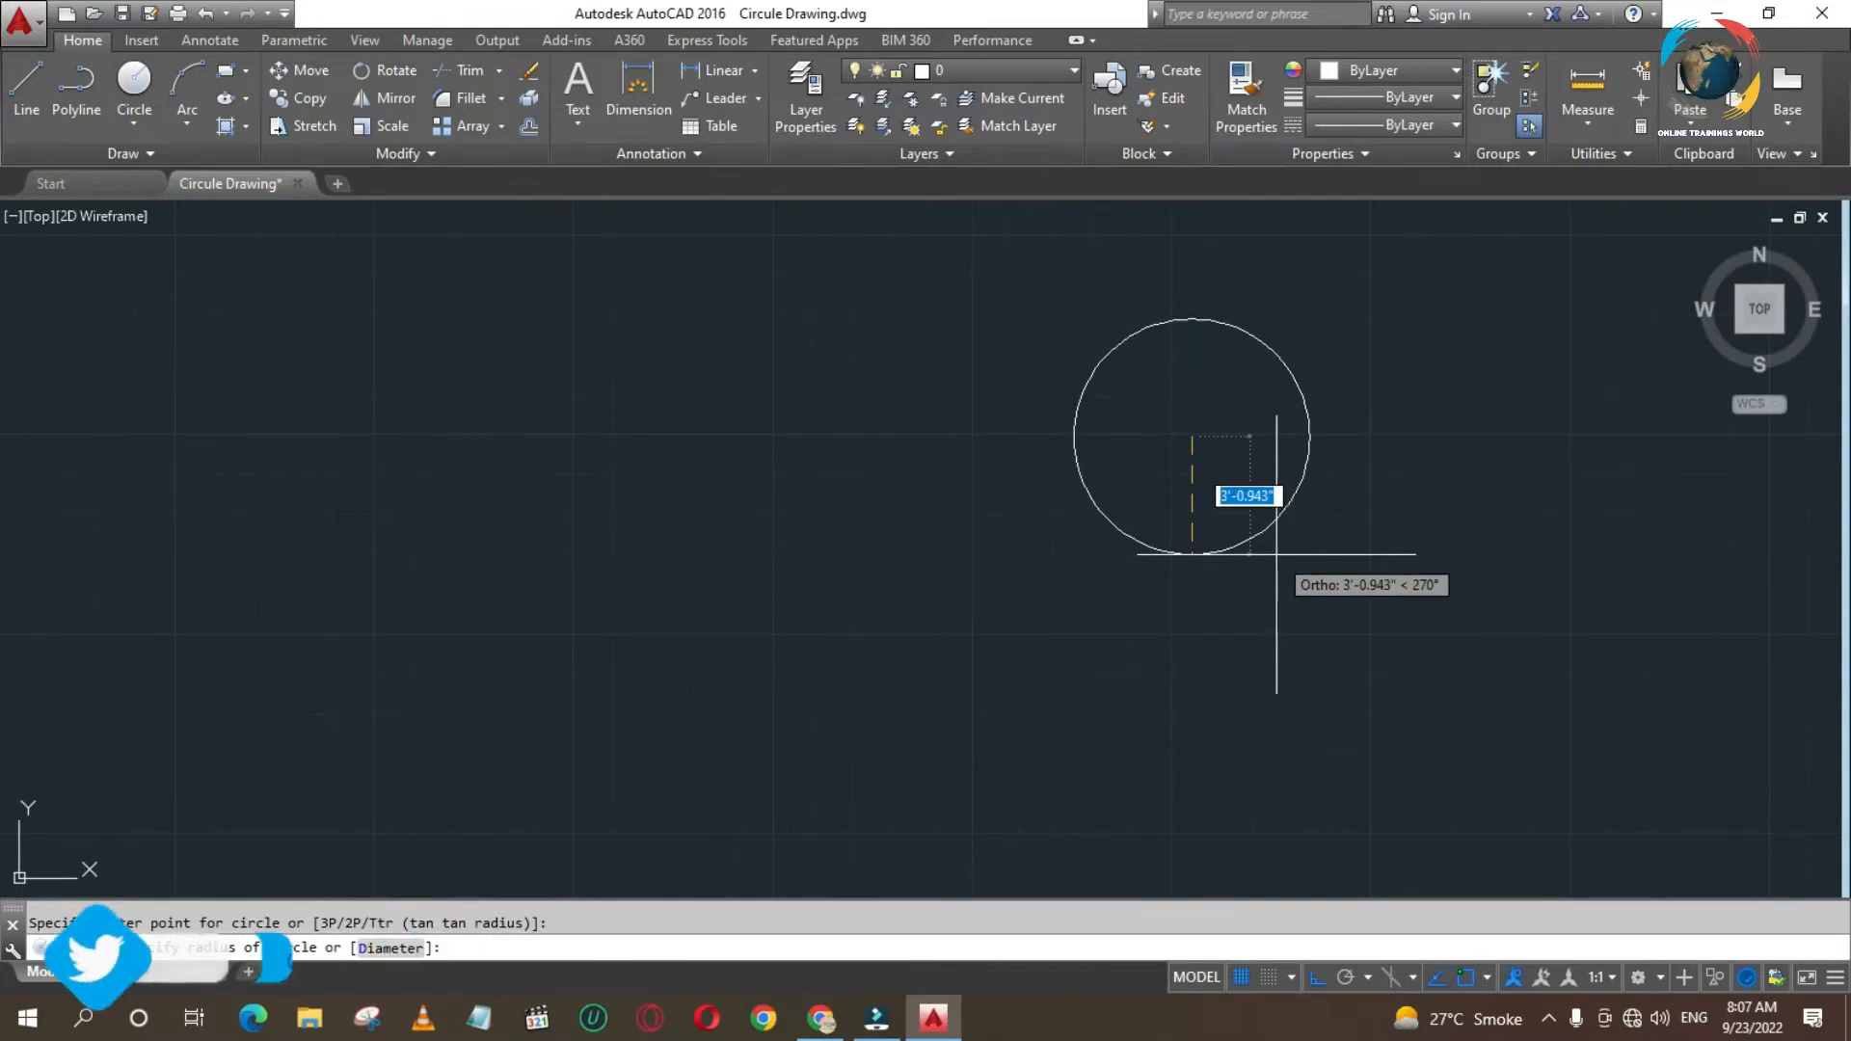
pyautogui.rightClick(1291, 492)
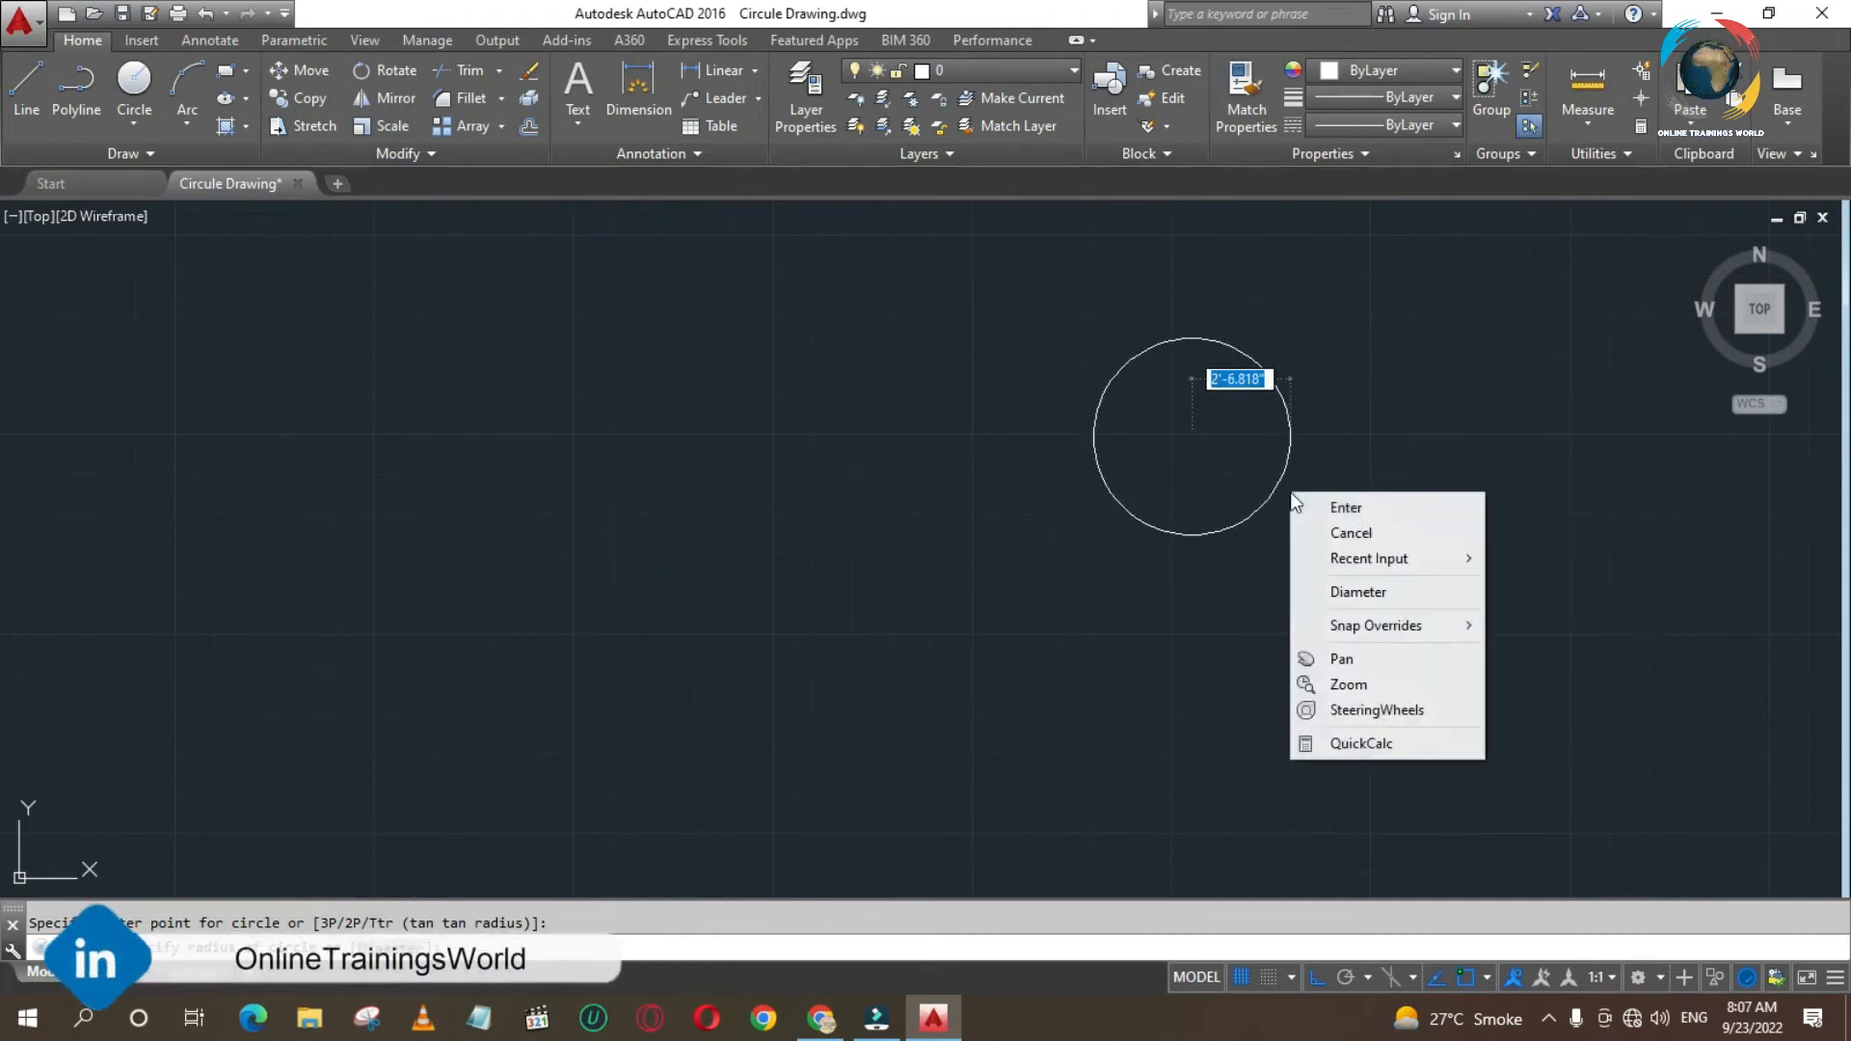
pyautogui.click(1351, 592)
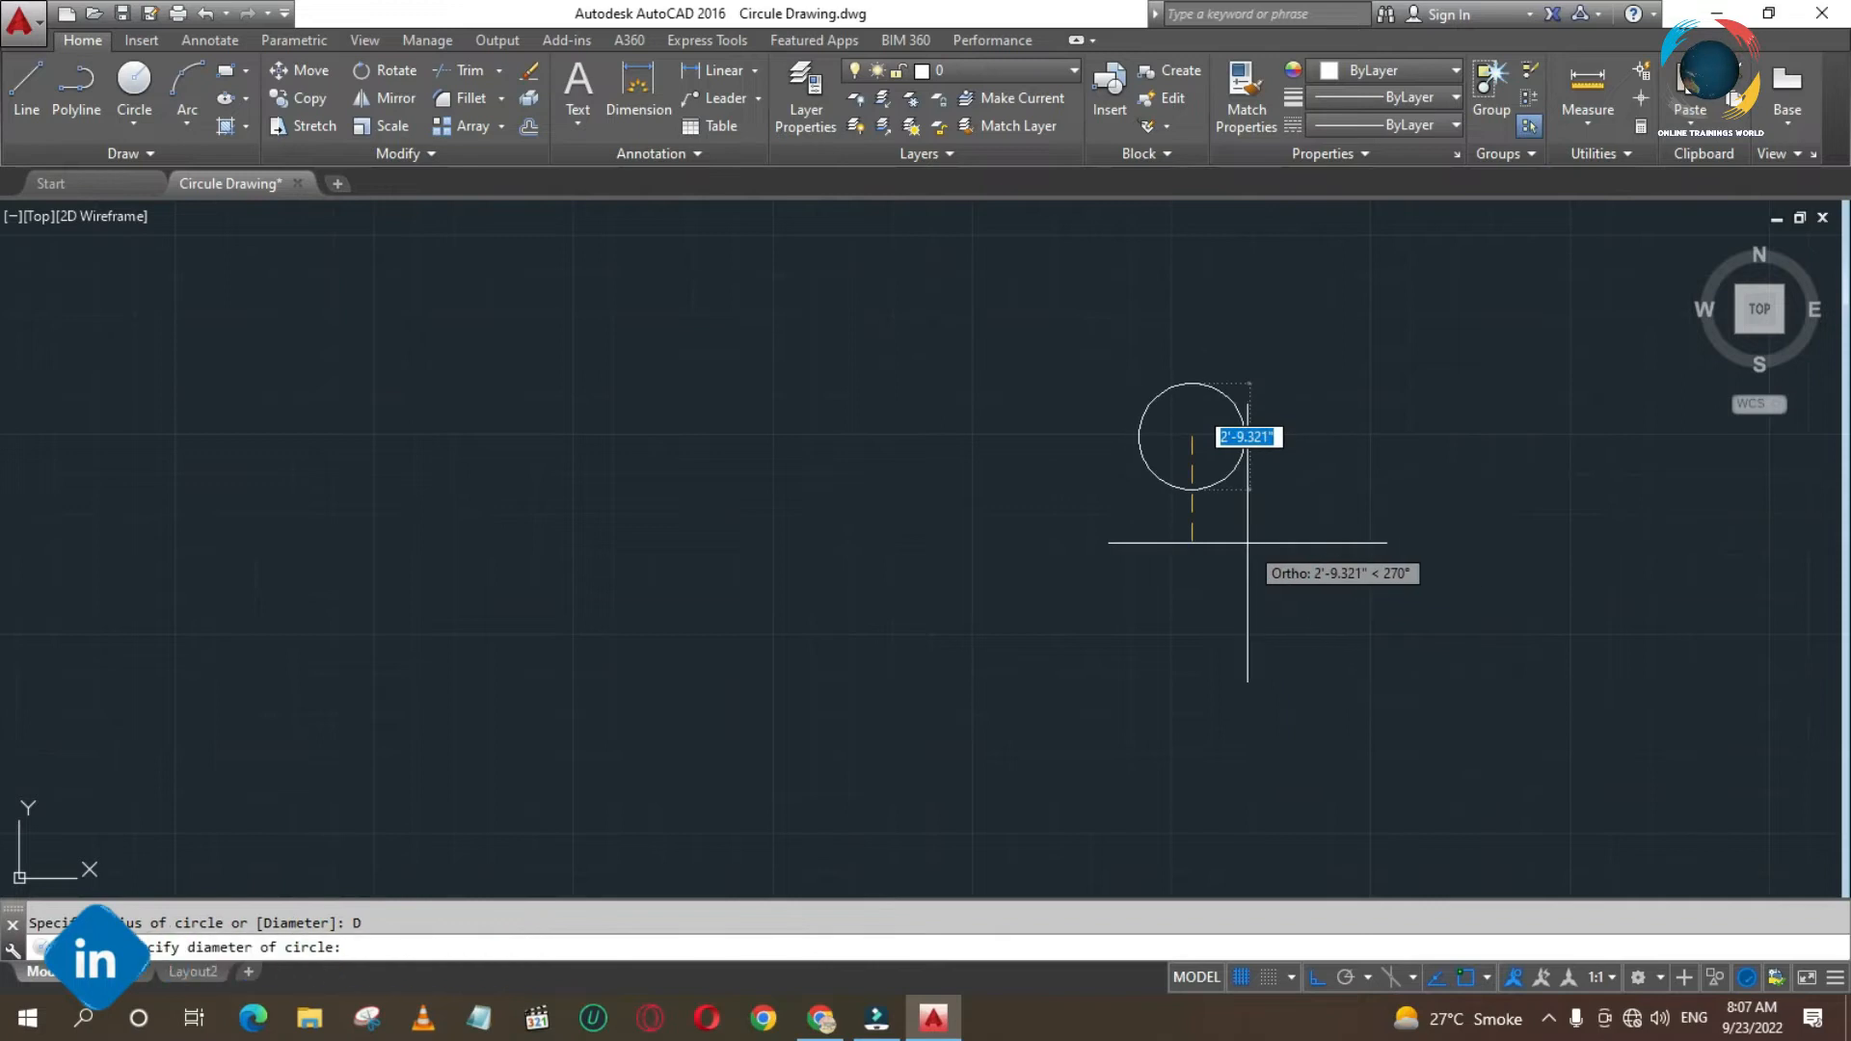
pyautogui.write('30')
pyautogui.press('Return')
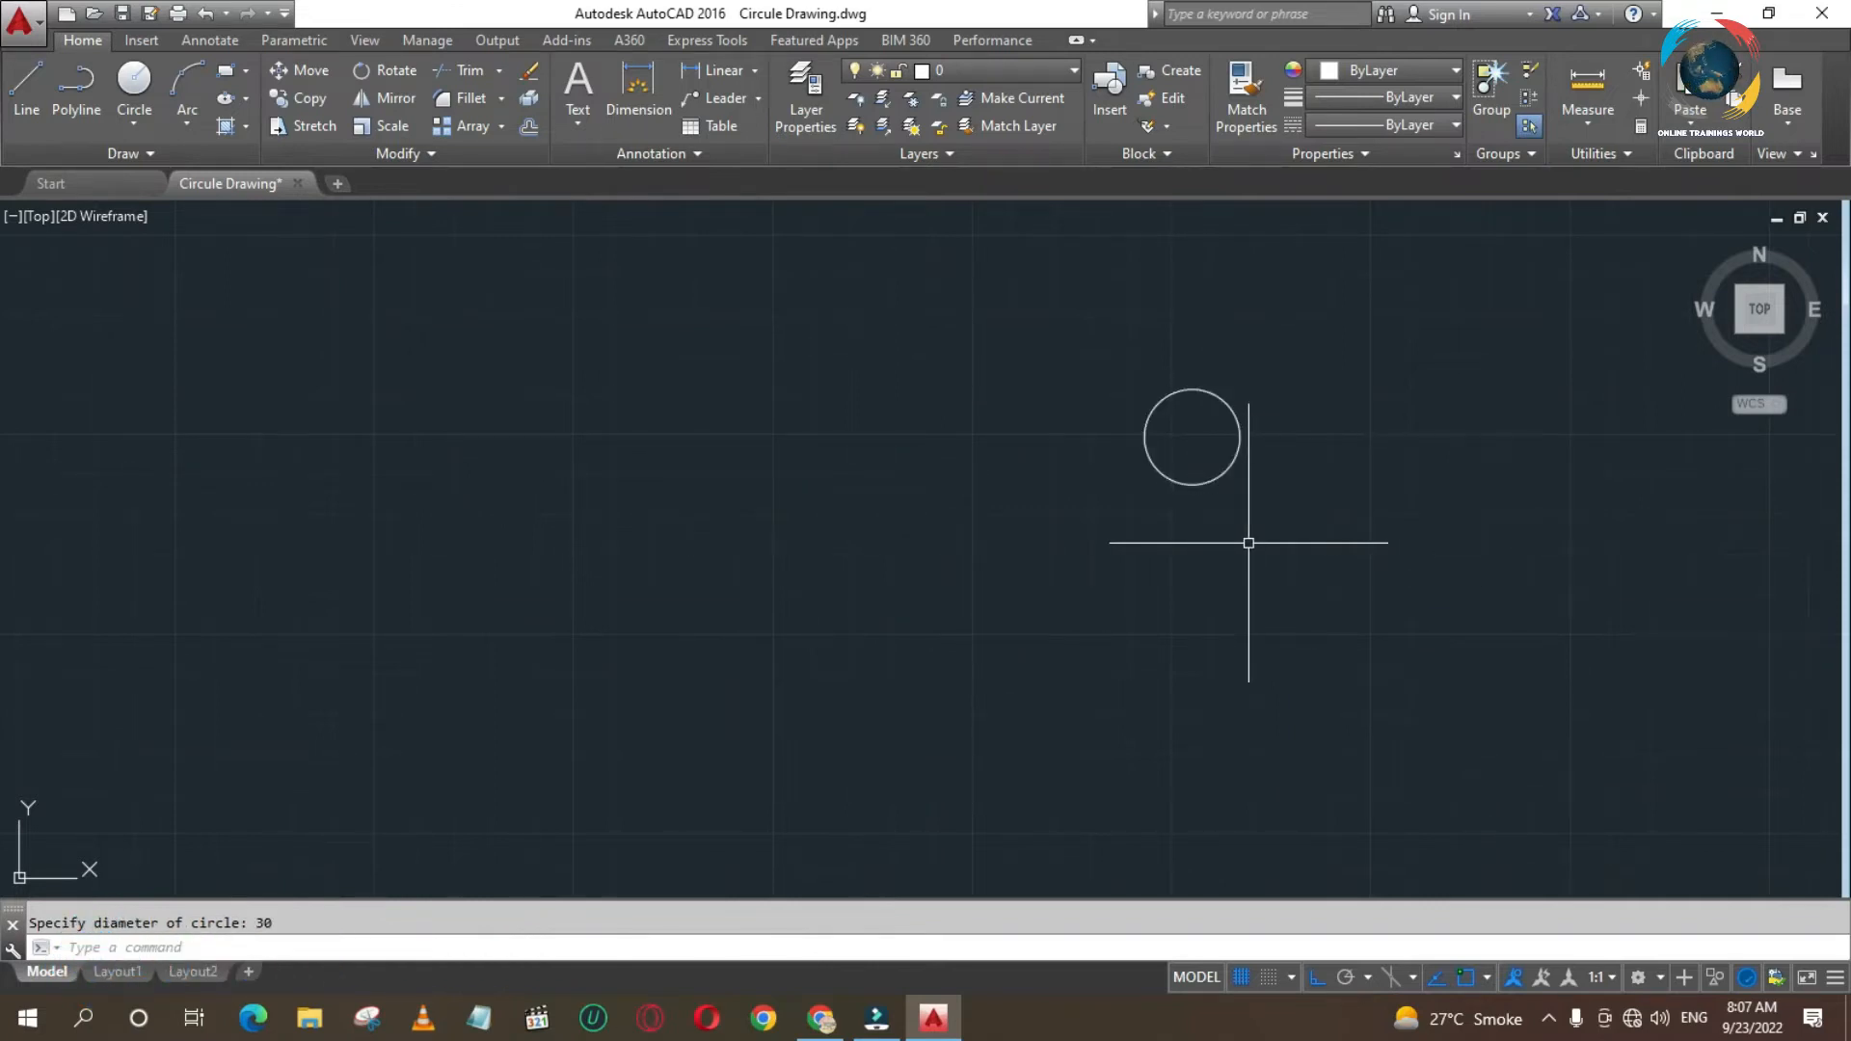
# - Draw a concentric circle with a radius of 40 around the 30-diameter circle
pyautogui.press('Return')
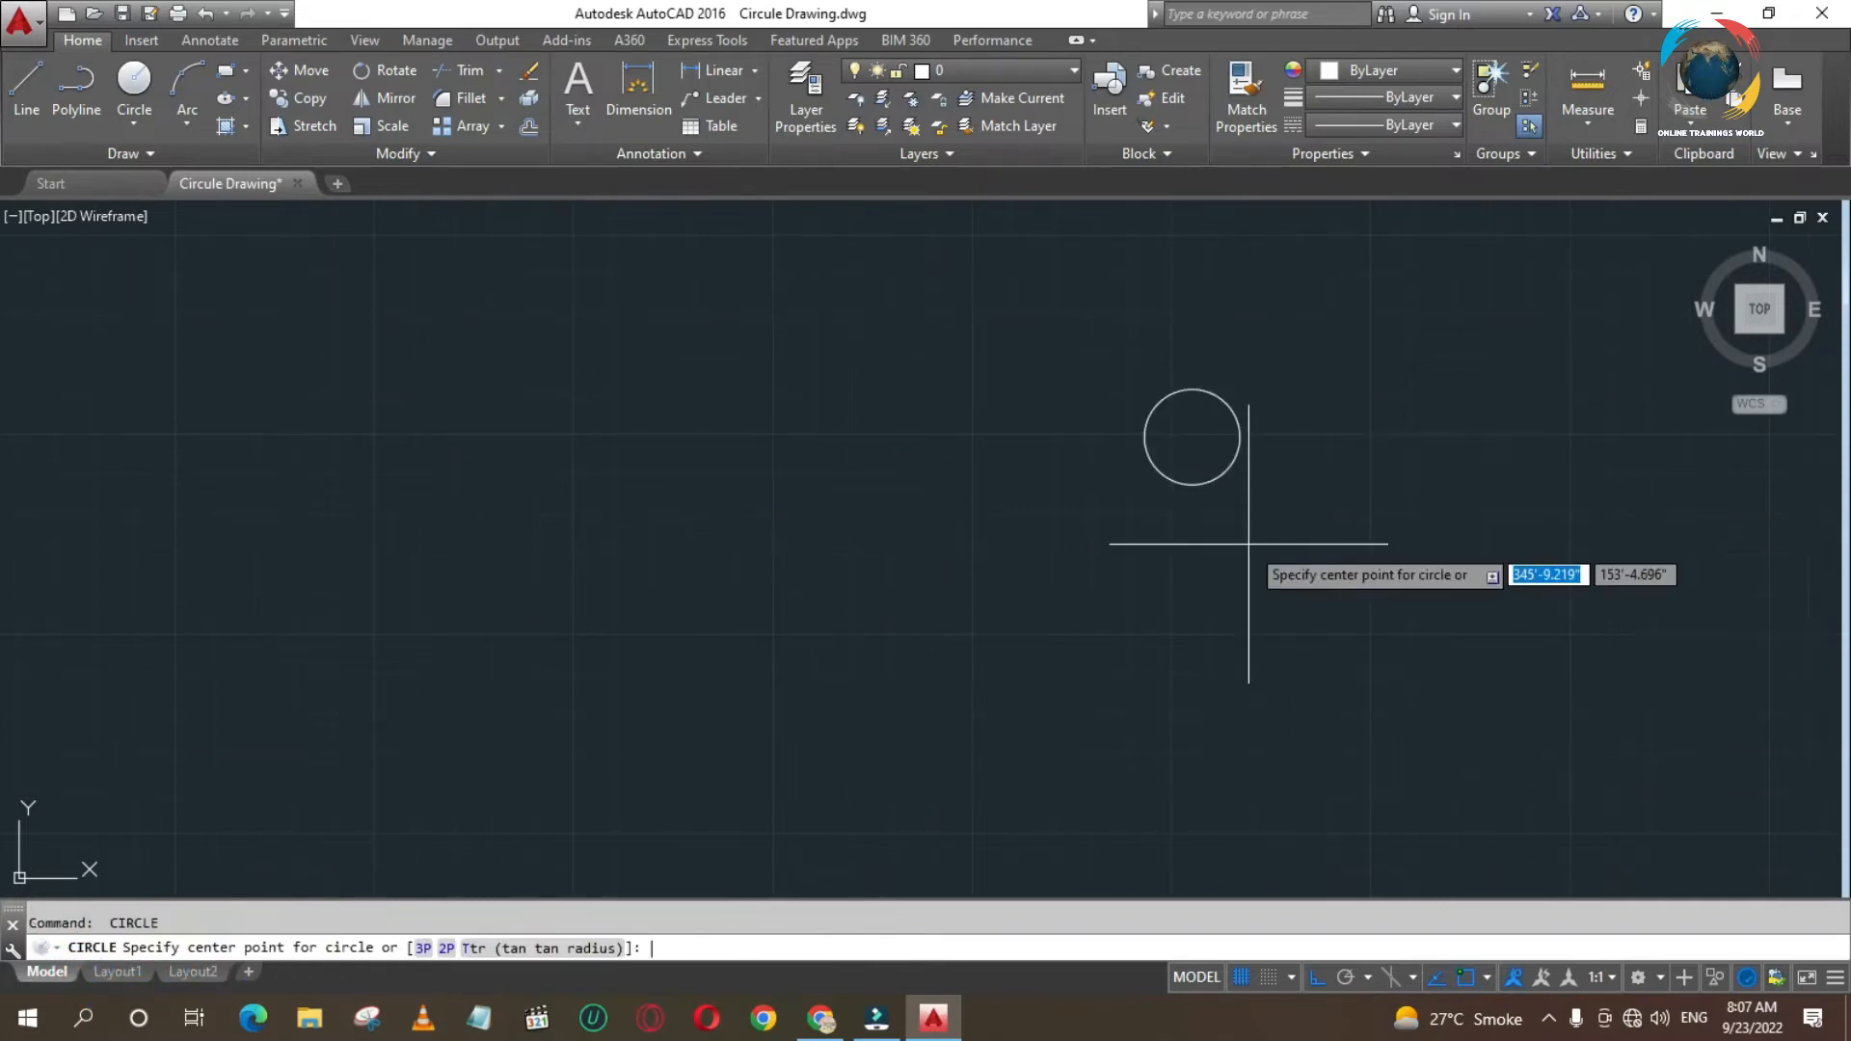
pyautogui.click(1192, 436)
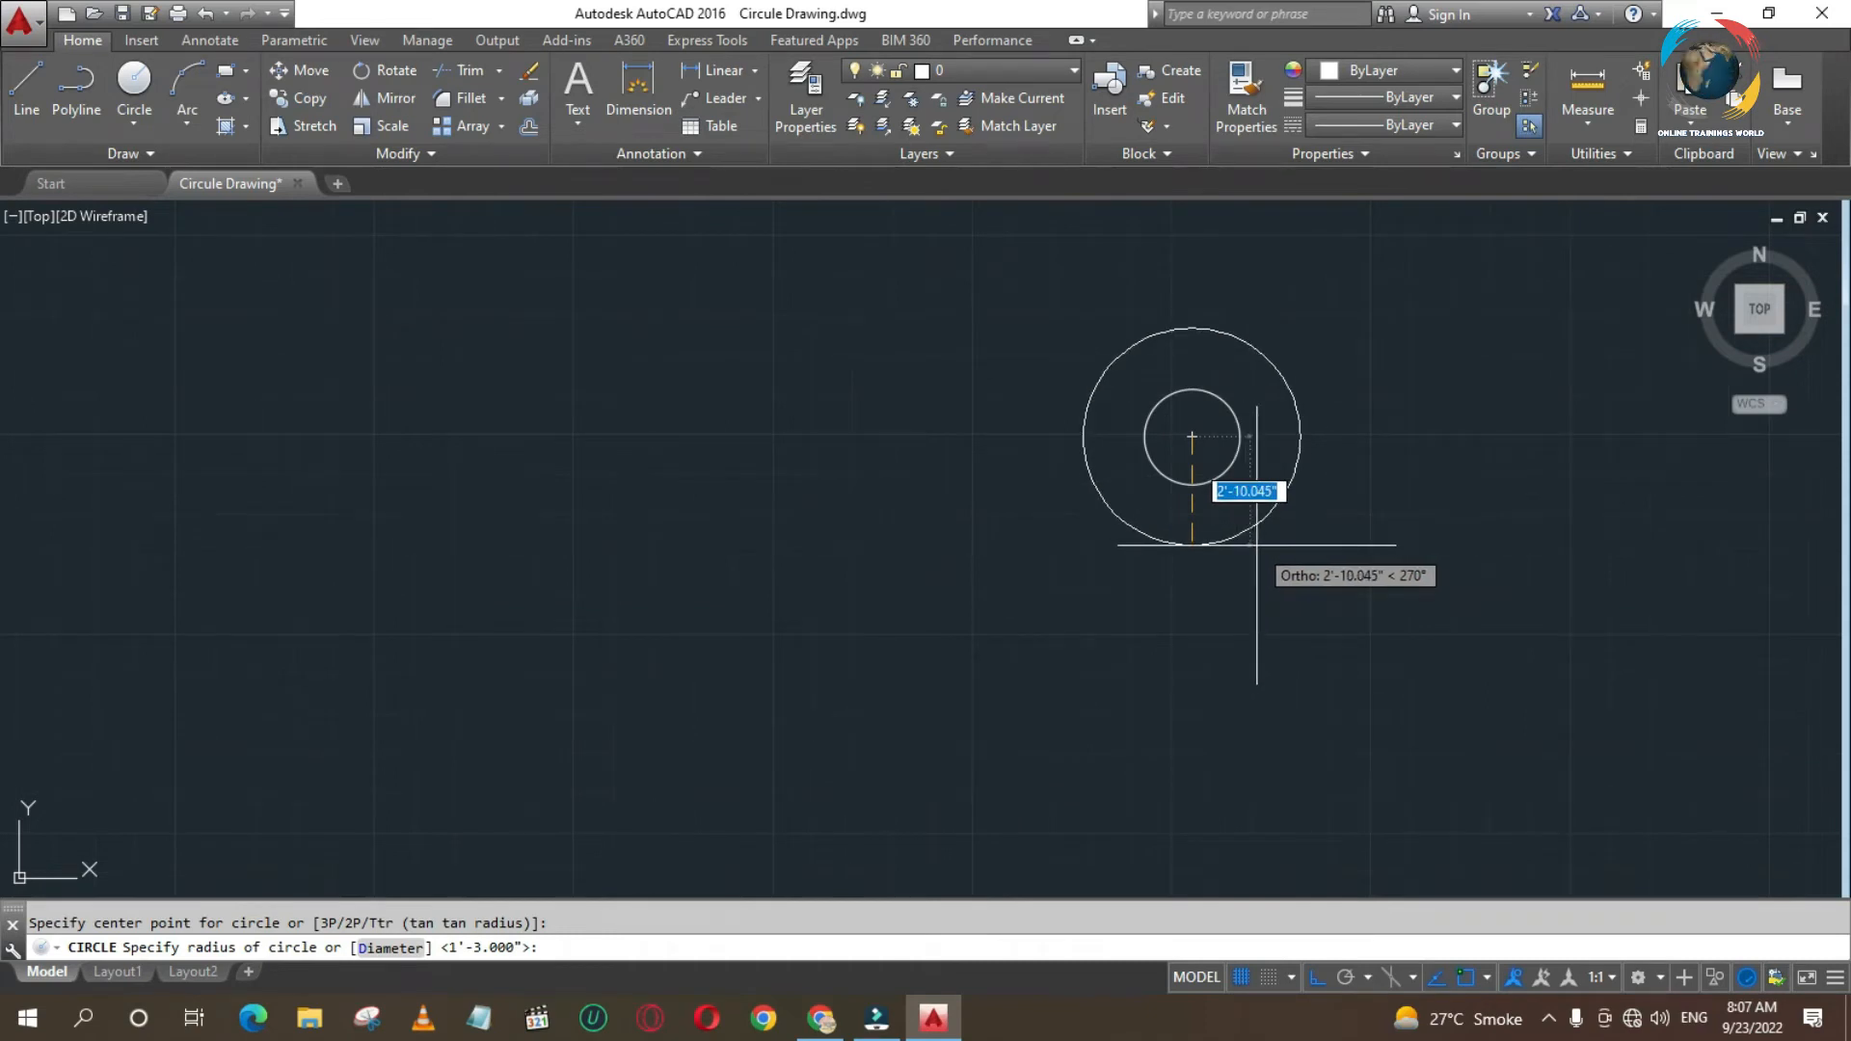
pyautogui.write('40')
pyautogui.press('Return')
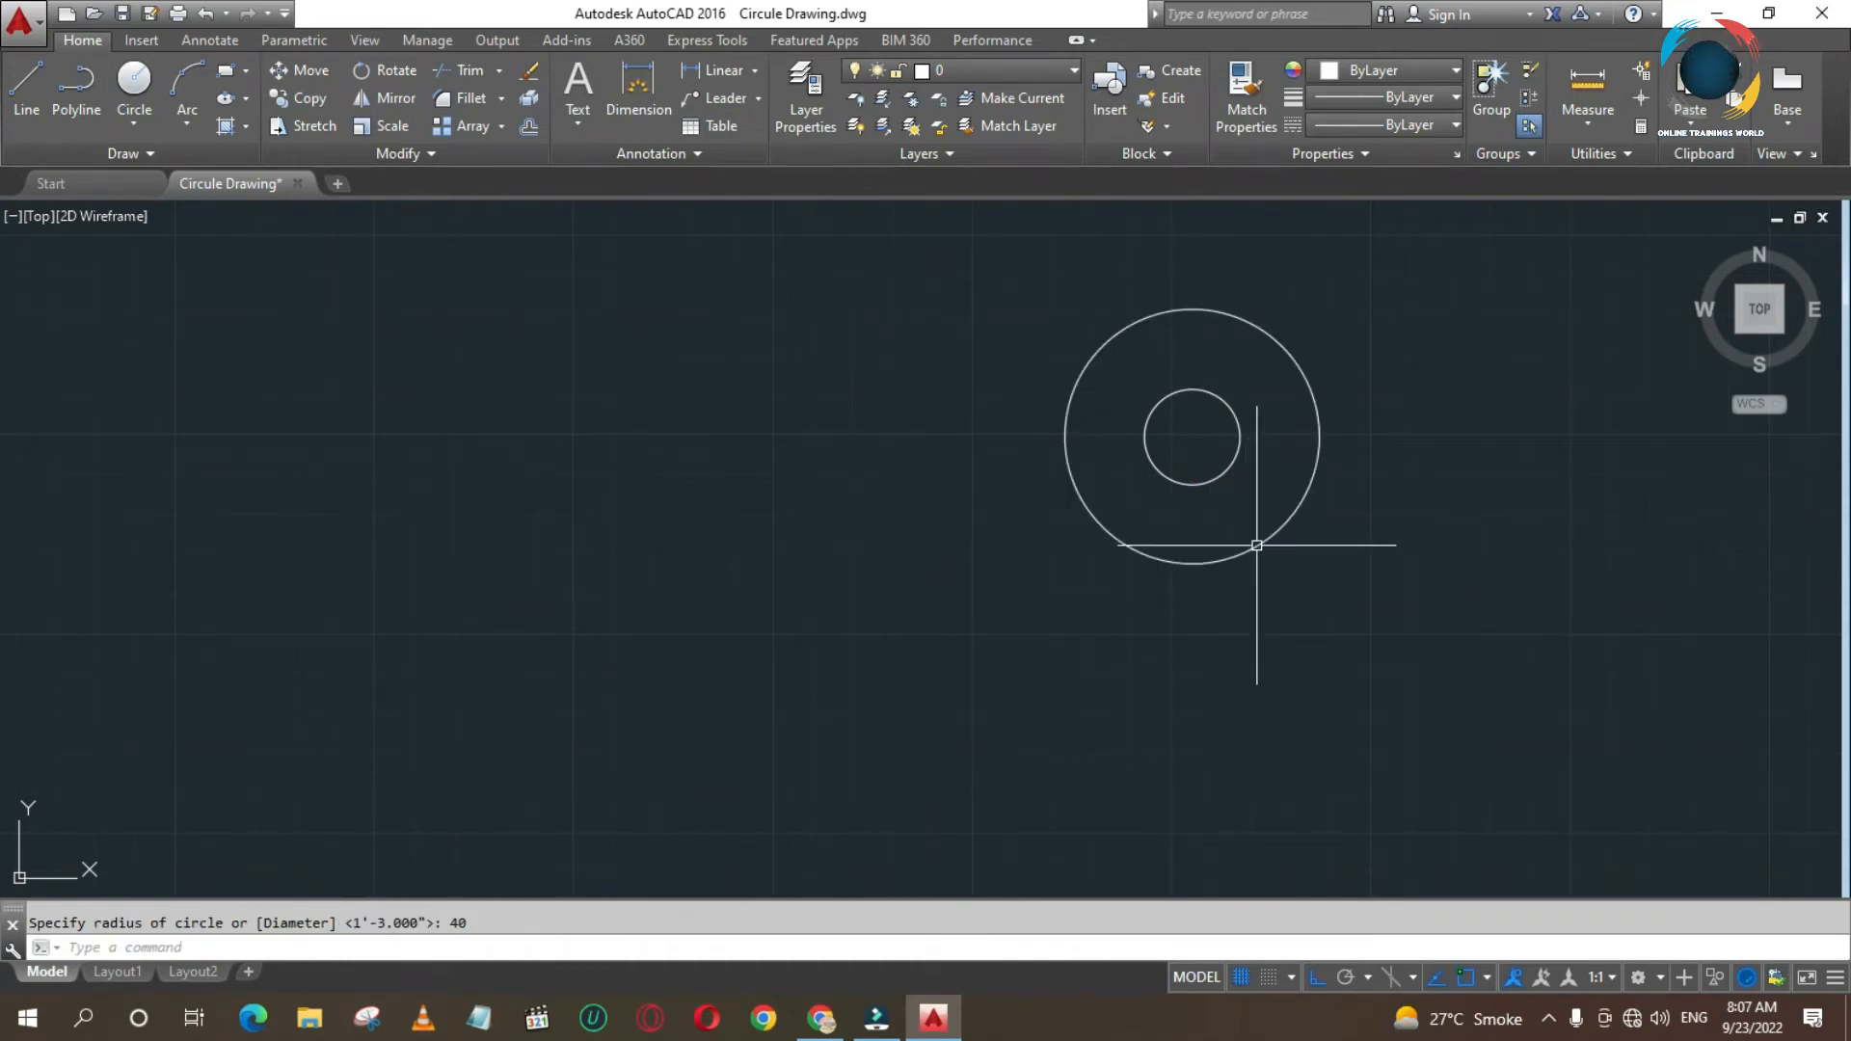
# - Erase the outer circle of radius 40, keeping only the 30-diameter circle
pyautogui.click(1280, 542)
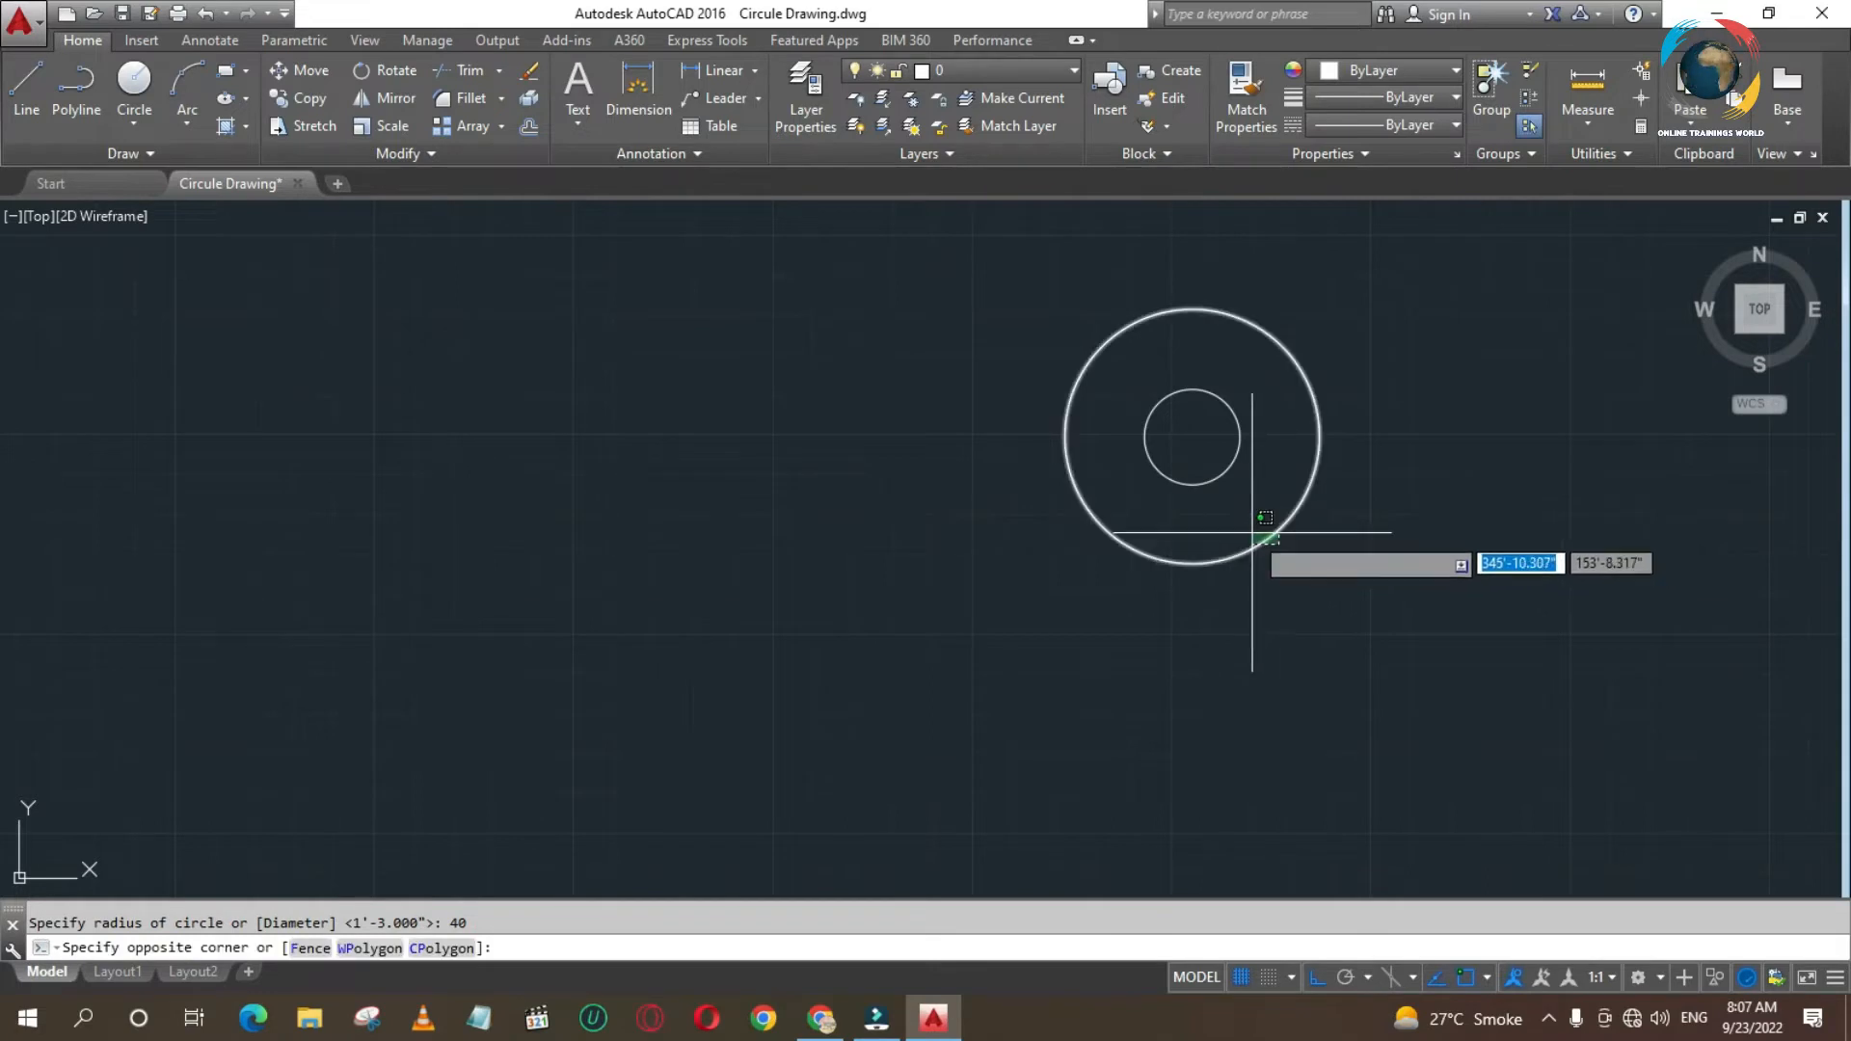
pyautogui.click(1261, 547)
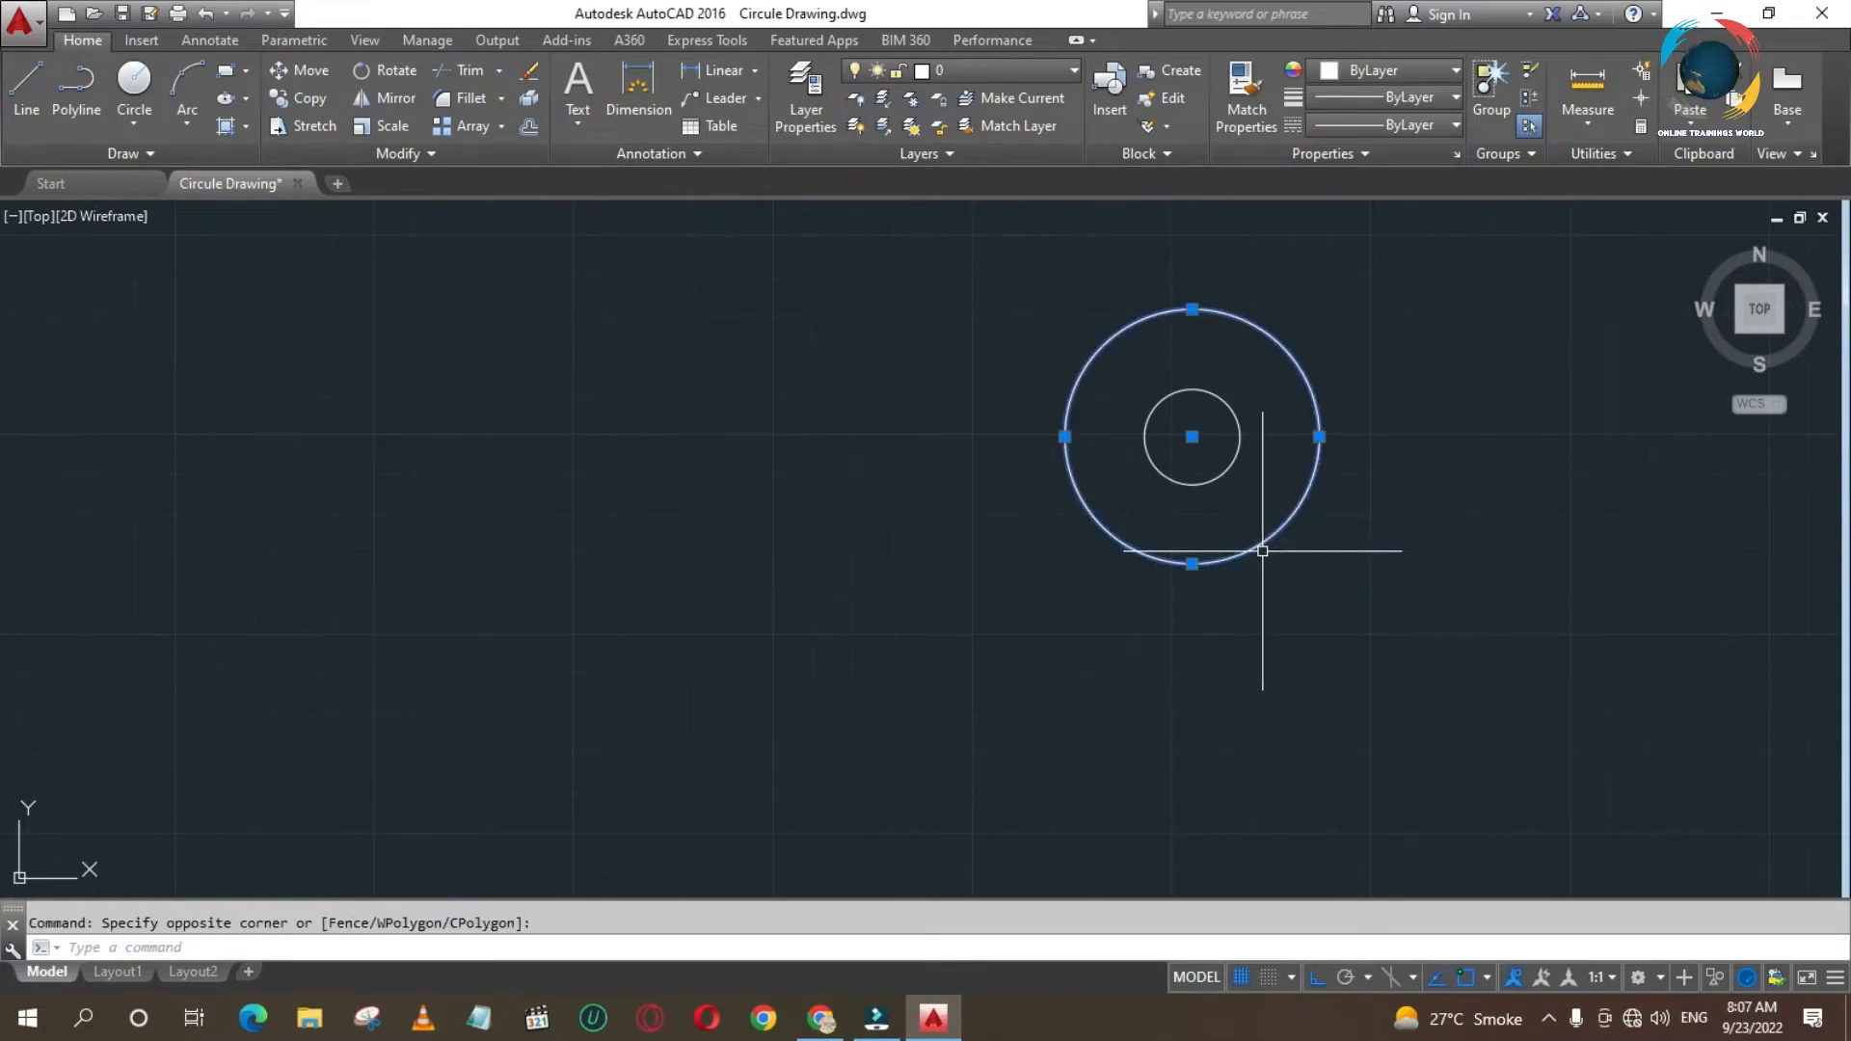
pyautogui.press('Delete')
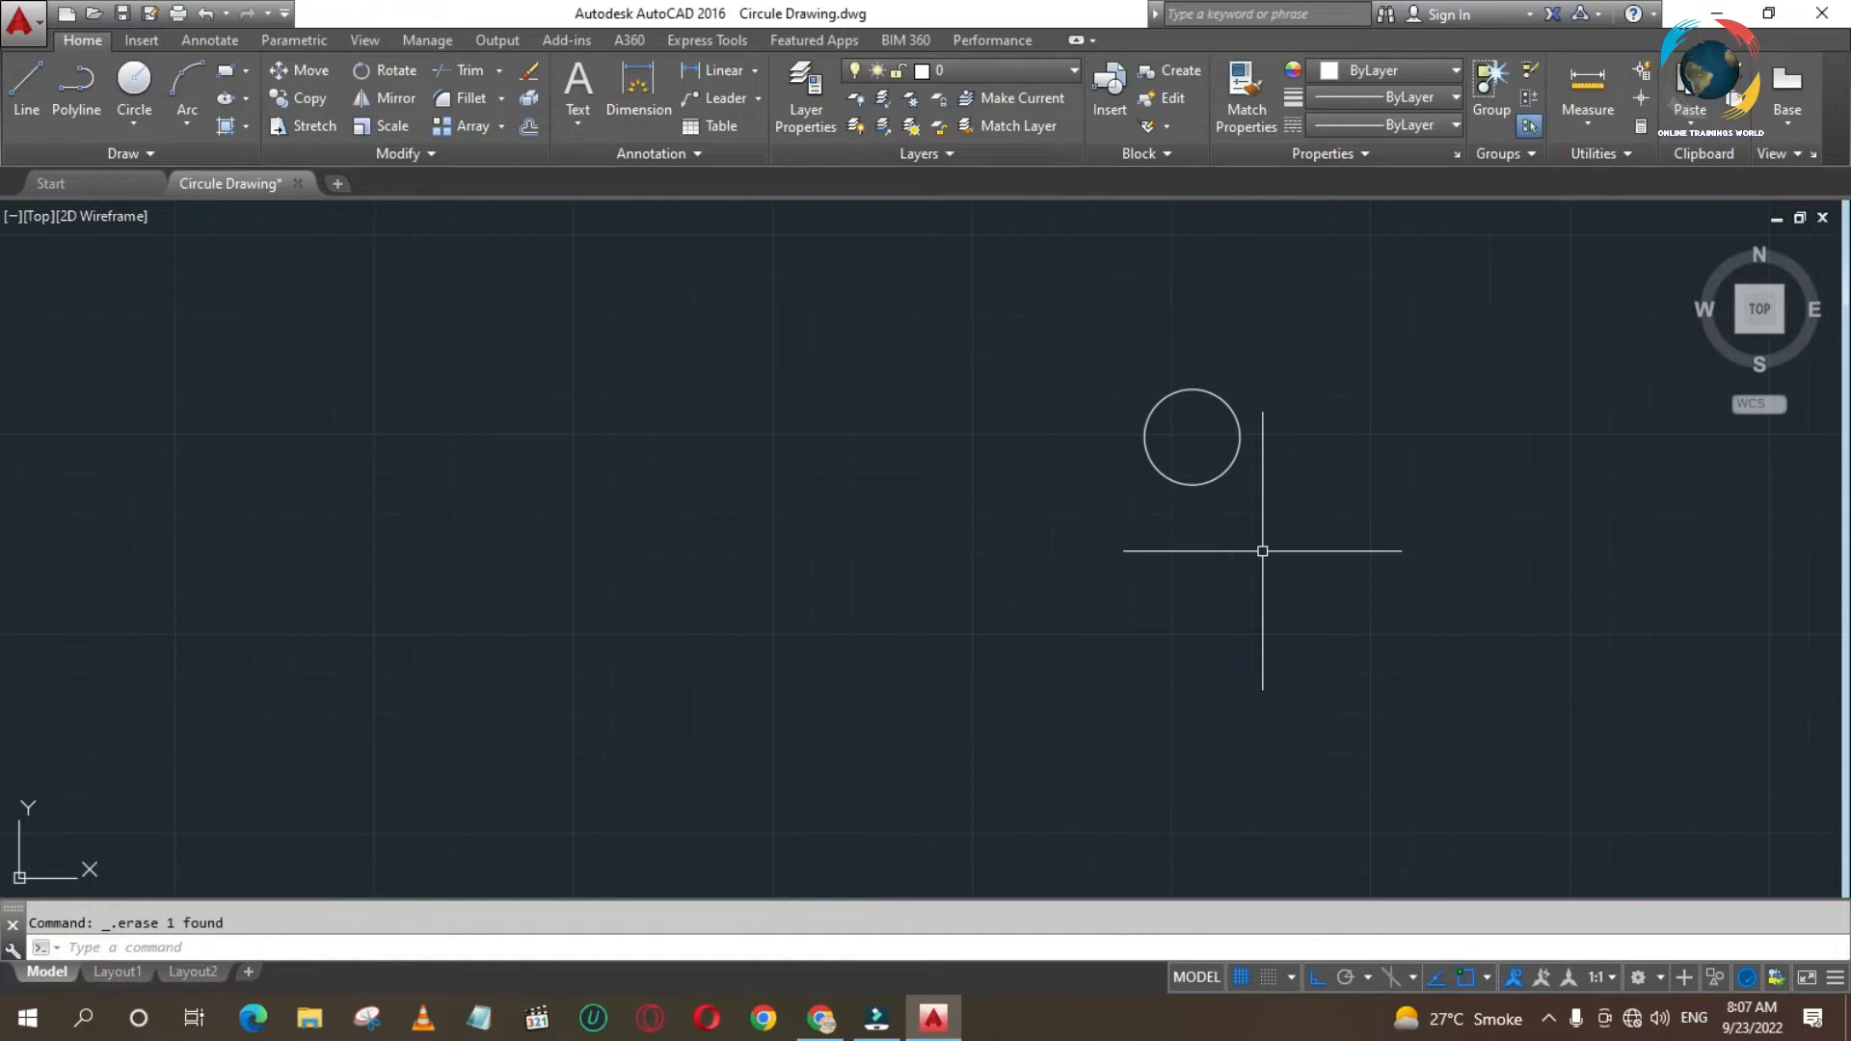
pyautogui.press('Return')
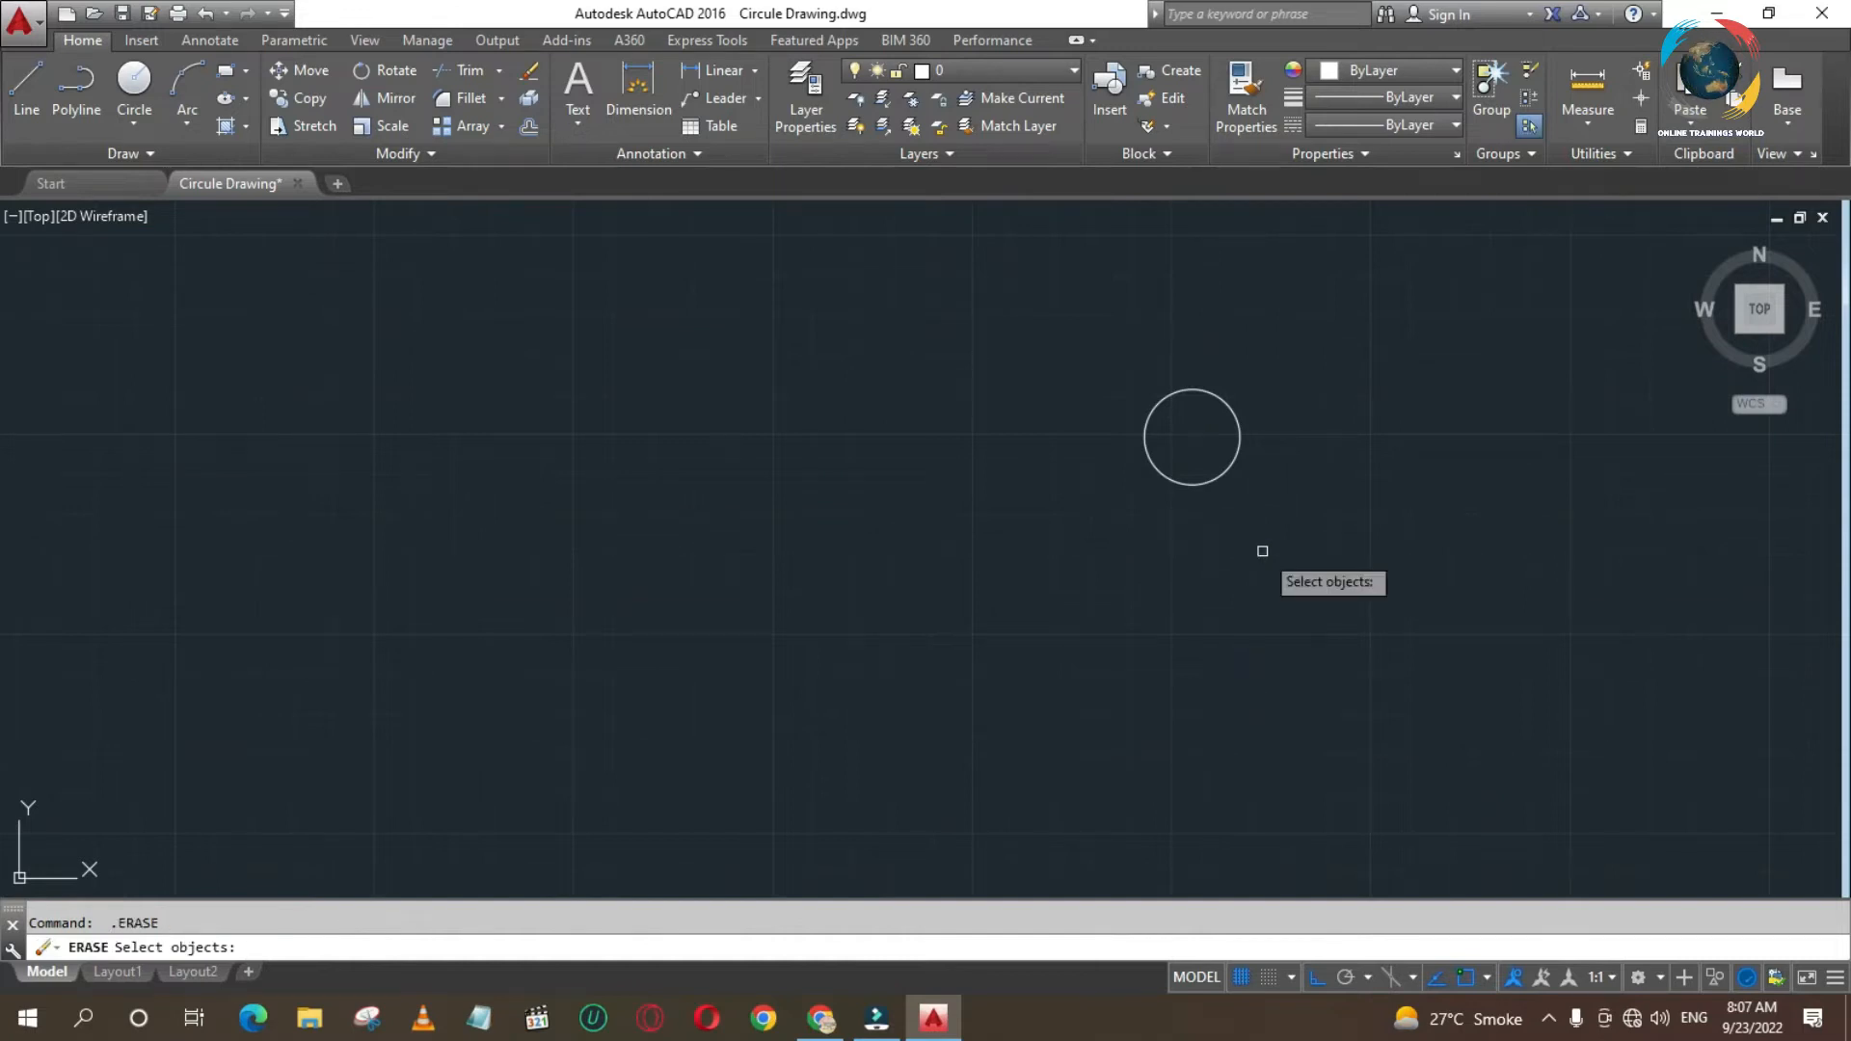
pyautogui.press('Escape')
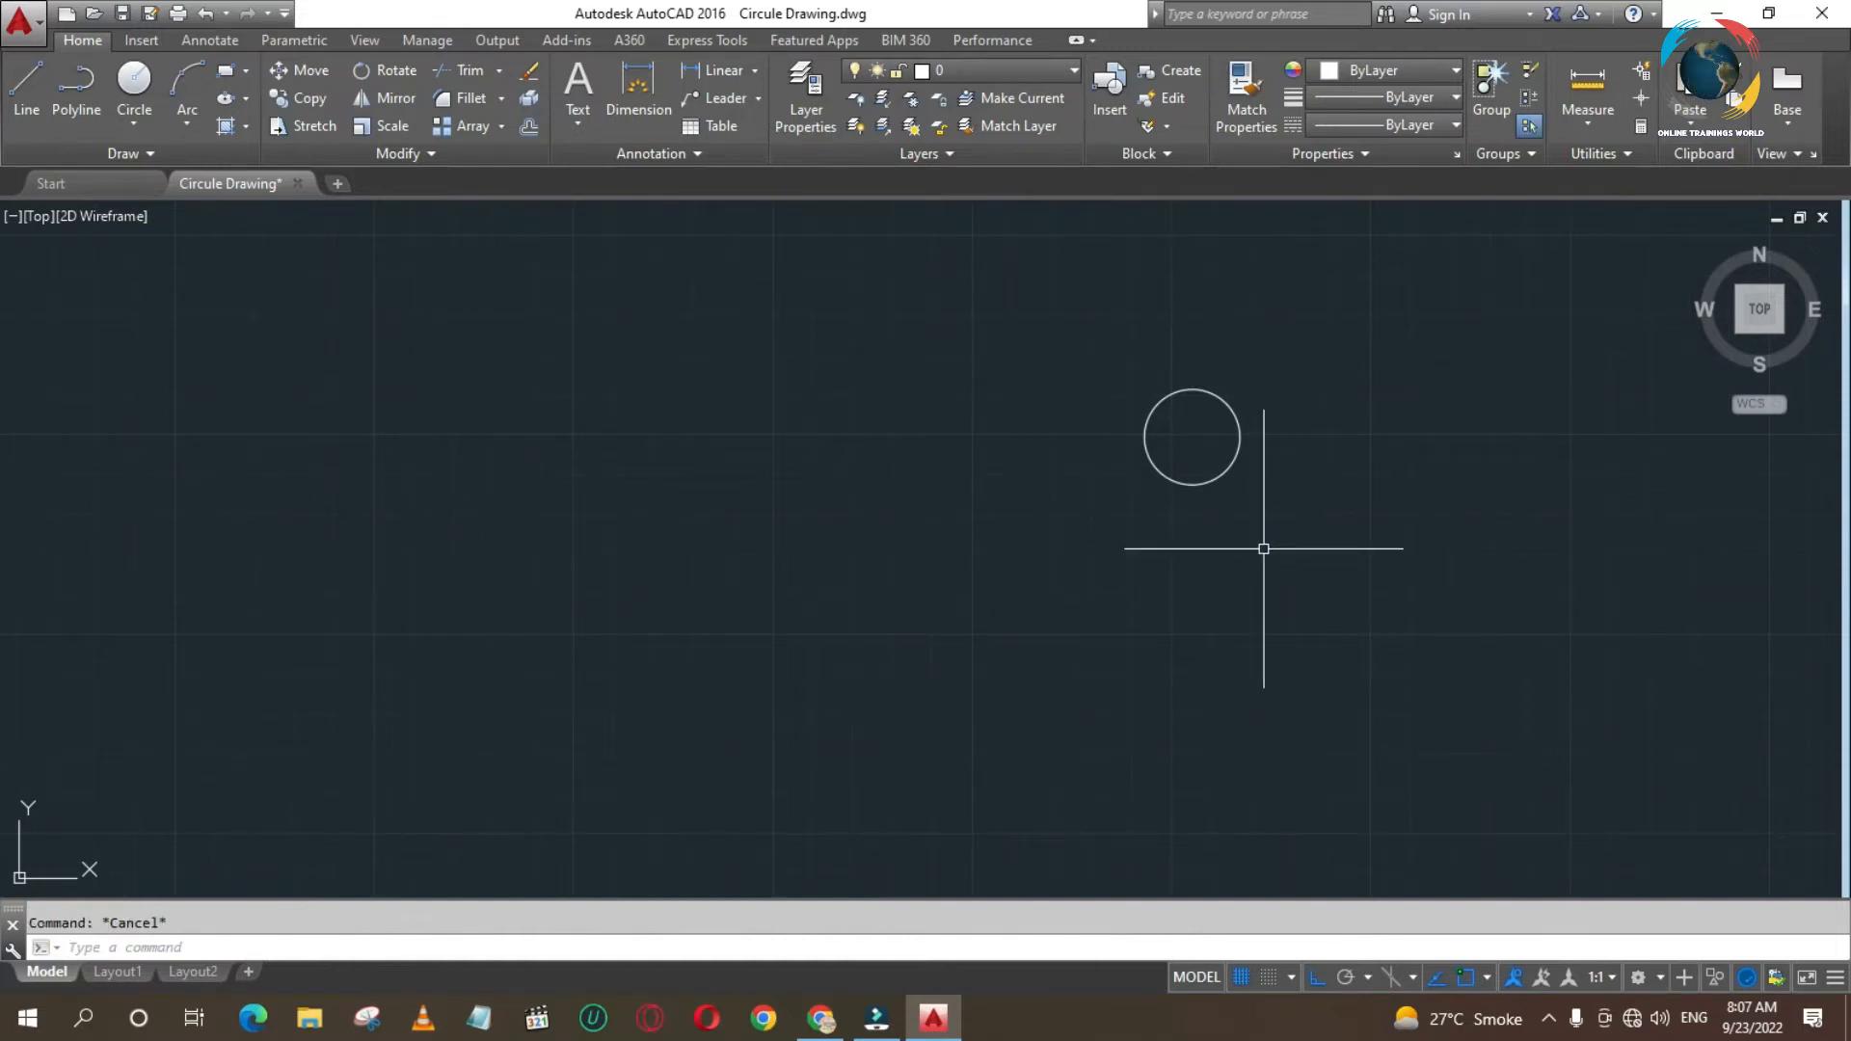
# - Draw a circle with a diameter of 40 centred on the 30-diameter circle
pyautogui.write('c')
pyautogui.press('Return')
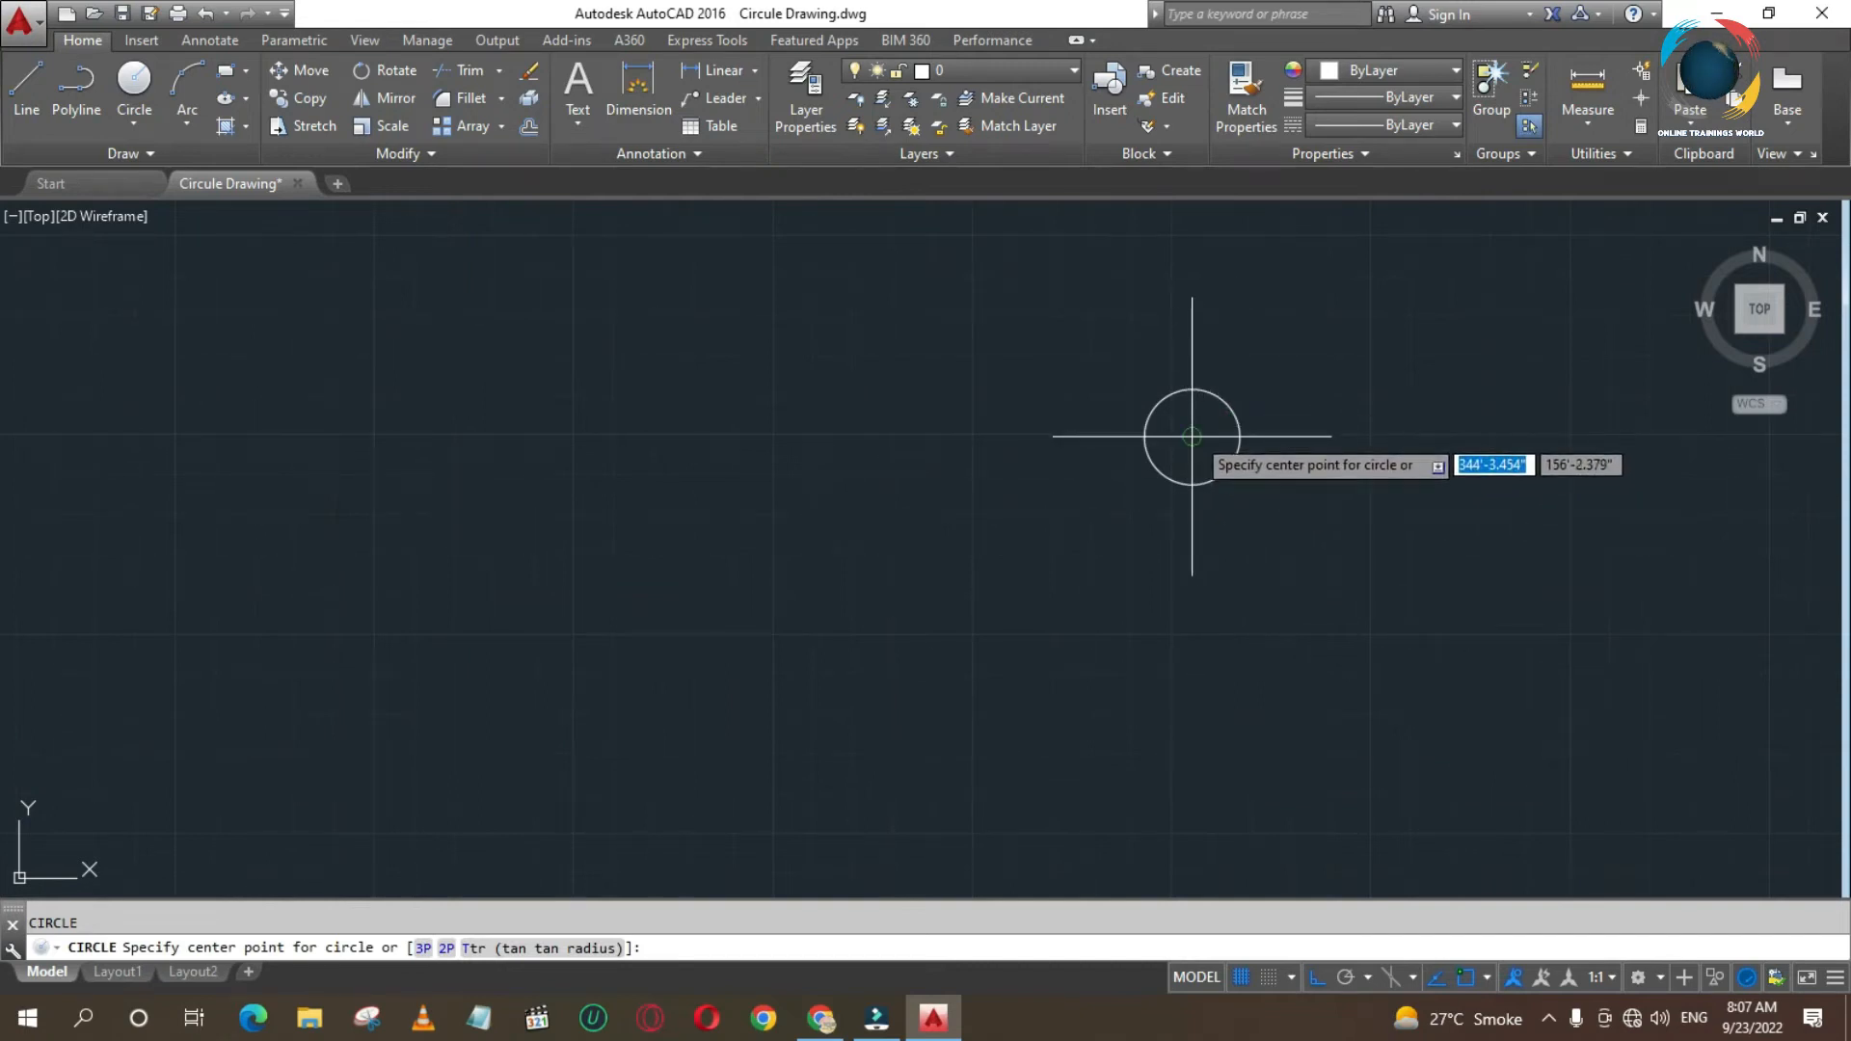
pyautogui.click(1191, 436)
pyautogui.rightClick(1263, 576)
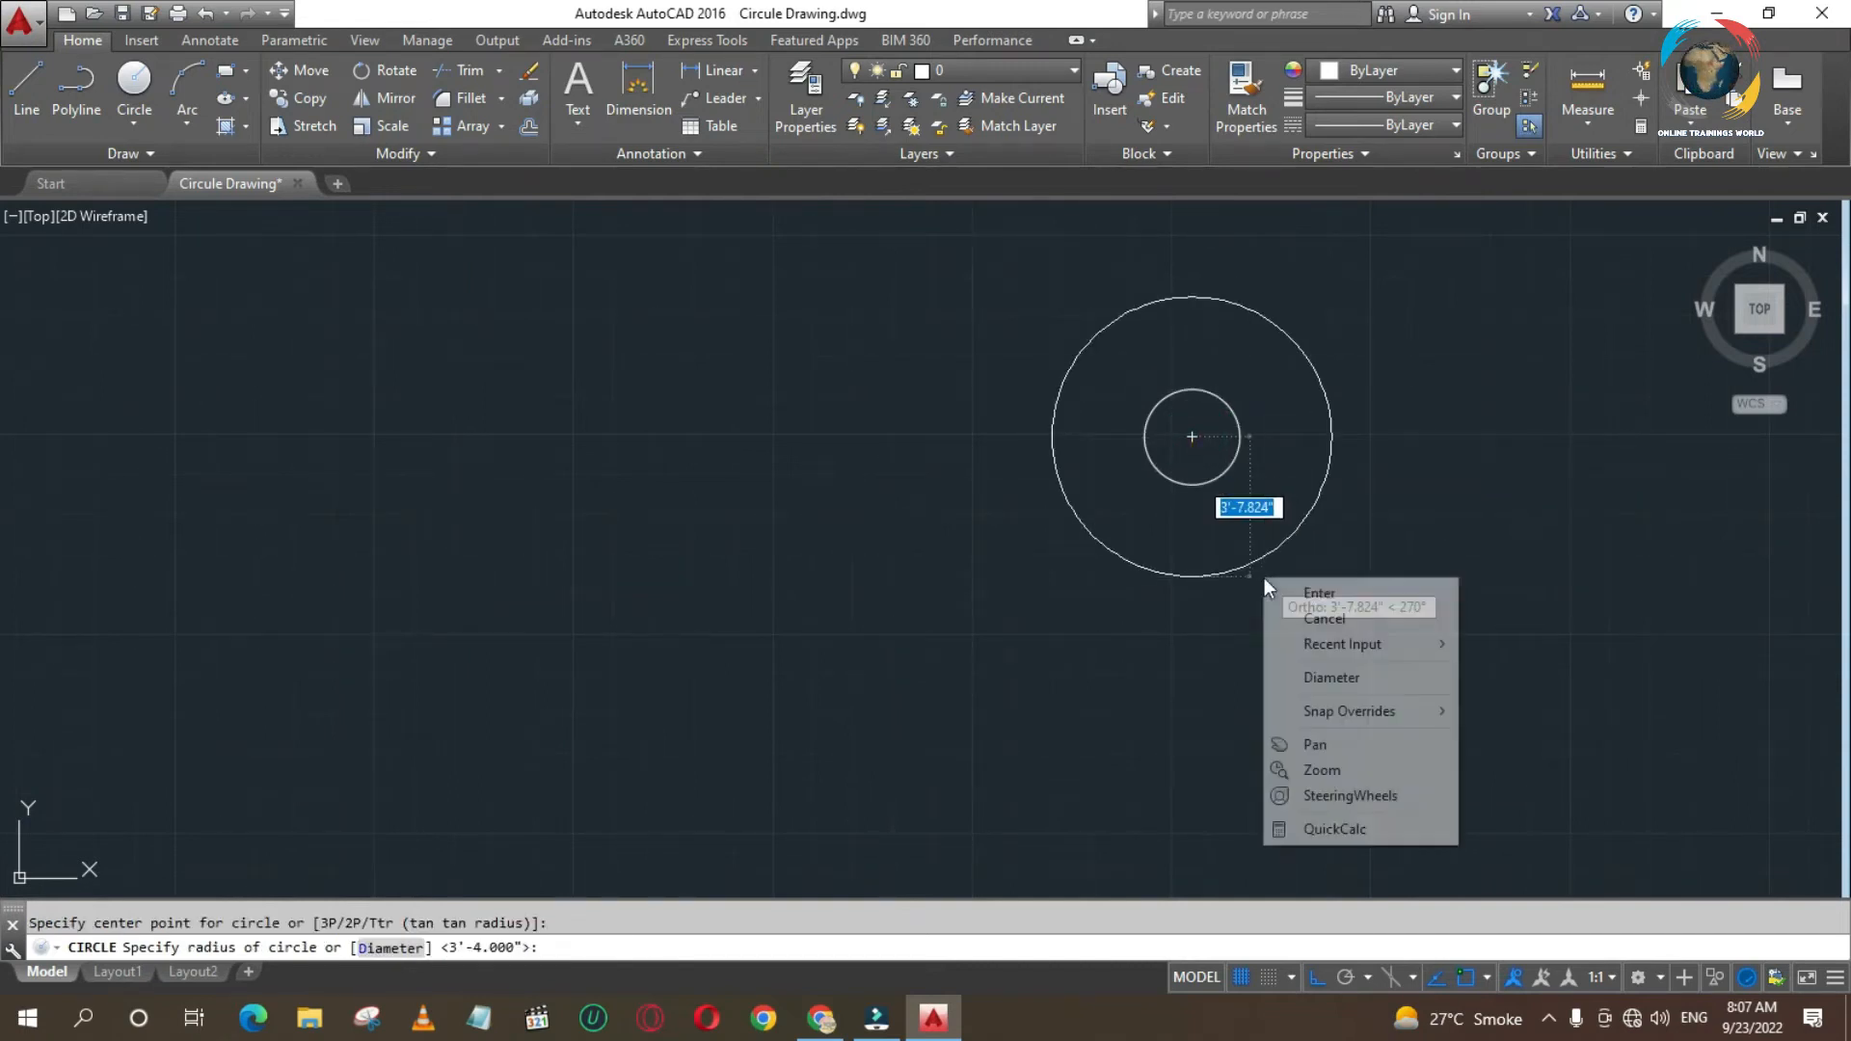
pyautogui.click(1330, 677)
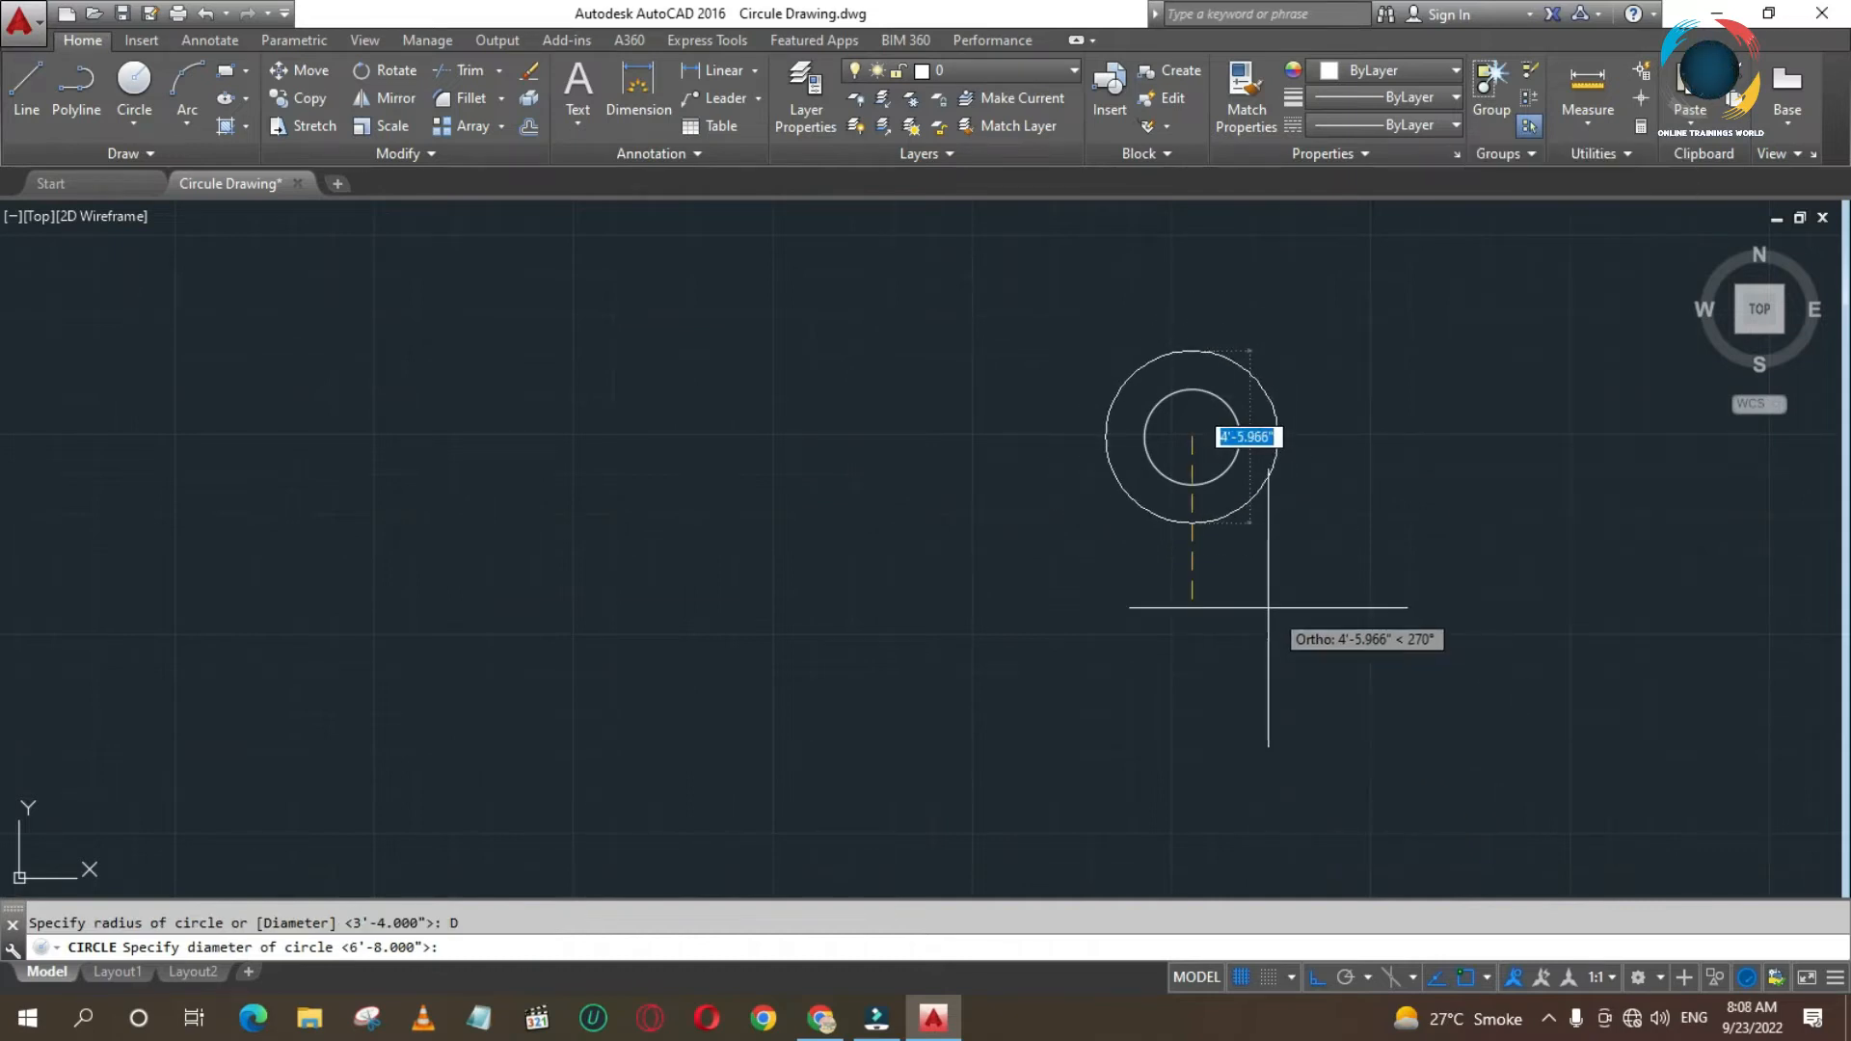
pyautogui.write('40')
pyautogui.press('Return')
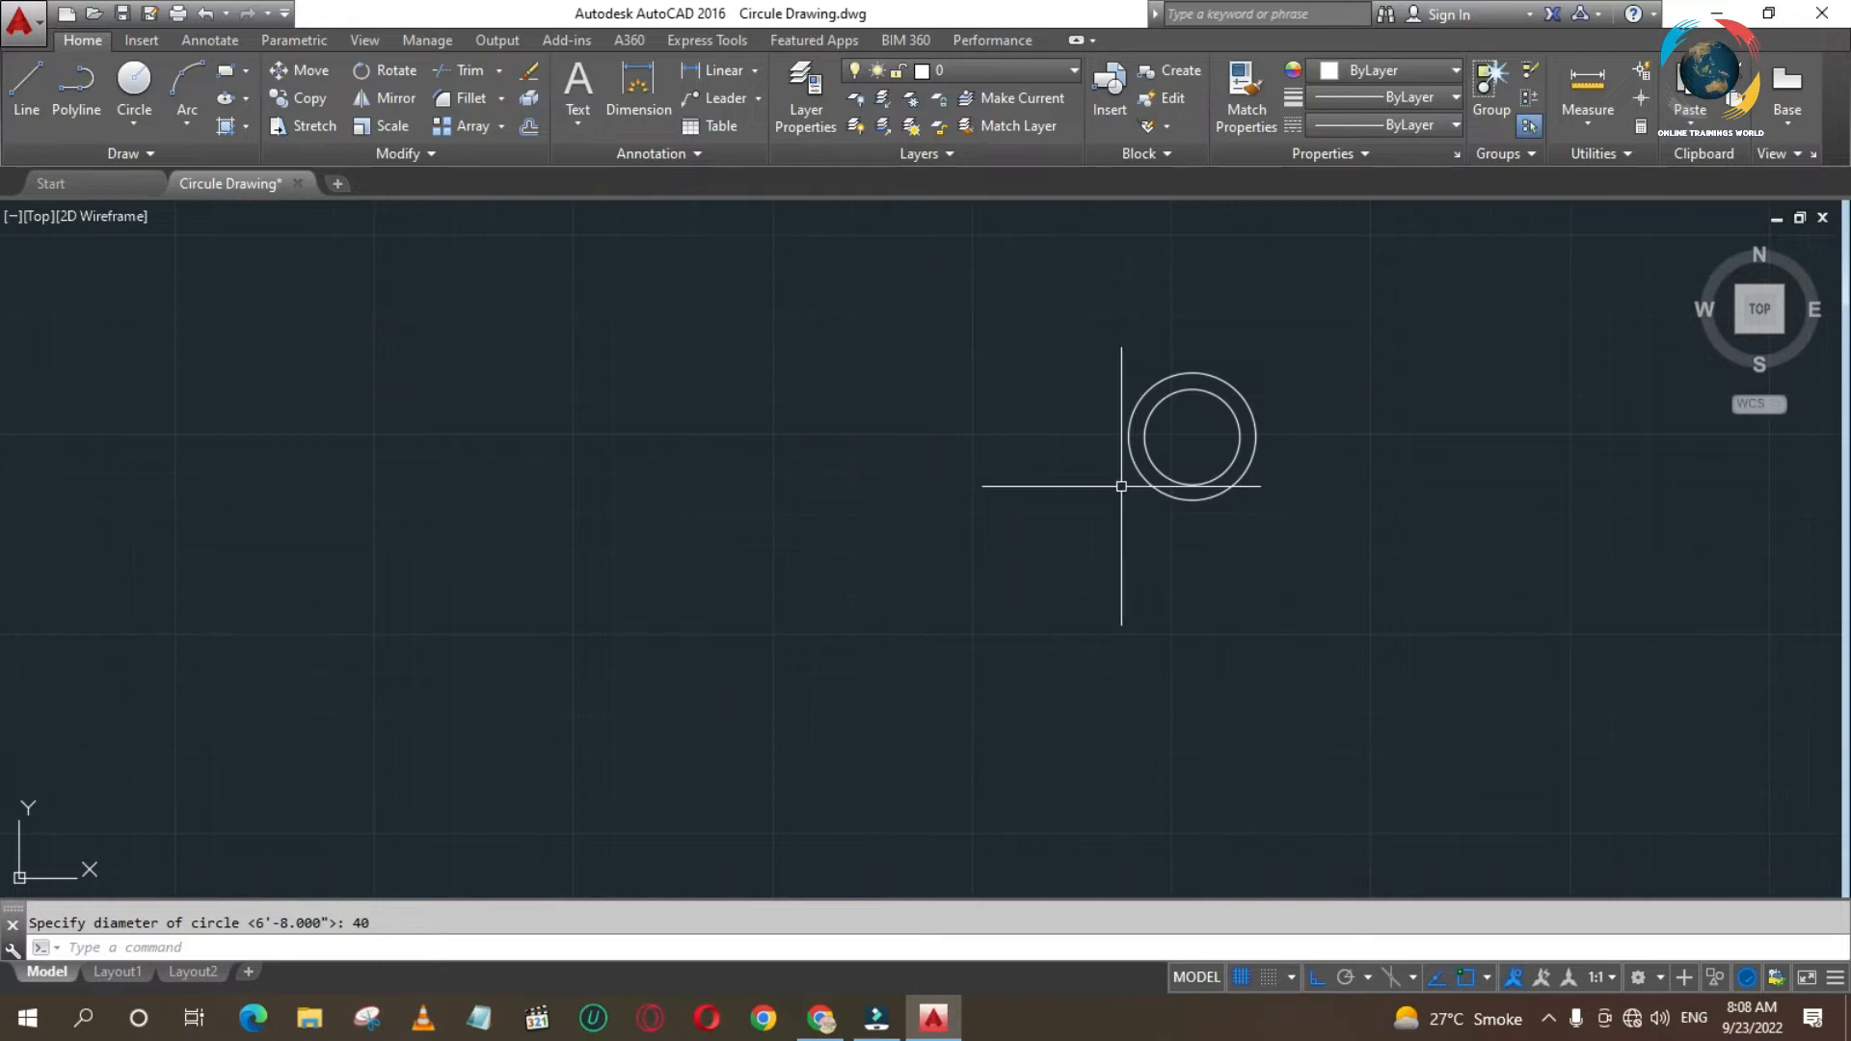
# - Copy both concentric circles 65 units horizontally to the left, using their shared centre as the base point
pyautogui.write('co')
pyautogui.press('Return')
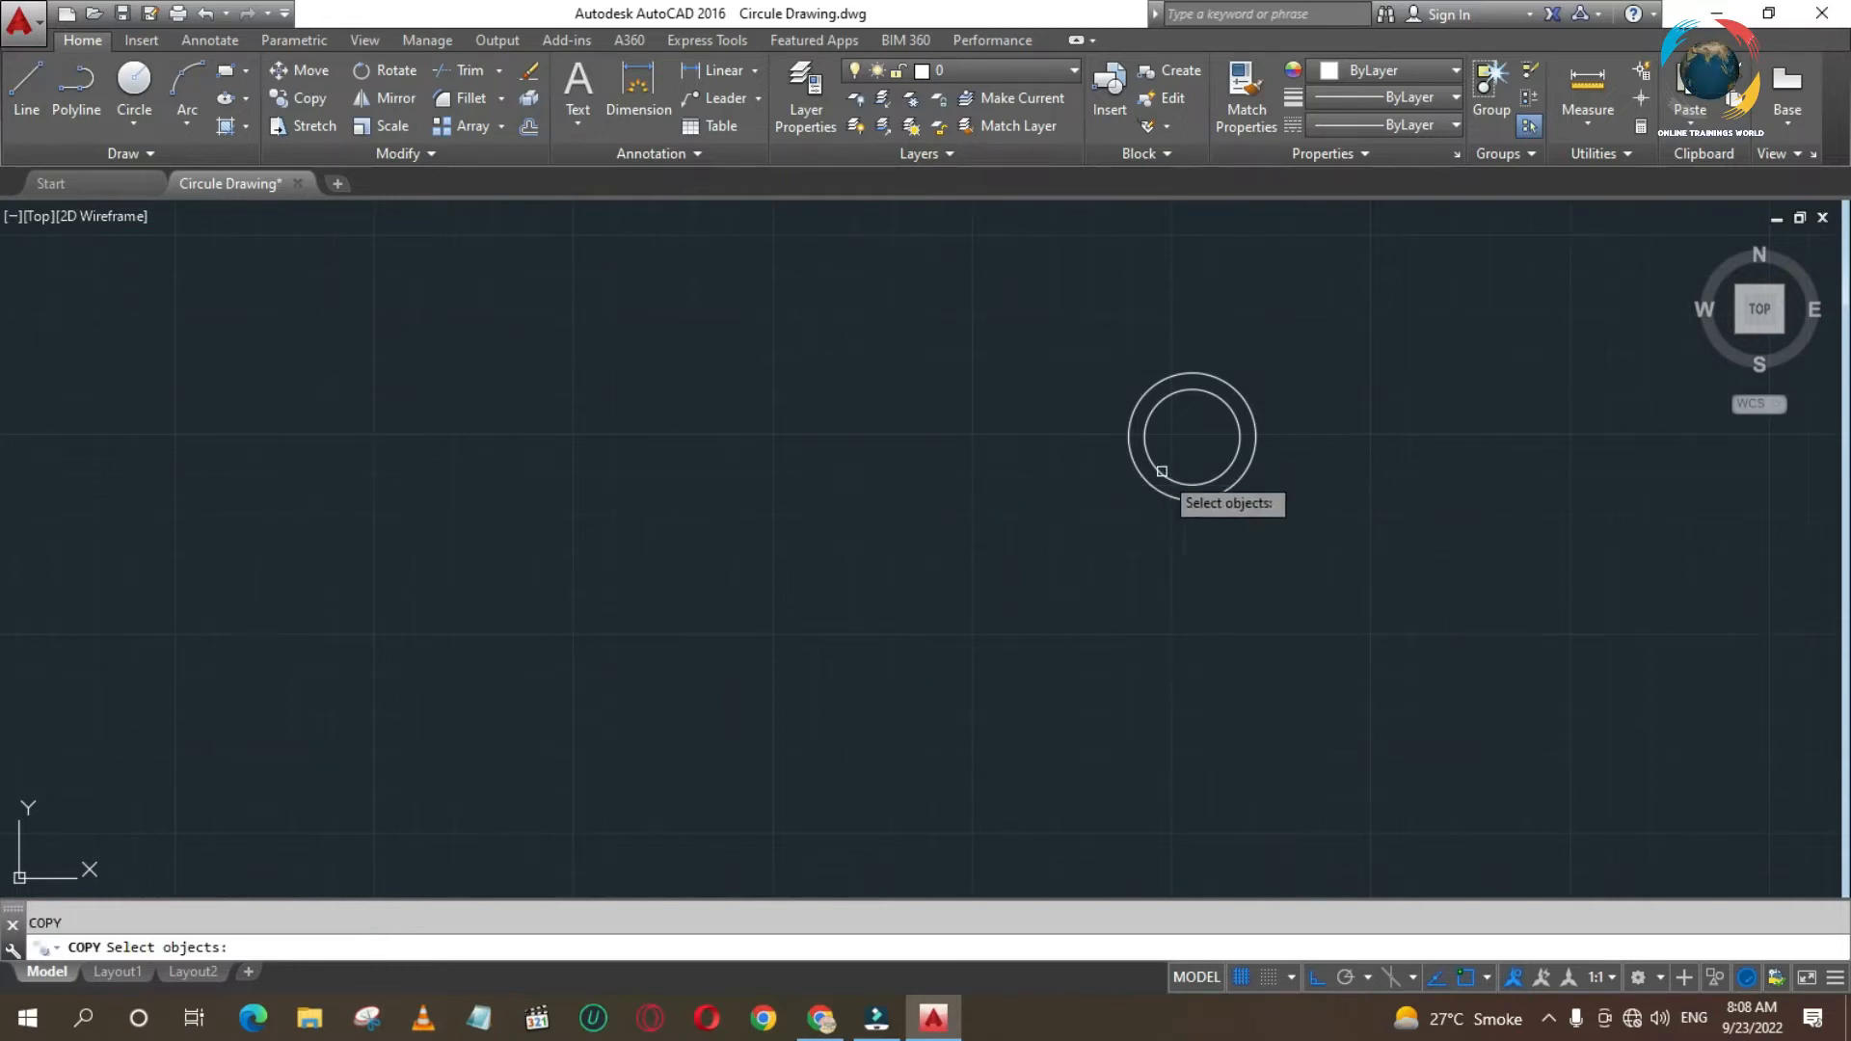
pyautogui.click(1177, 454)
pyautogui.click(1097, 482)
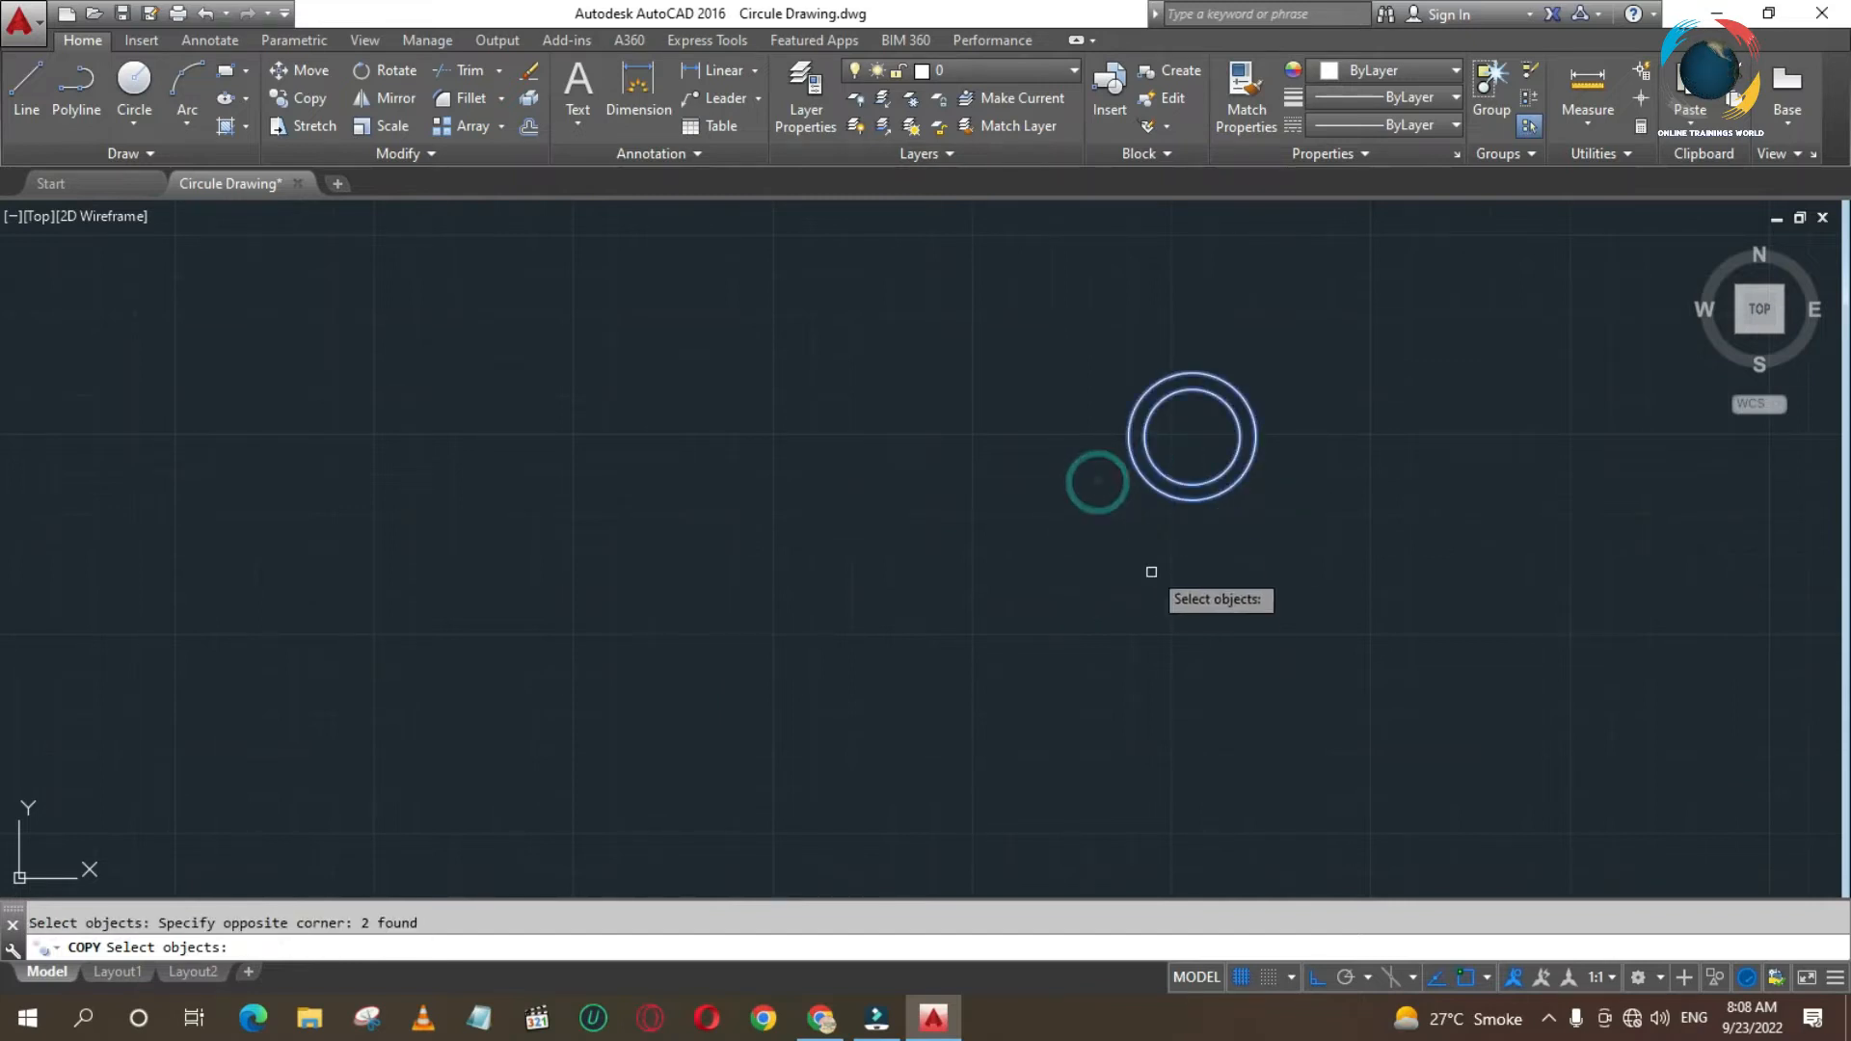
pyautogui.click(1165, 484)
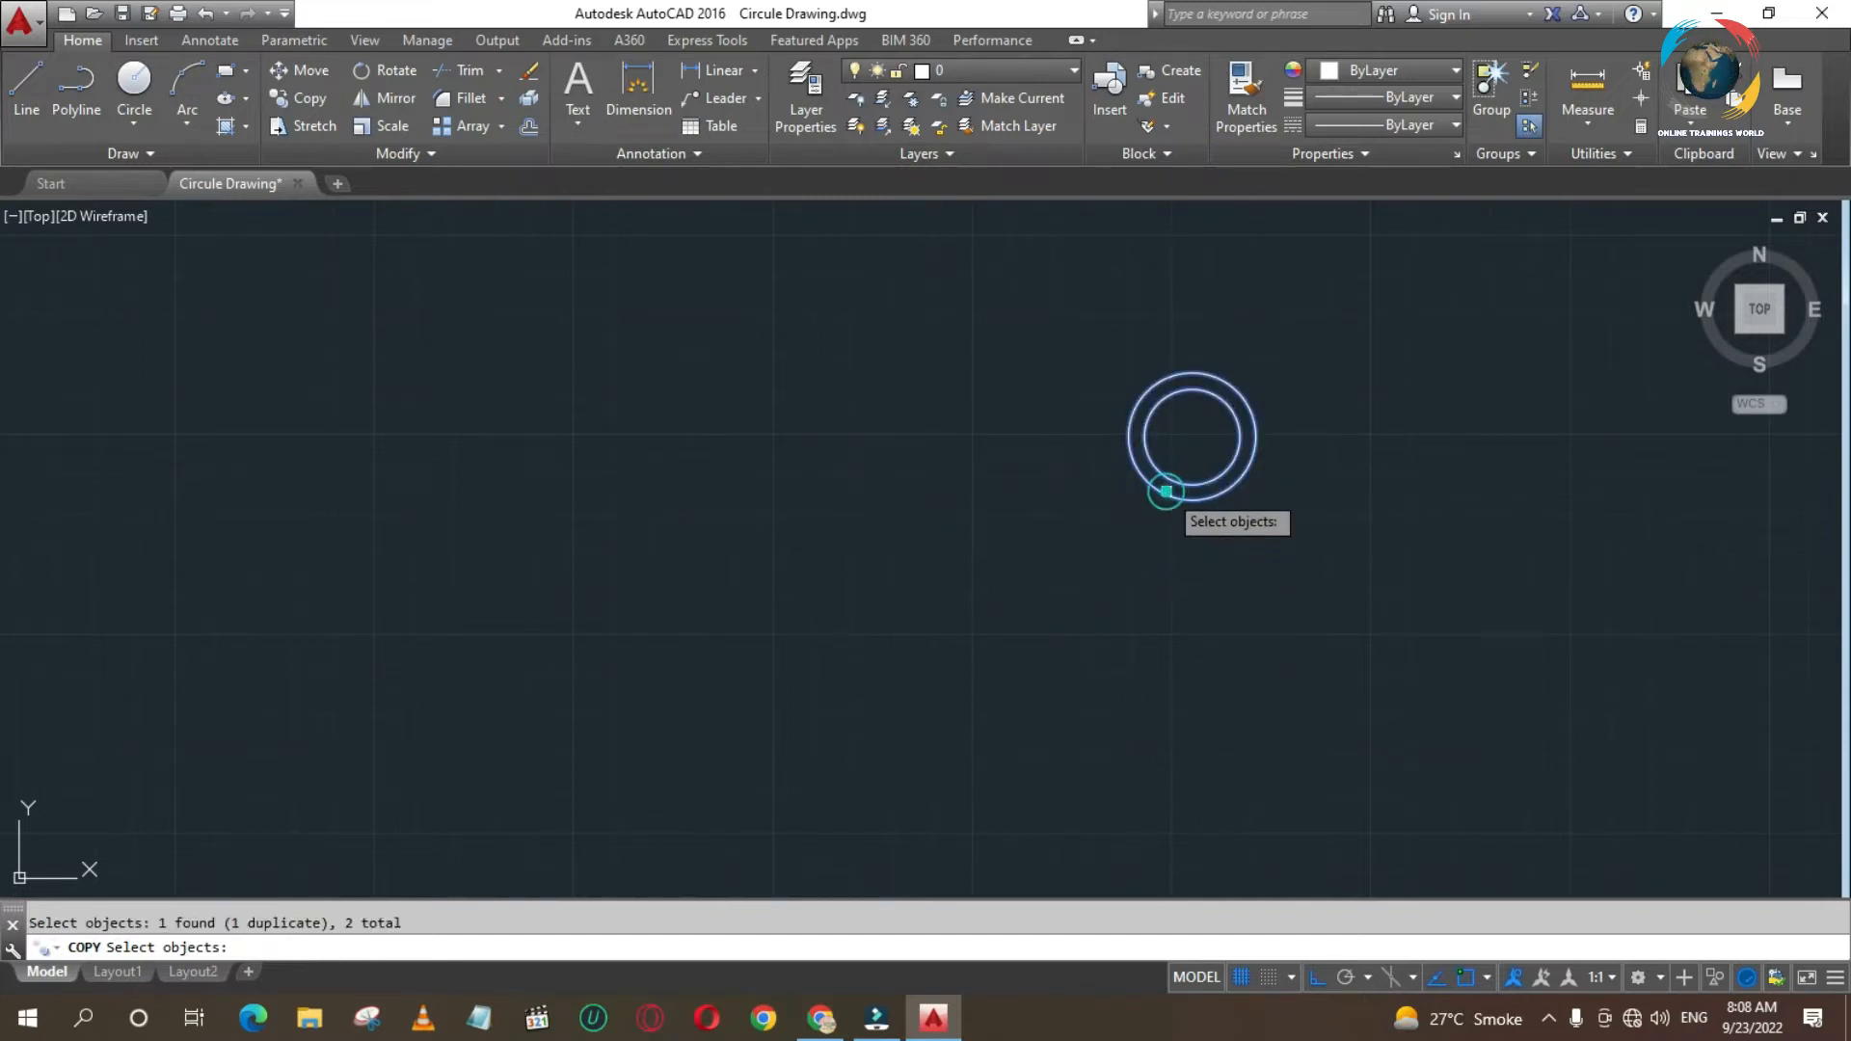
pyautogui.press('Return')
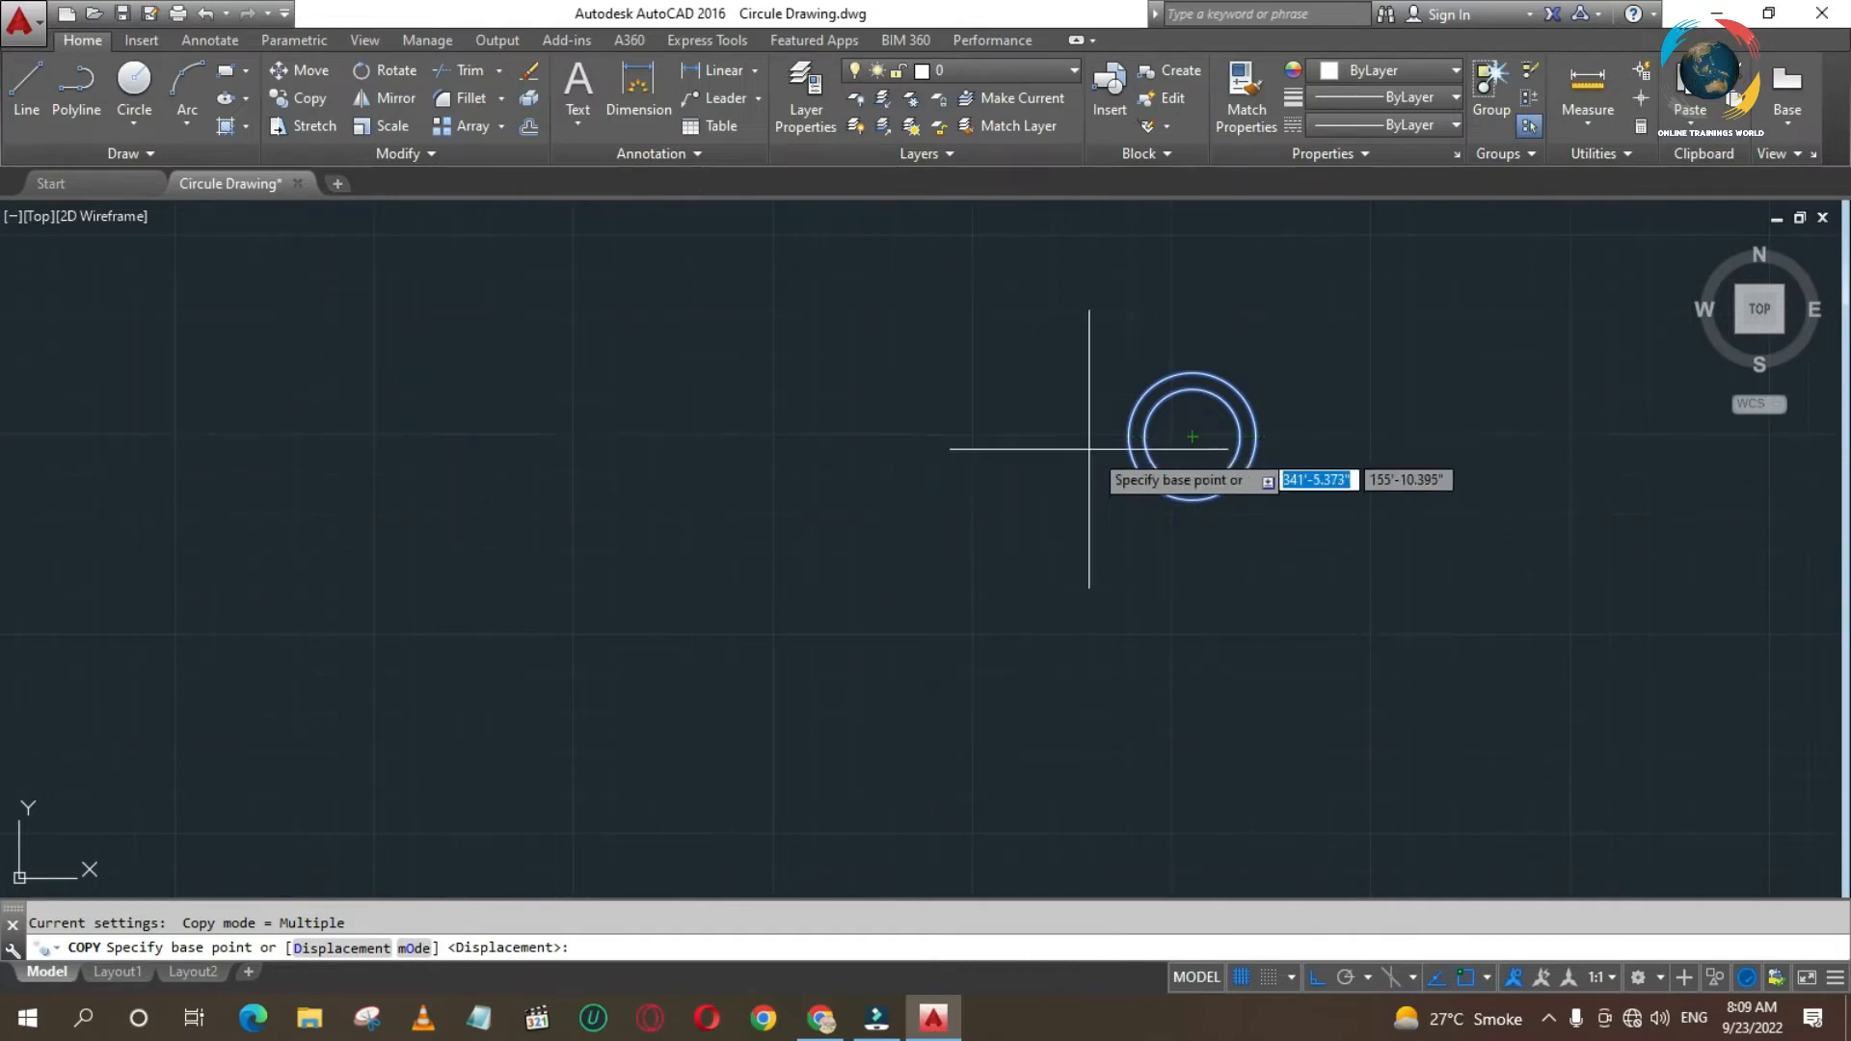
pyautogui.click(1193, 437)
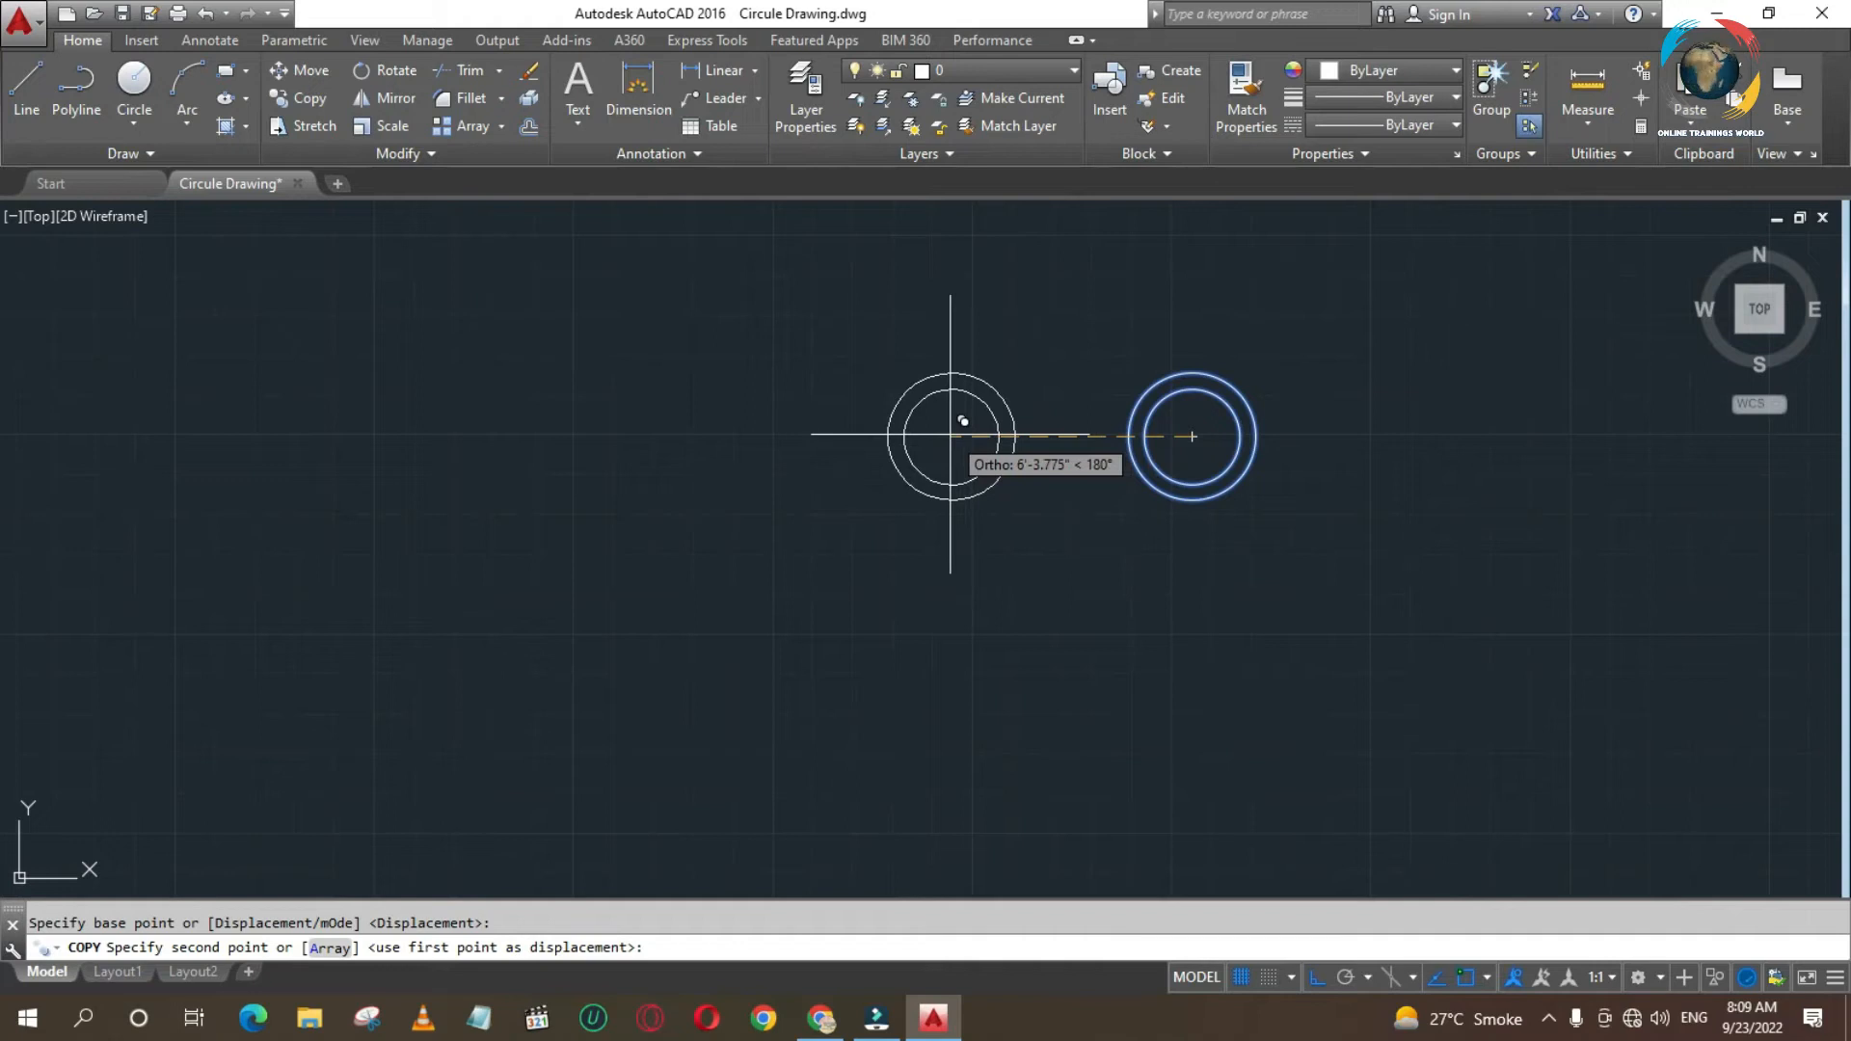
pyautogui.write('65')
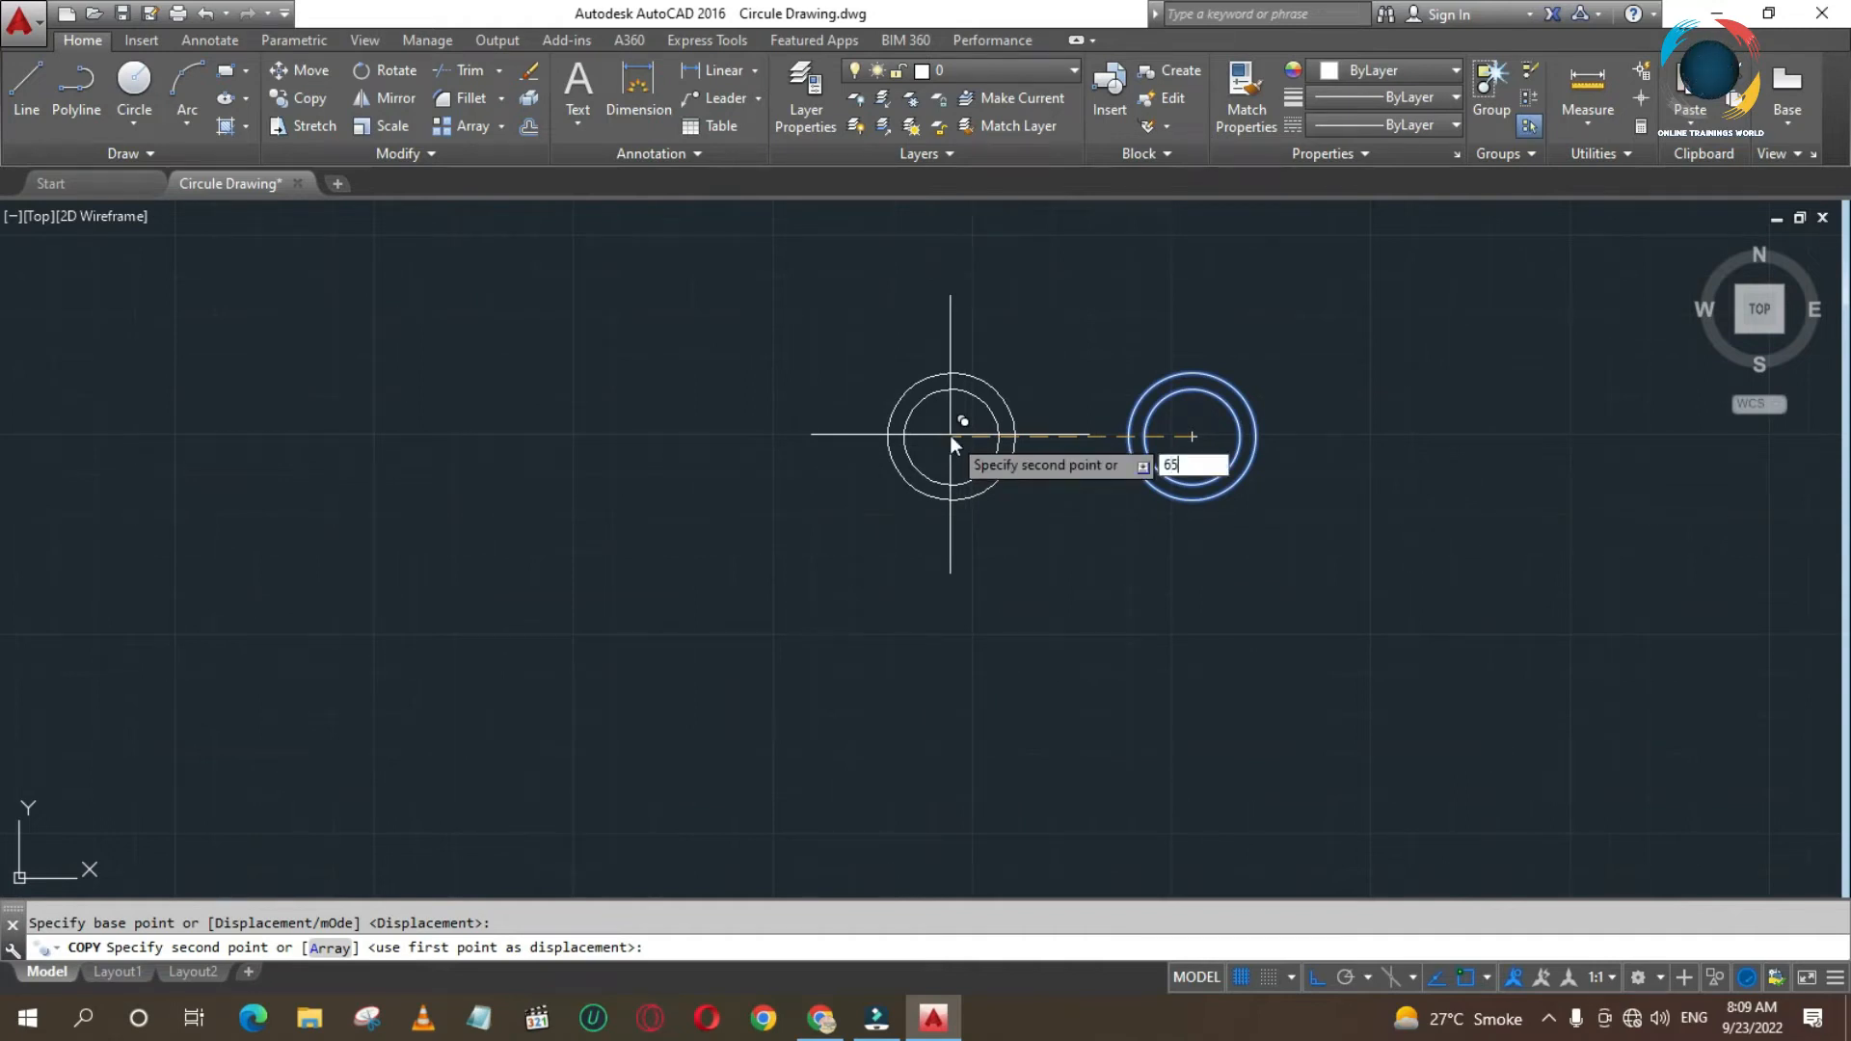
pyautogui.press('Return')
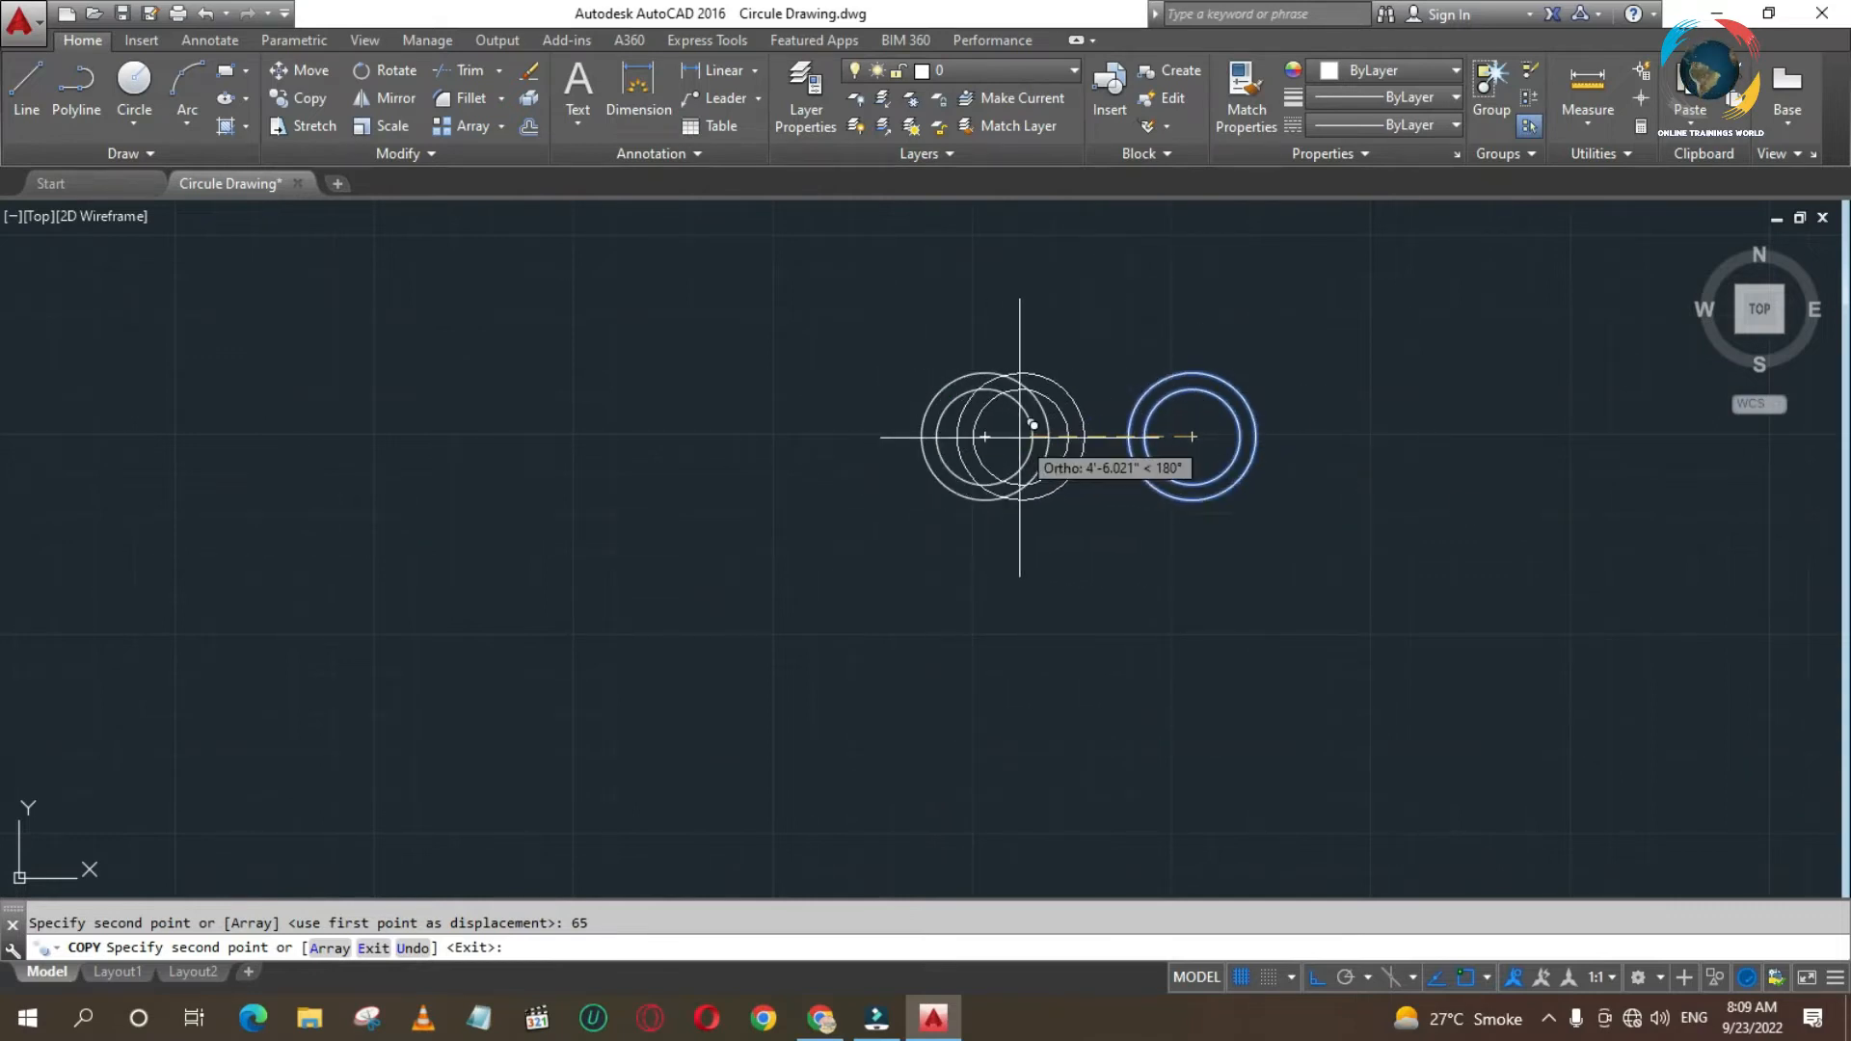
pyautogui.press('Escape')
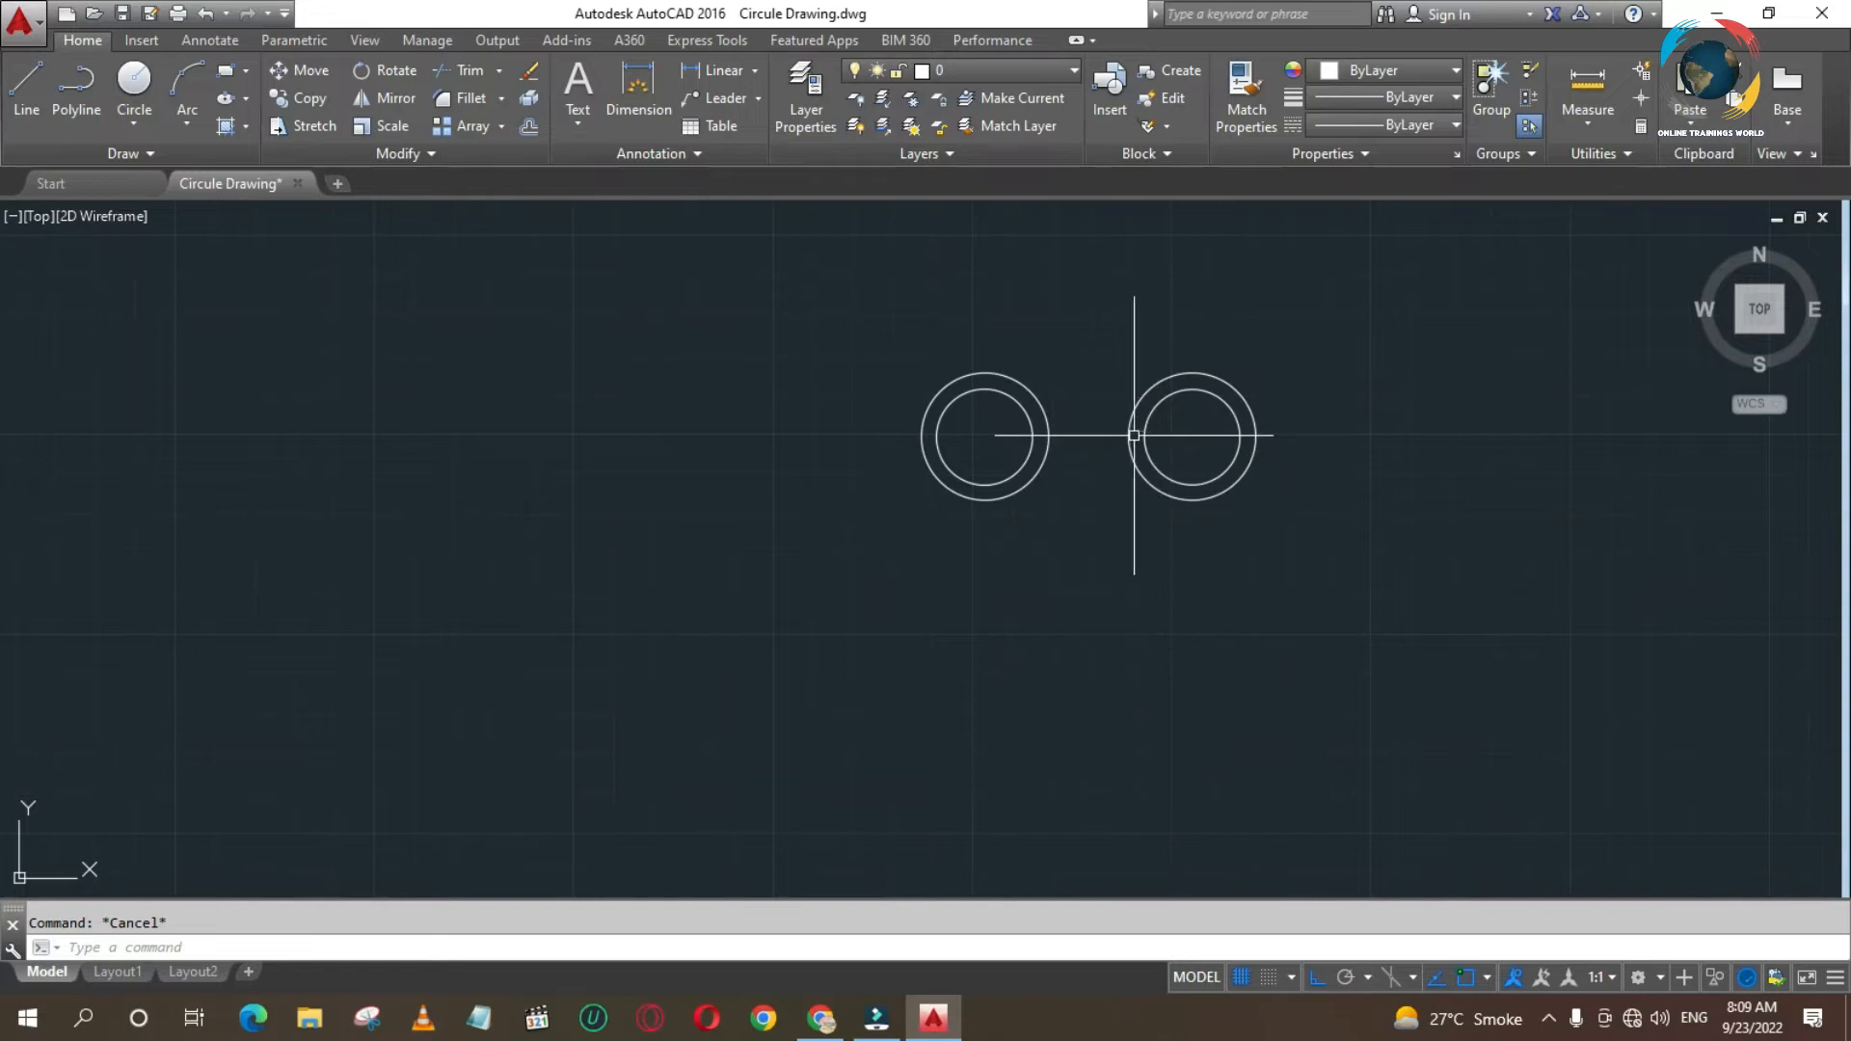
pyautogui.moveTo(1125, 431)
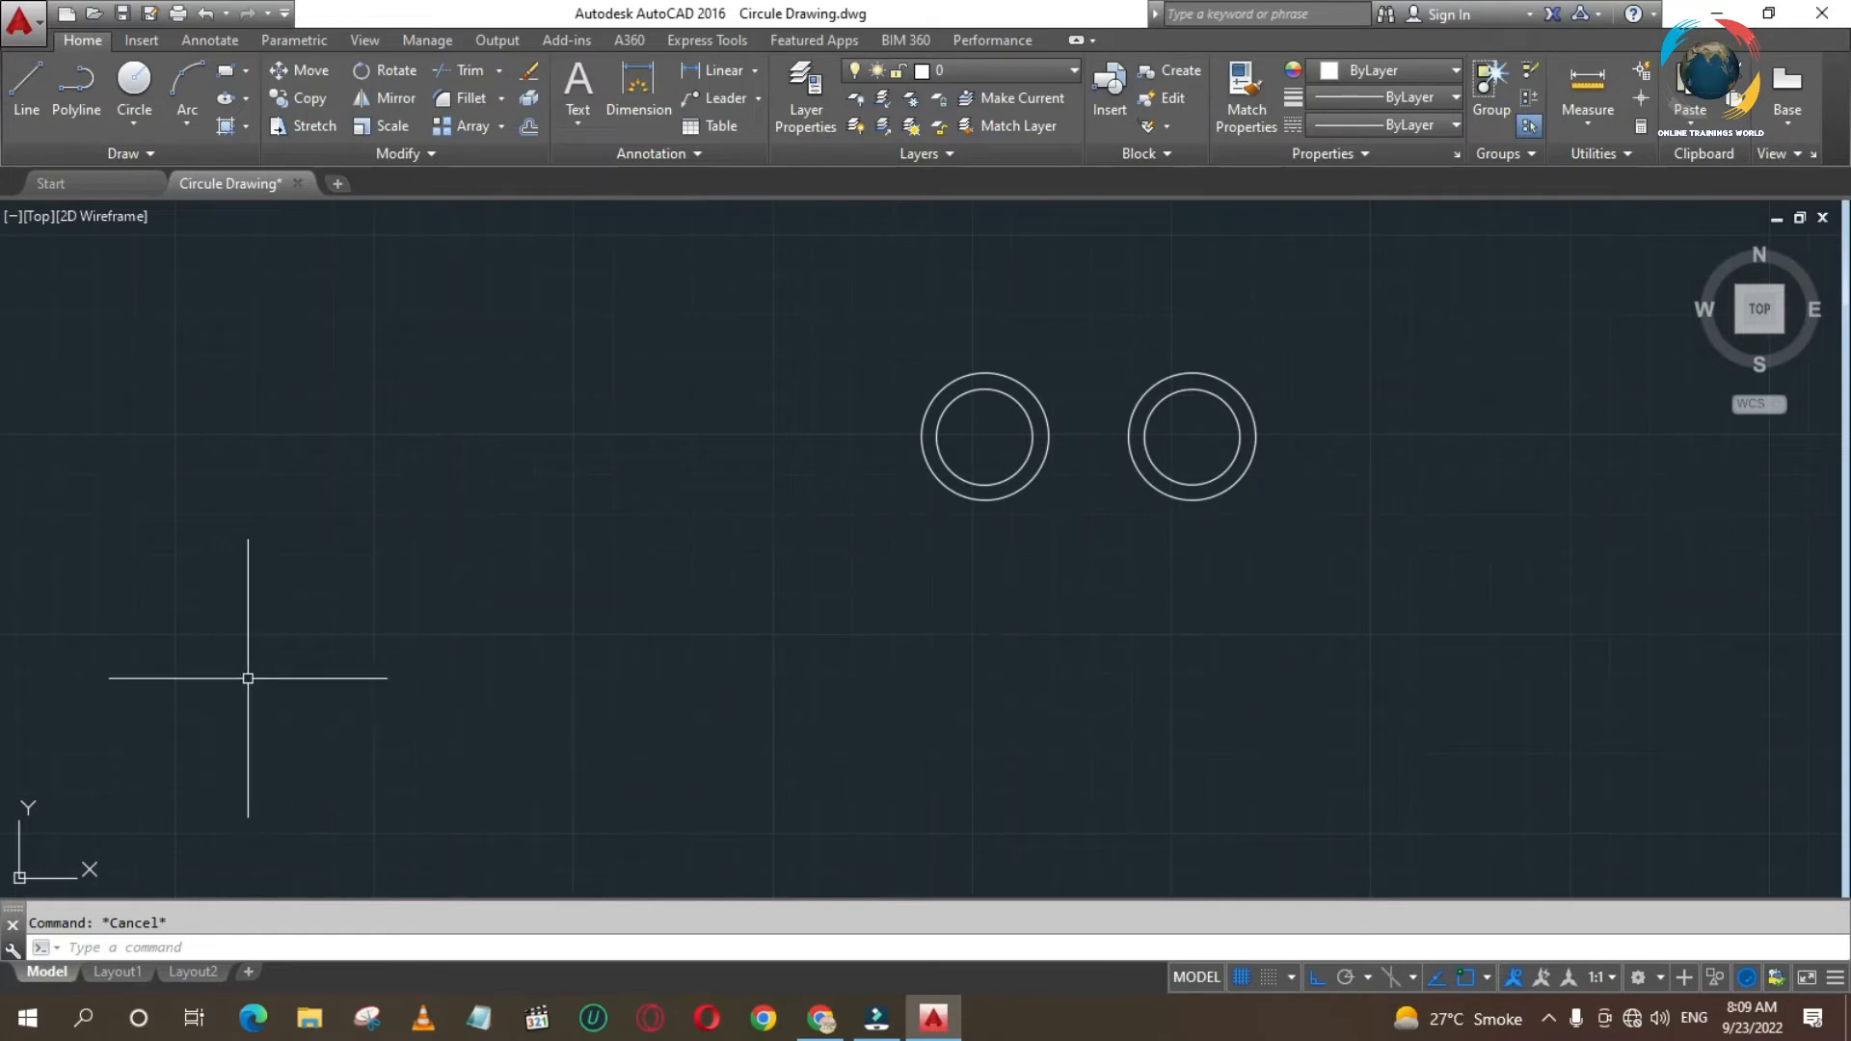
pyautogui.write('L')
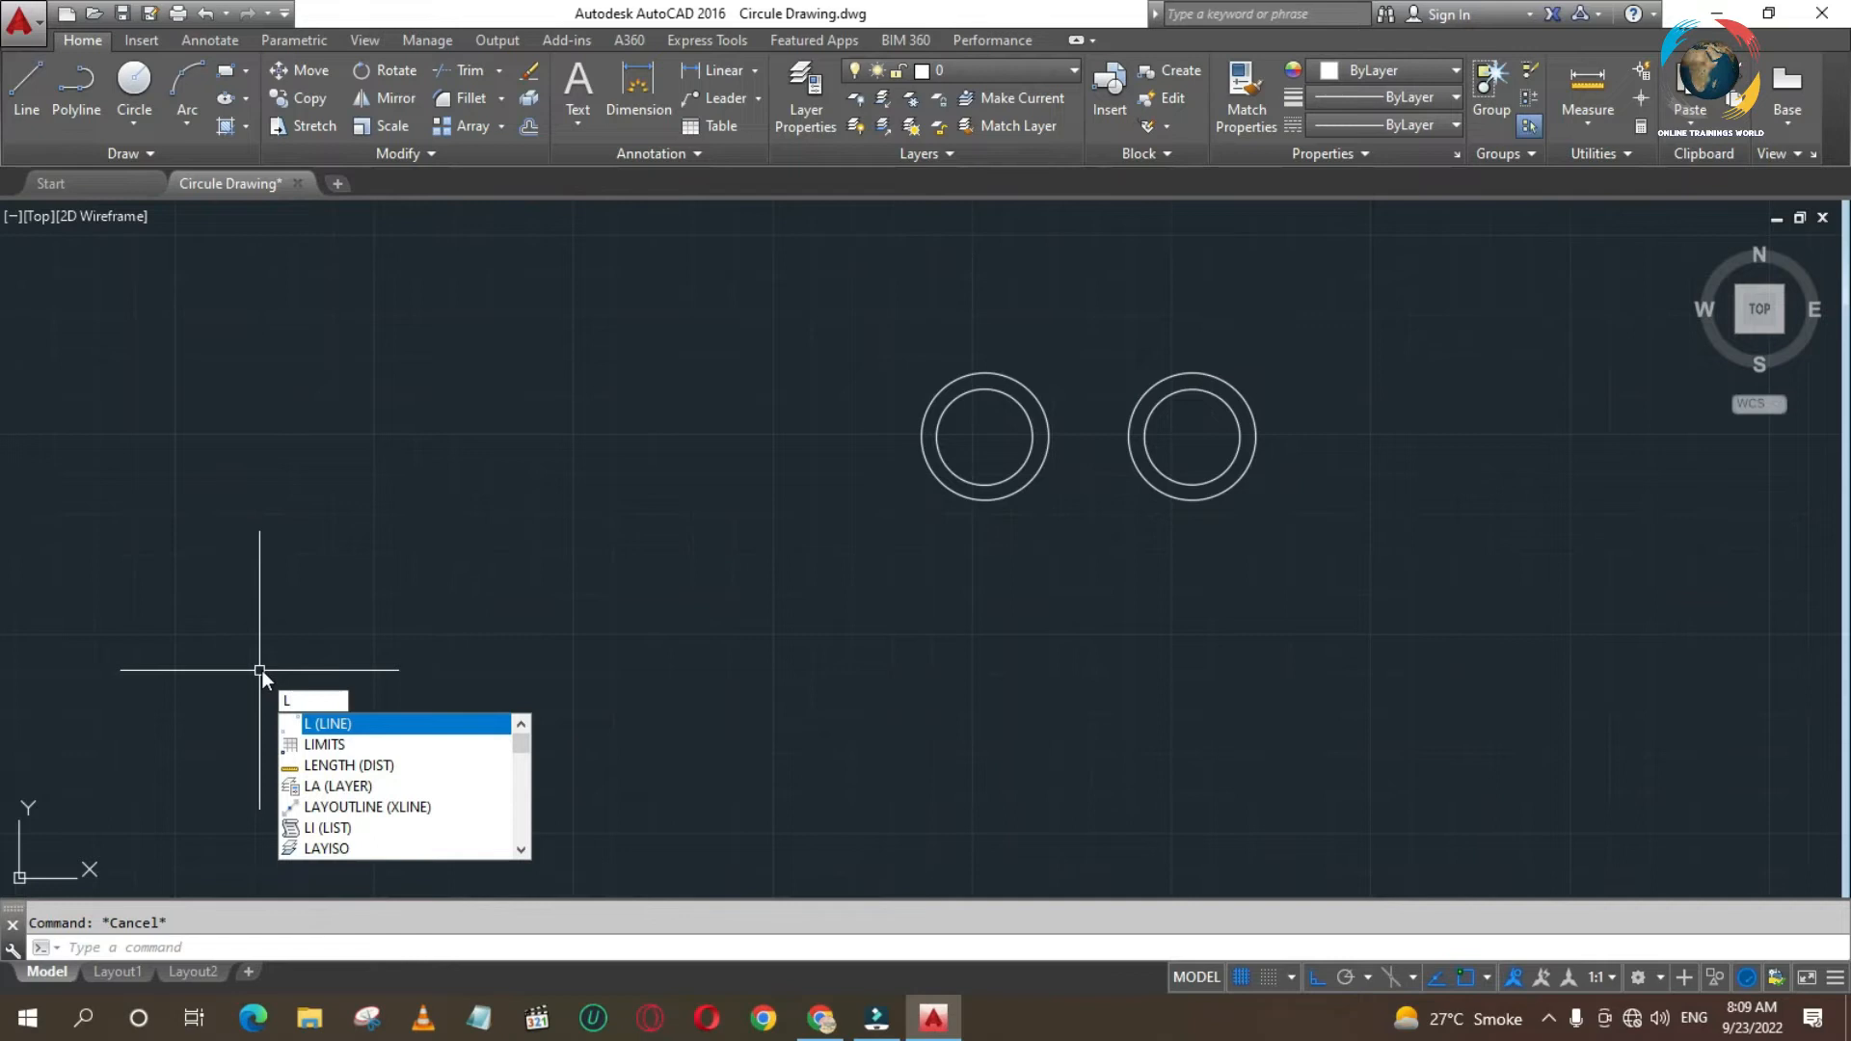
pyautogui.press('Escape')
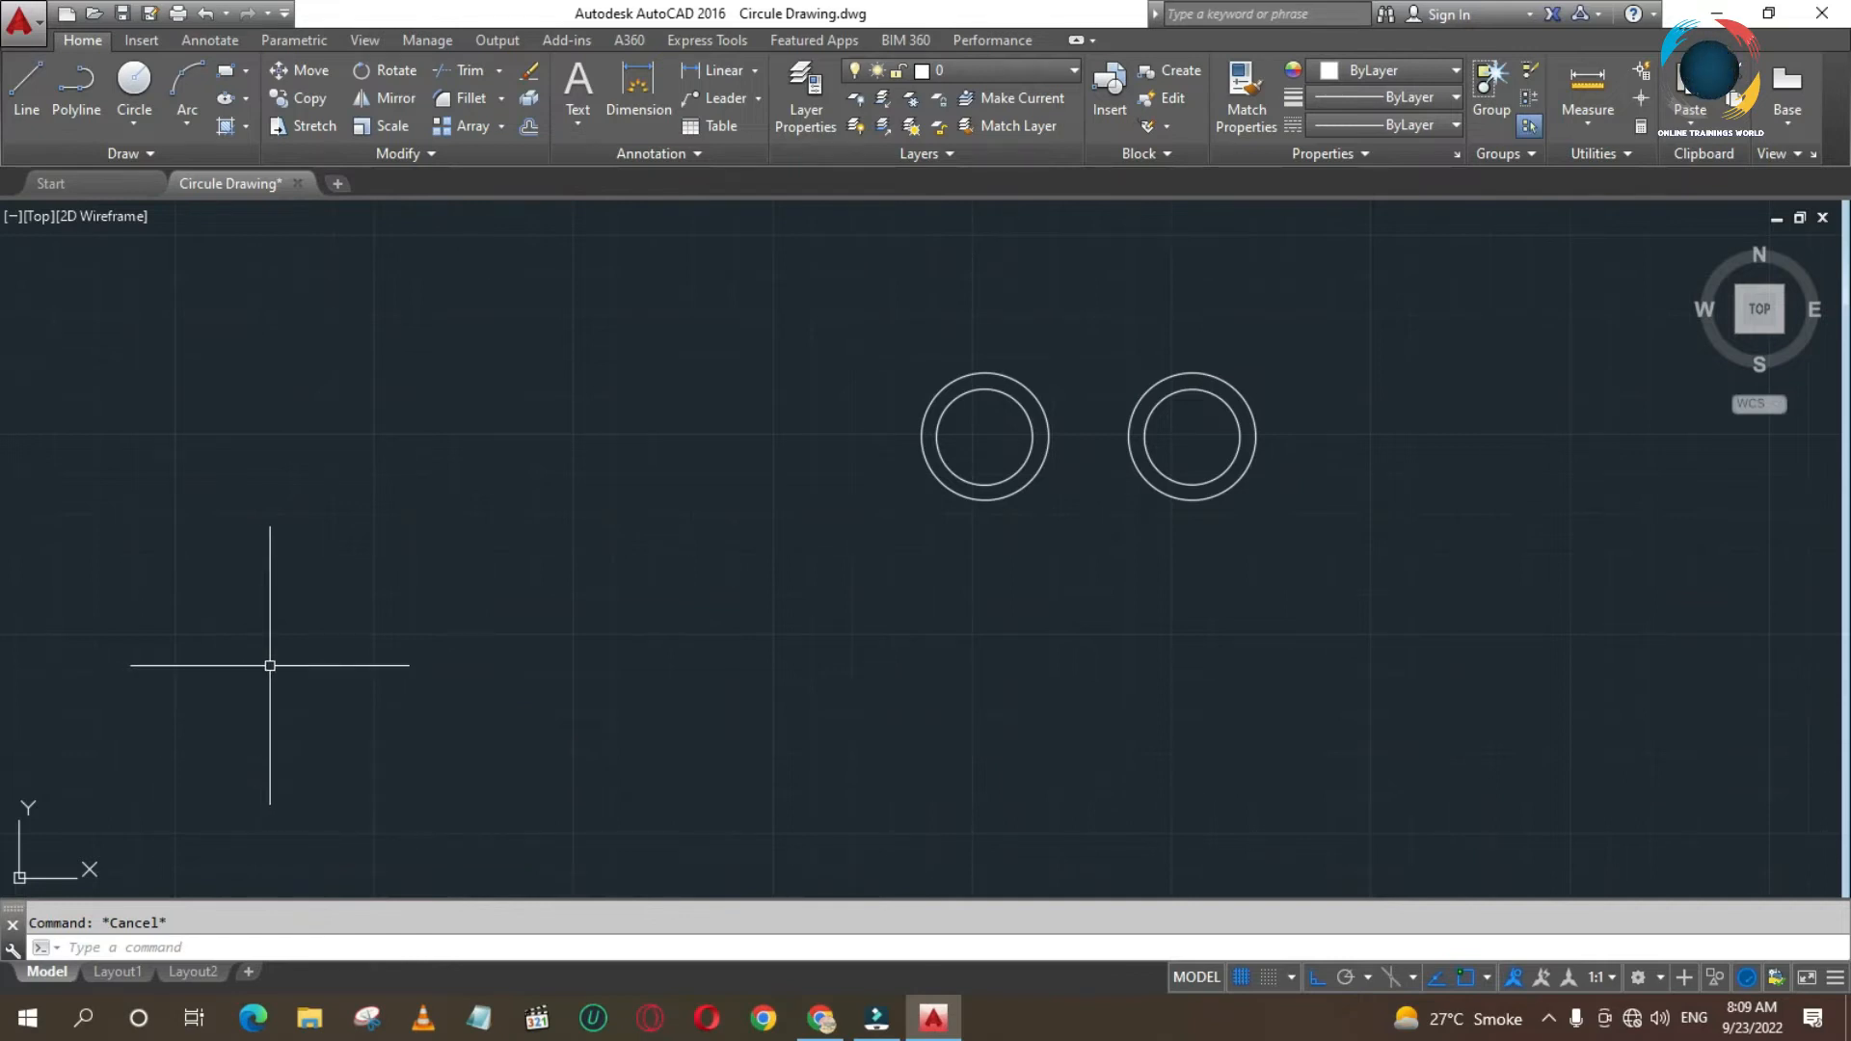
# - Draw a circle of radius 20 centred 100 units below the left quadrant of the right pair's outer circle, and erase it
pyautogui.write('c')
pyautogui.press('Return')
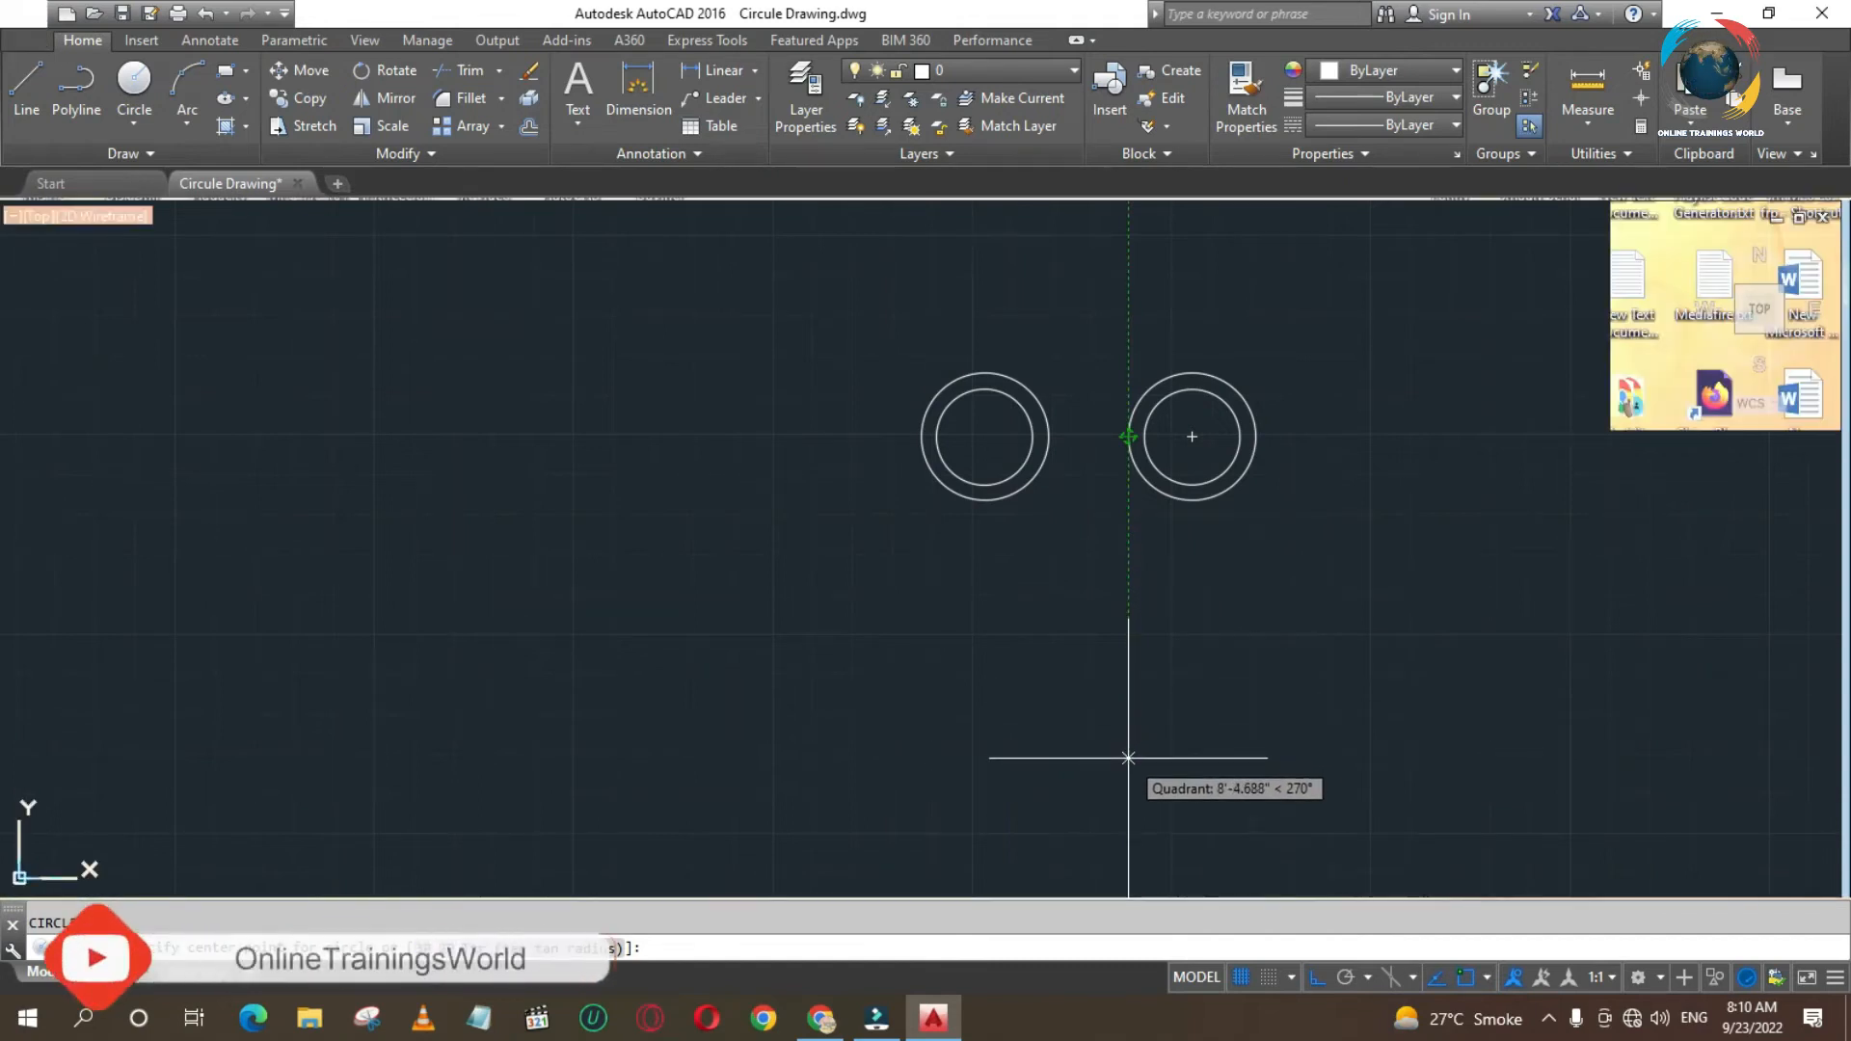
pyautogui.write('100')
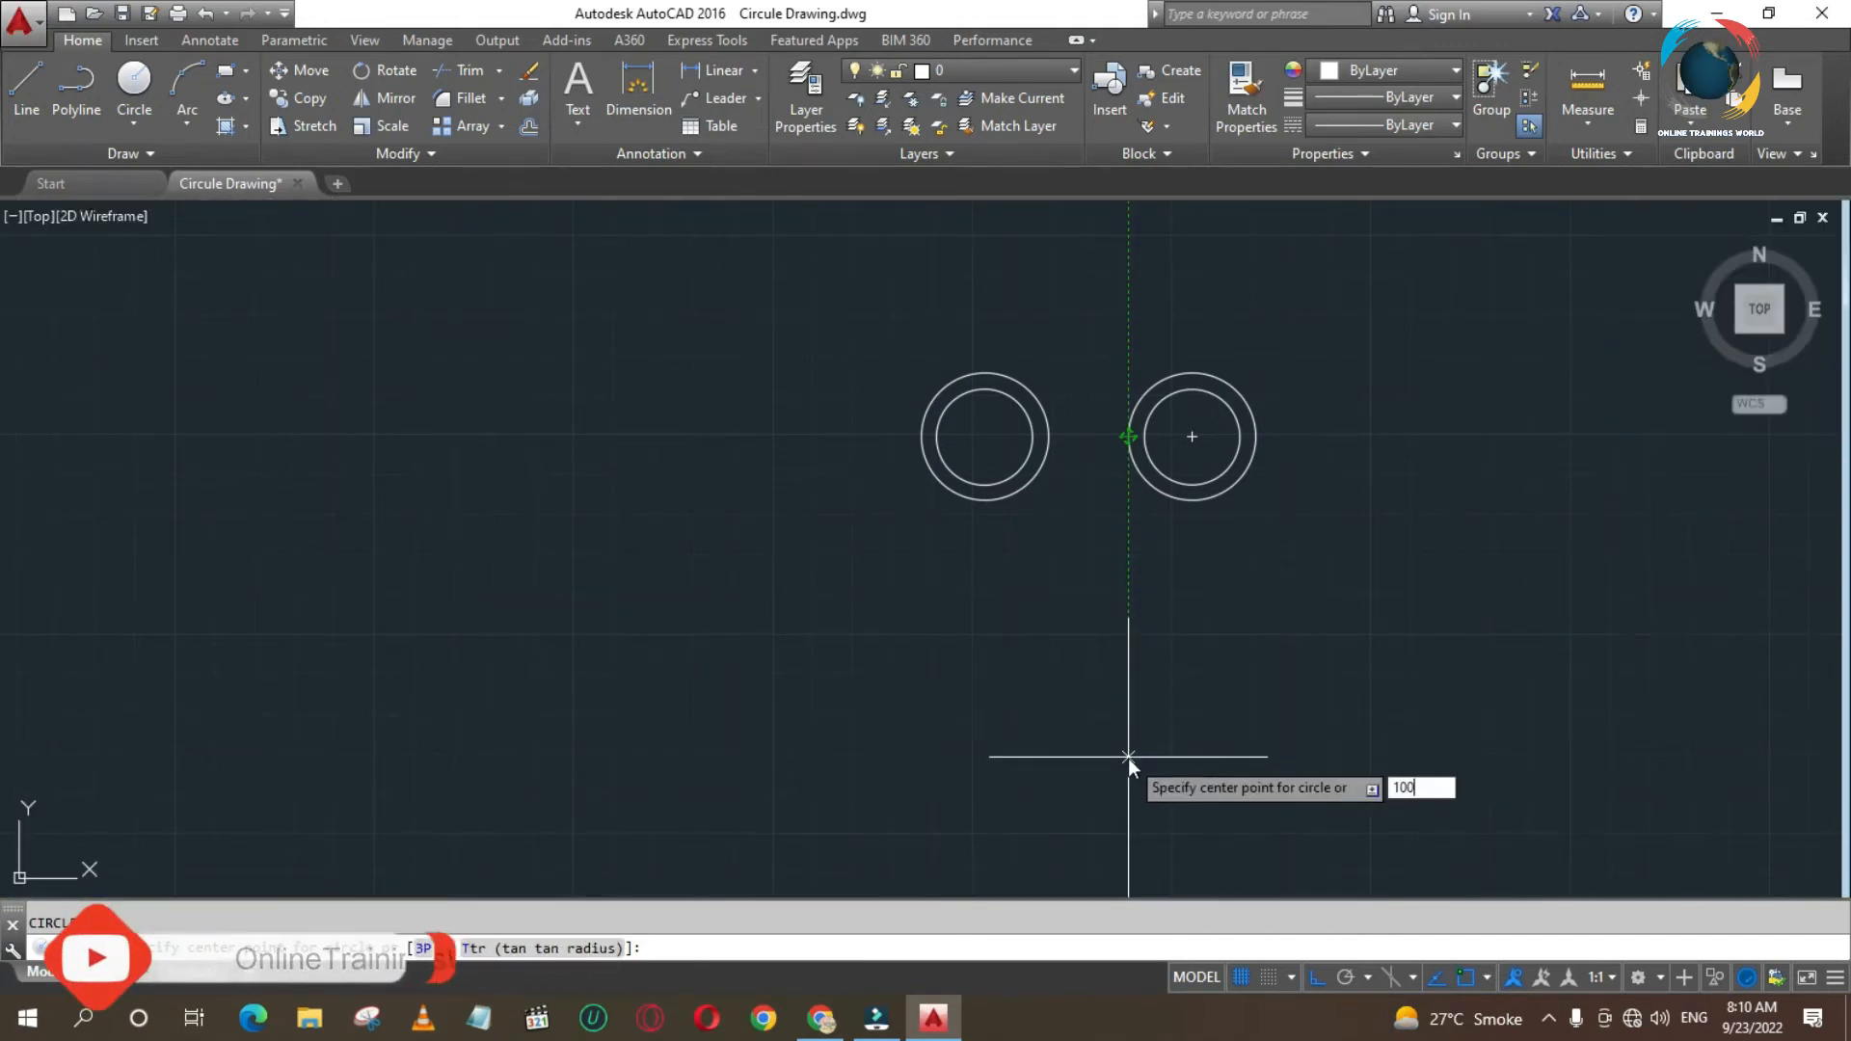
pyautogui.press('Return')
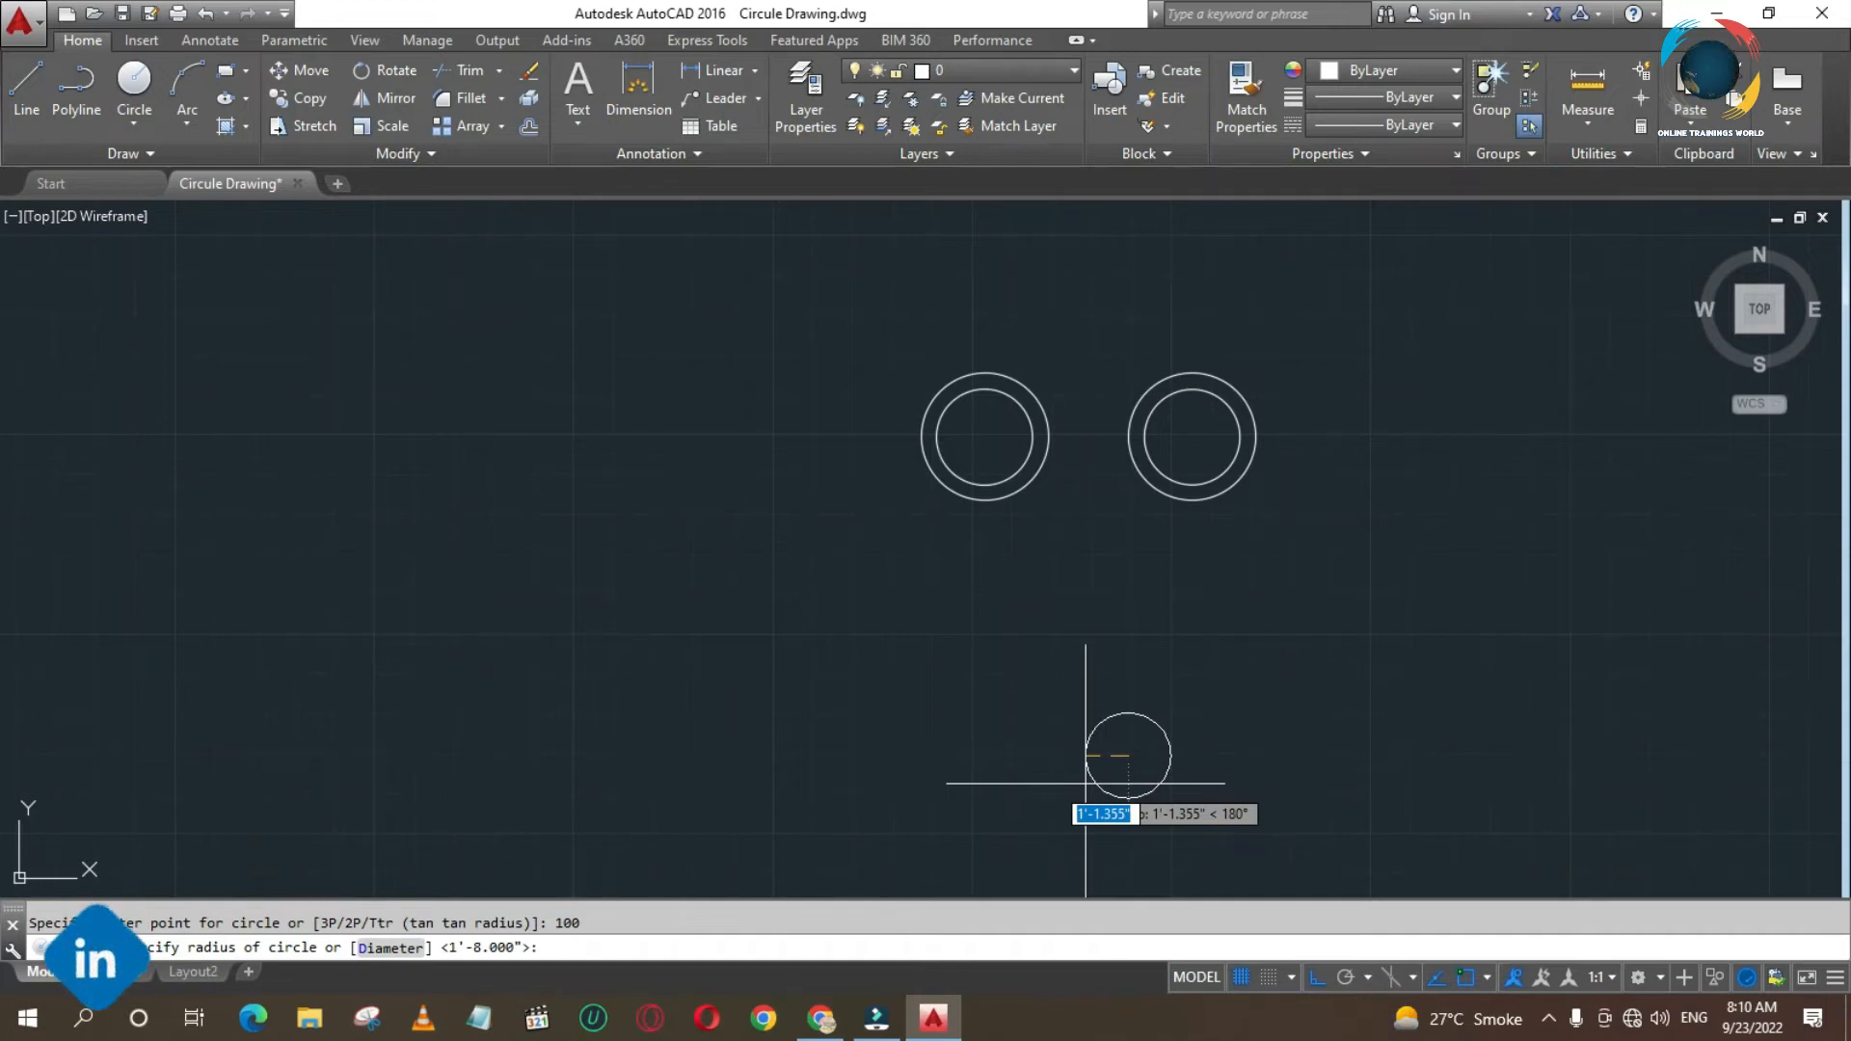
pyautogui.write('20')
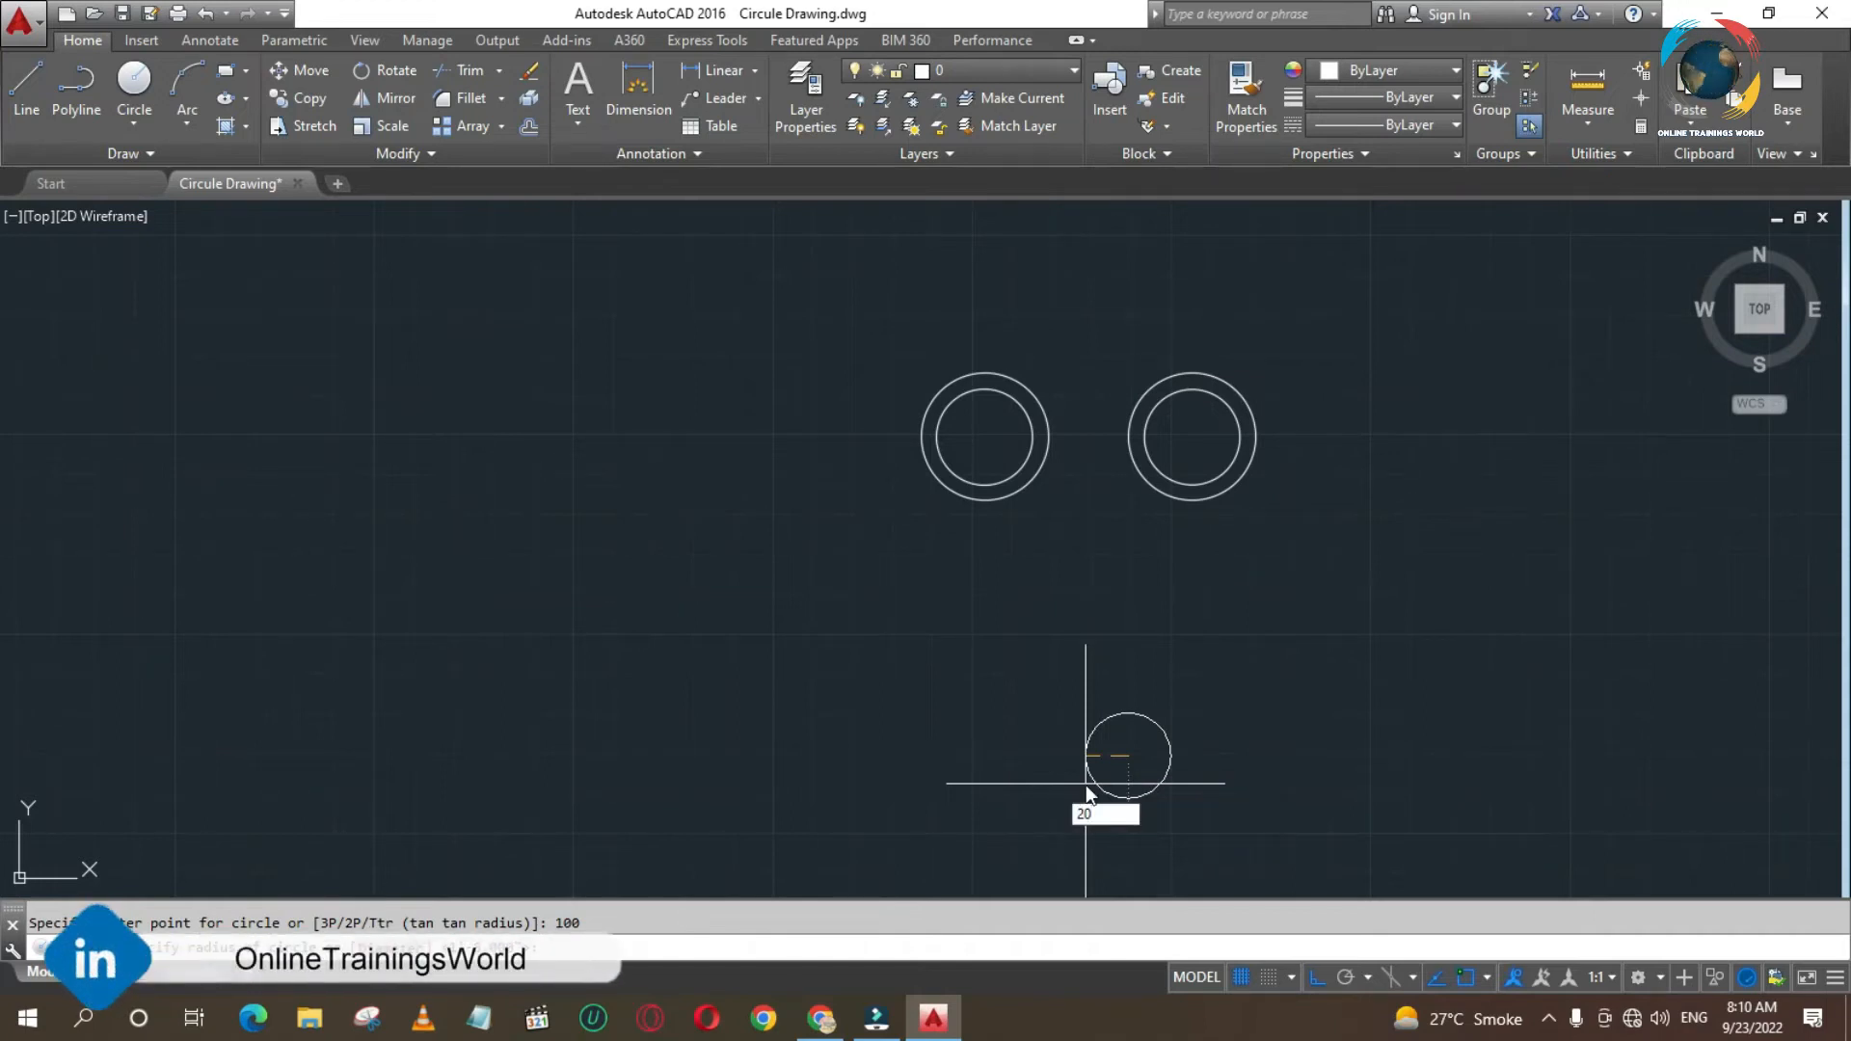
pyautogui.press('Return')
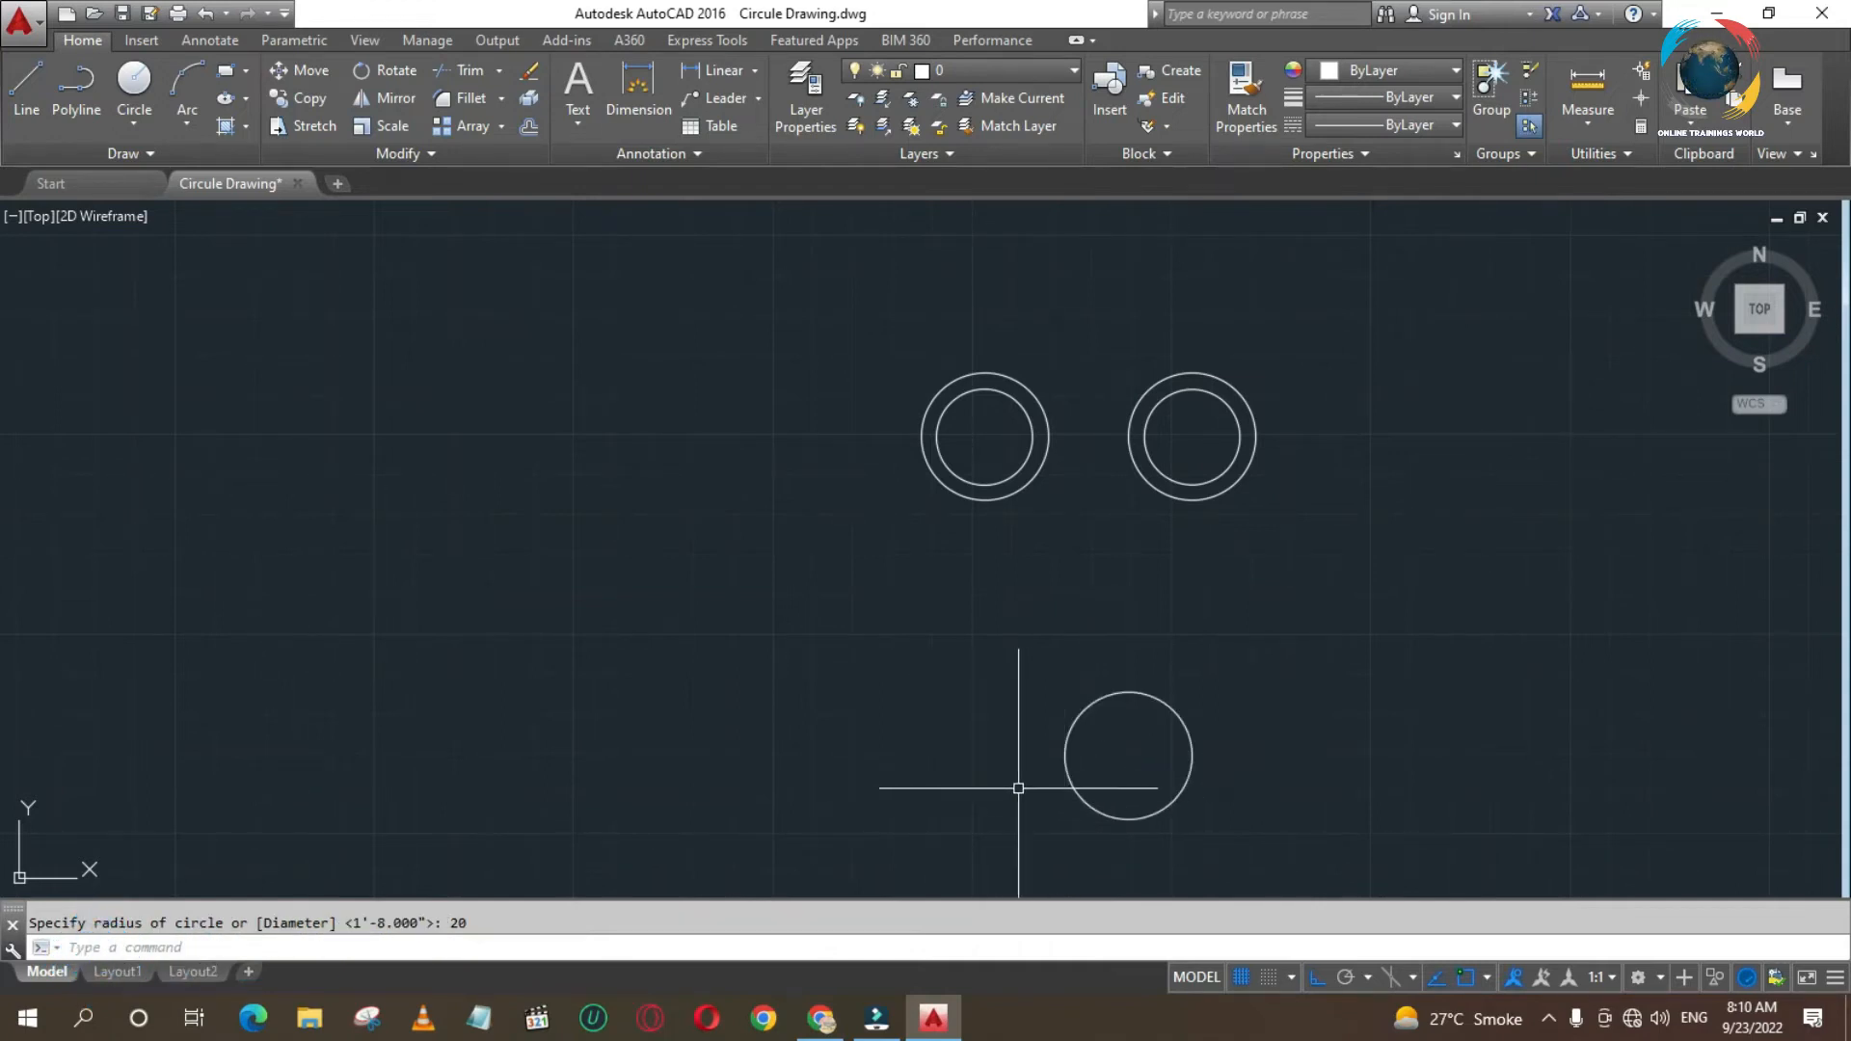
pyautogui.click(1065, 758)
pyautogui.press('Delete')
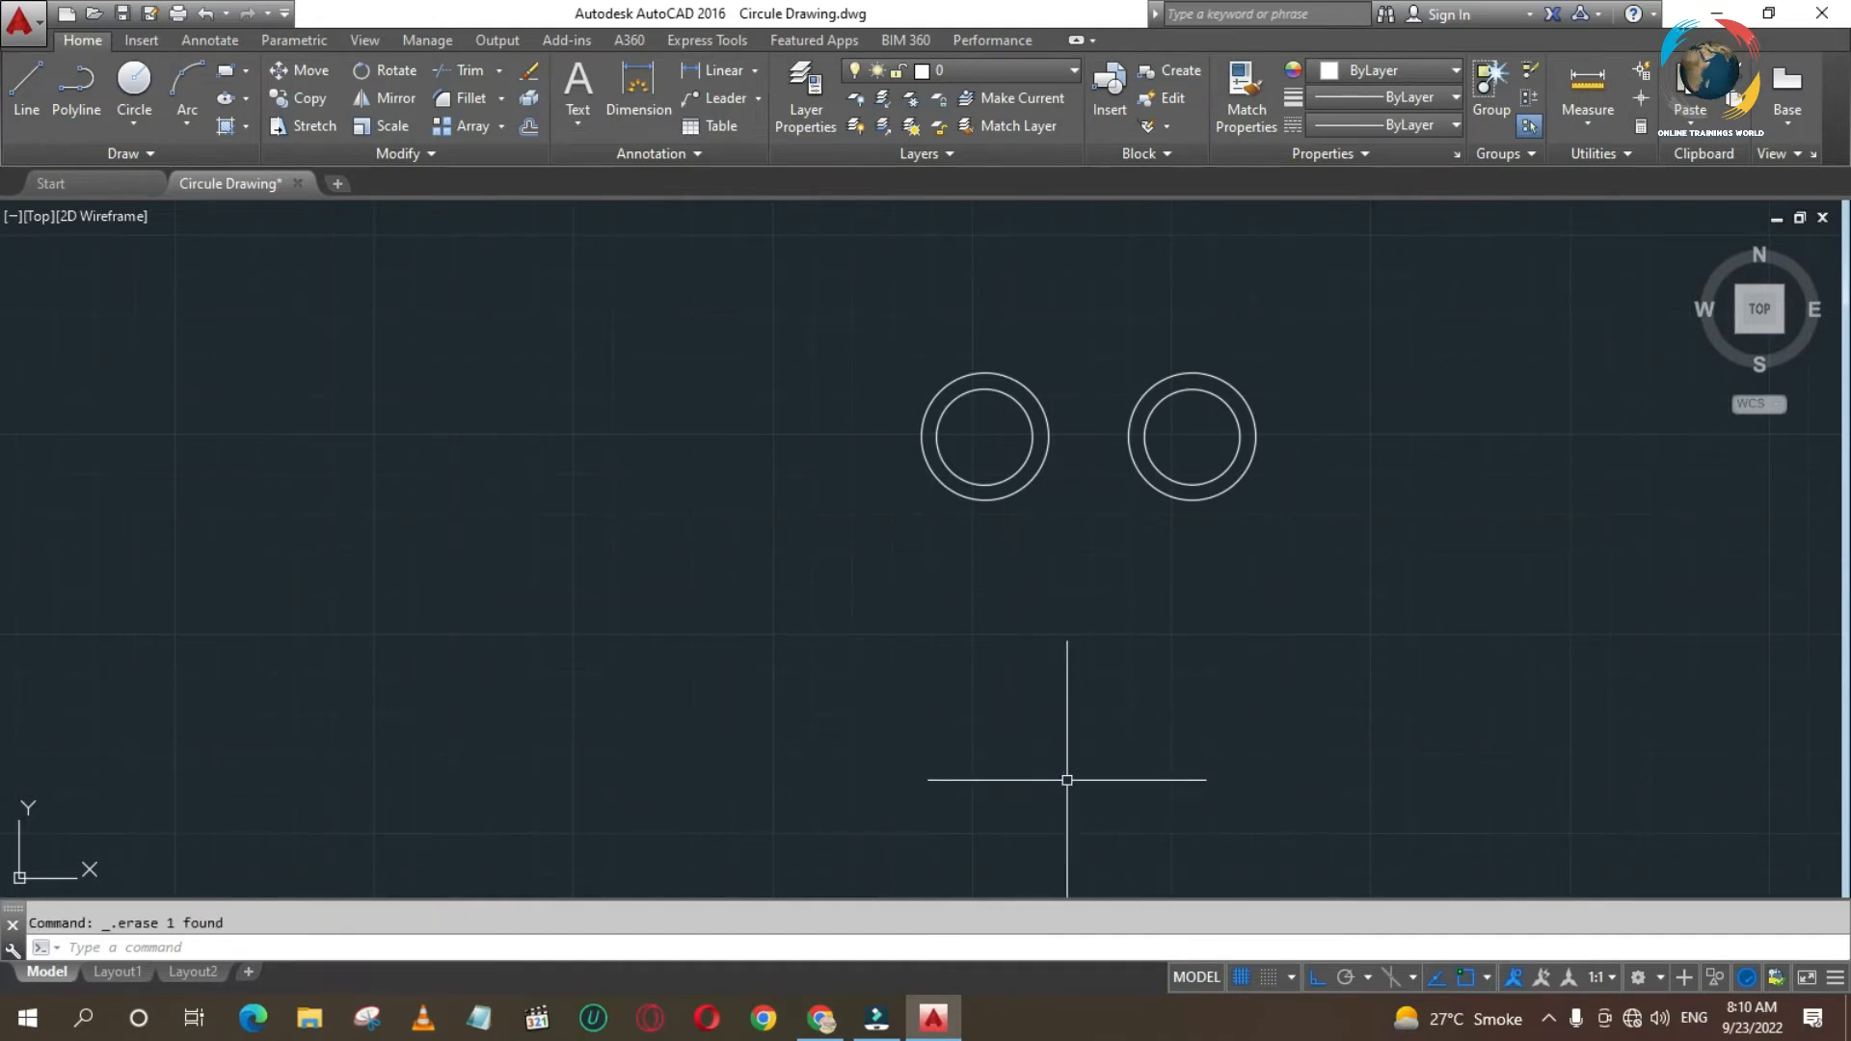
# - Draw a circle with a diameter of 20 centred 100 units straight below the left quadrant of the right pair's outer circle
pyautogui.write('c')
pyautogui.press('Return')
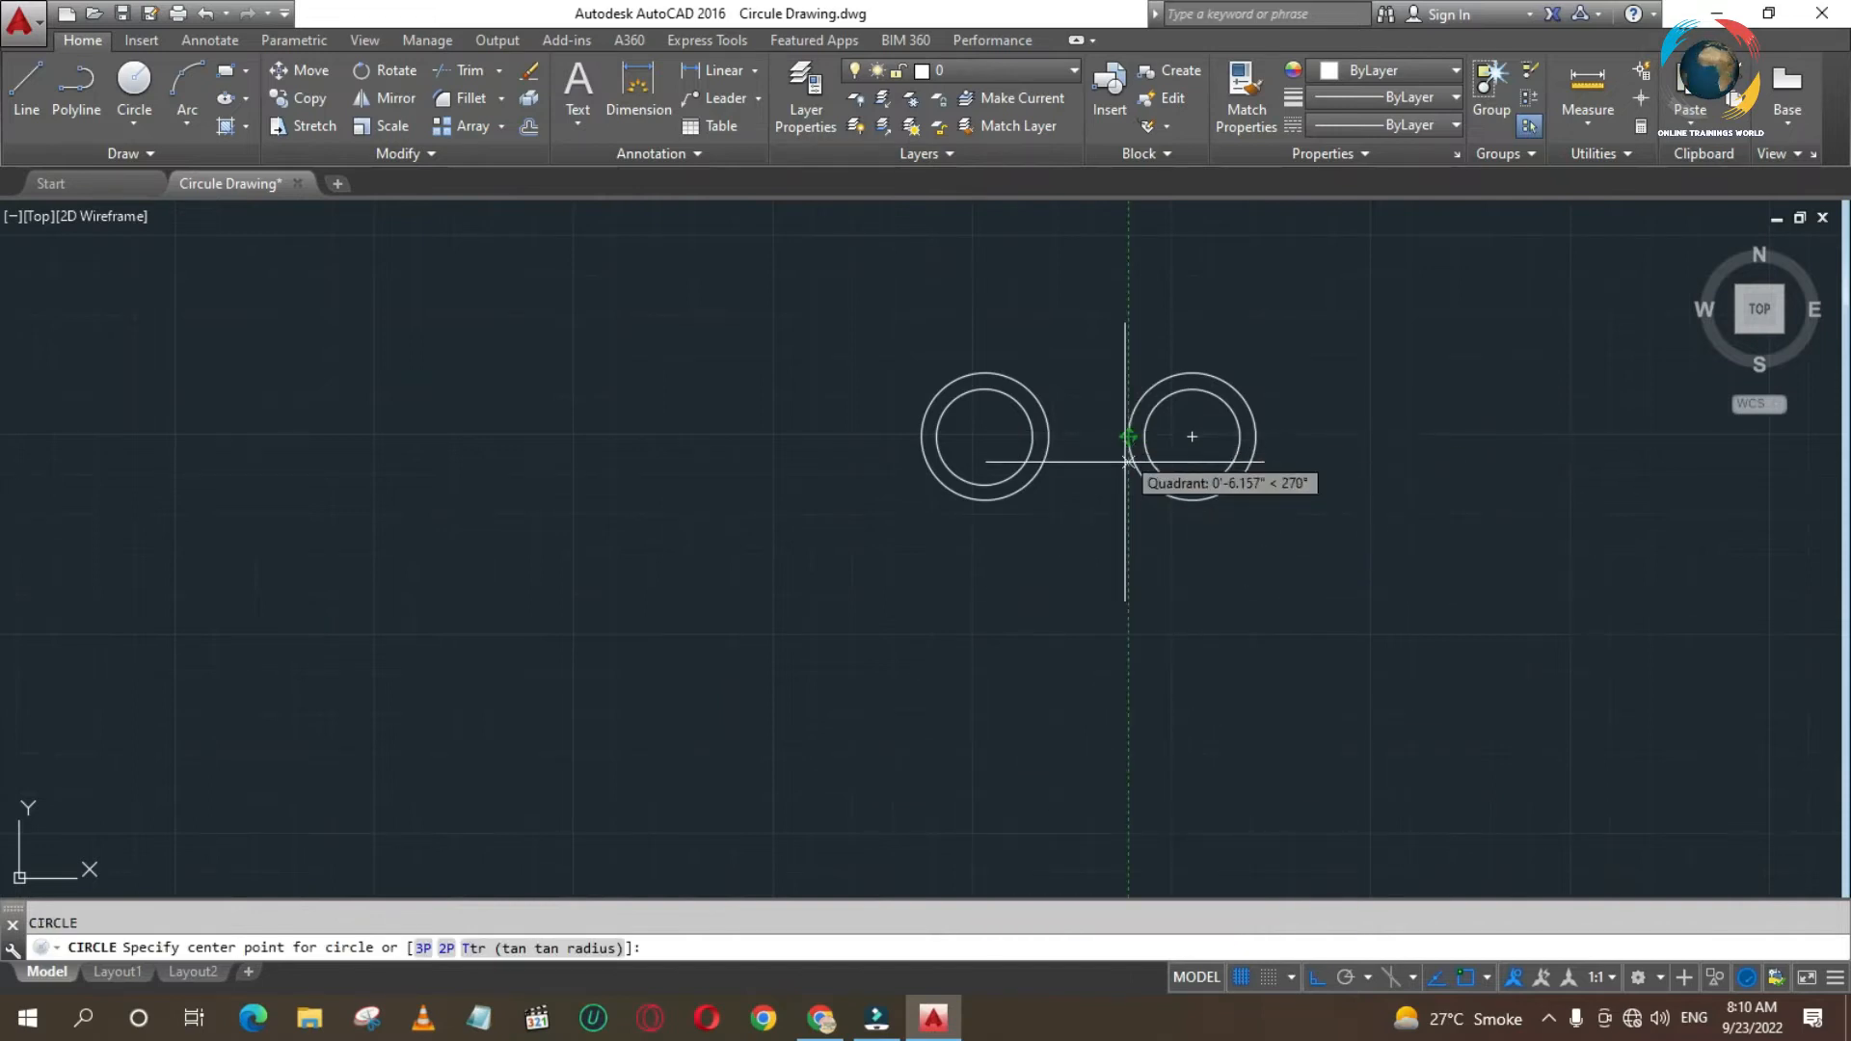
pyautogui.write('100')
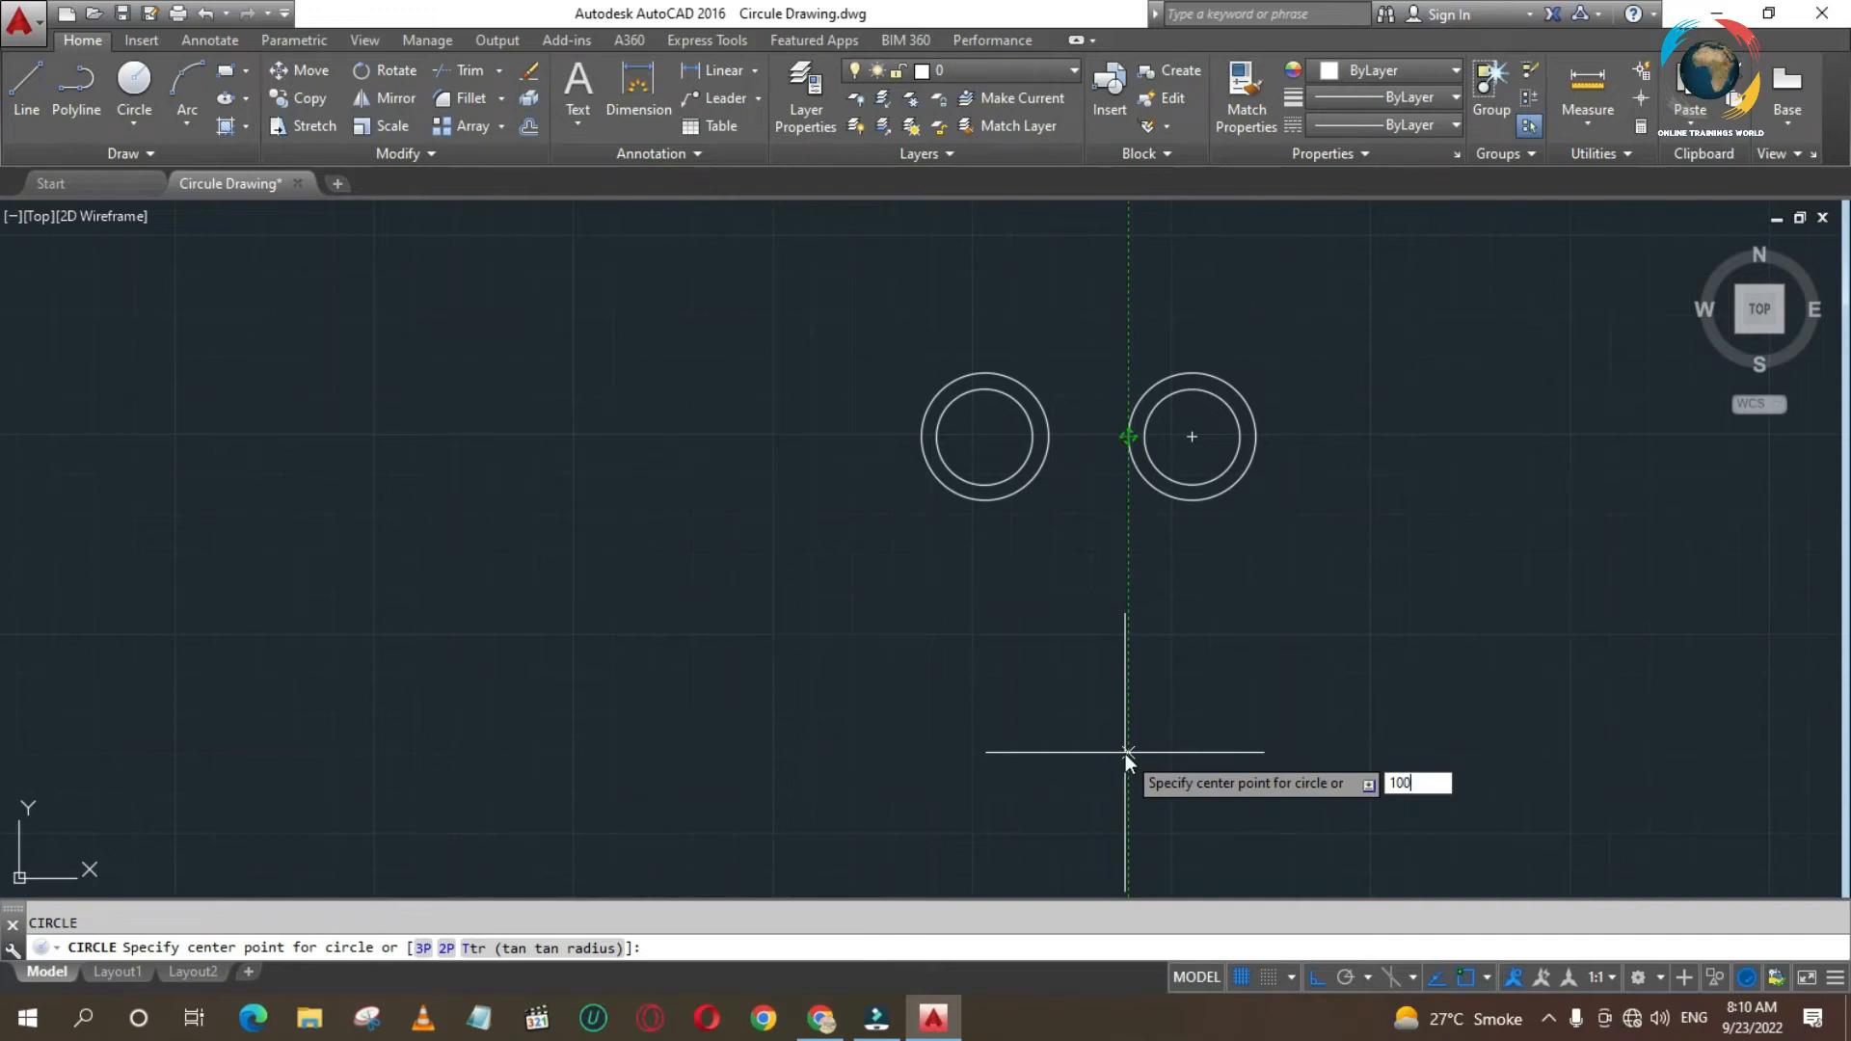
pyautogui.press('Return')
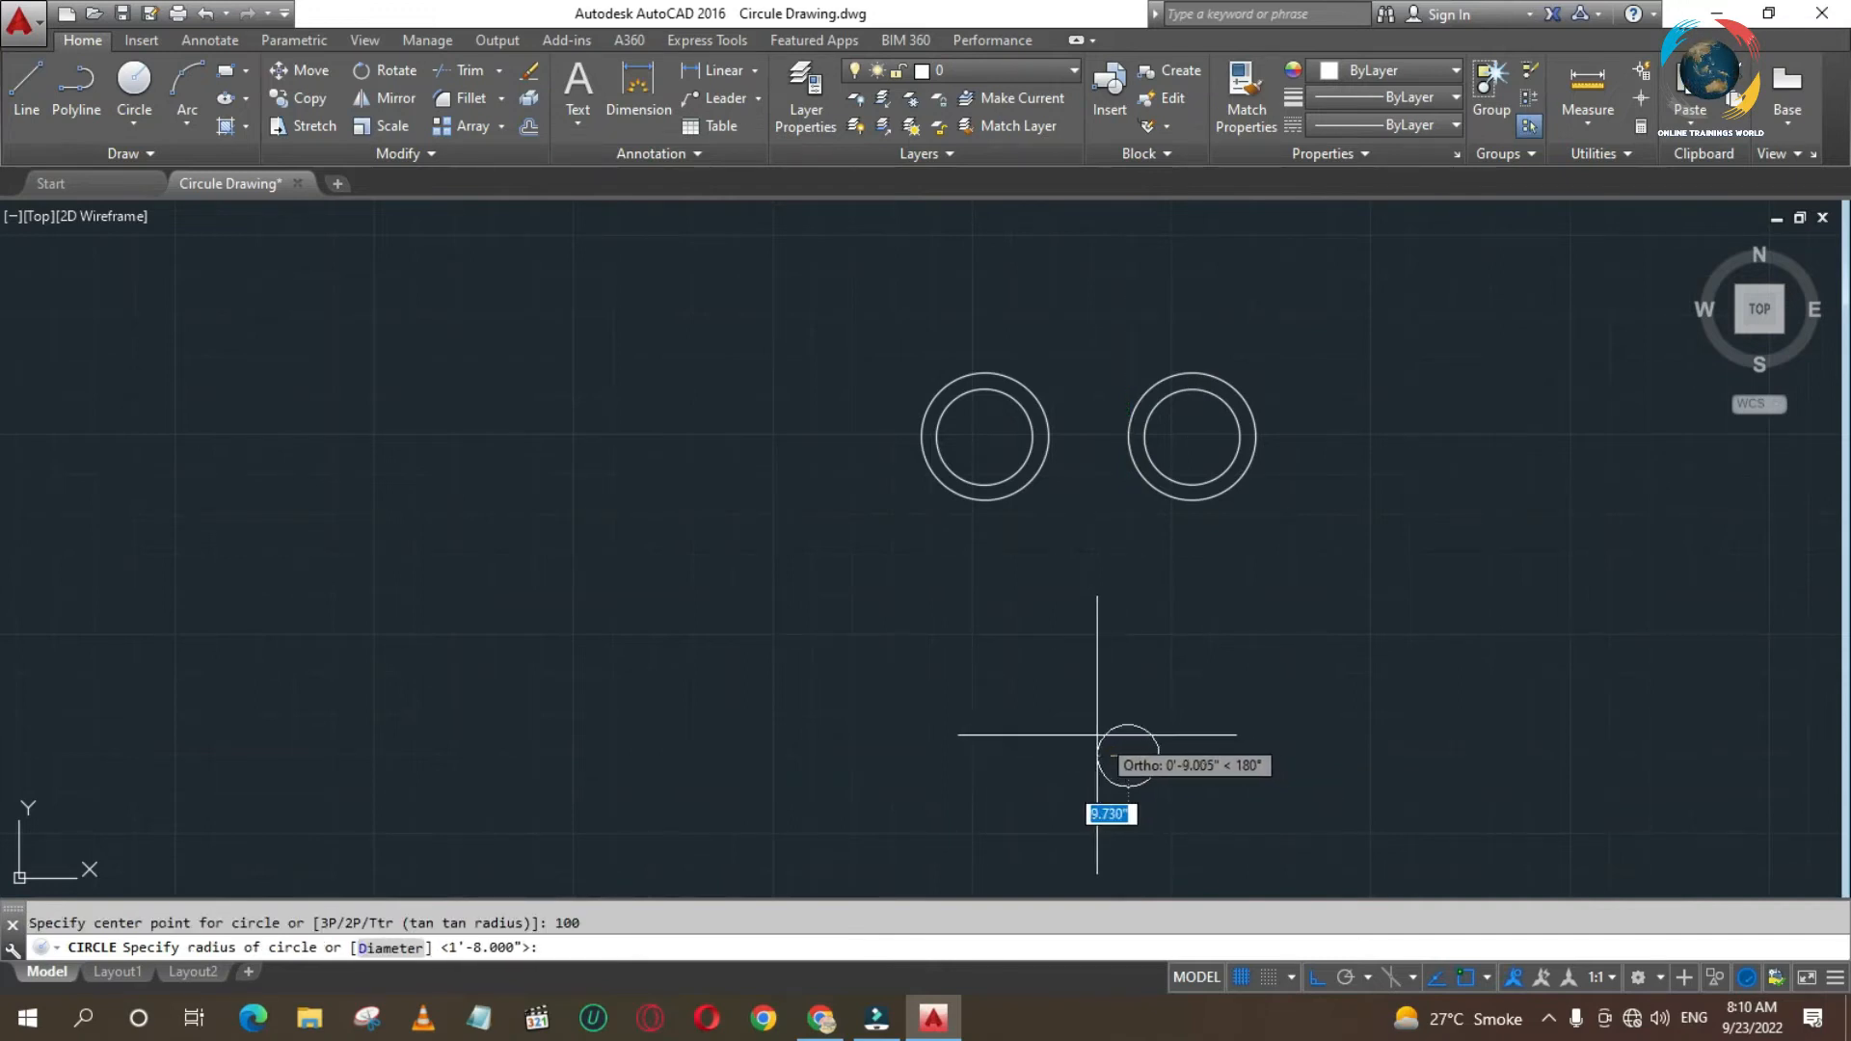
pyautogui.rightClick(1147, 753)
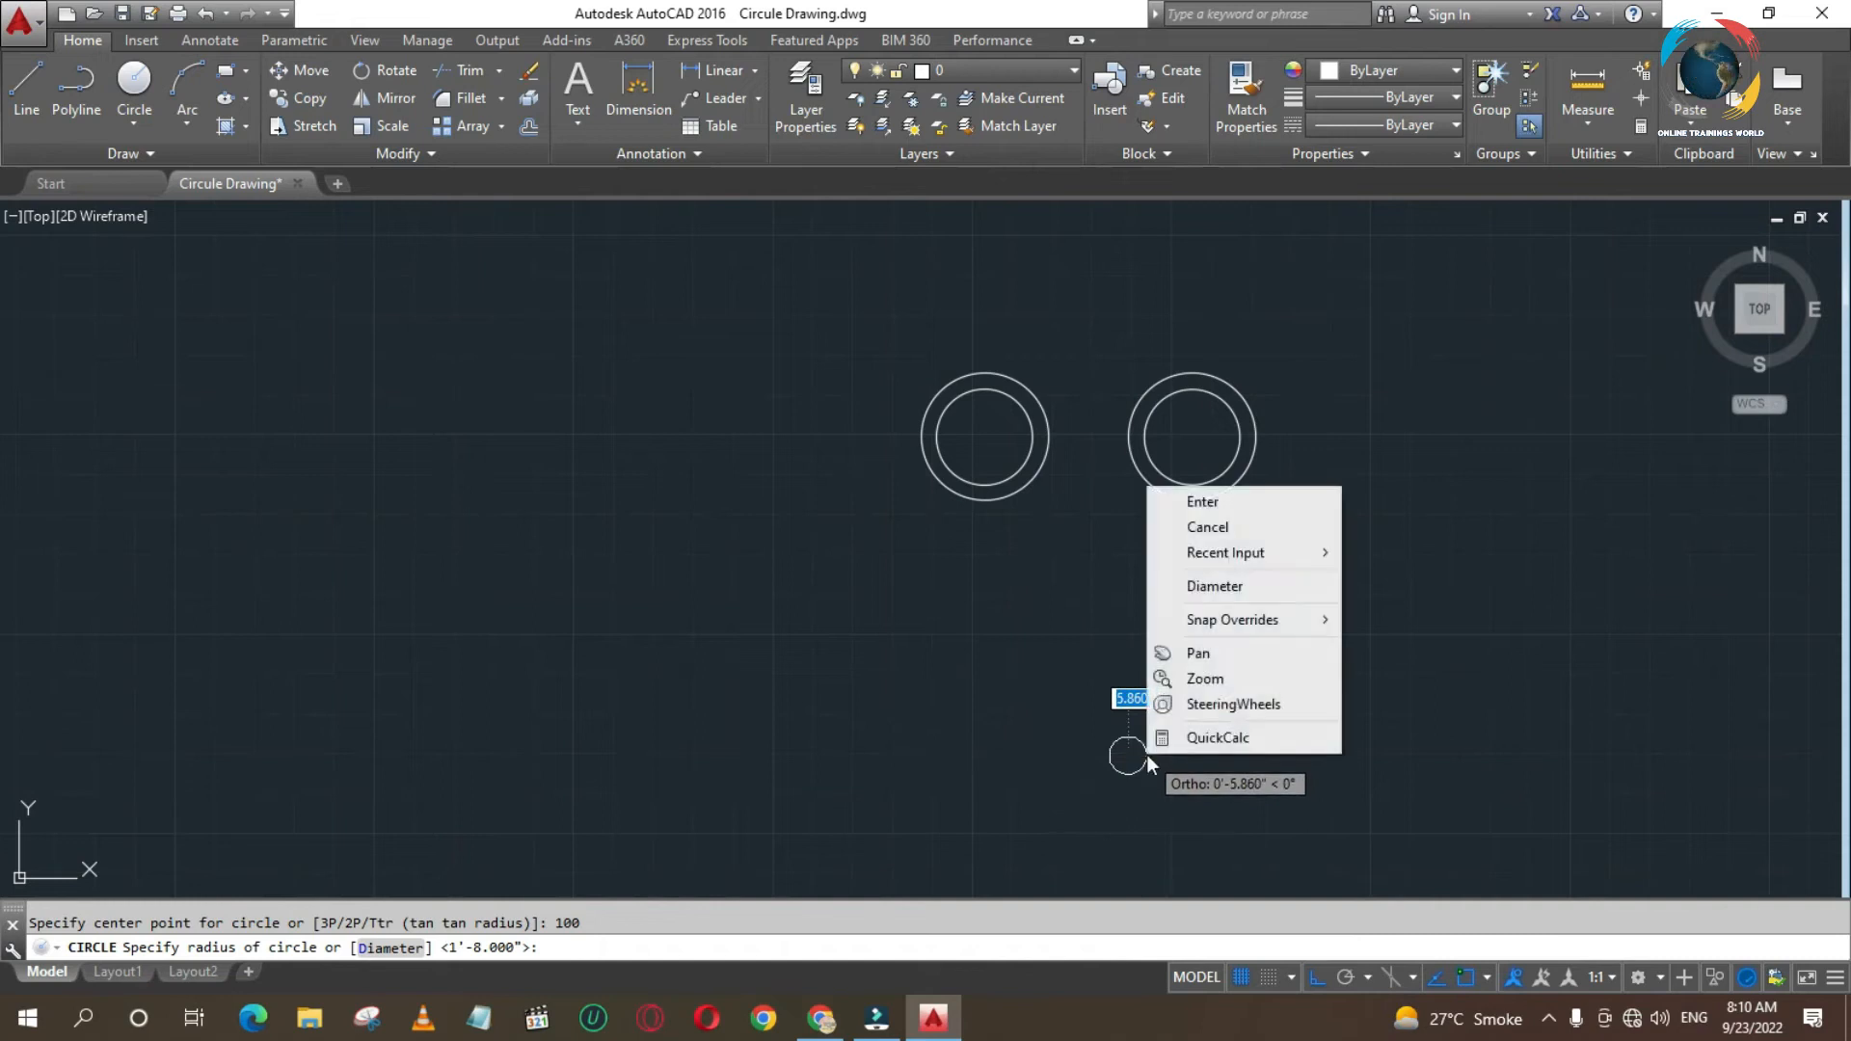
pyautogui.click(1210, 588)
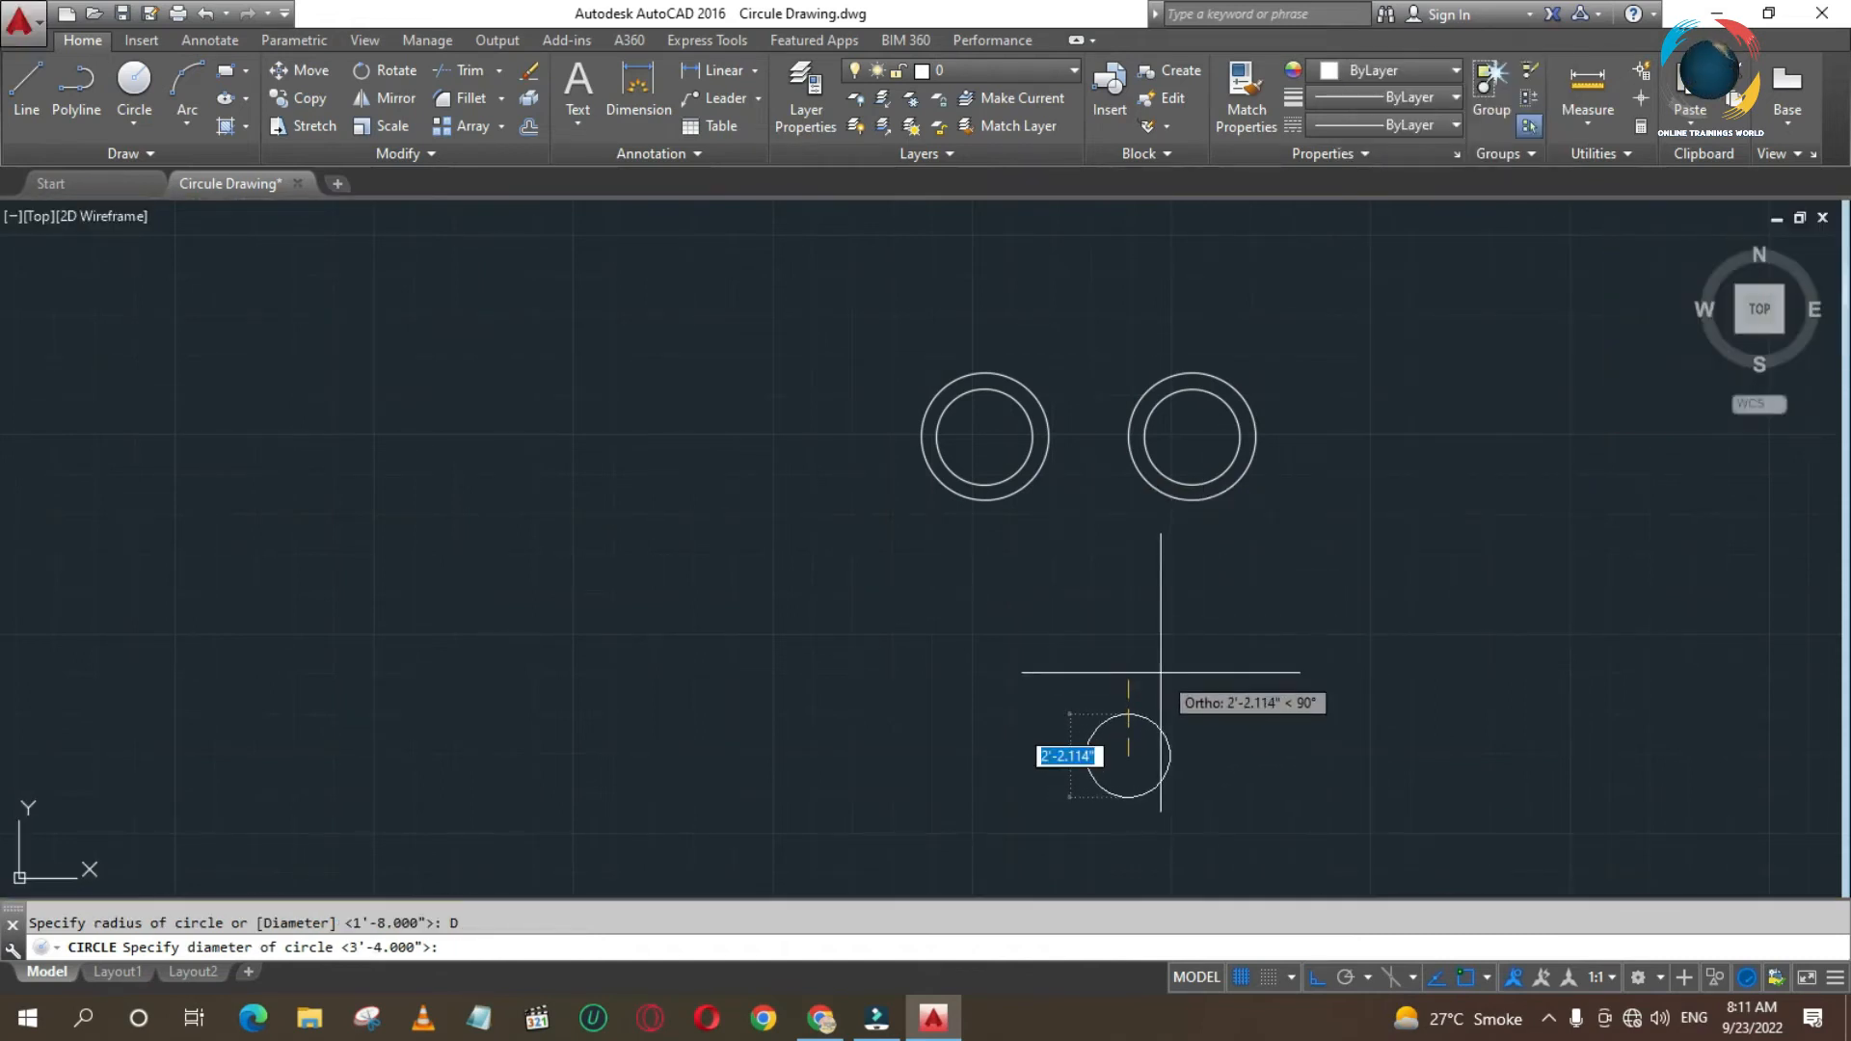
pyautogui.write('0')
pyautogui.press('BackSpace')
pyautogui.write('20')
pyautogui.press('Return')
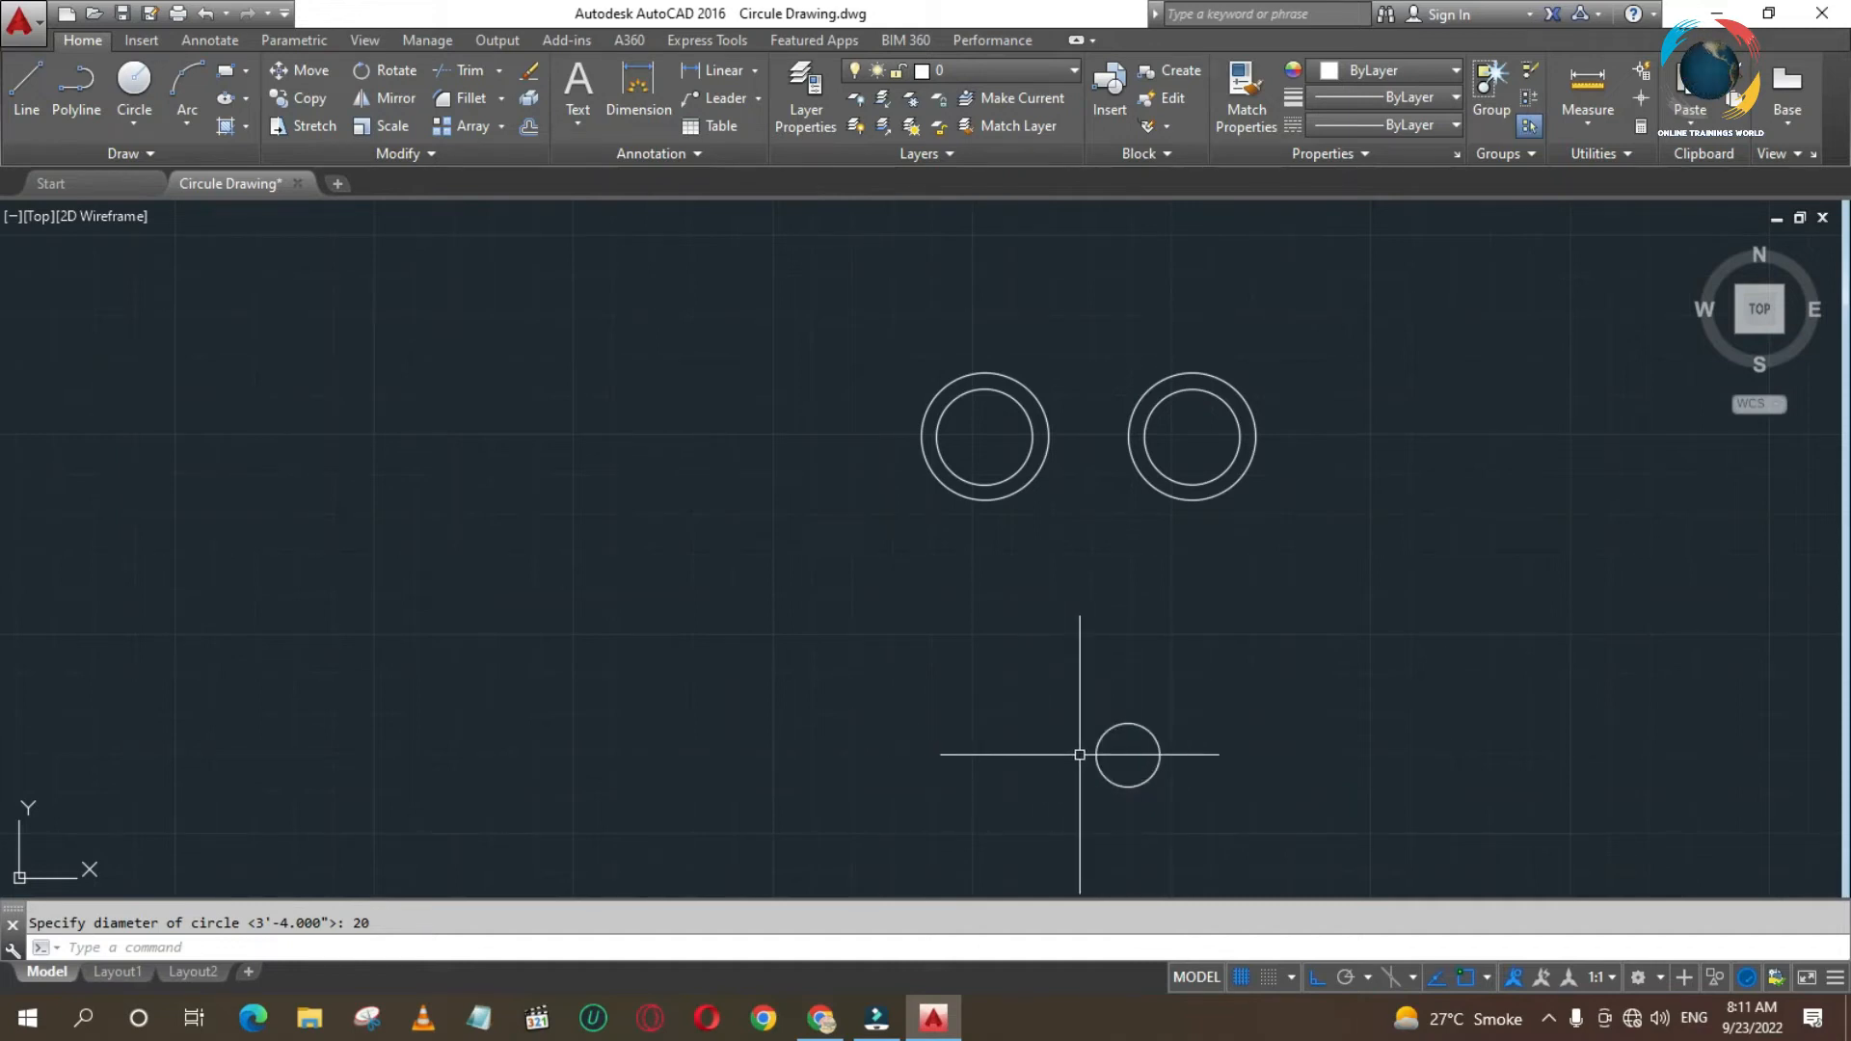
# - Draw a circle of radius 38 concentric with the lower 20-diameter circle, and erase it
pyautogui.write('c')
pyautogui.press('Return')
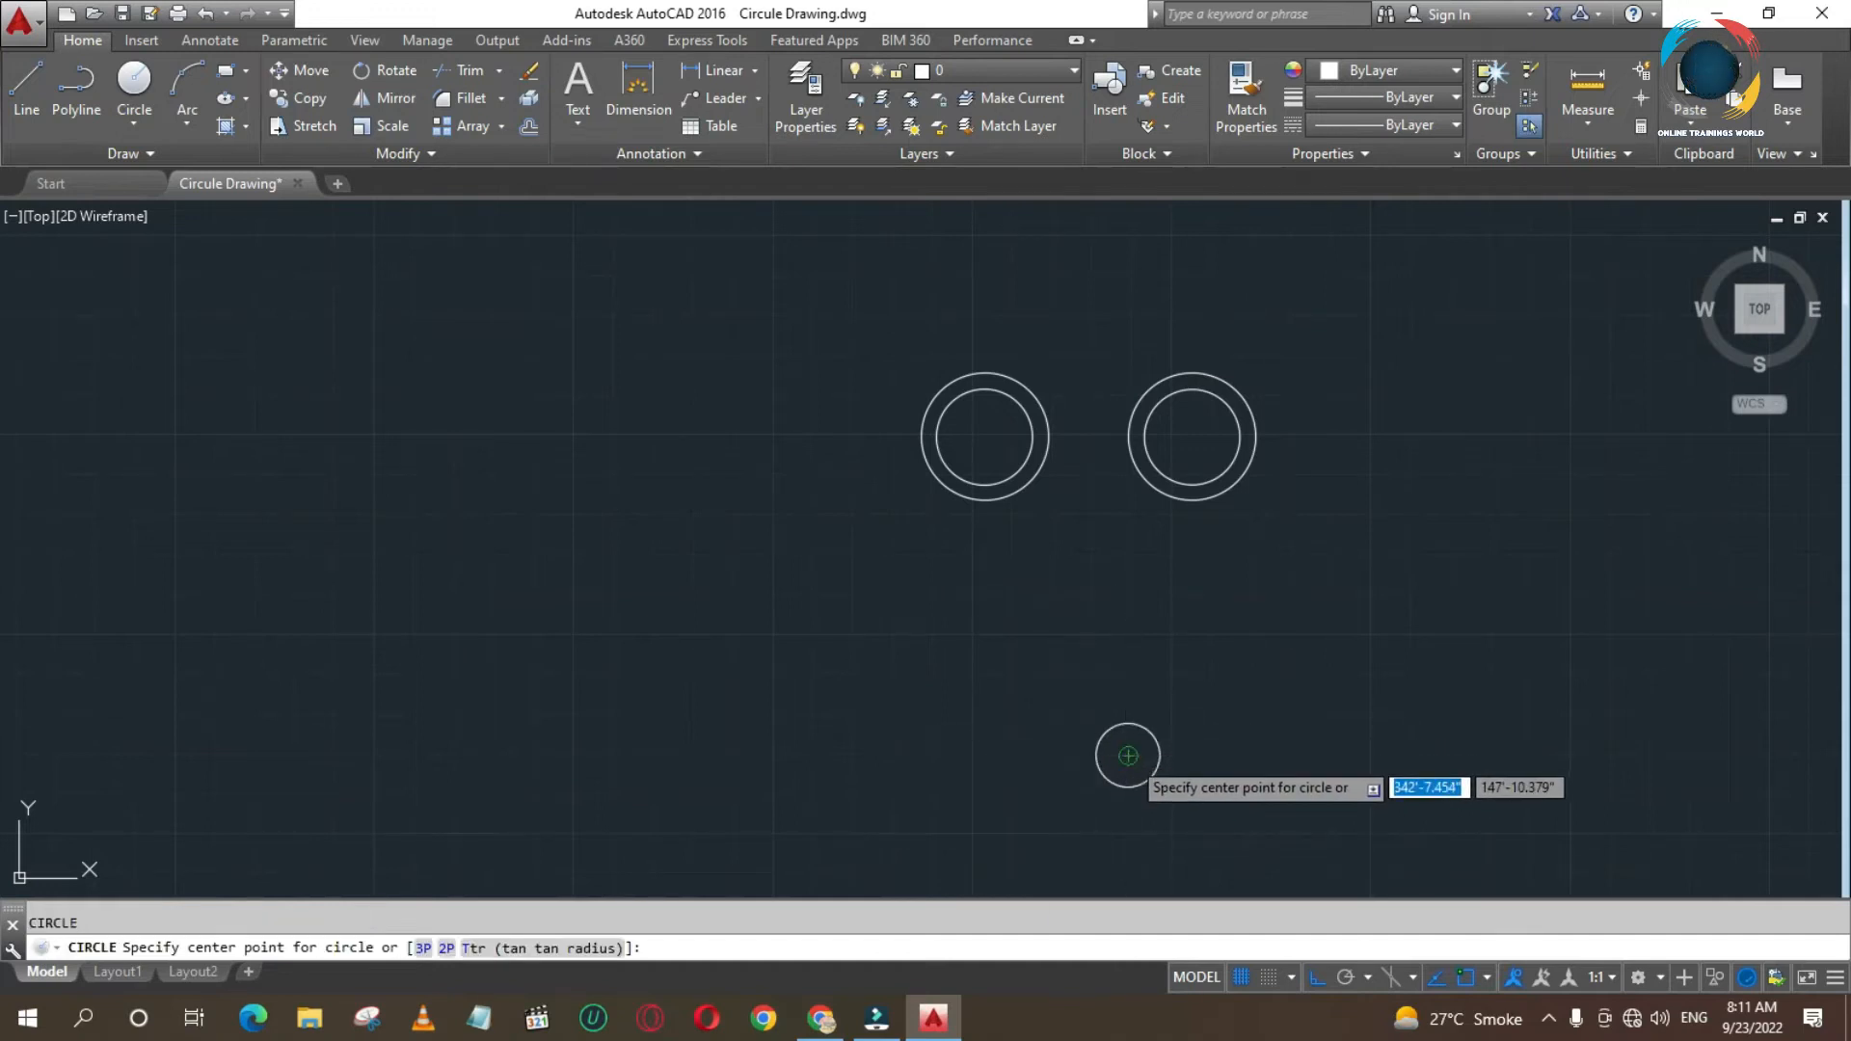
pyautogui.click(1128, 756)
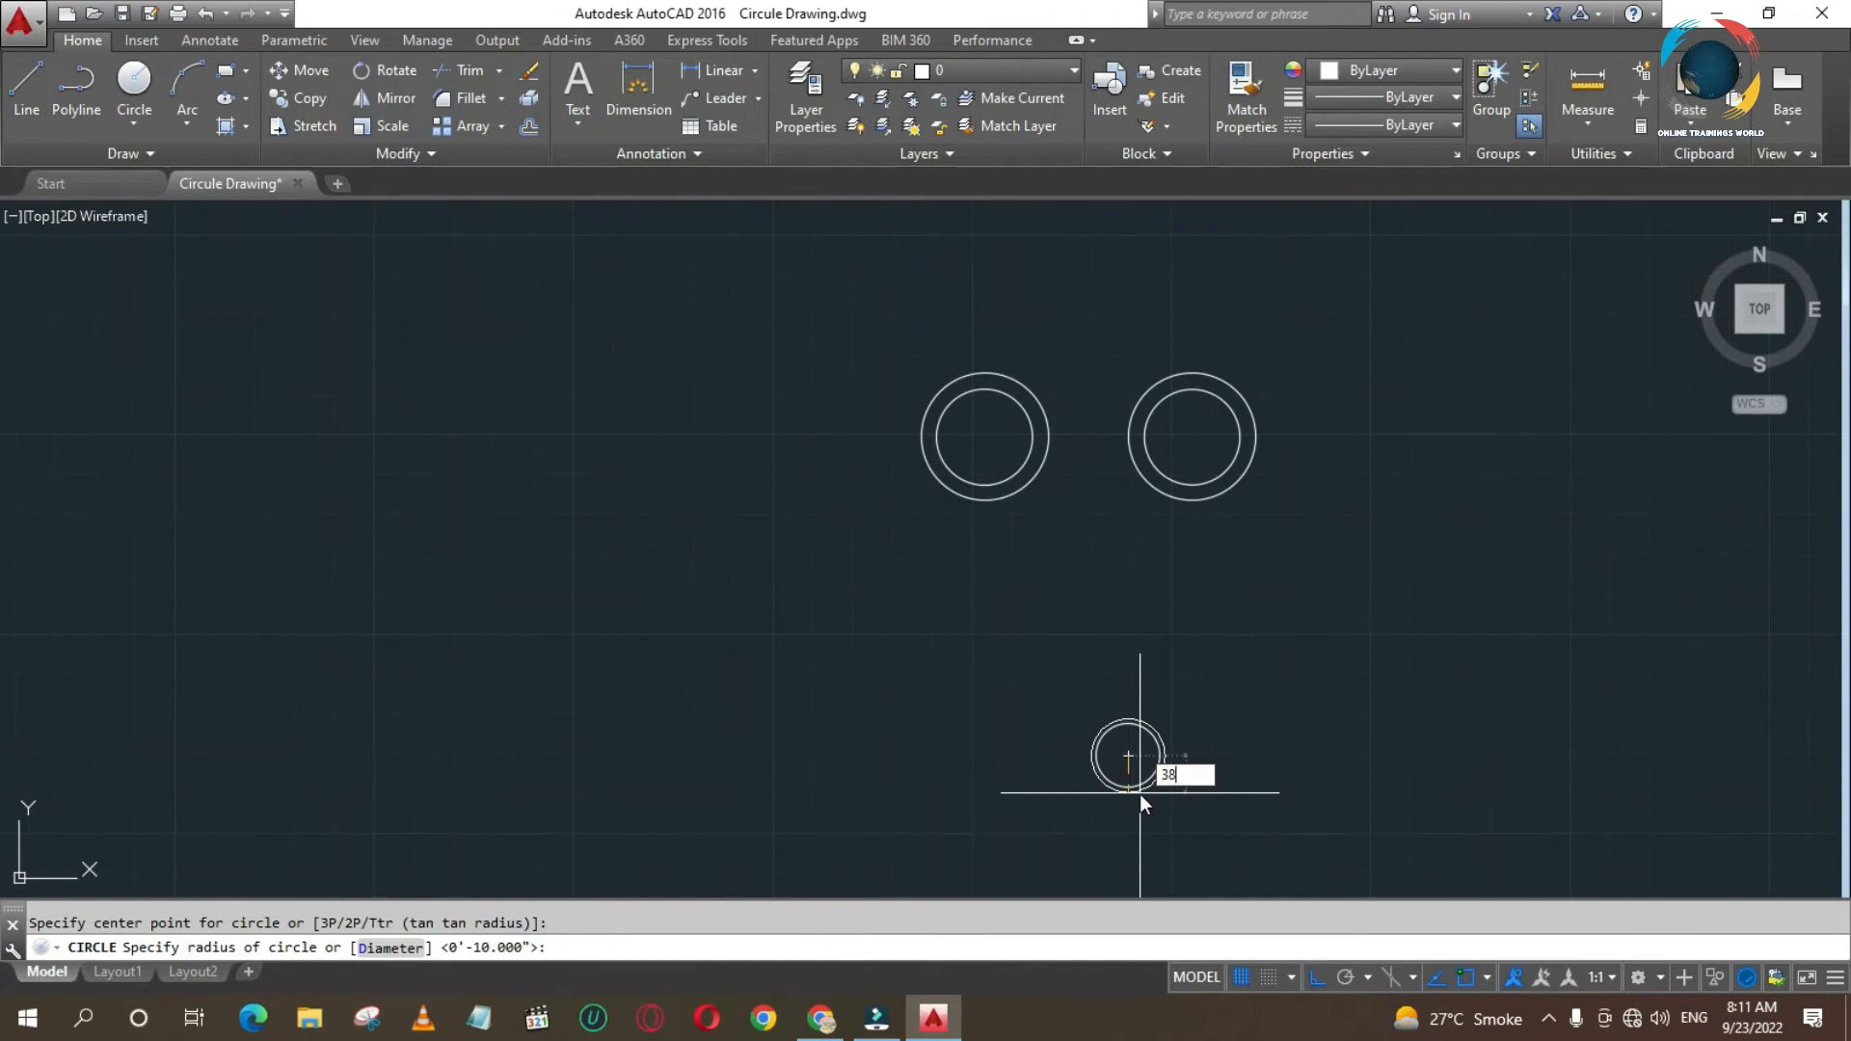
pyautogui.press('Return')
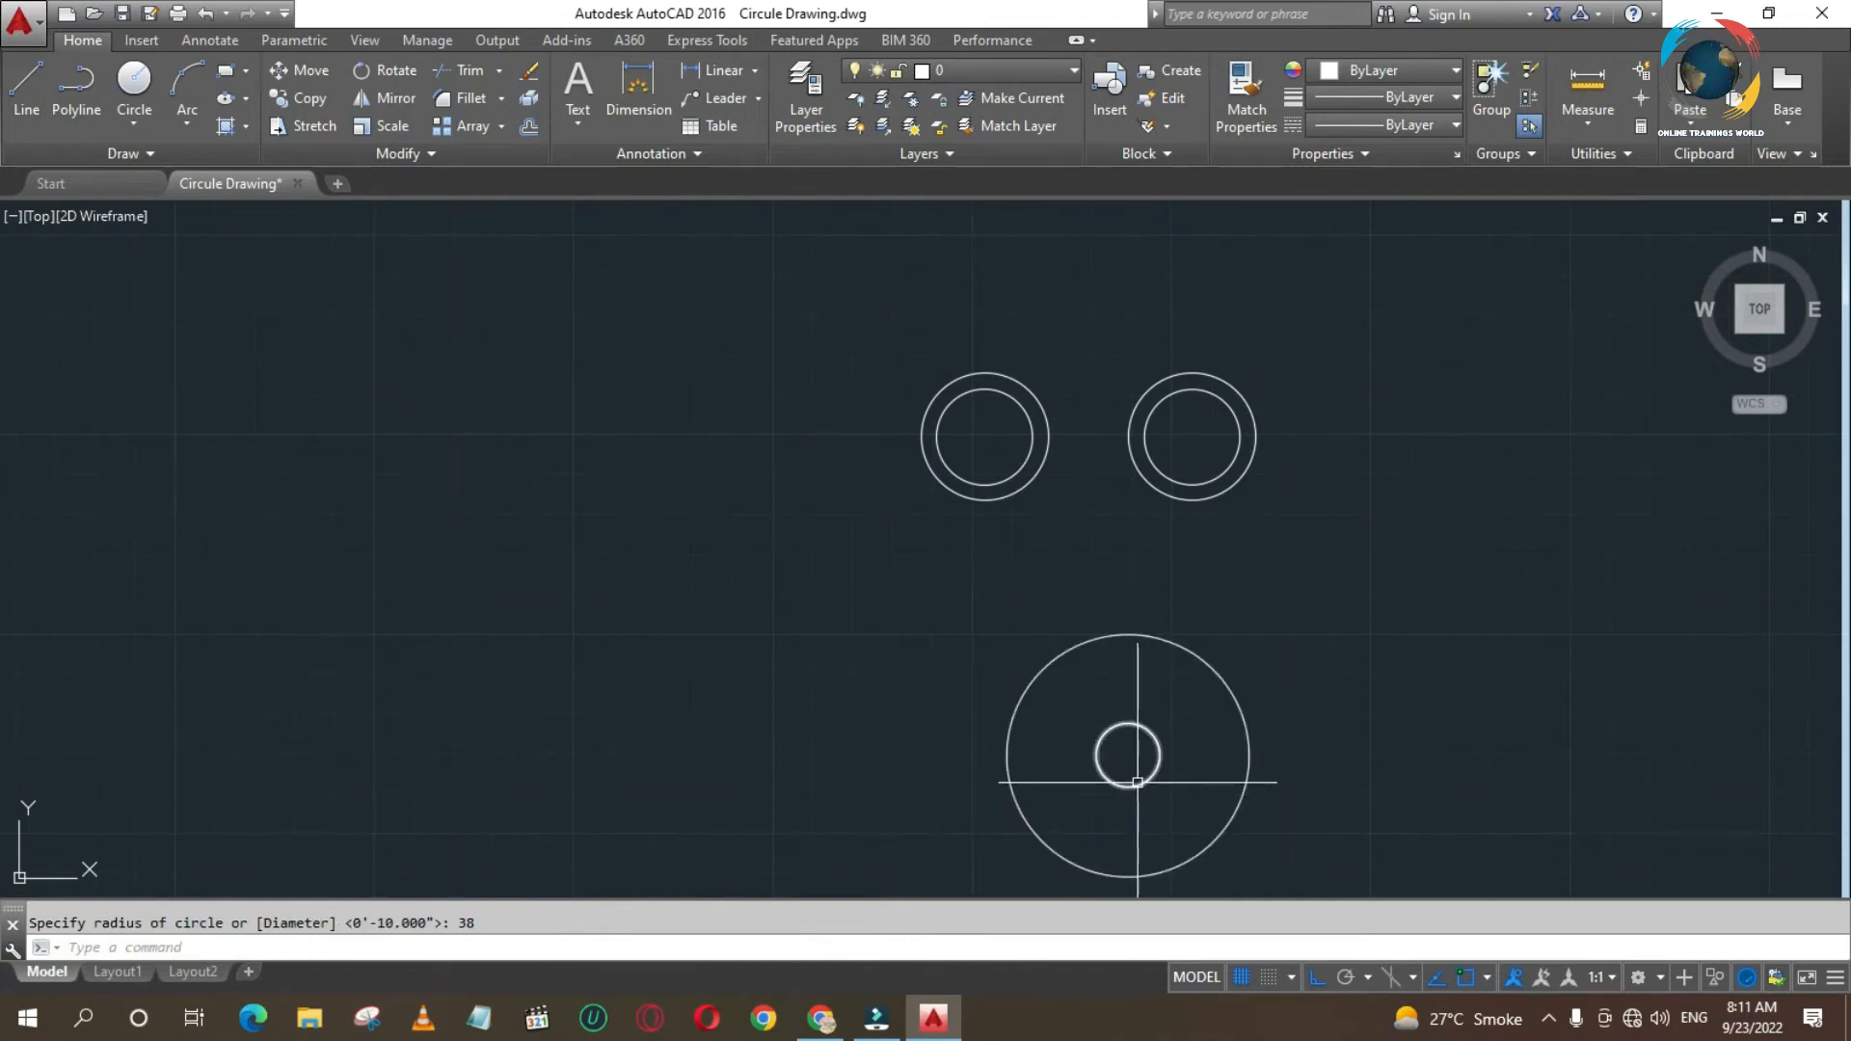
pyautogui.click(1238, 713)
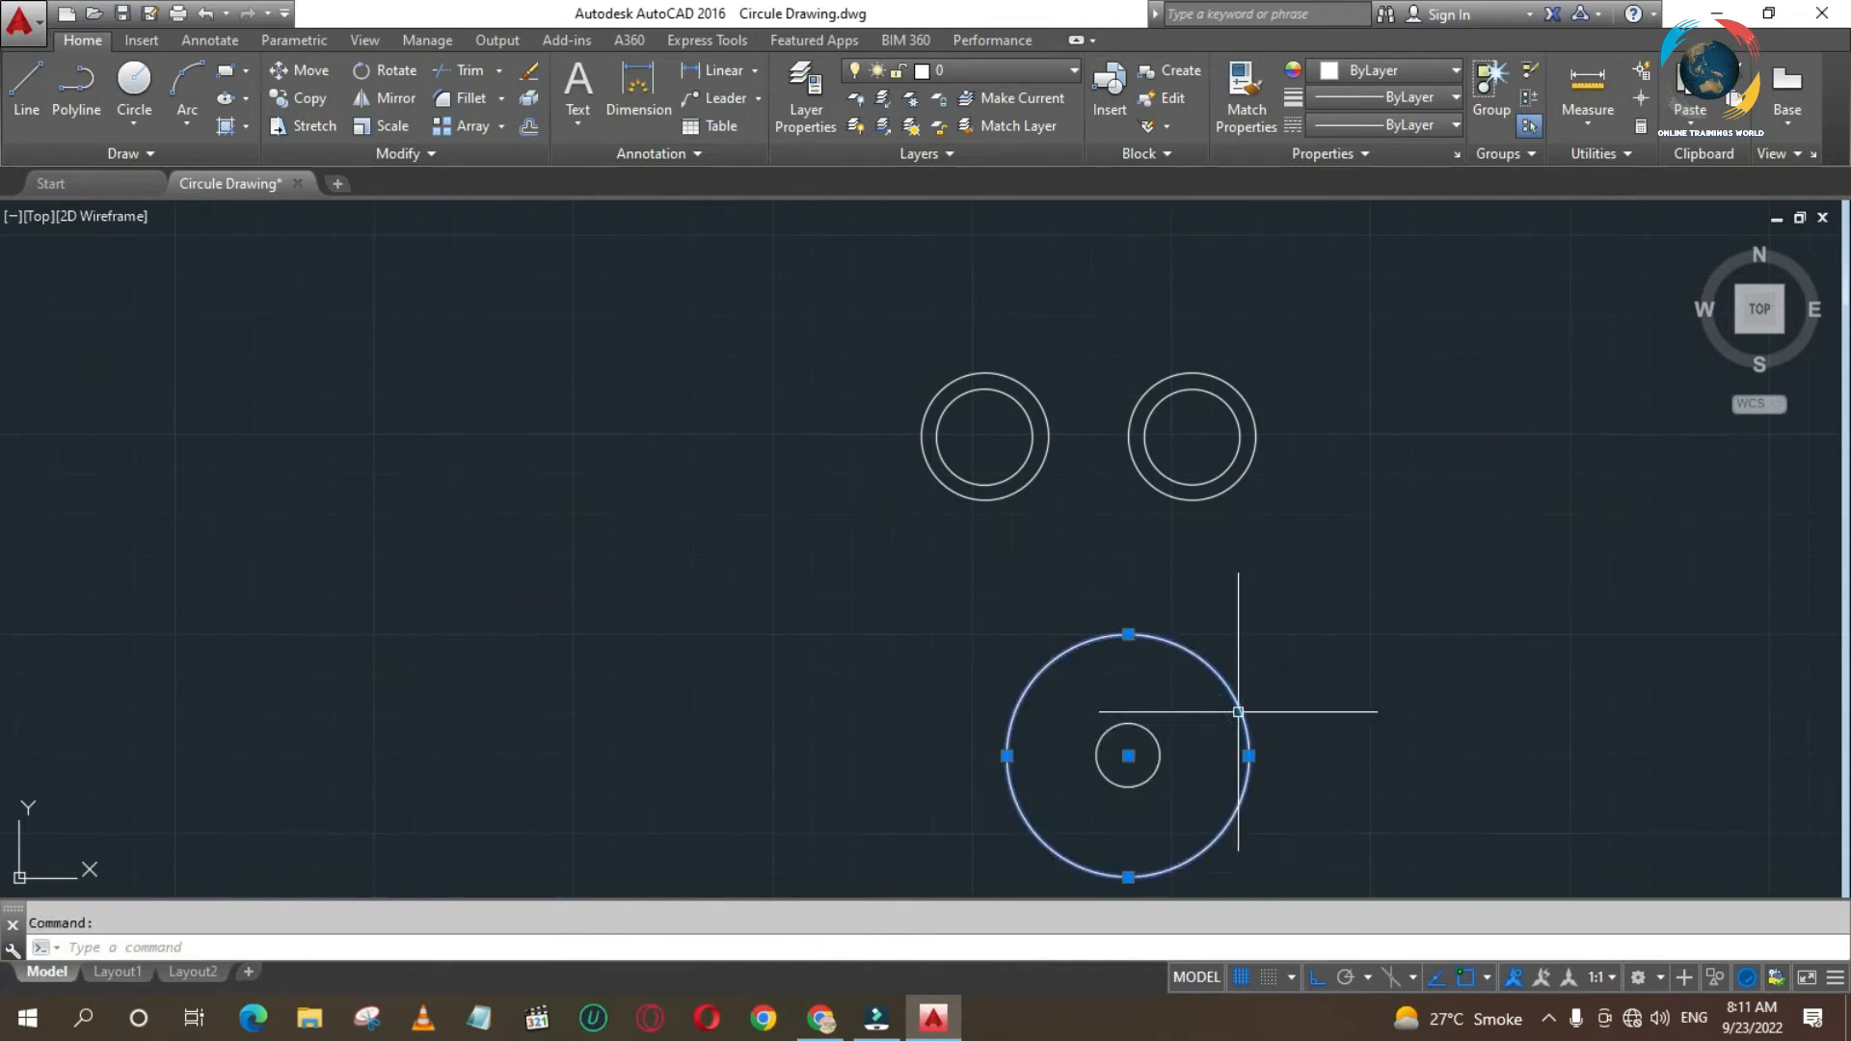
pyautogui.press('Delete')
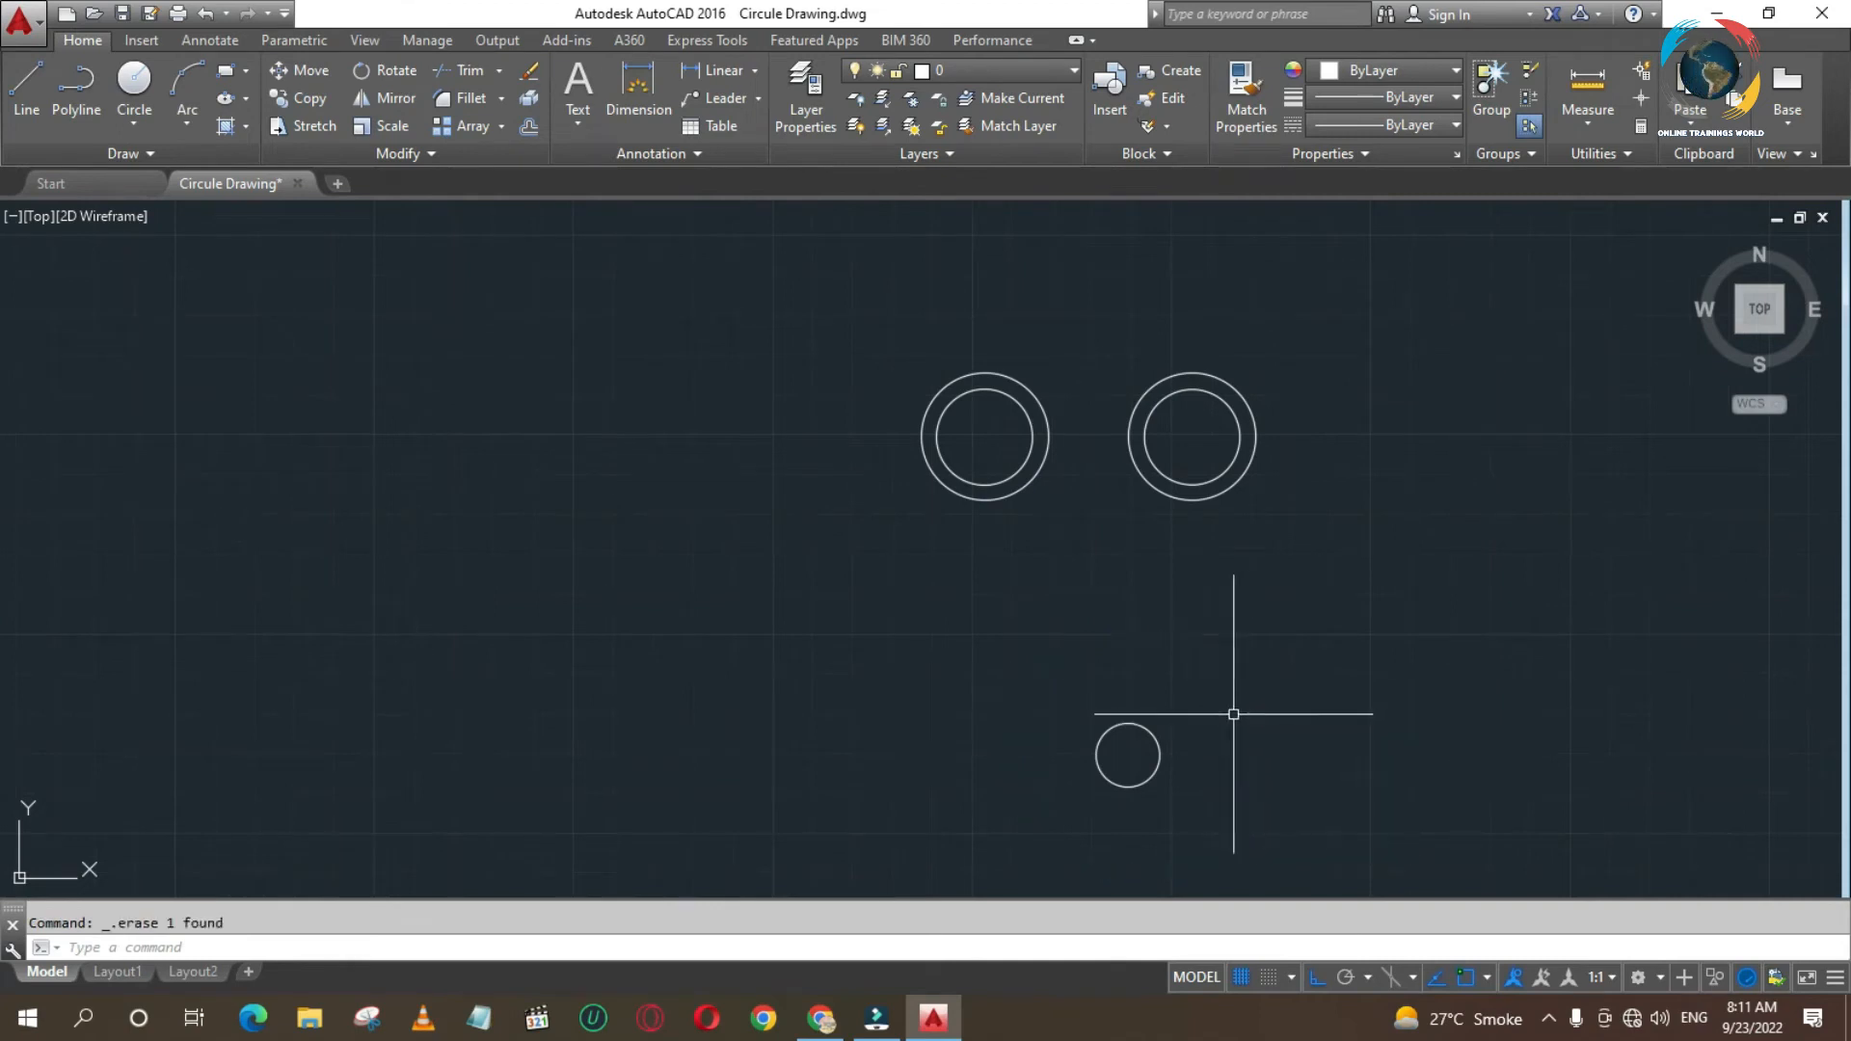
# - Draw a circle with a diameter of 38 centred on the lower 20-diameter circle
pyautogui.write('c')
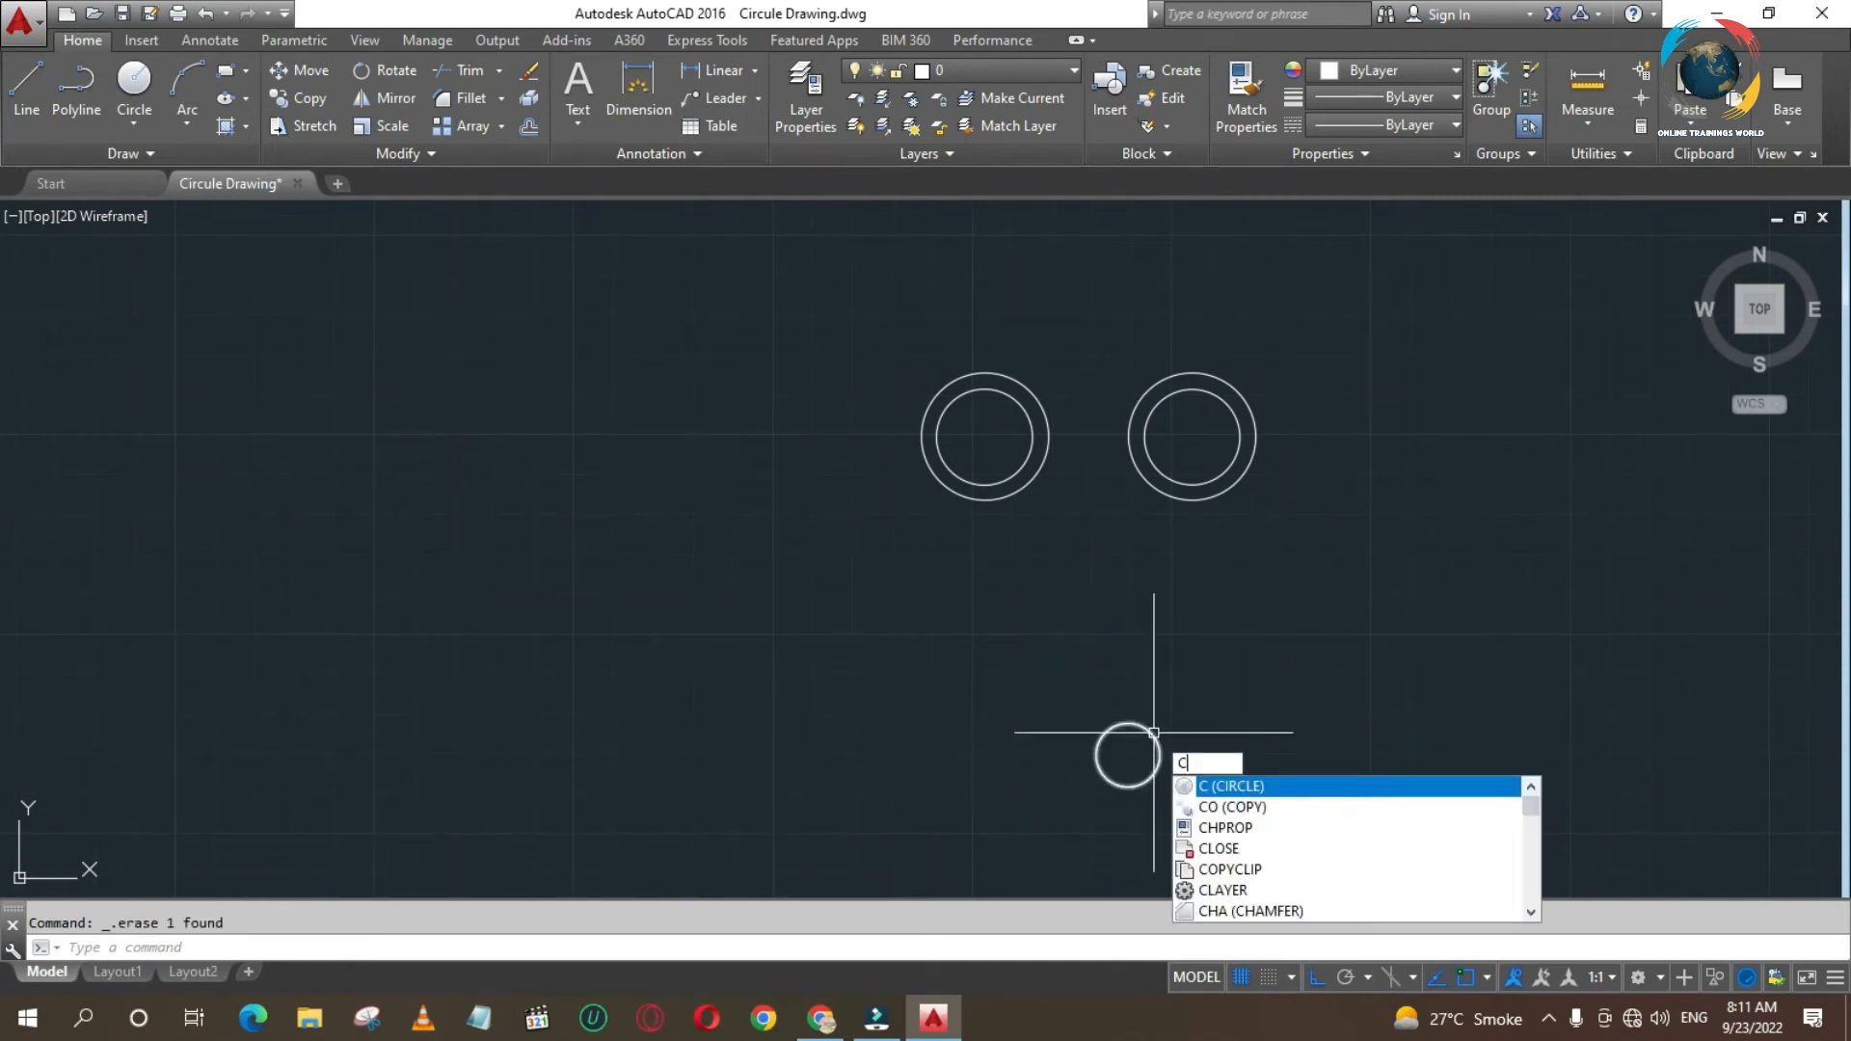
pyautogui.press('Return')
pyautogui.rightClick(1128, 755)
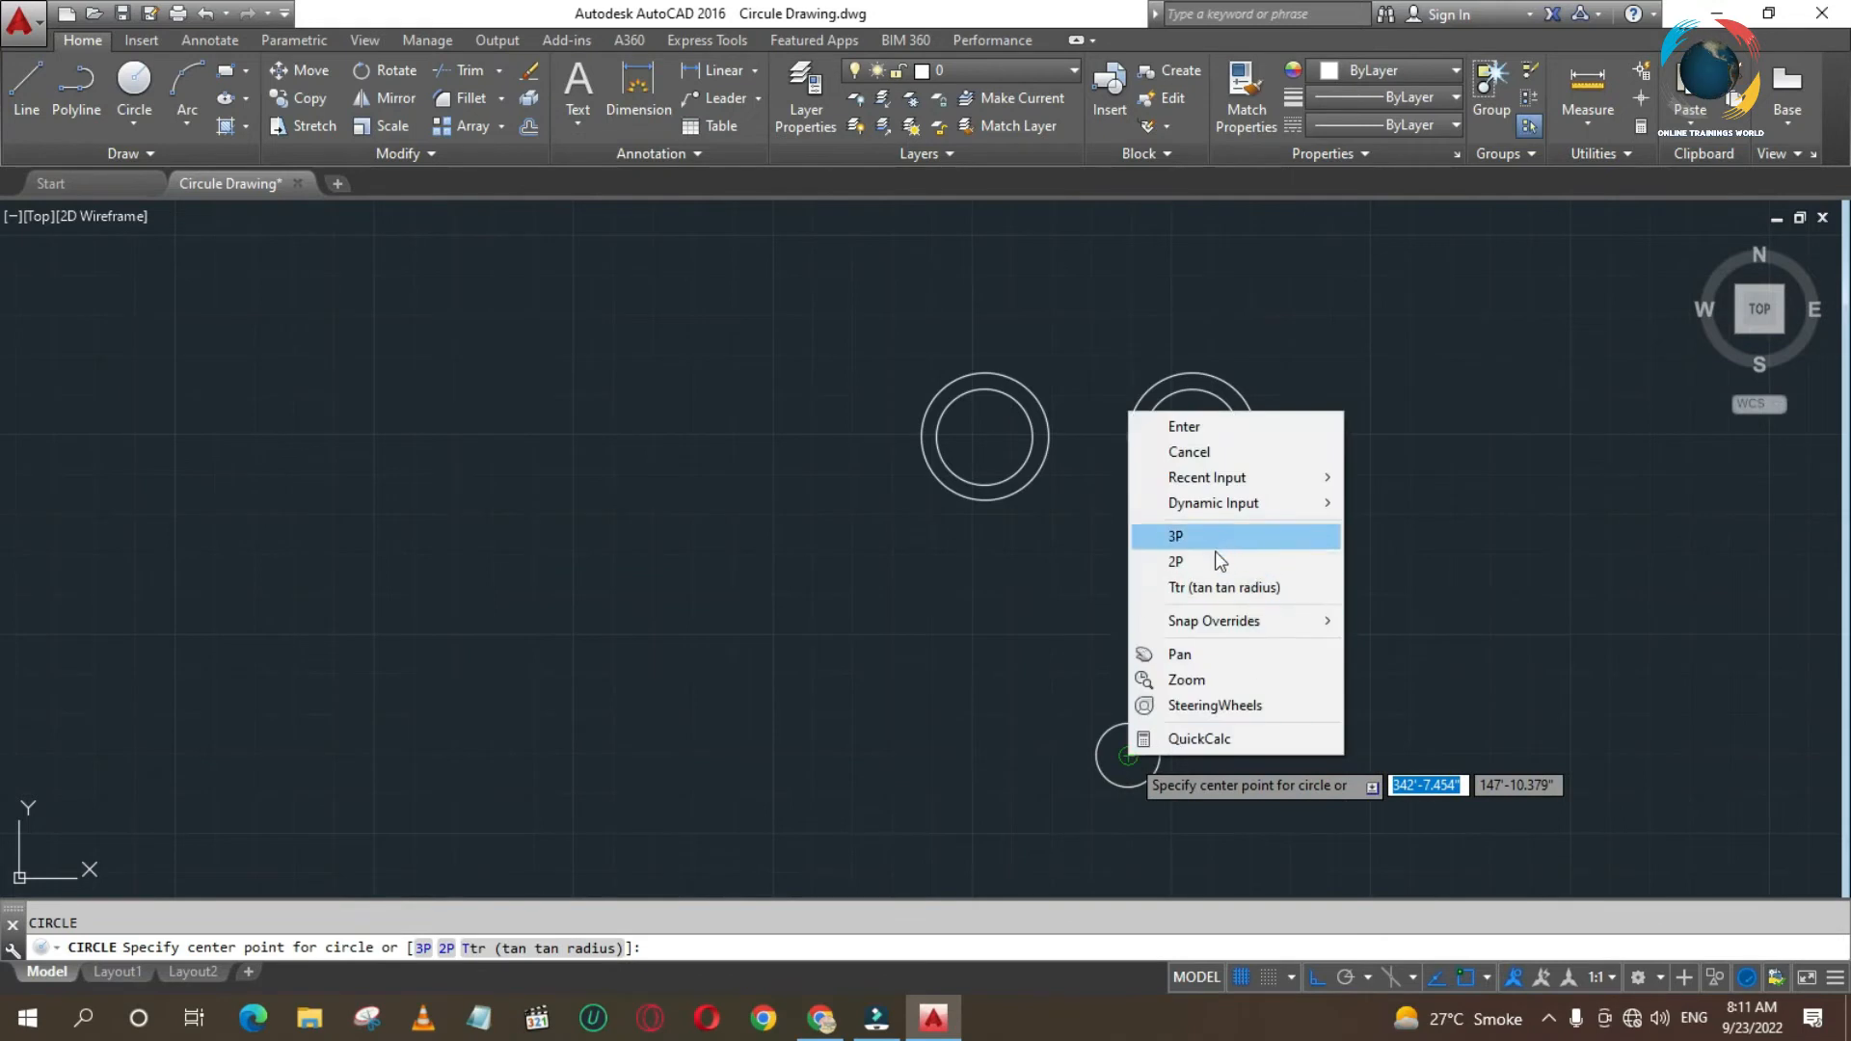
pyautogui.click(1051, 688)
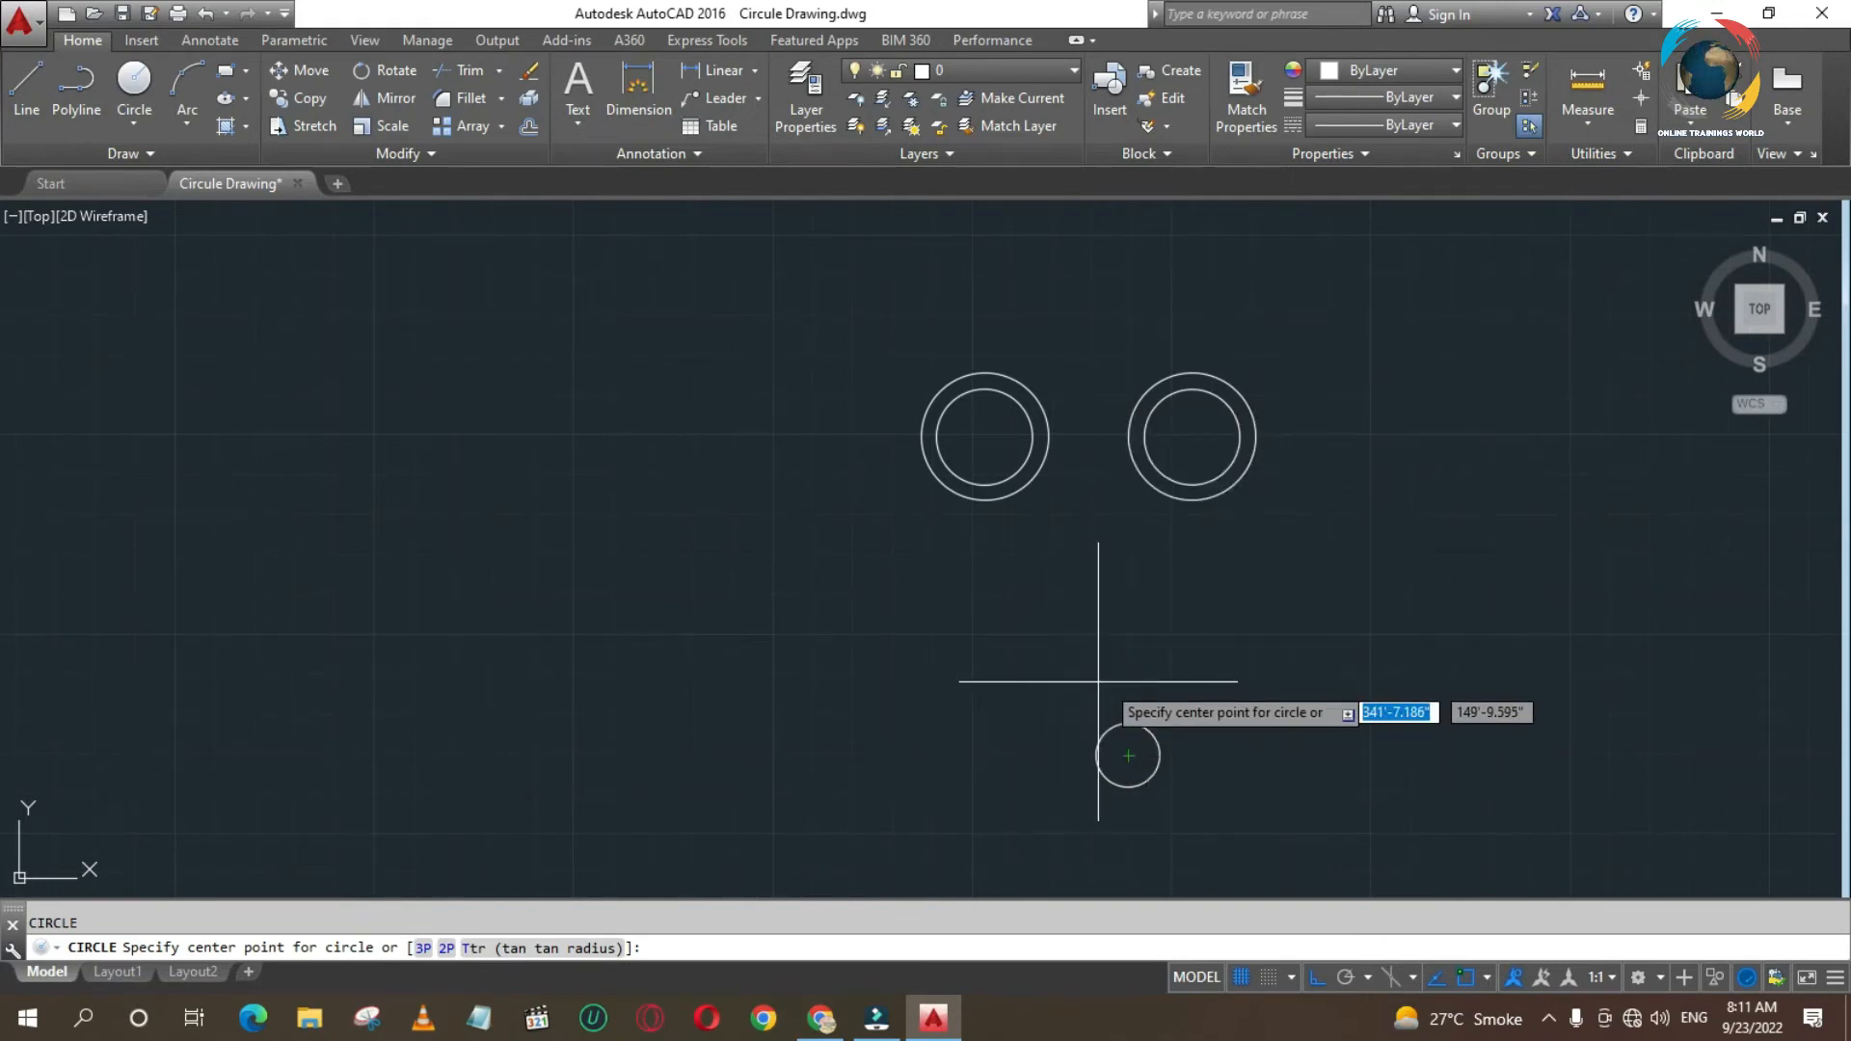
pyautogui.click(1128, 755)
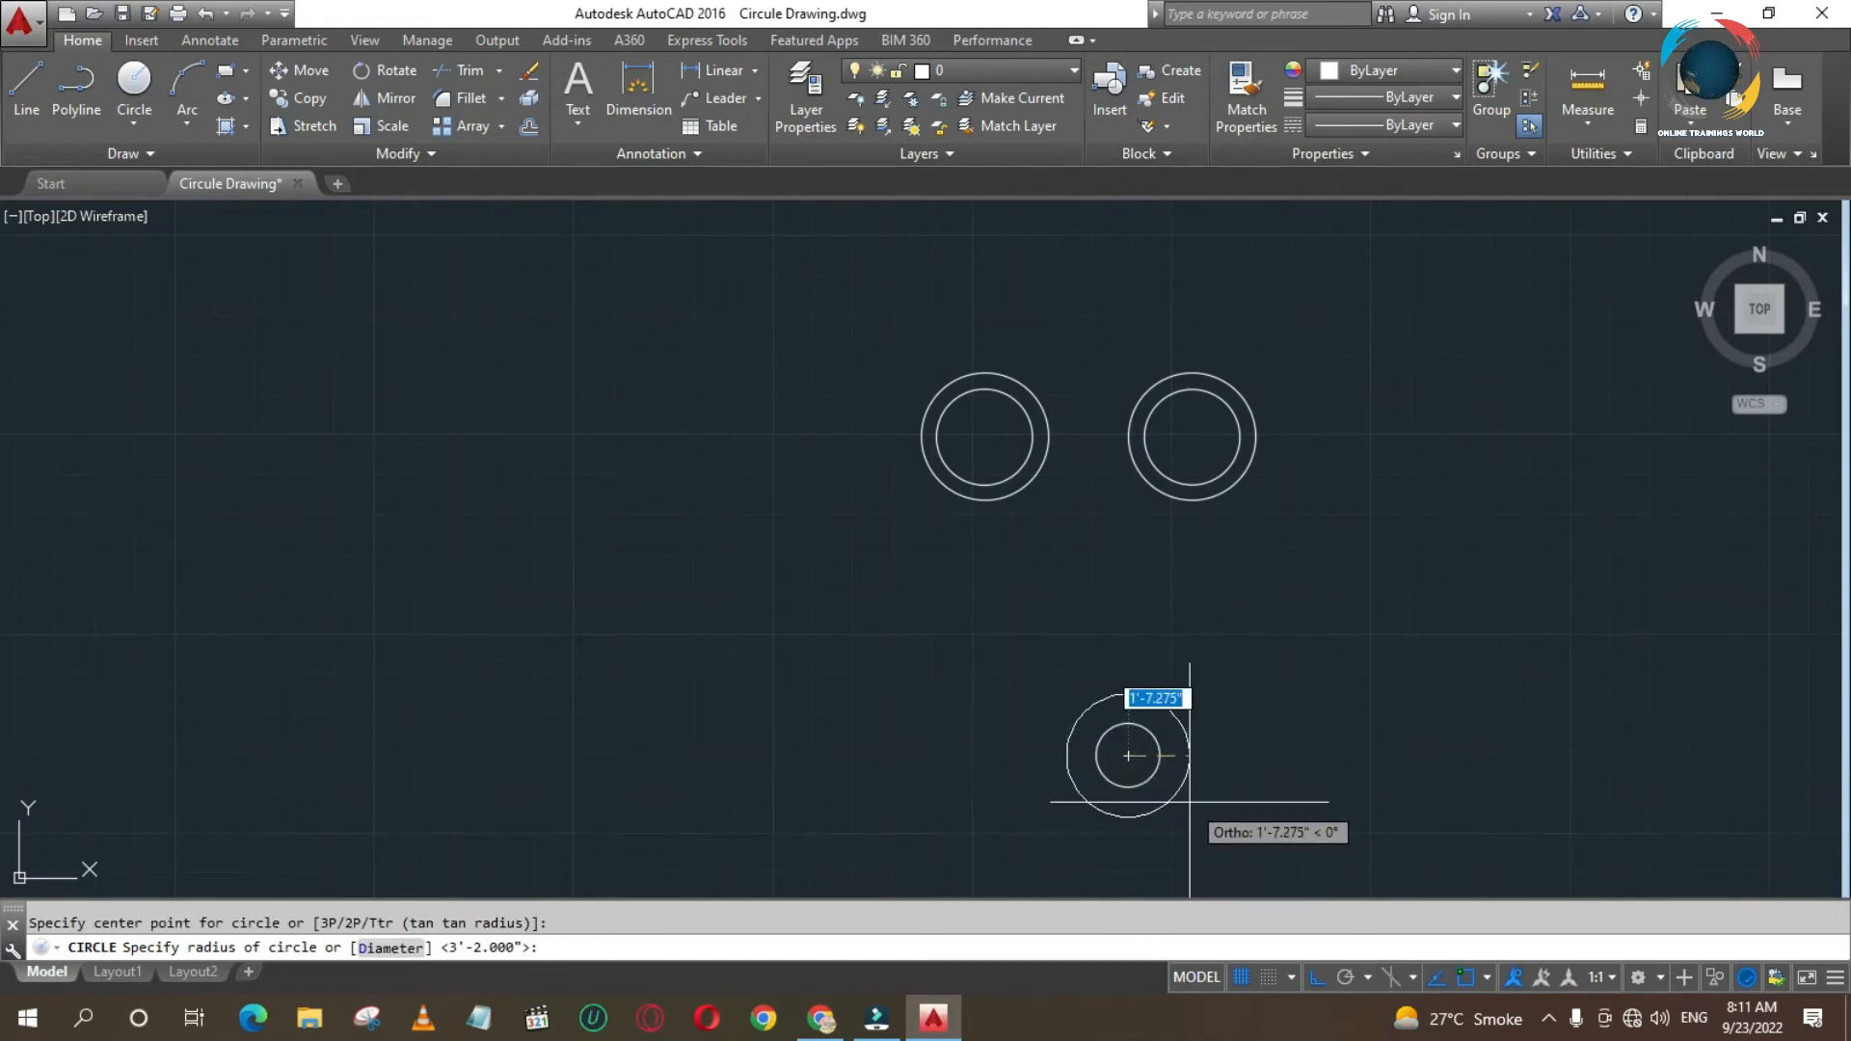
pyautogui.rightClick(1190, 802)
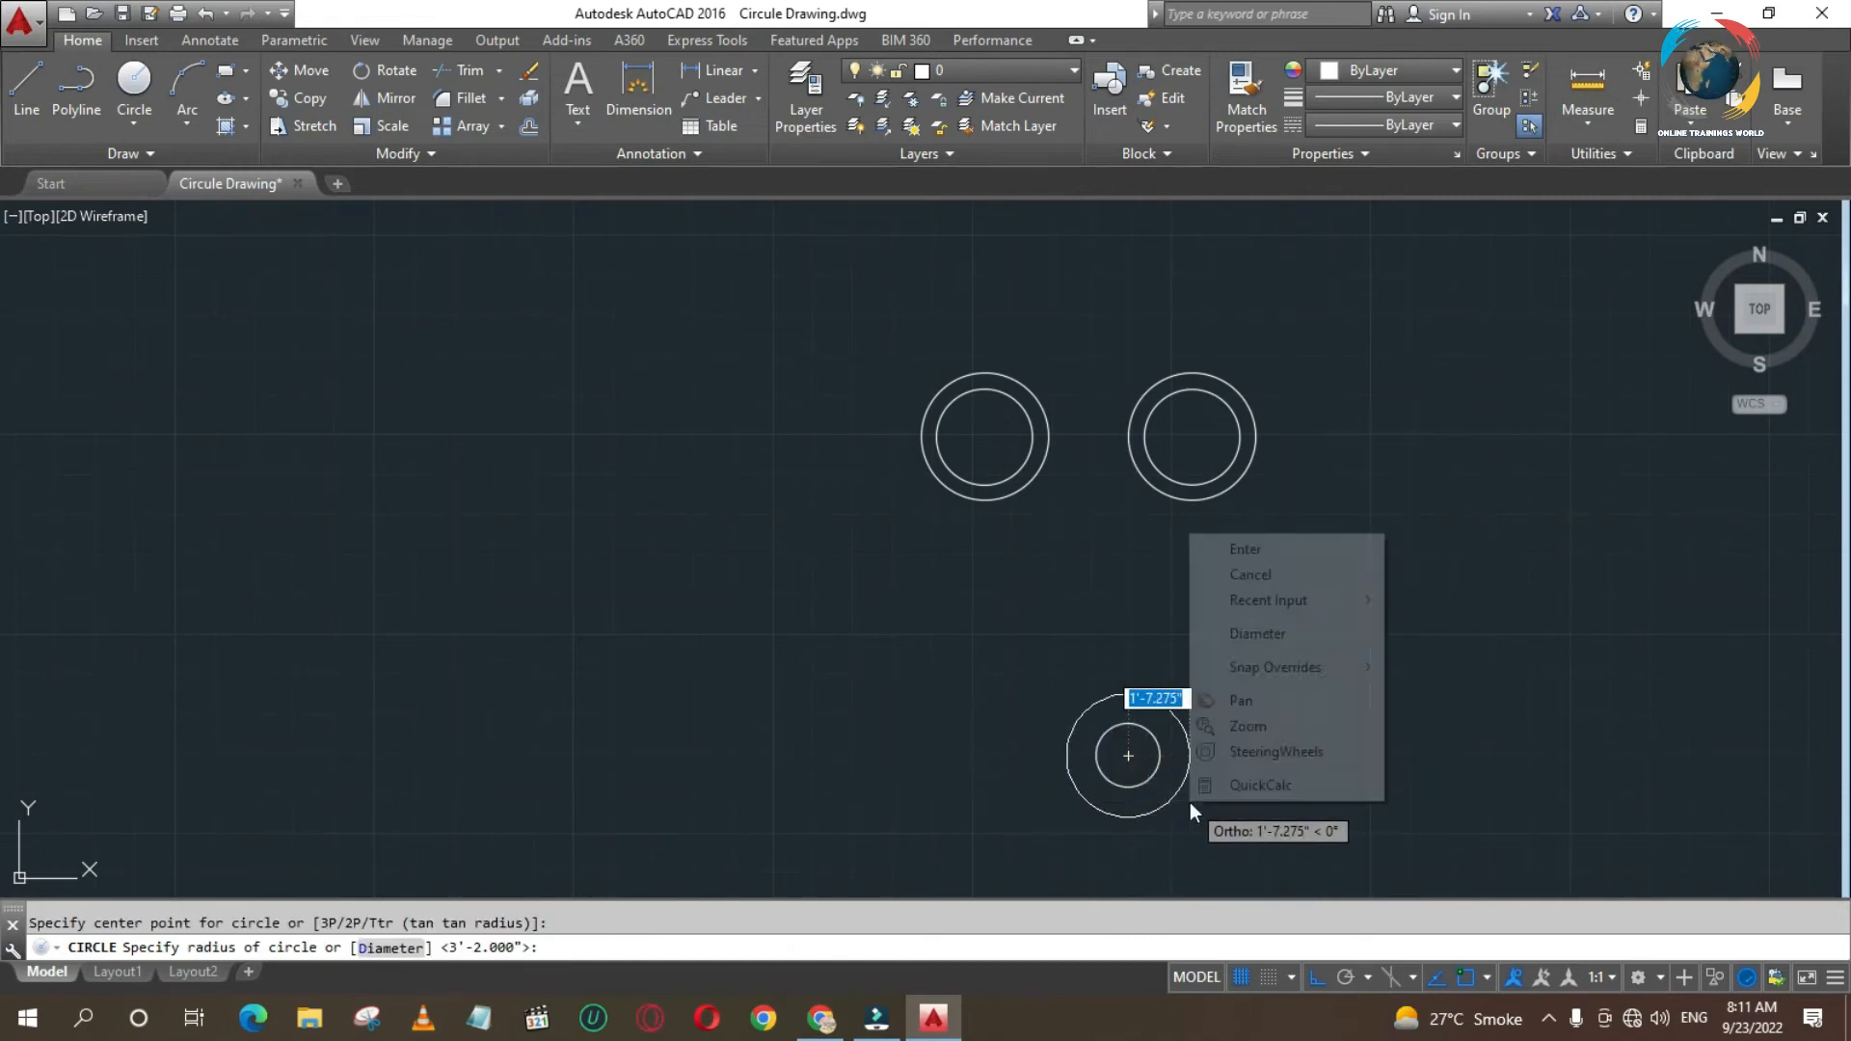
pyautogui.click(1248, 633)
pyautogui.write('38')
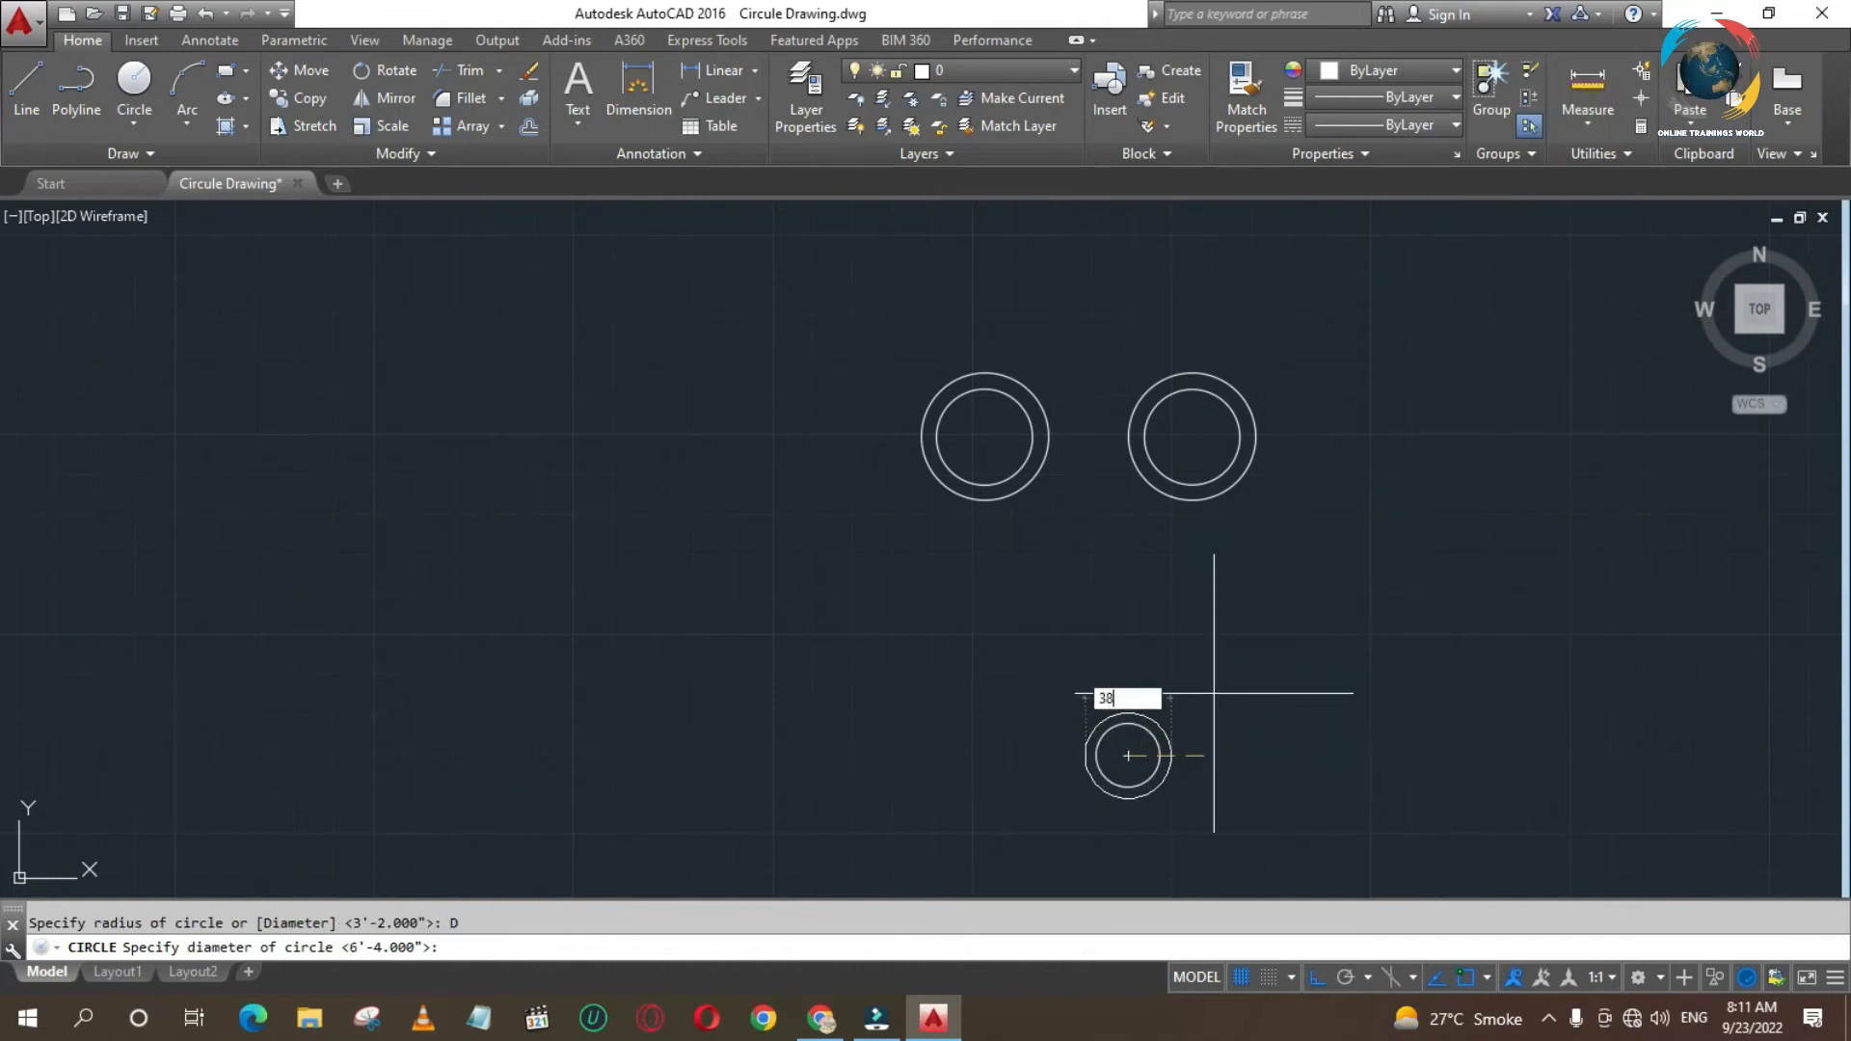
pyautogui.press('Return')
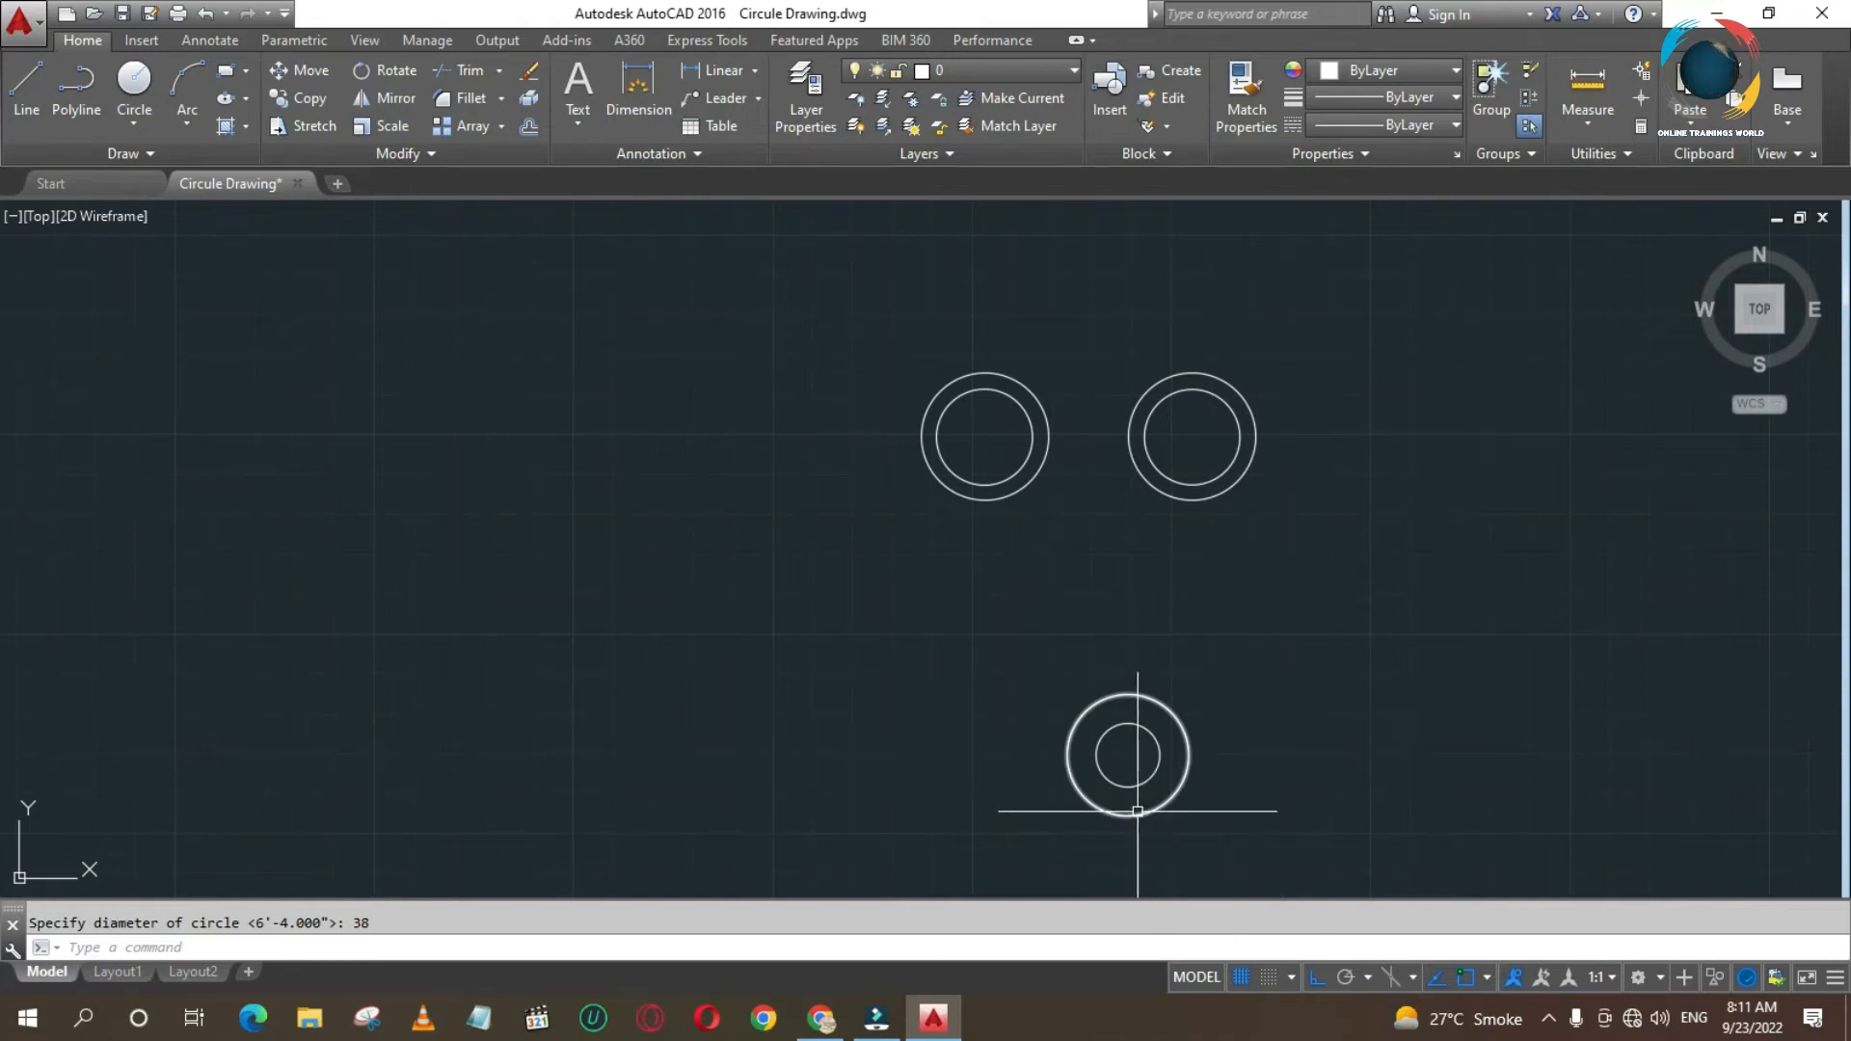
# - Draw a third concentric circle with a diameter of 55 around the lower pair of circles
pyautogui.press('Return')
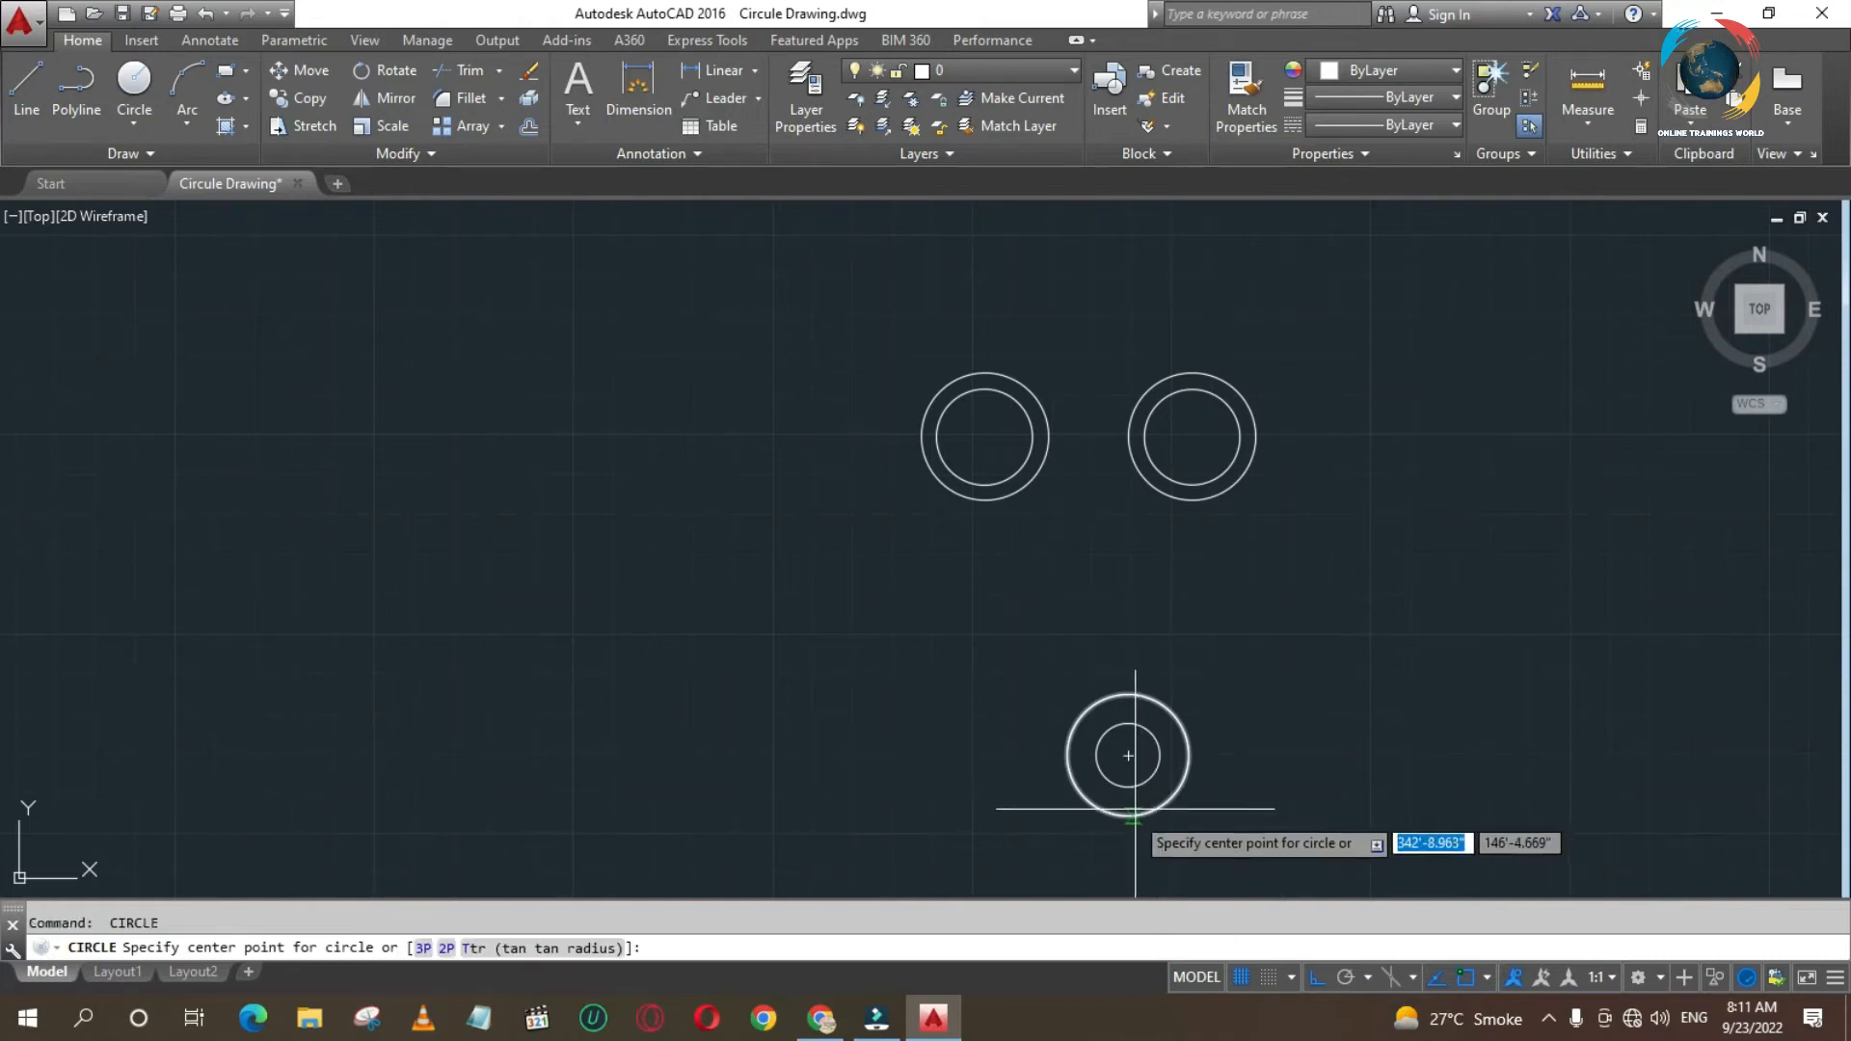
pyautogui.click(1129, 755)
pyautogui.rightClick(1230, 799)
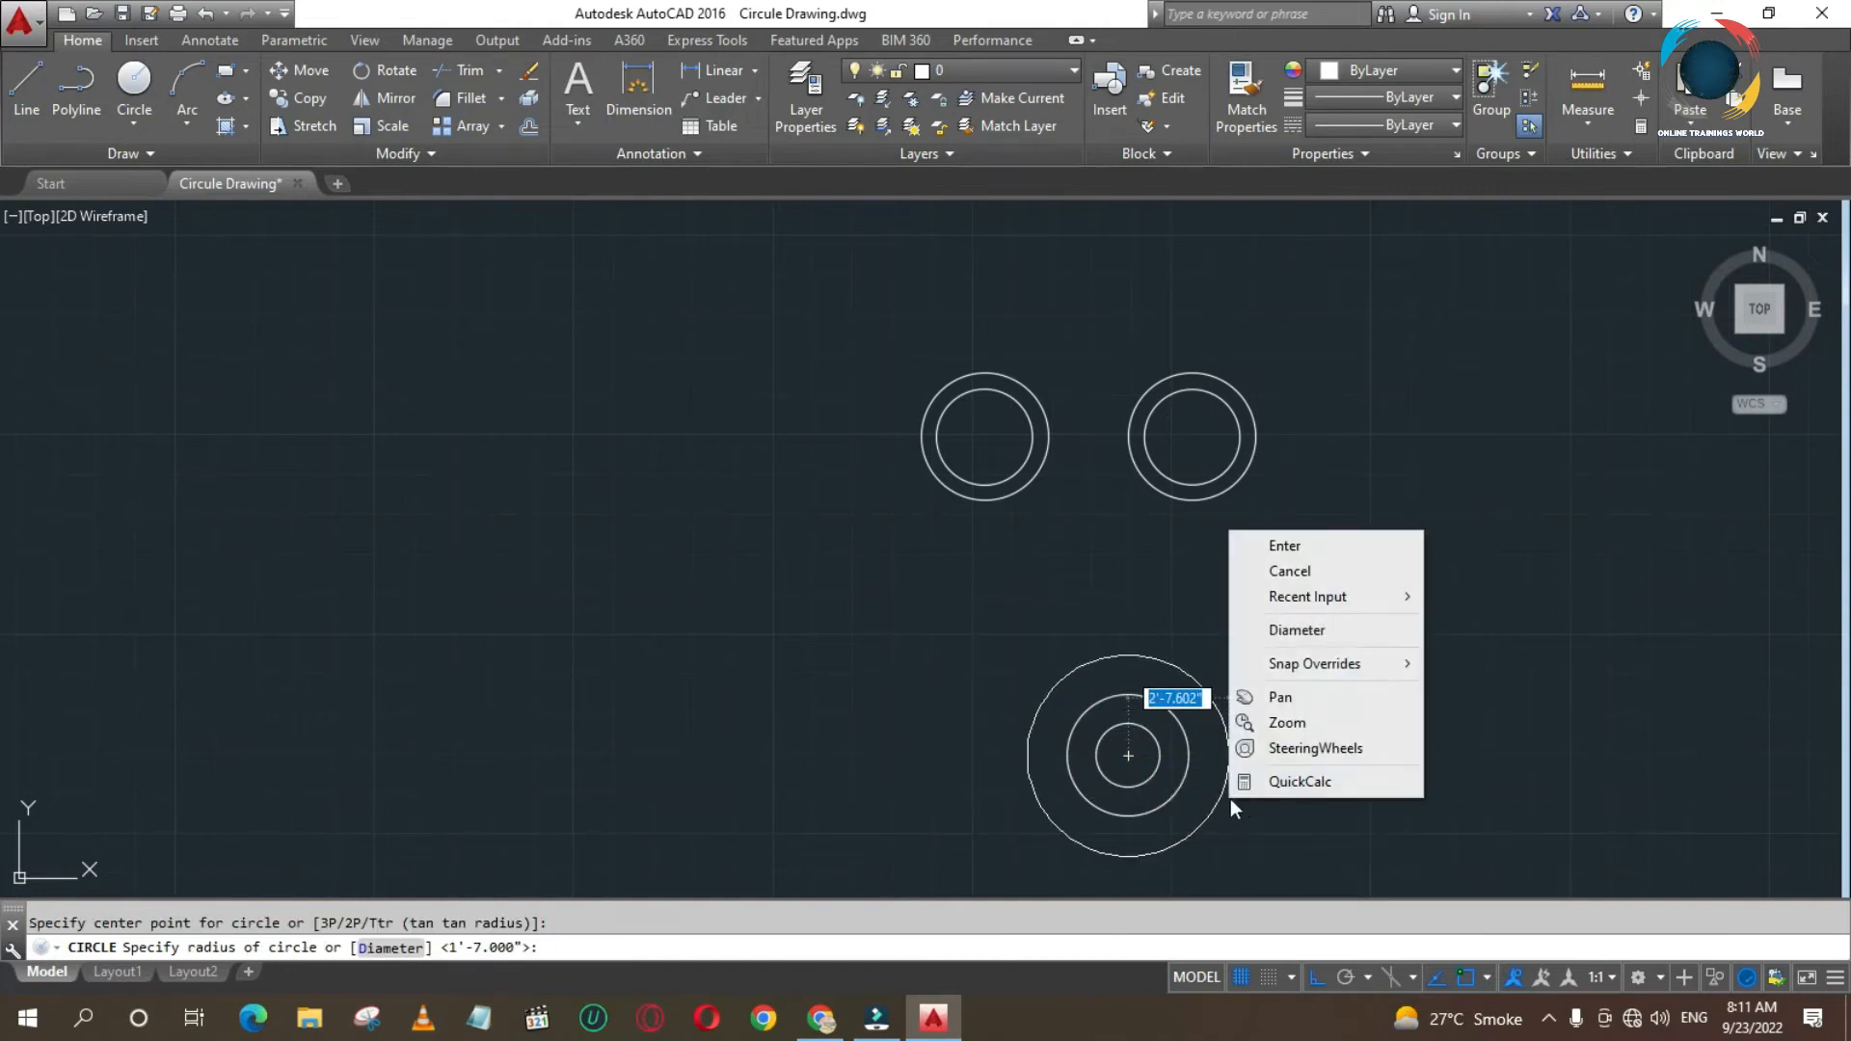
pyautogui.click(1298, 632)
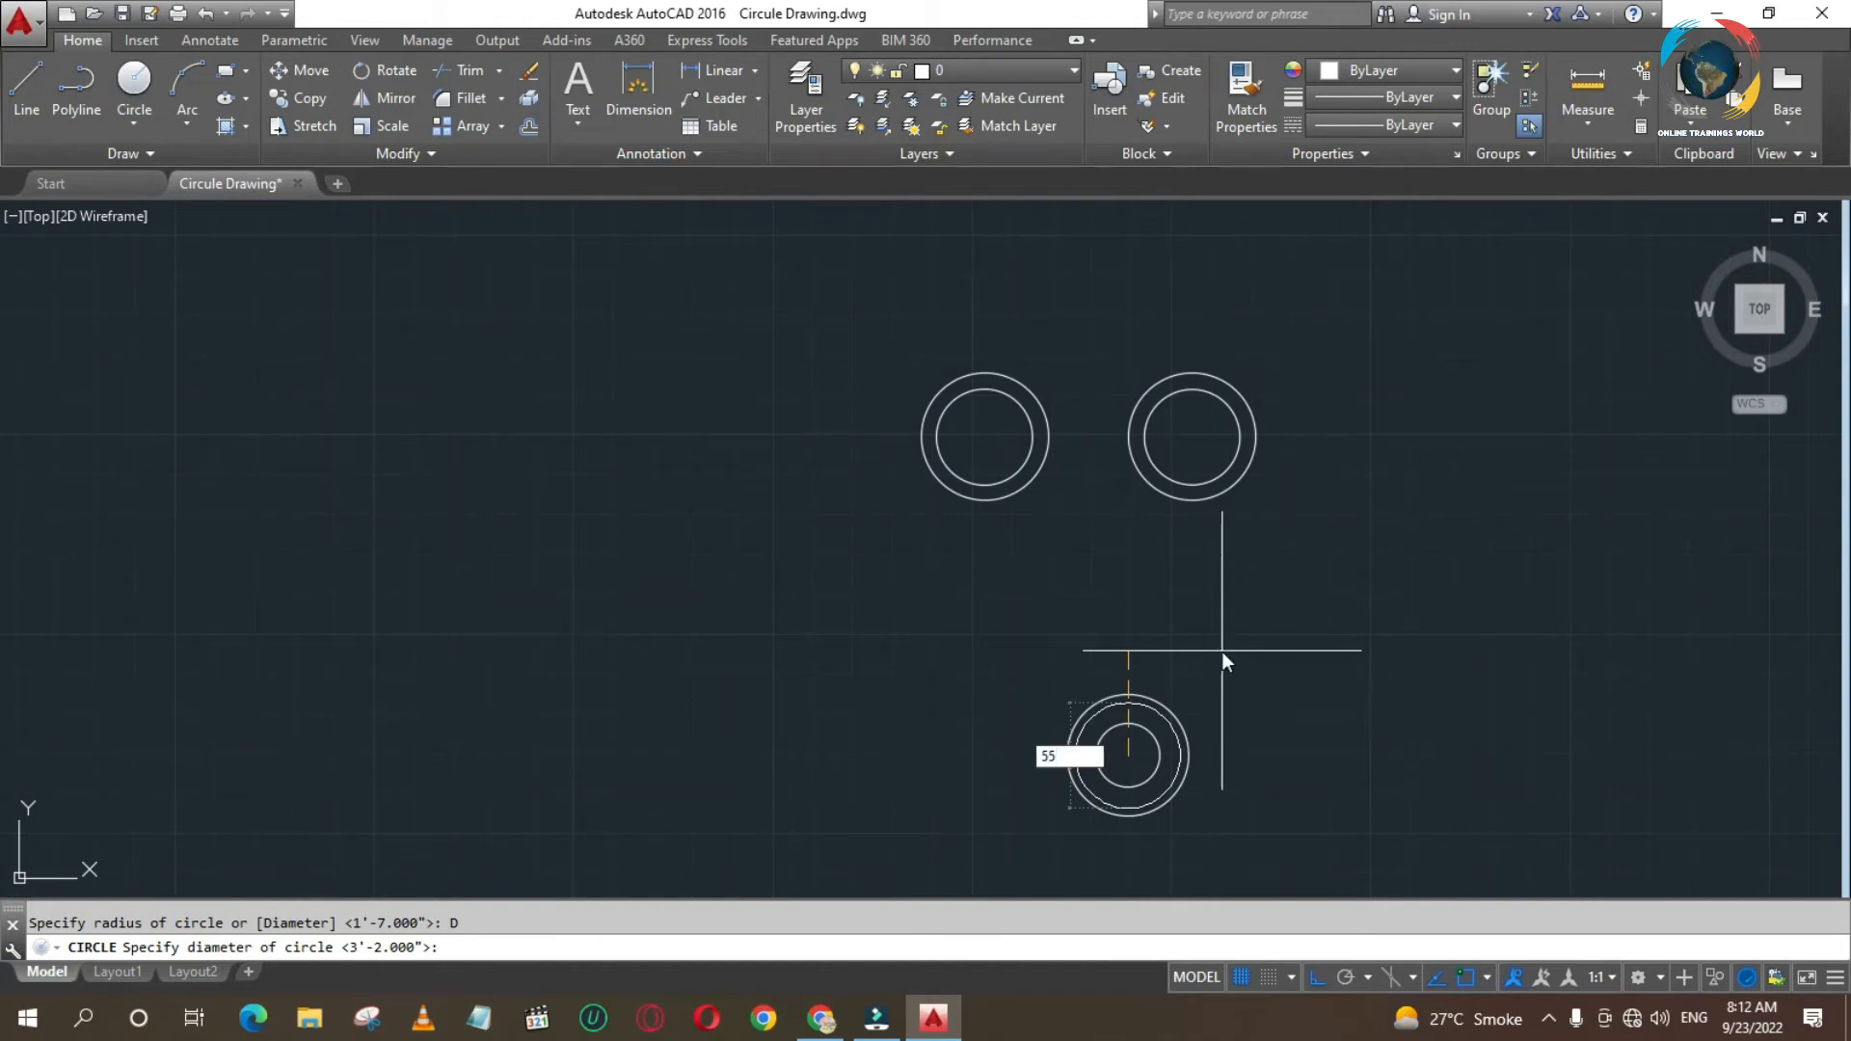
pyautogui.press('Return')
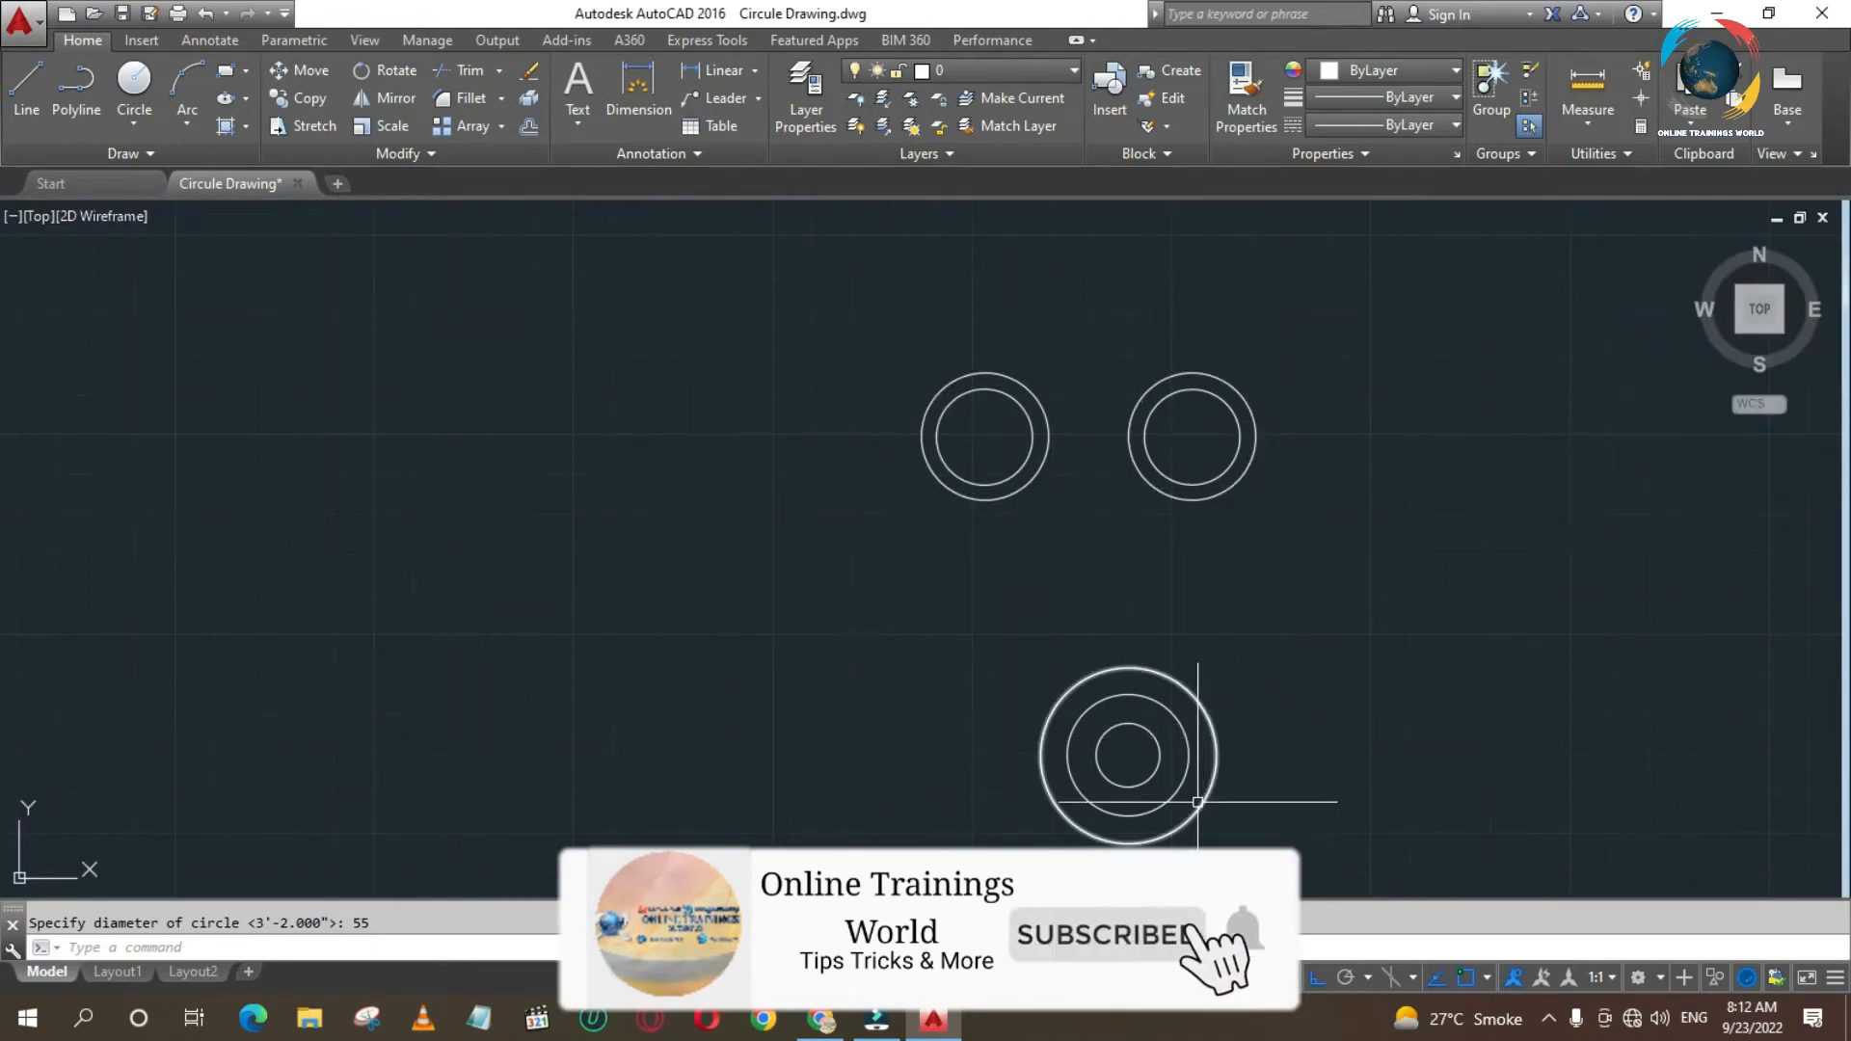
# - Draw a line tangent to the right side of the upper right pair's outer circle and the right side of the largest lower circle
pyautogui.write('l')
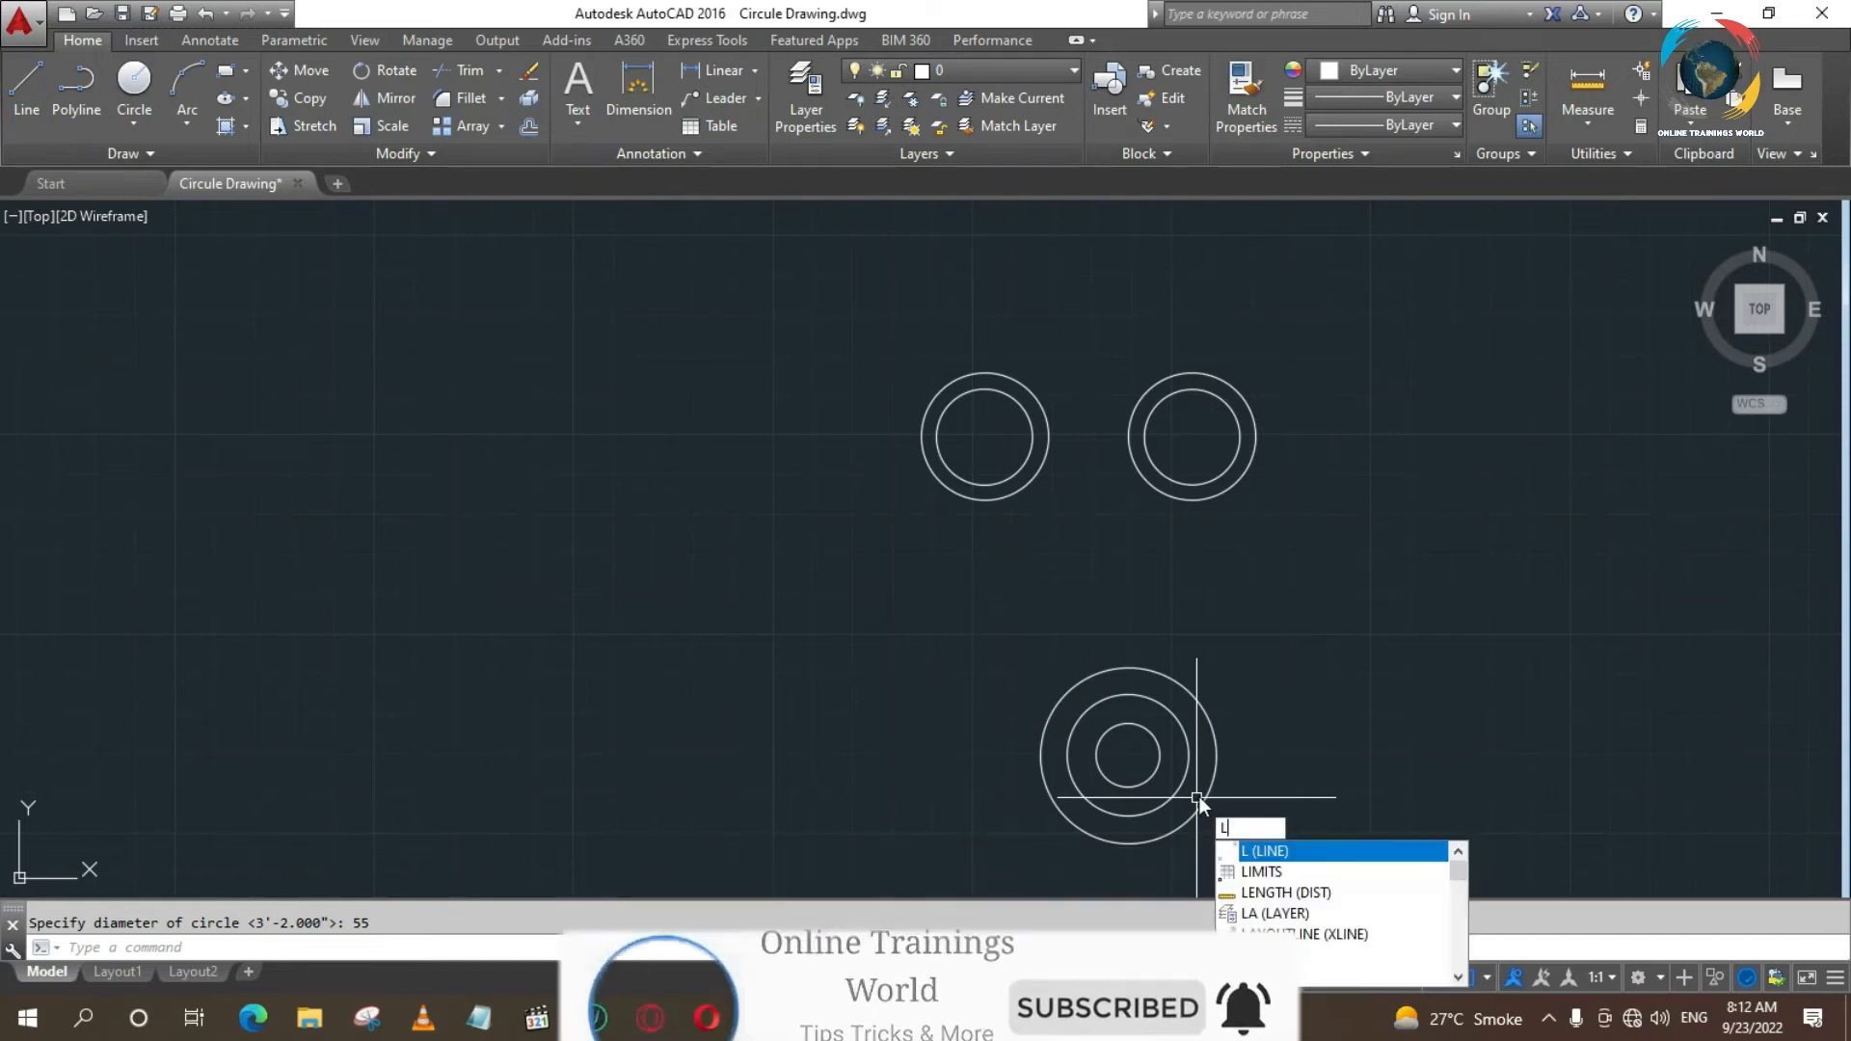
pyautogui.press('Return')
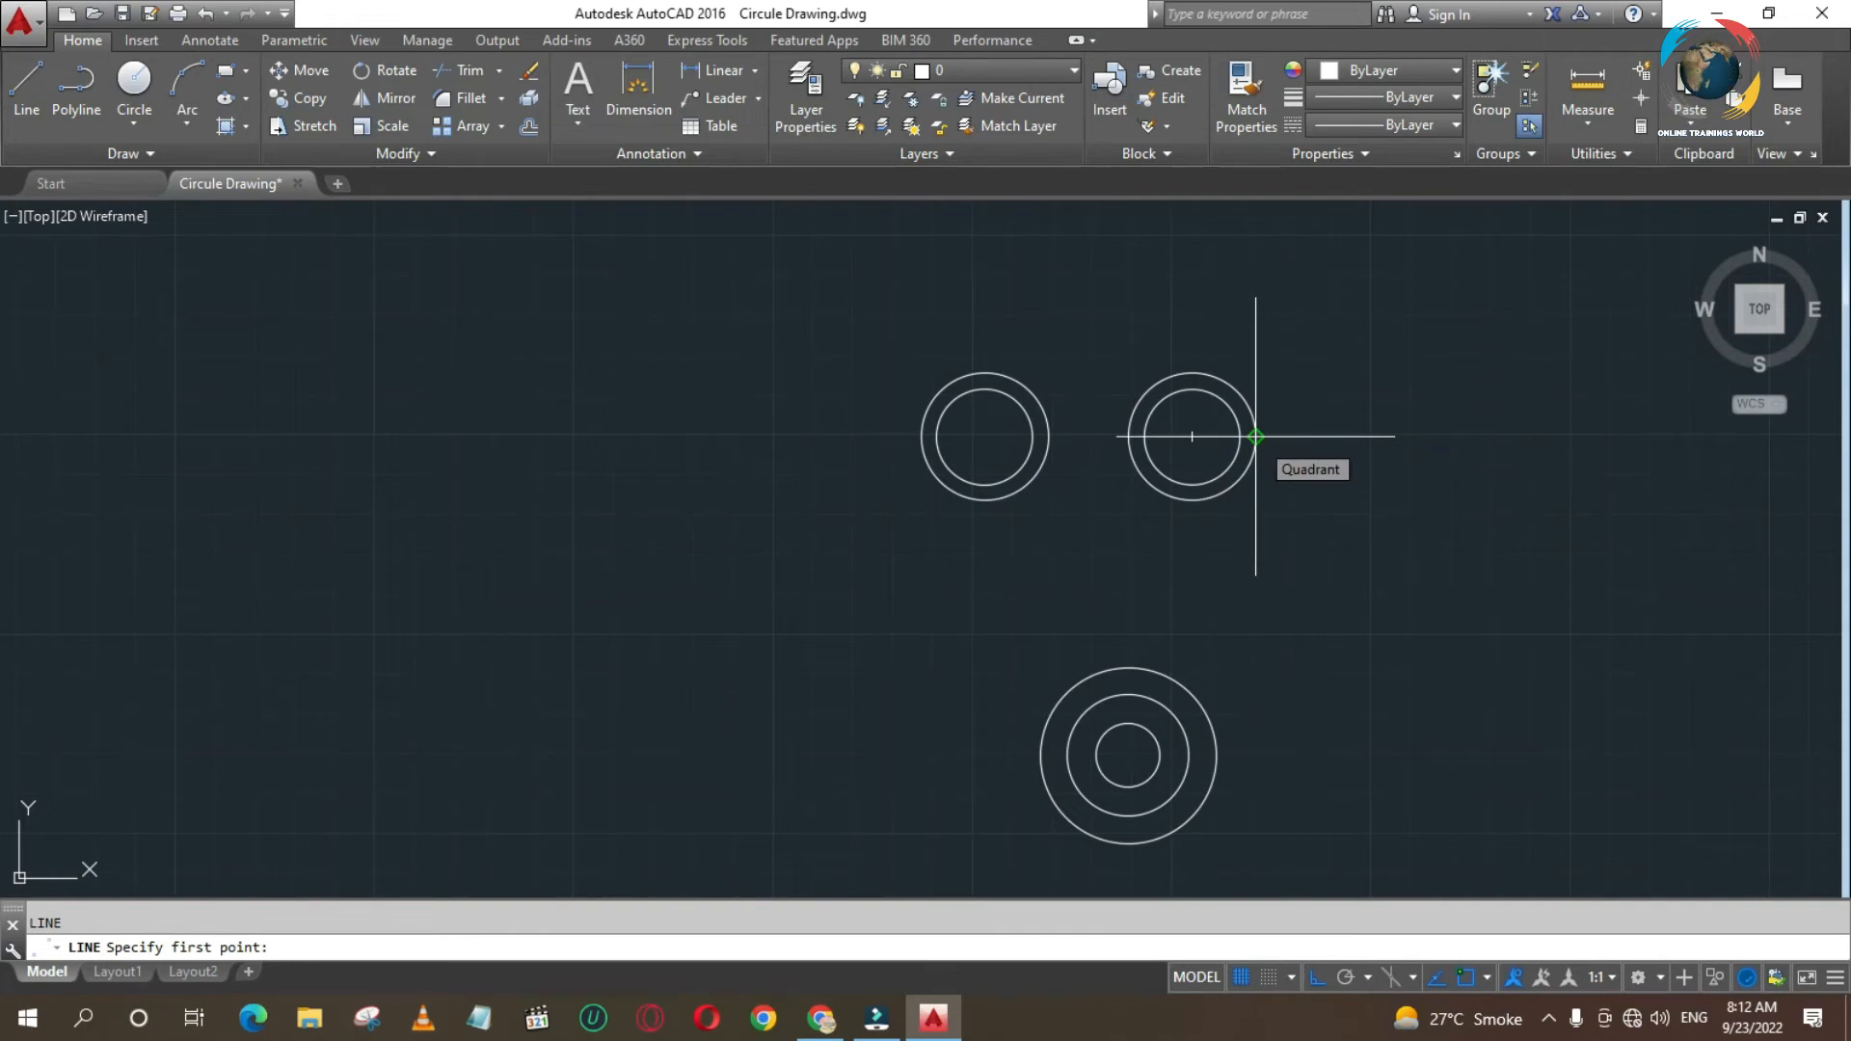
pyautogui.write('tan')
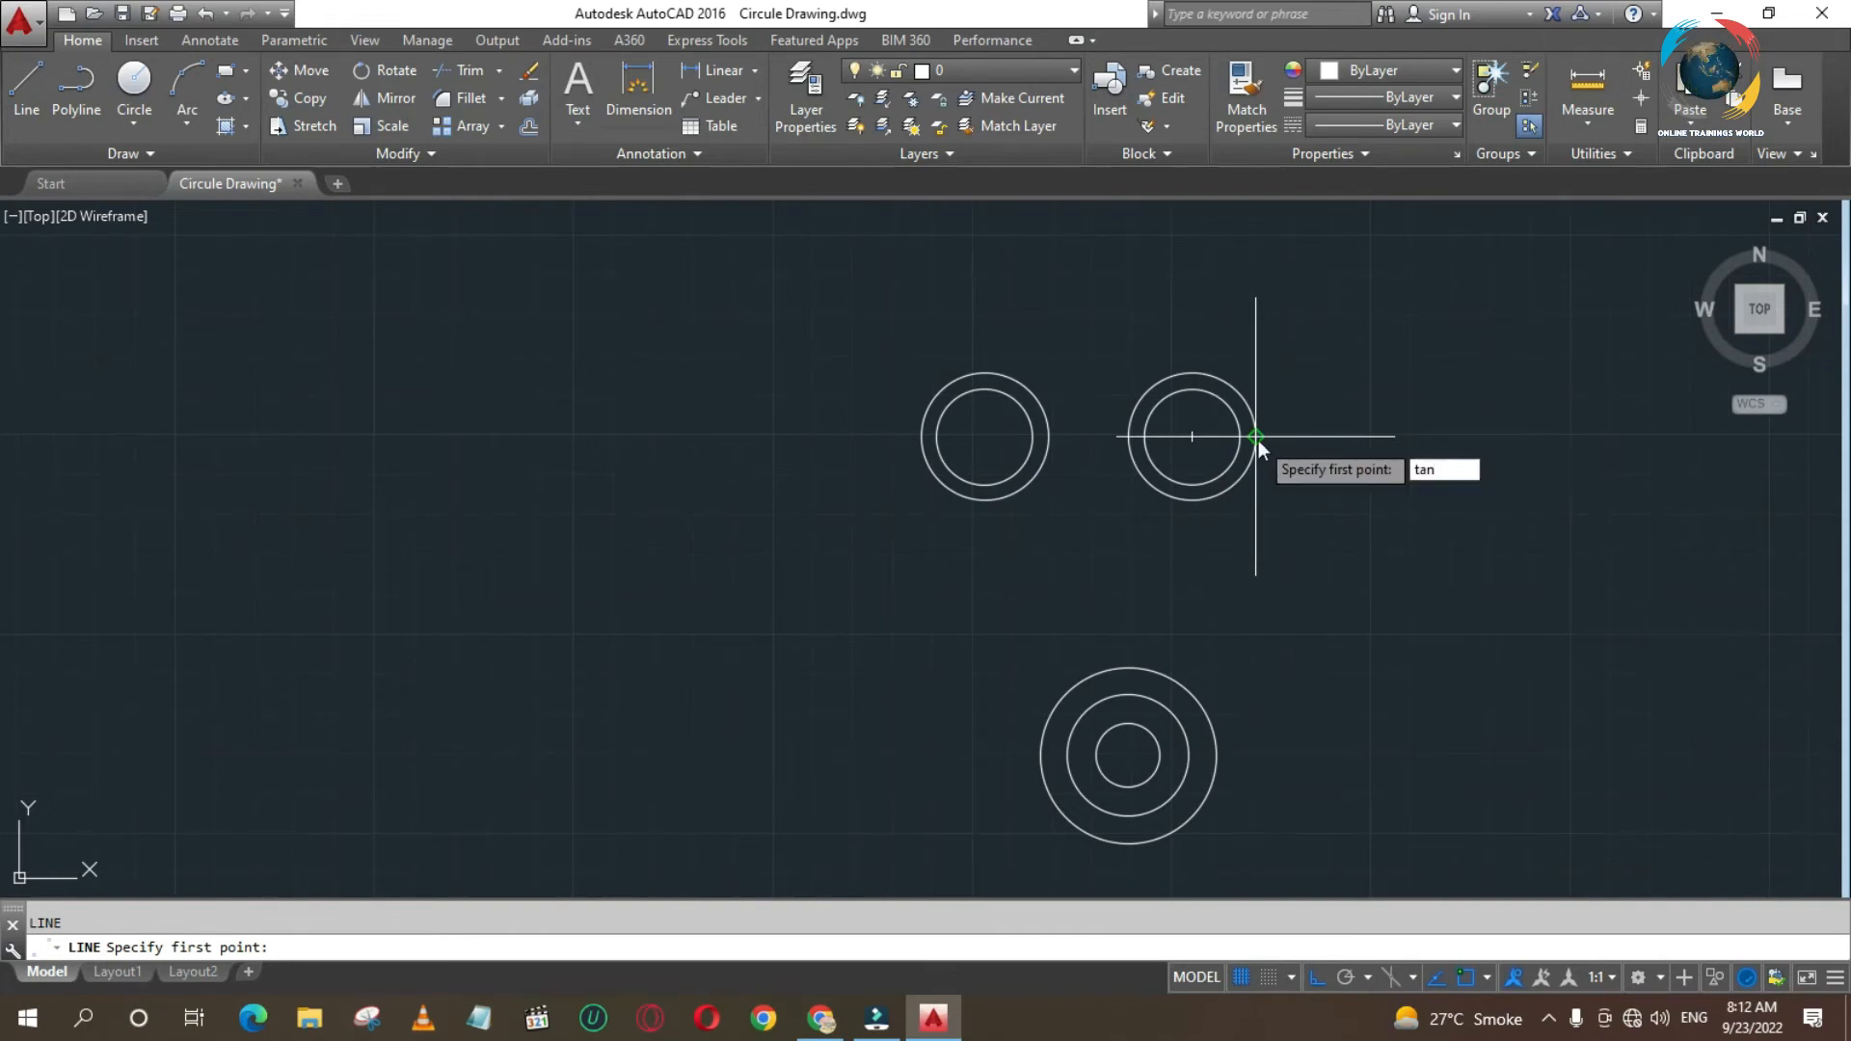
pyautogui.press('Return')
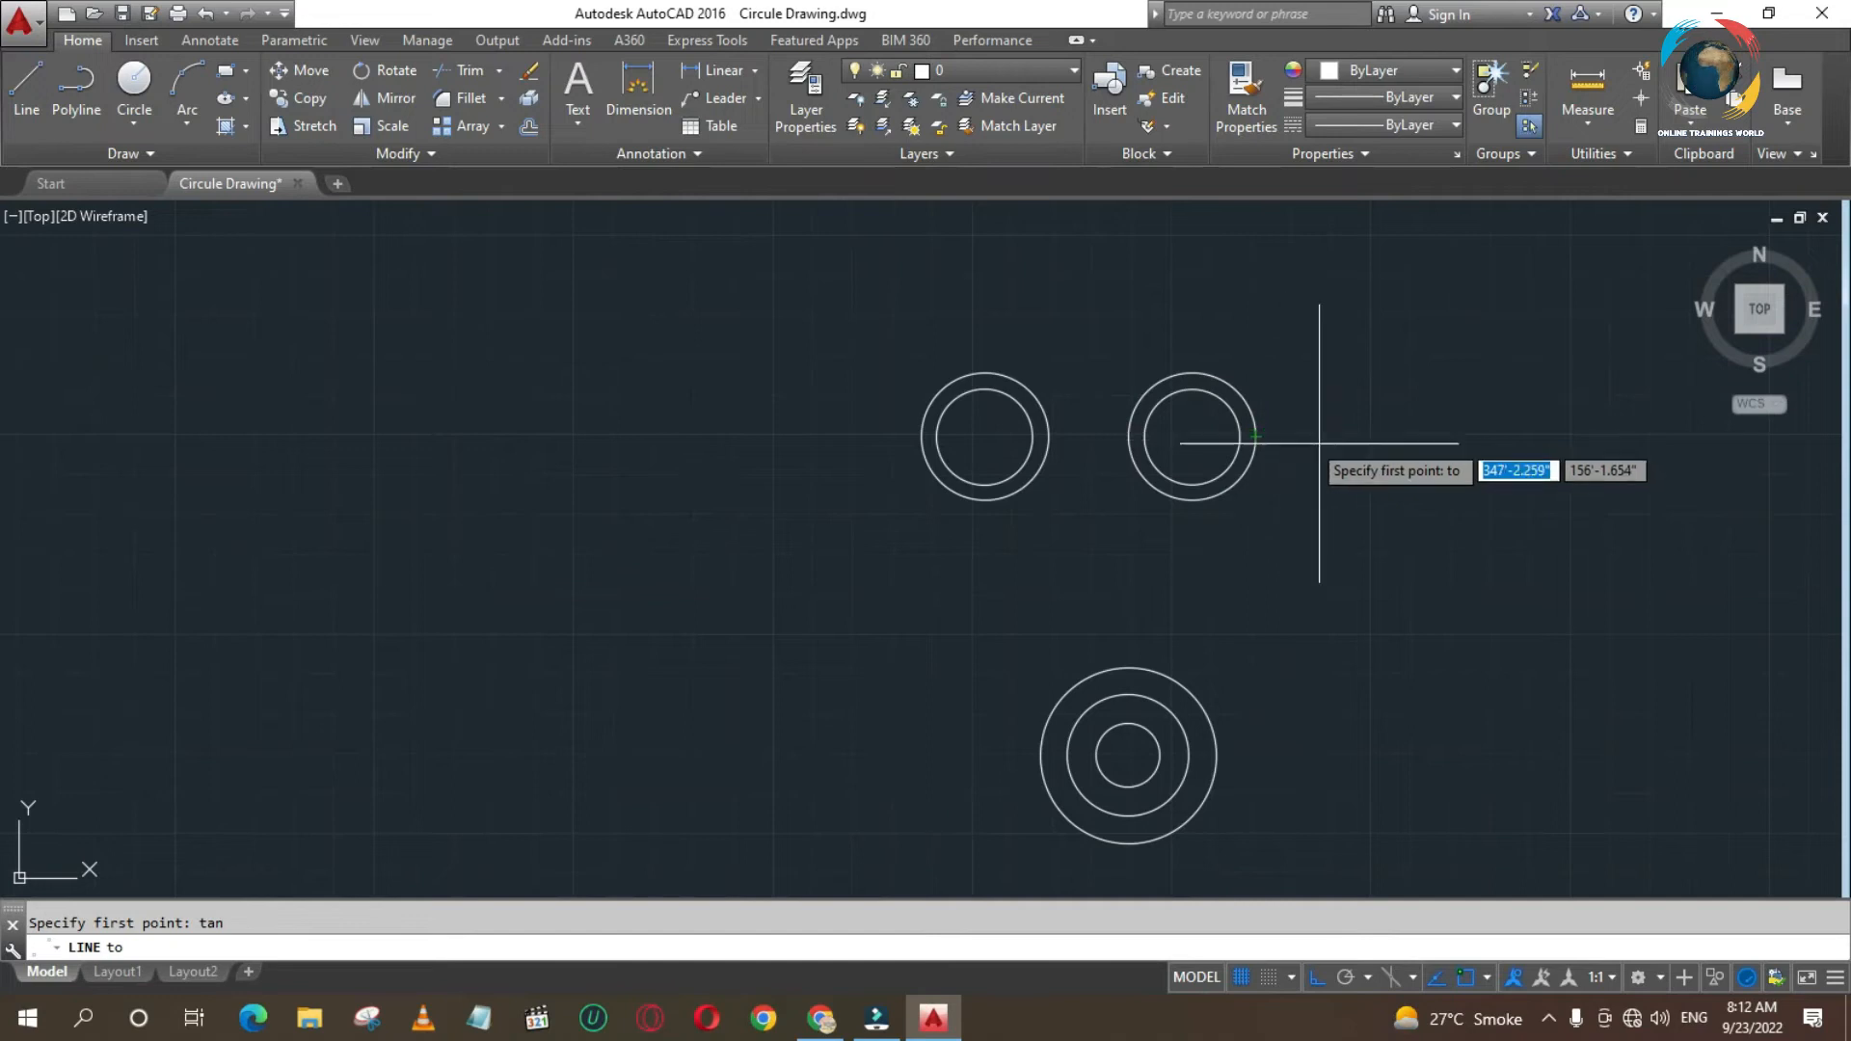
pyautogui.click(1255, 436)
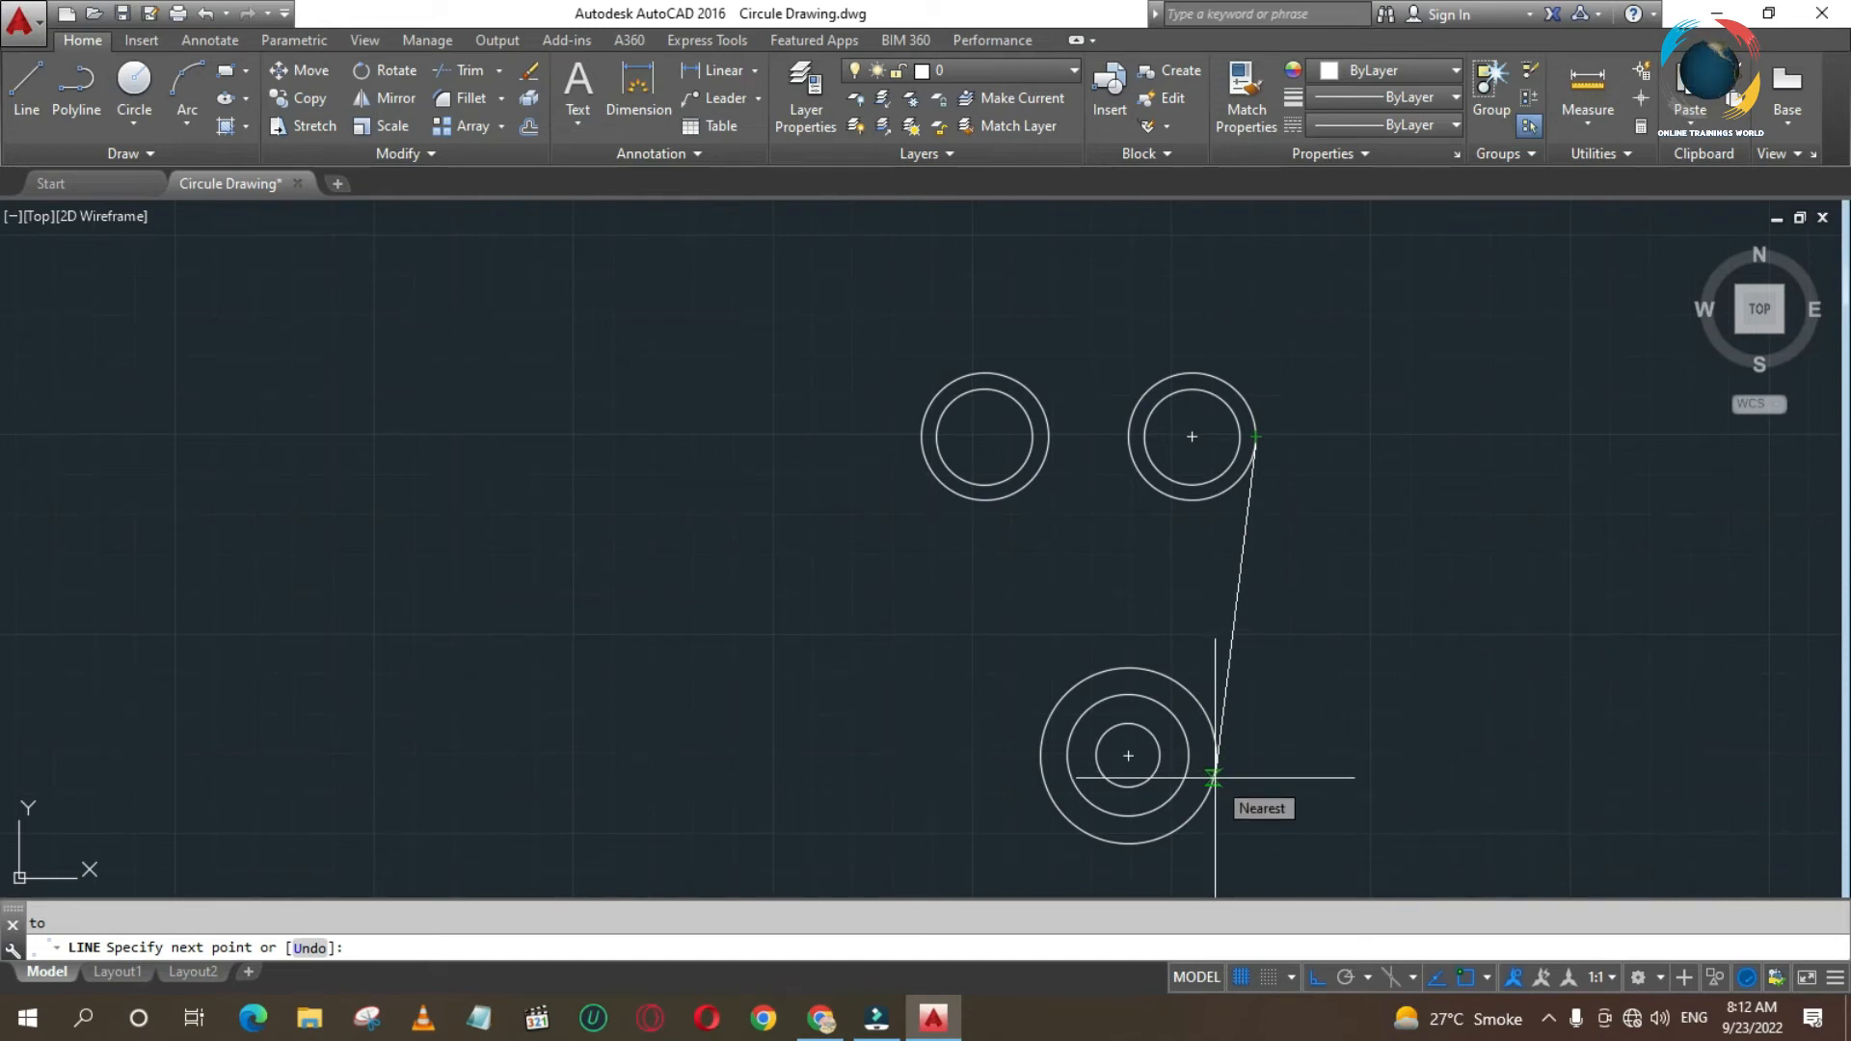
pyautogui.write('tan')
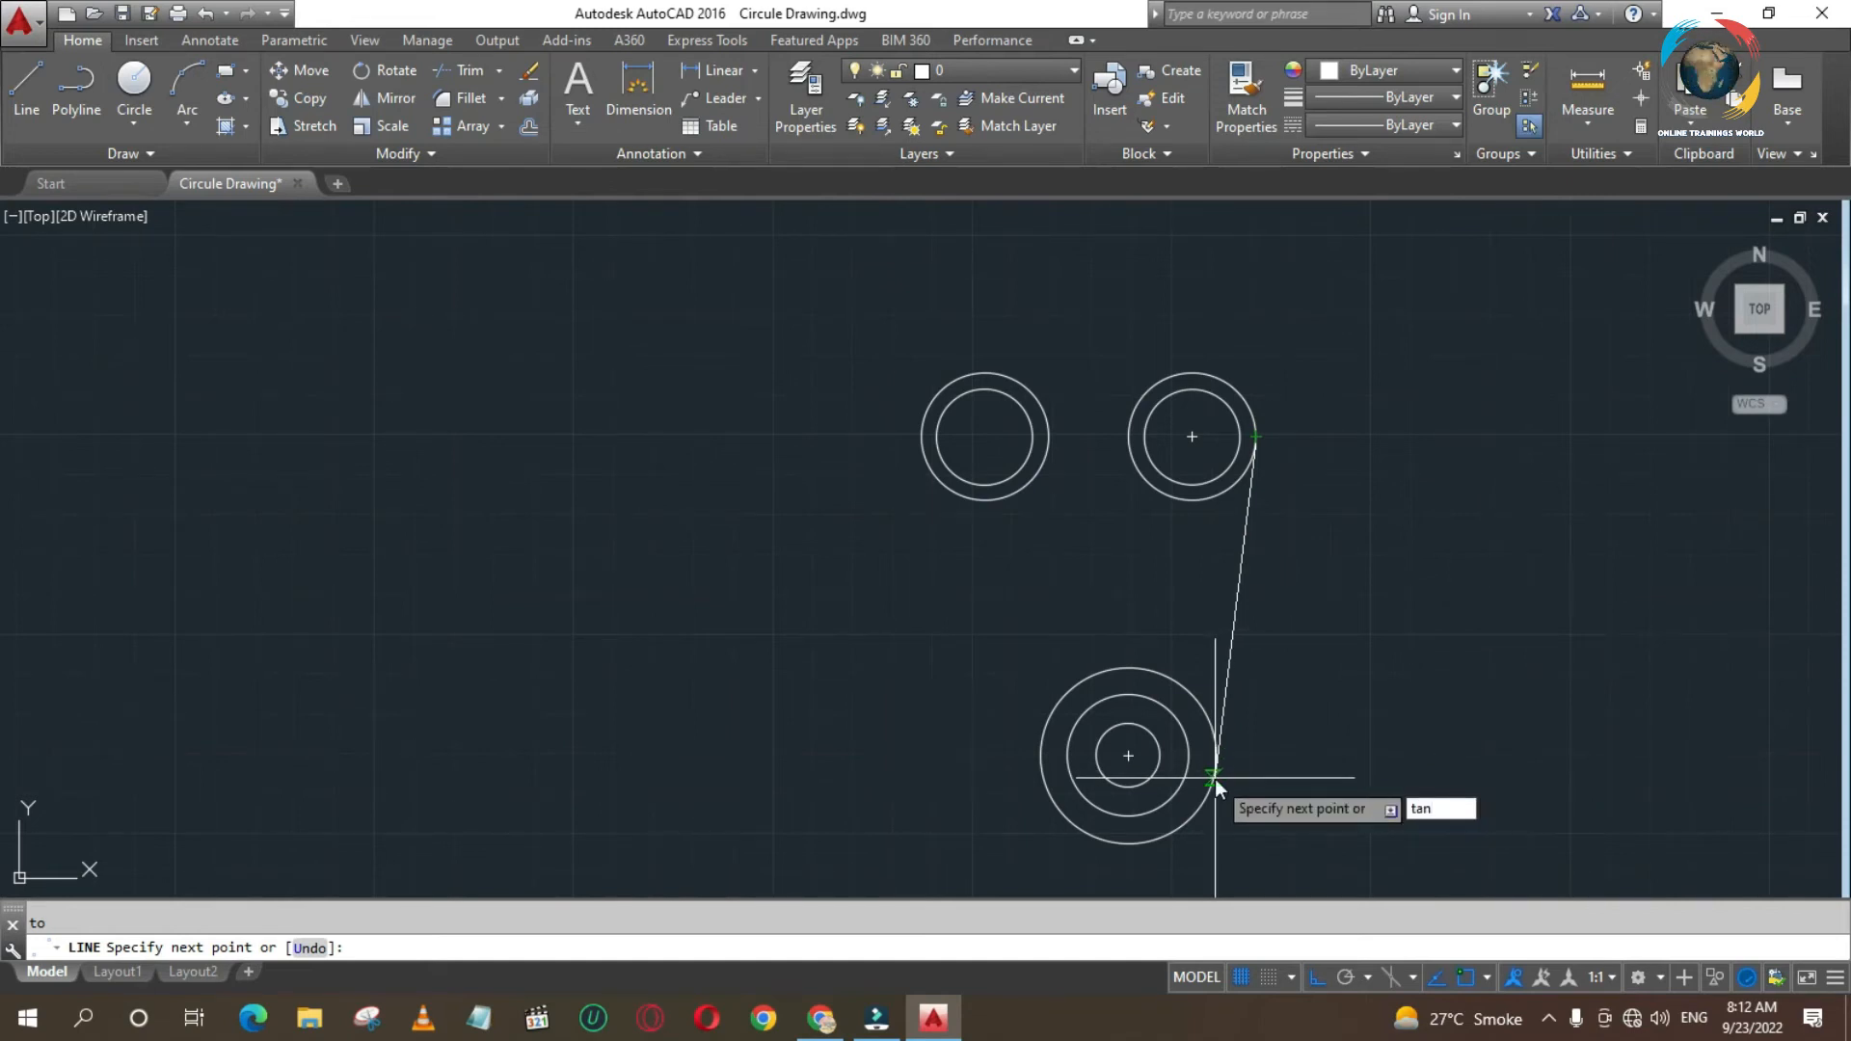
pyautogui.press('Return')
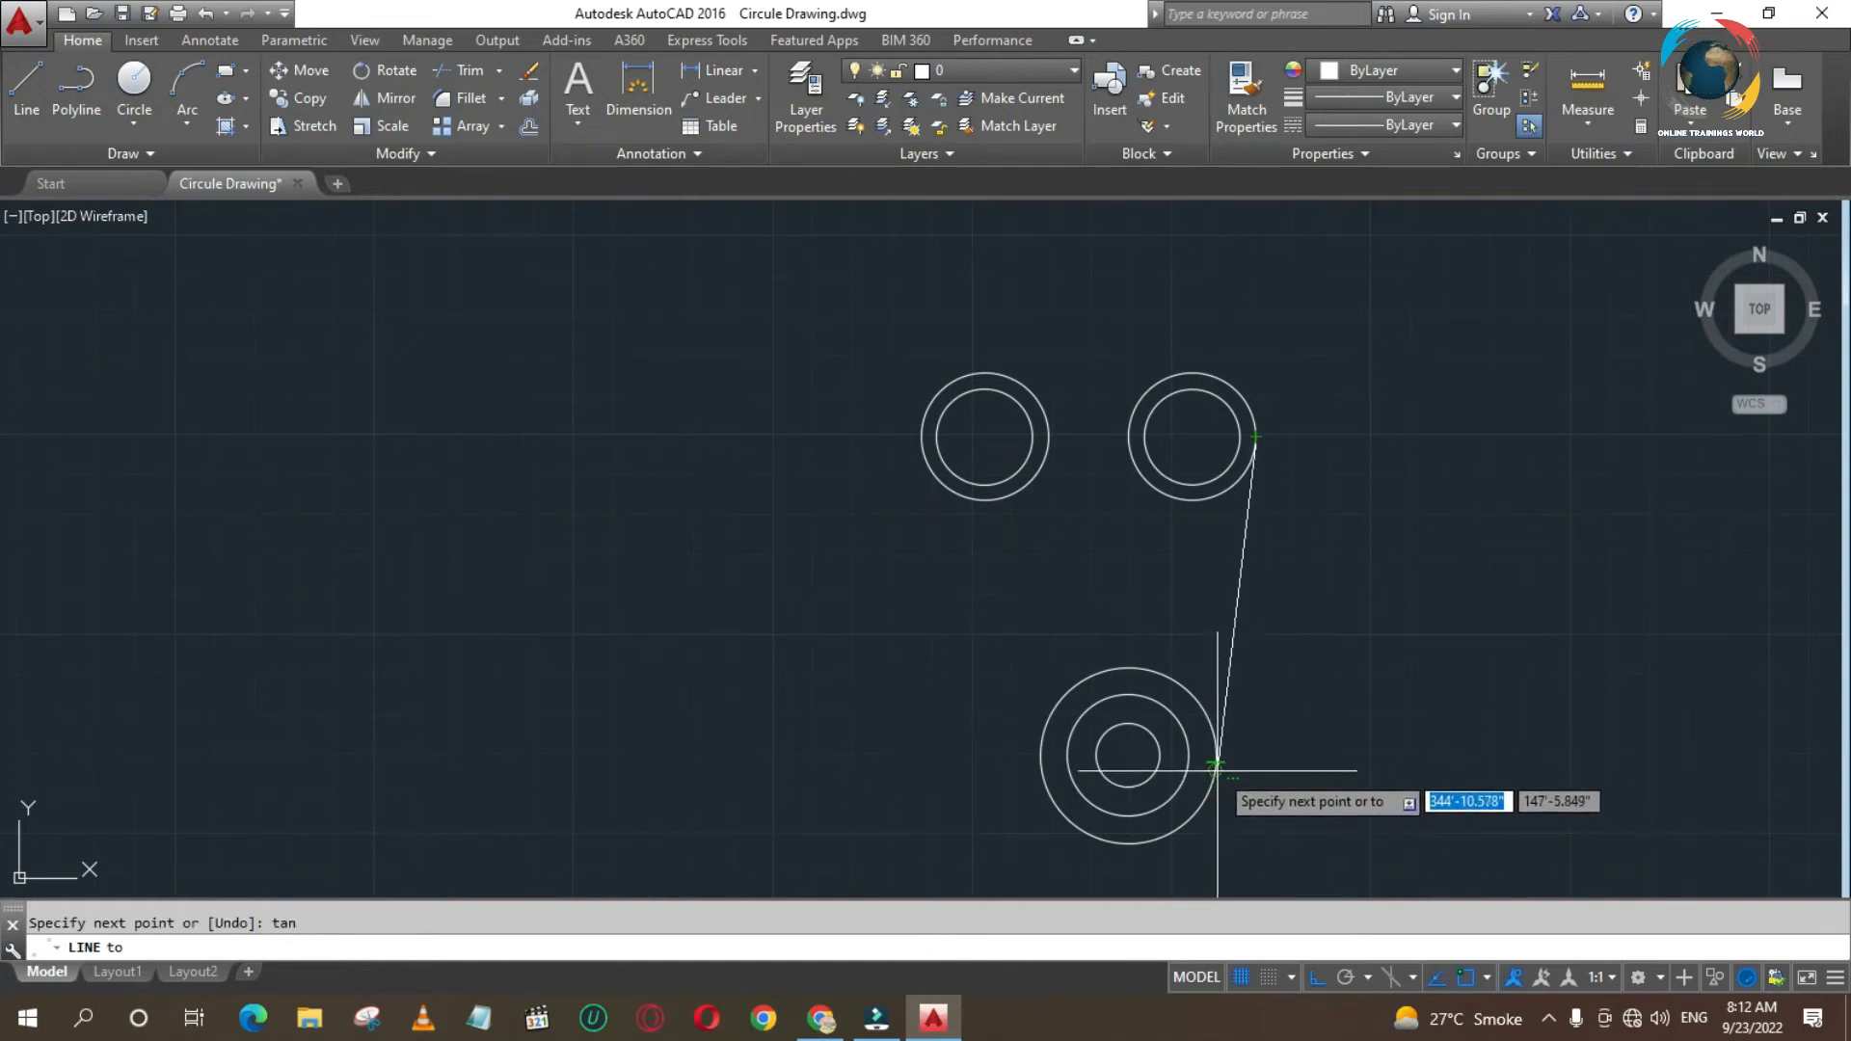
pyautogui.click(1216, 764)
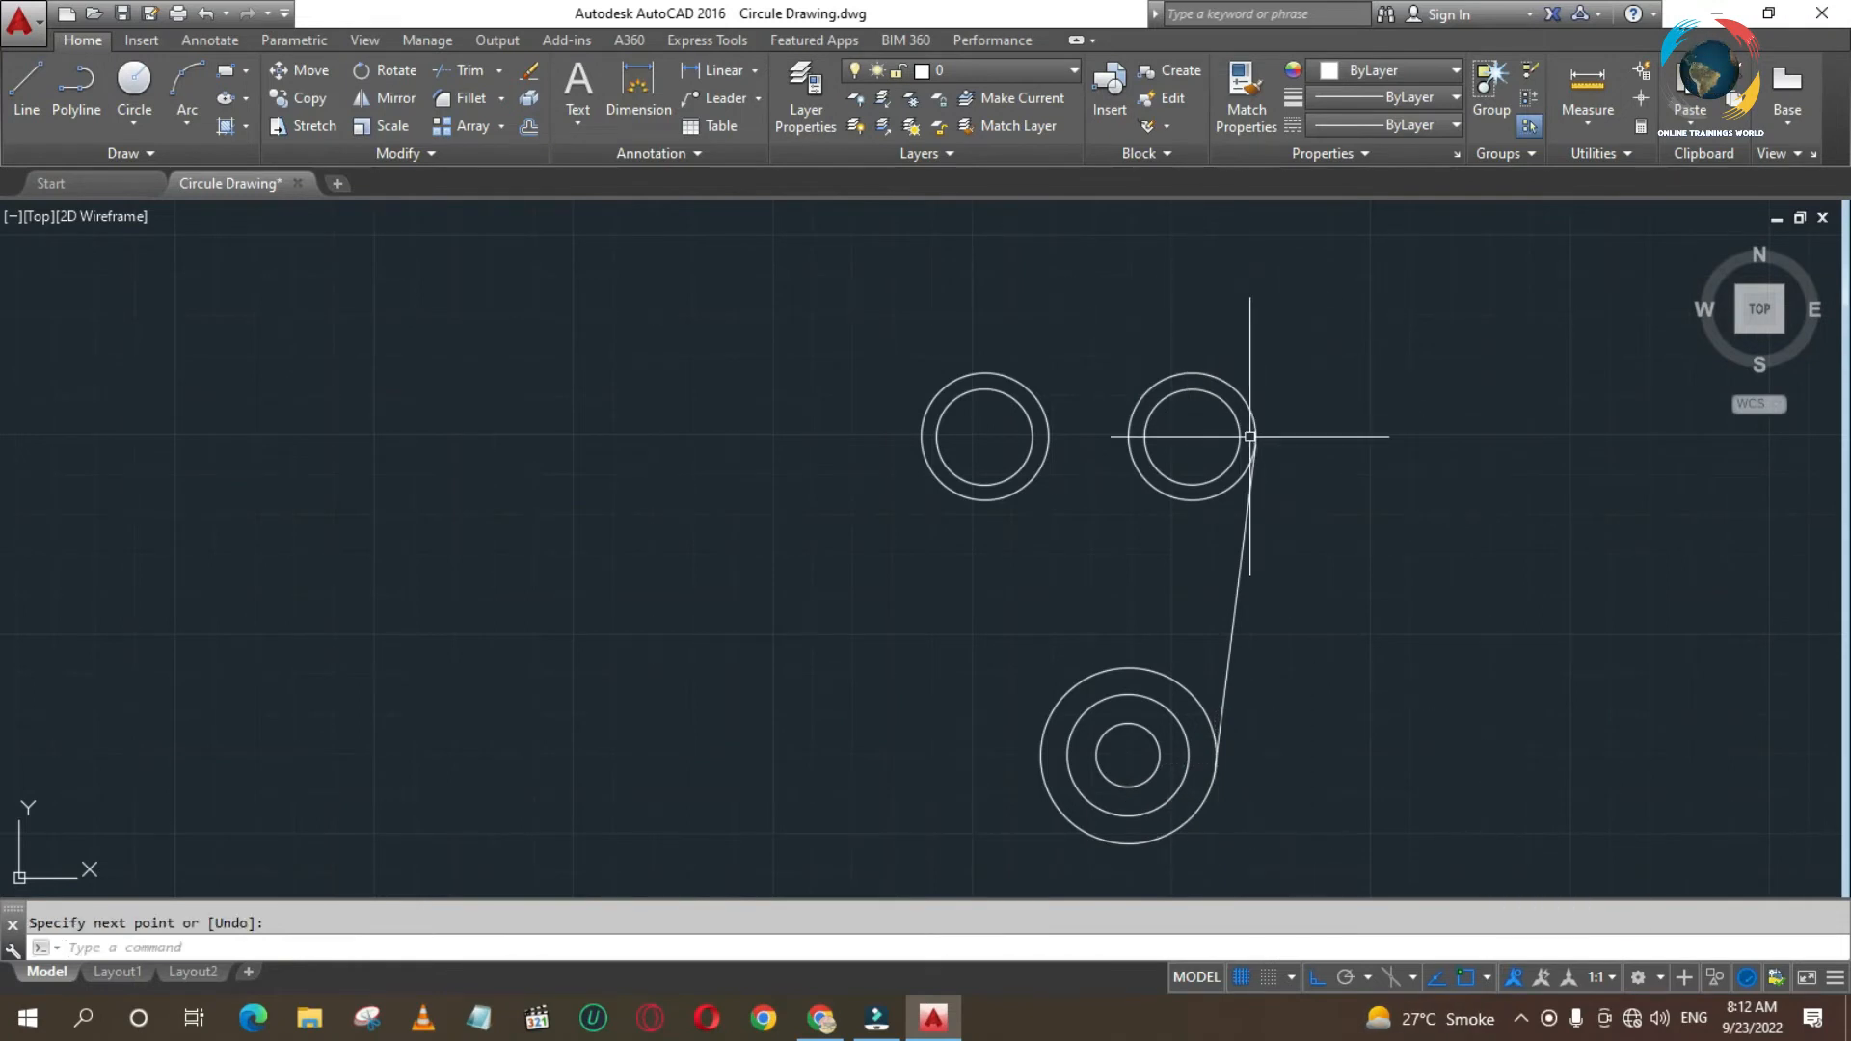
# - Examine where the line touches the upper right outer circle up close, and frame the whole new drawing
pyautogui.press('Return')
pyautogui.click(1194, 393)
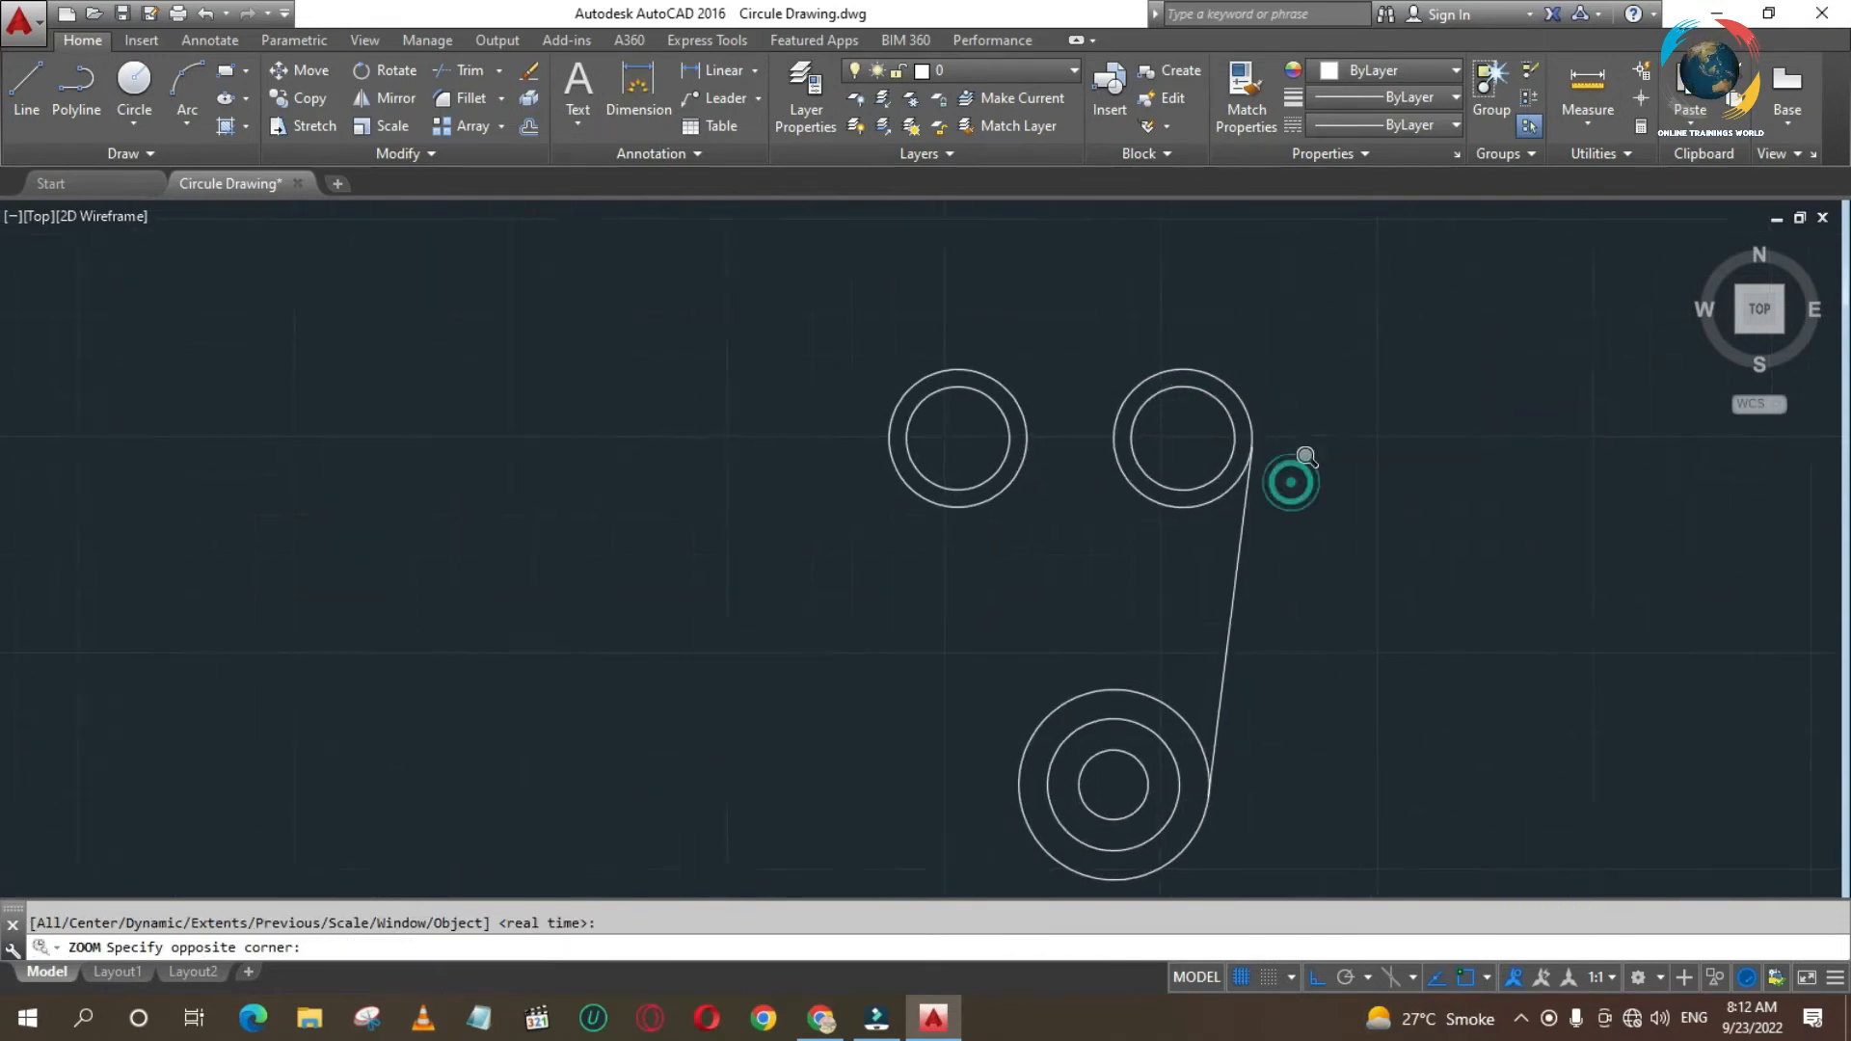
pyautogui.click(1293, 479)
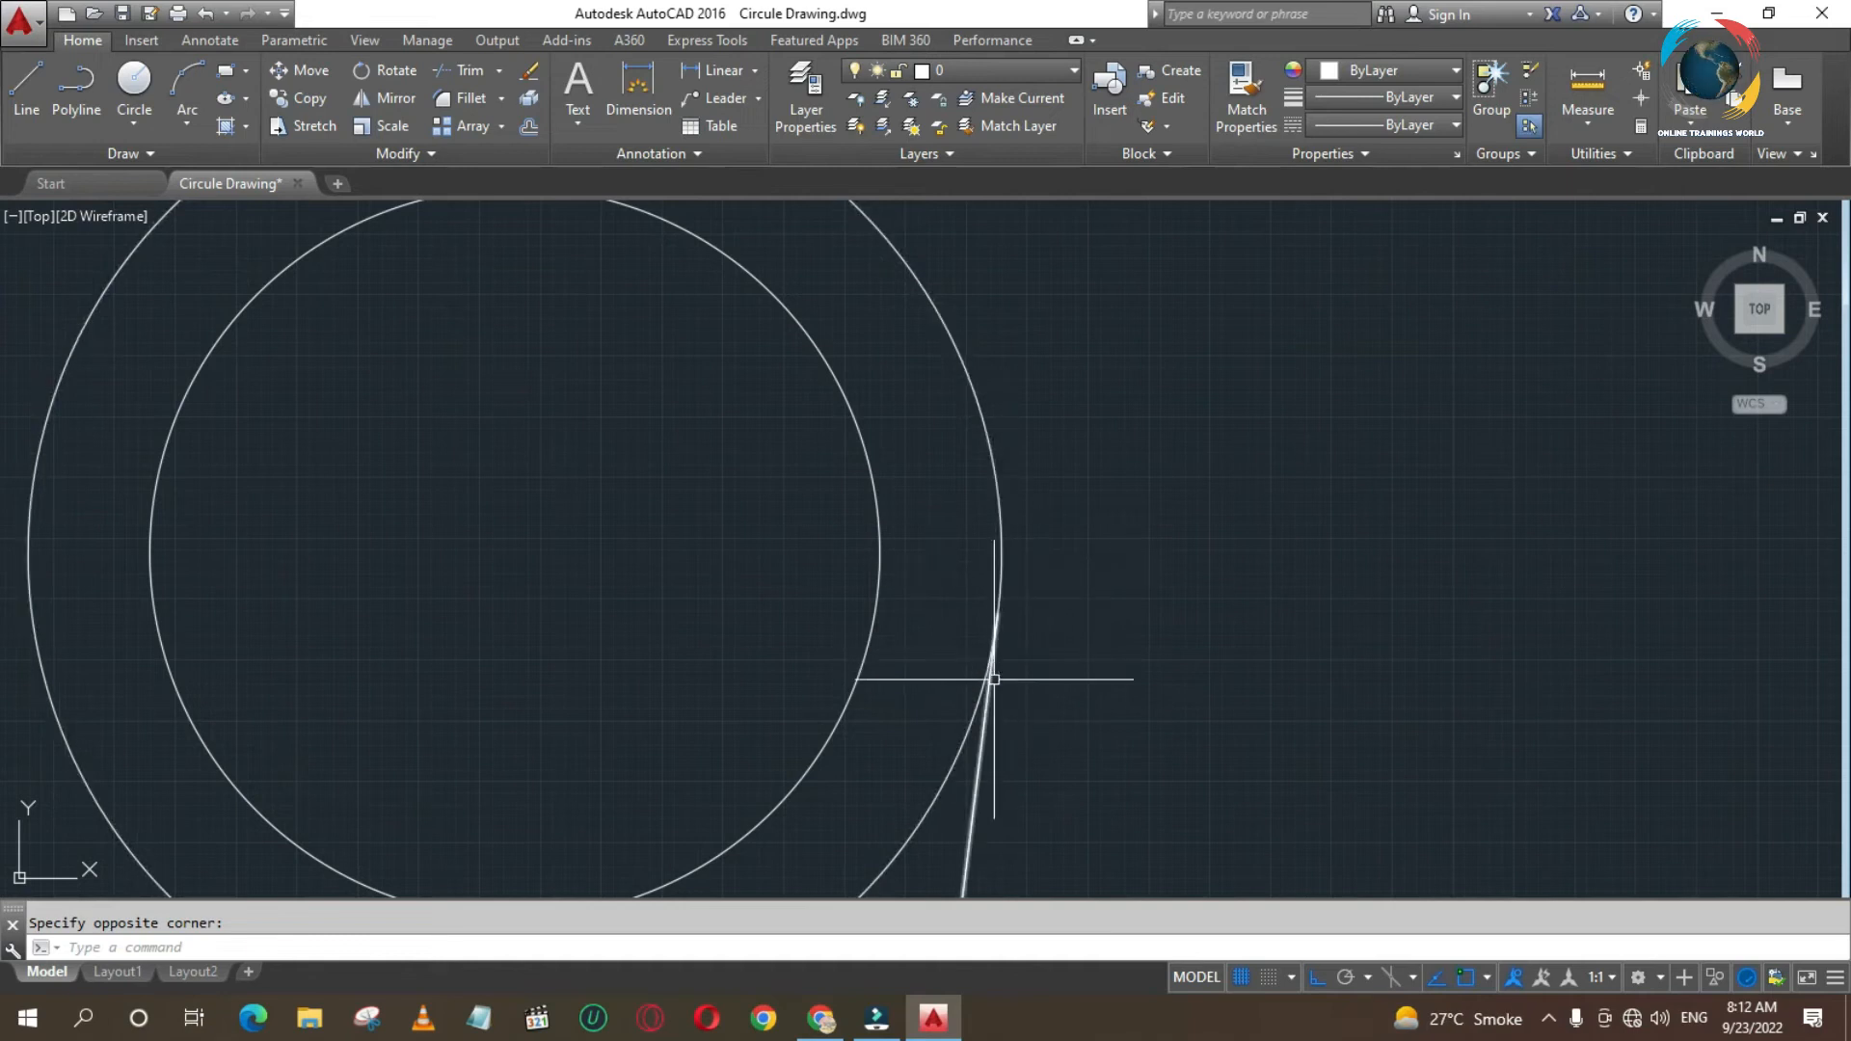
pyautogui.scroll(-5, 1020, 657)
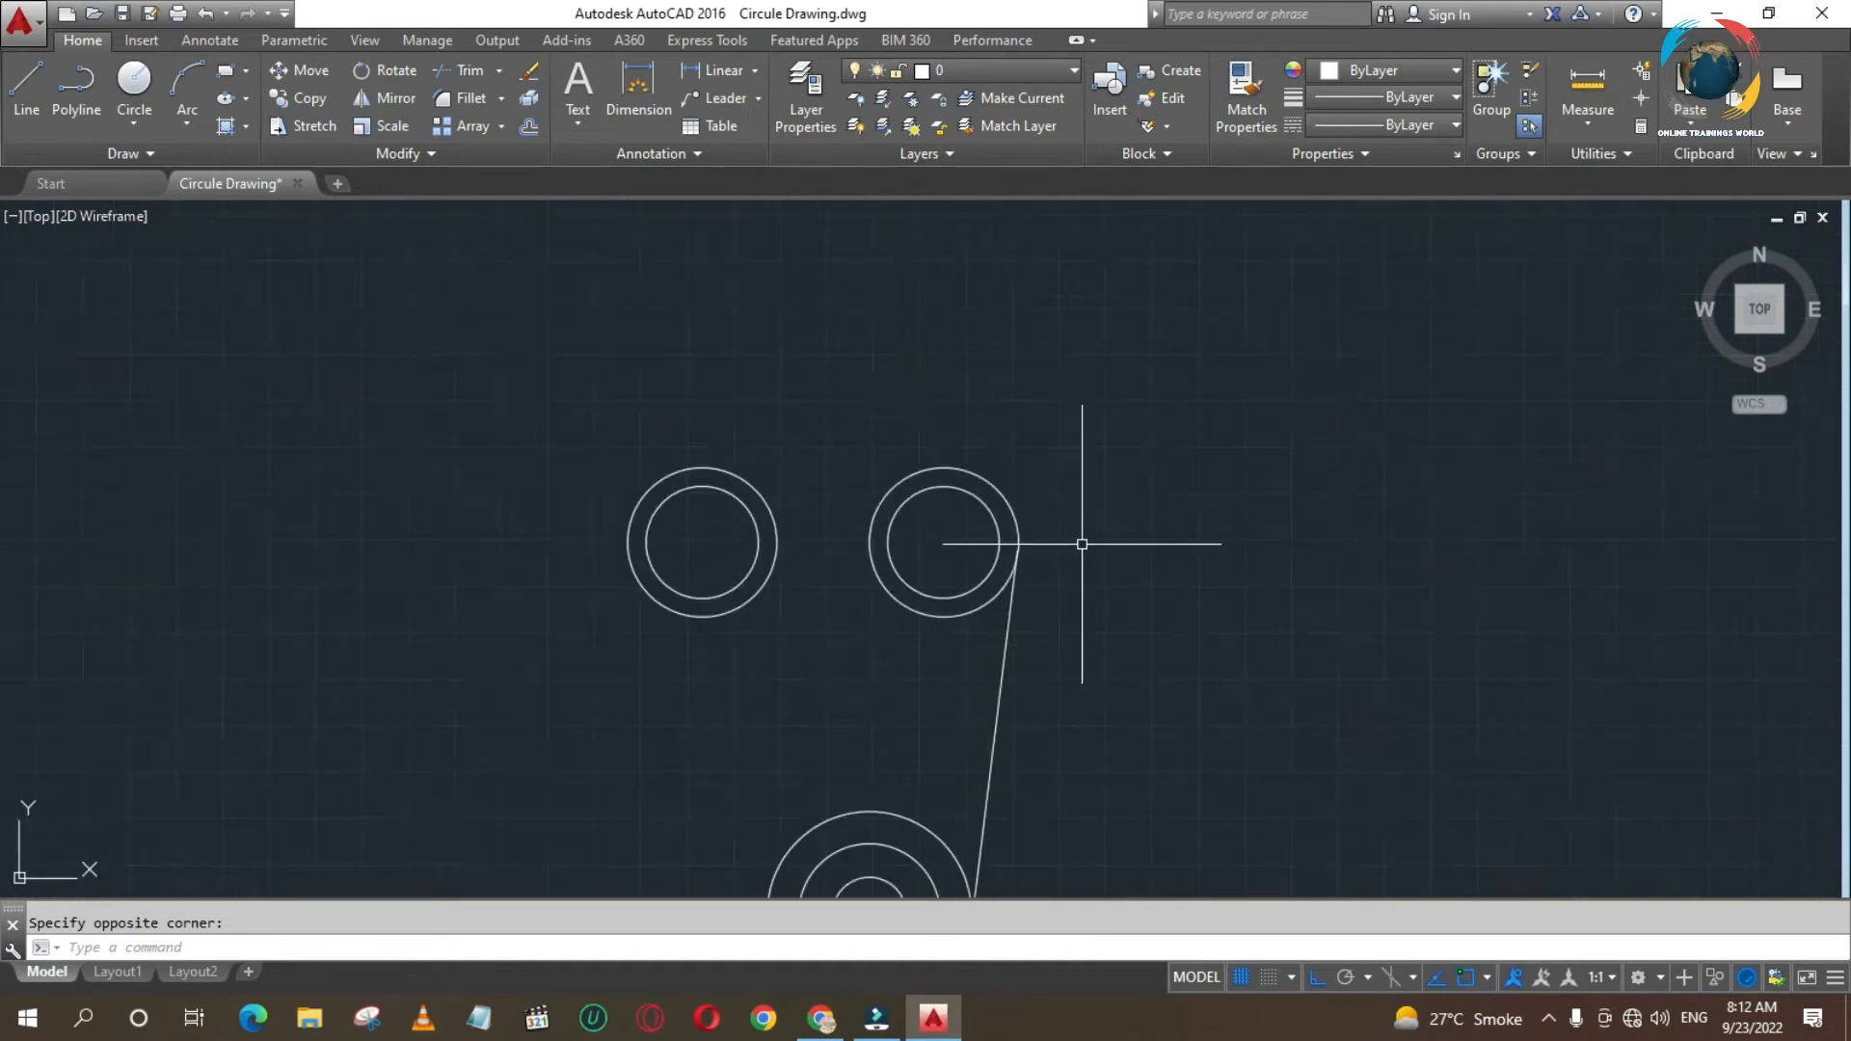
pyautogui.scroll(2, 954, 591)
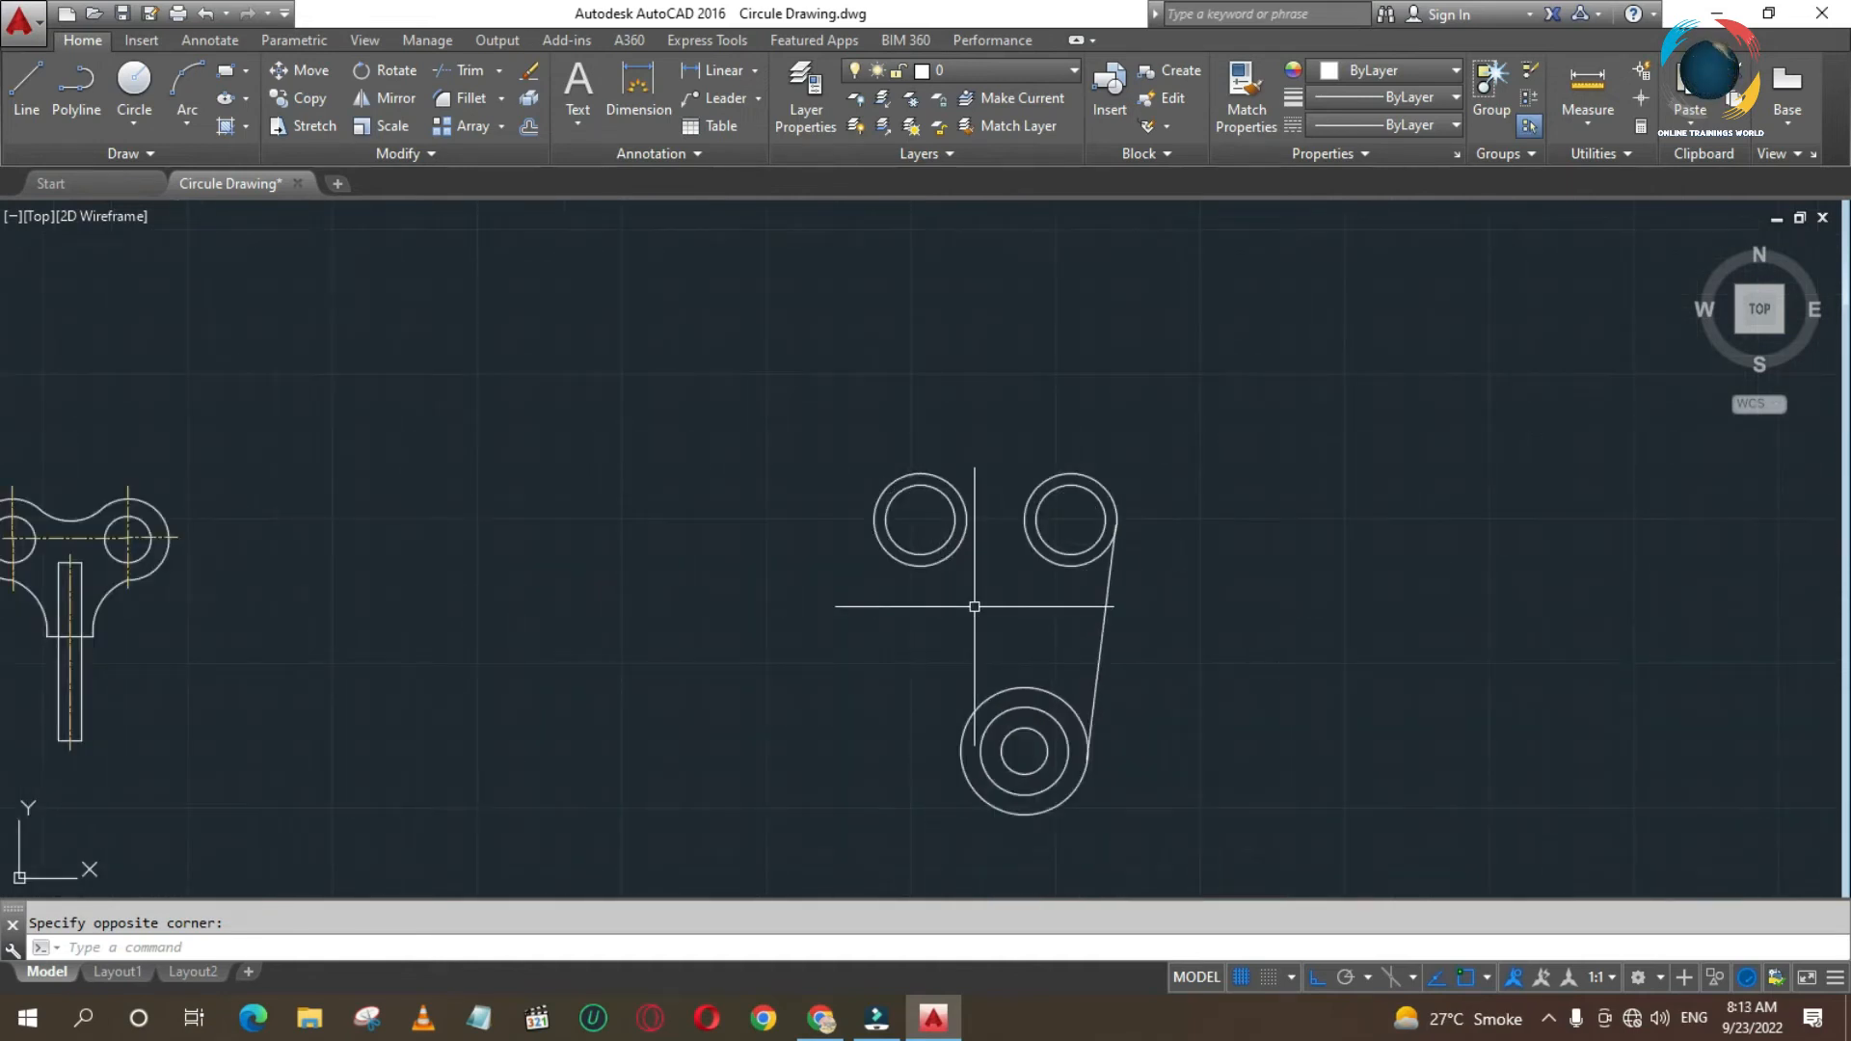
pyautogui.press('Return')
pyautogui.click(797, 401)
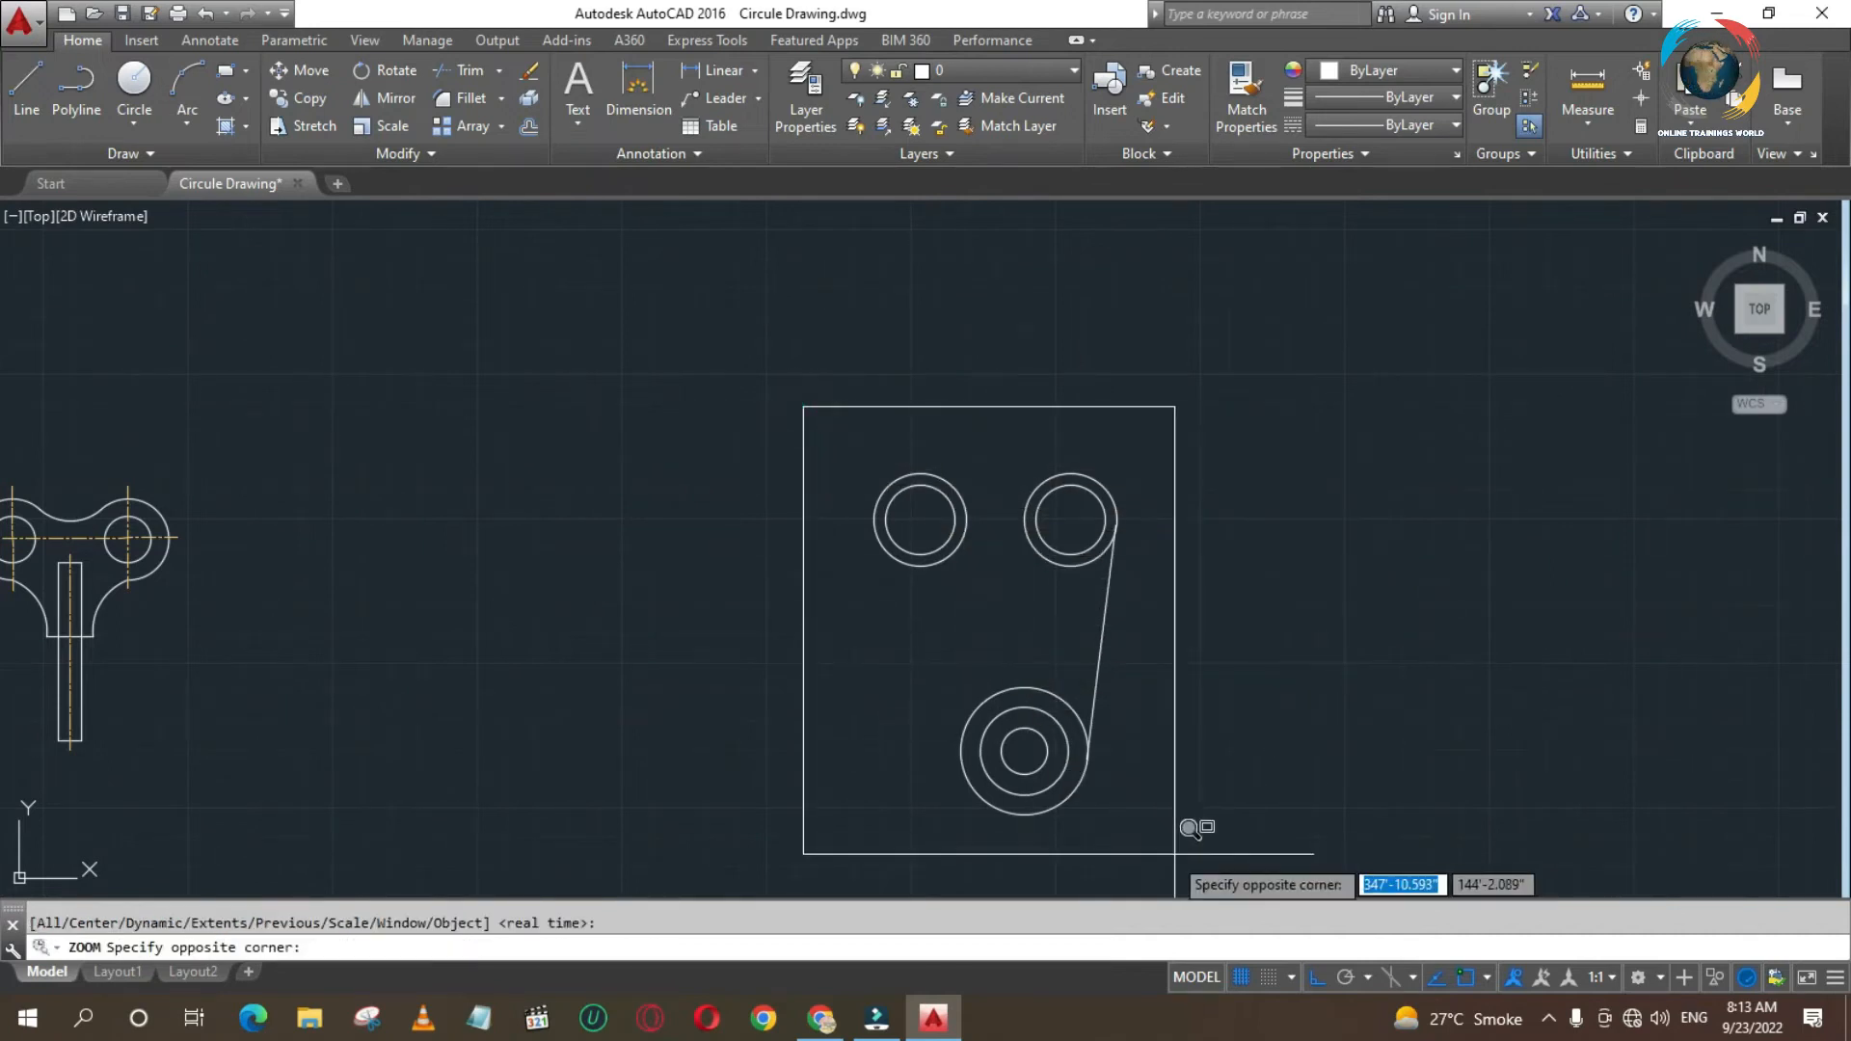
pyautogui.click(1190, 839)
pyautogui.press('Escape')
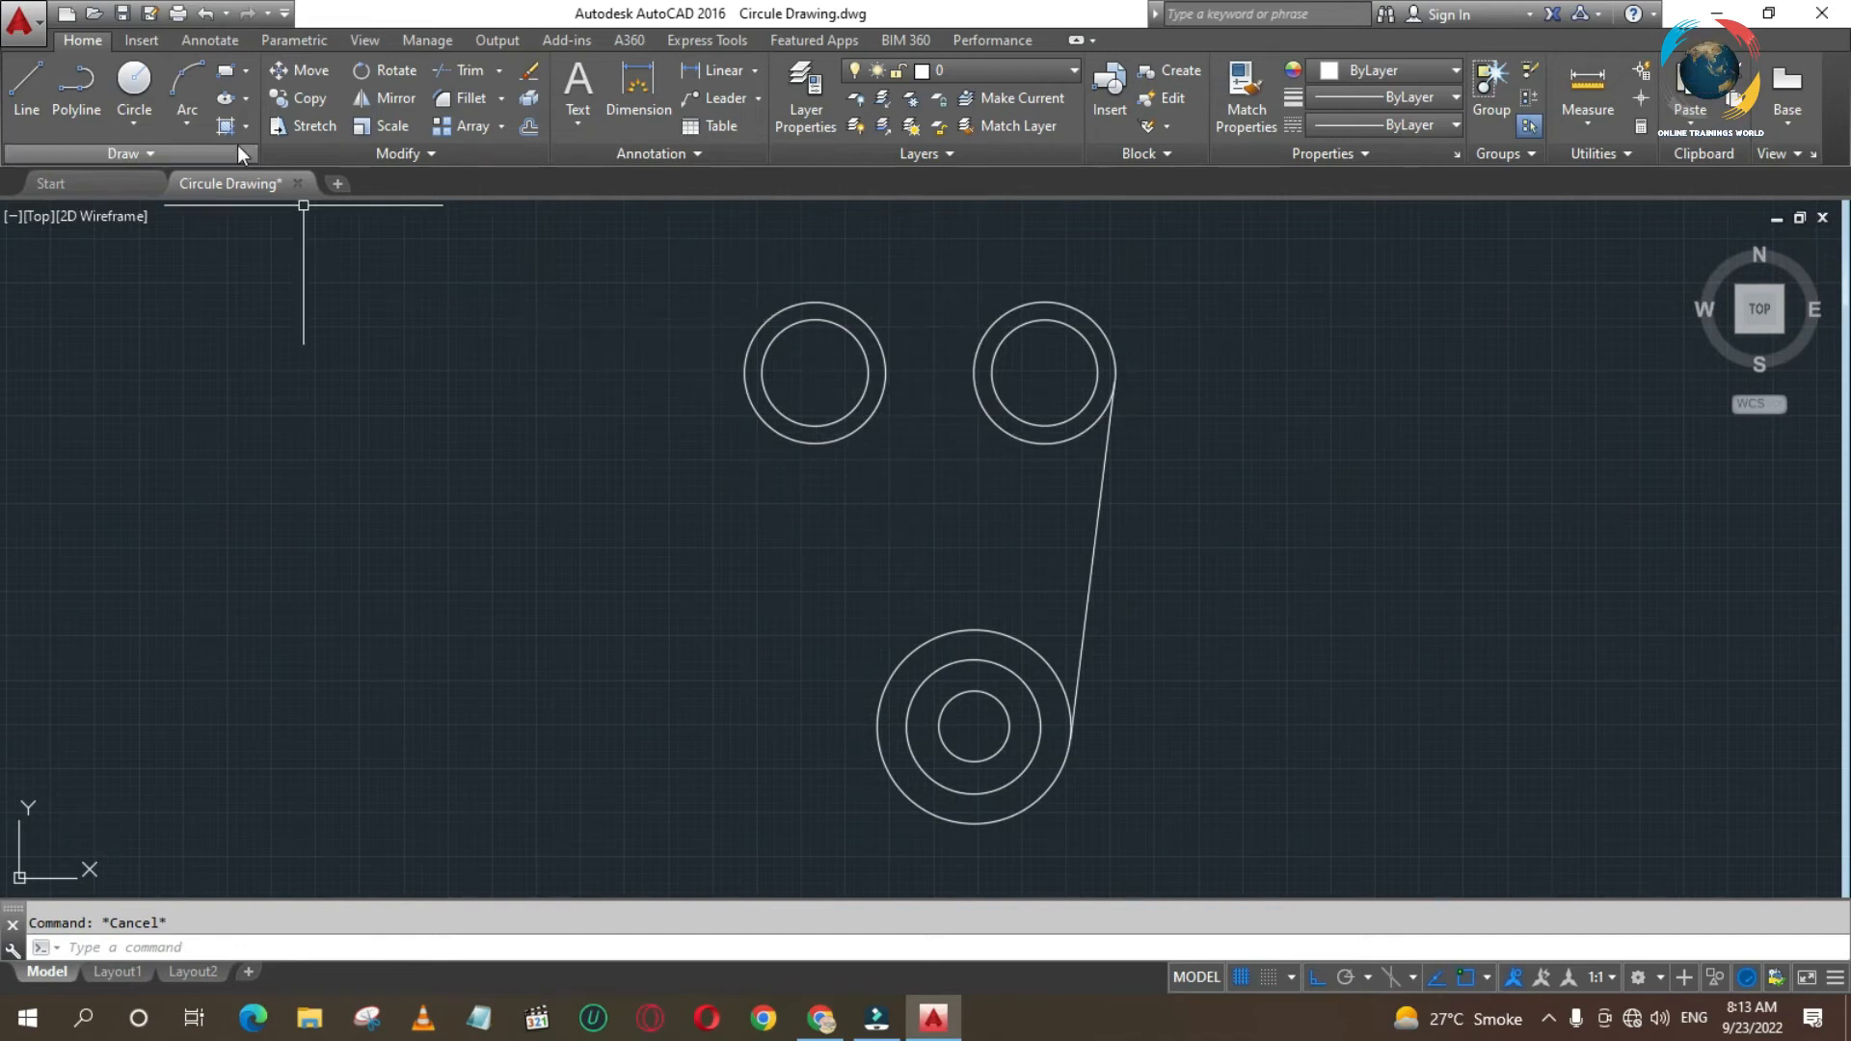
# - Draw a tangent-tangent-radius circle of radius 20 touching the tops of the outer circles of both upper pairs
pyautogui.click(136, 123)
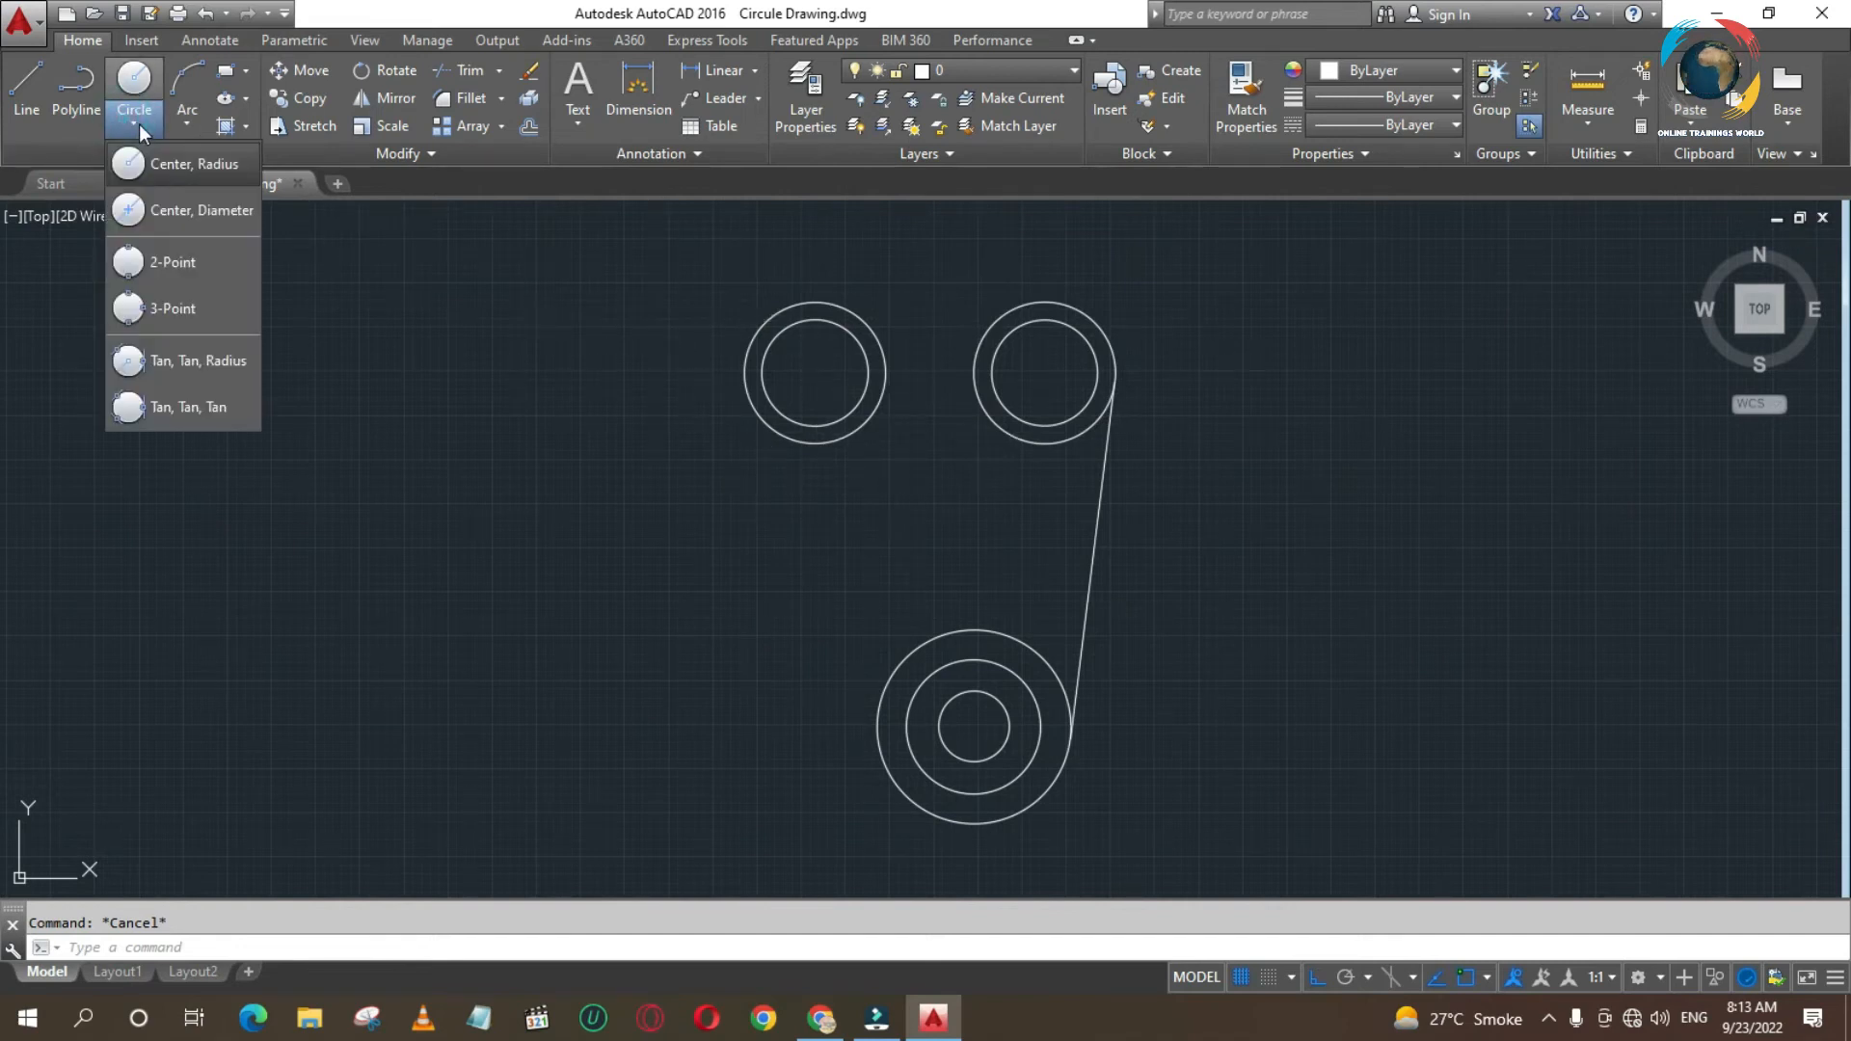
pyautogui.click(165, 362)
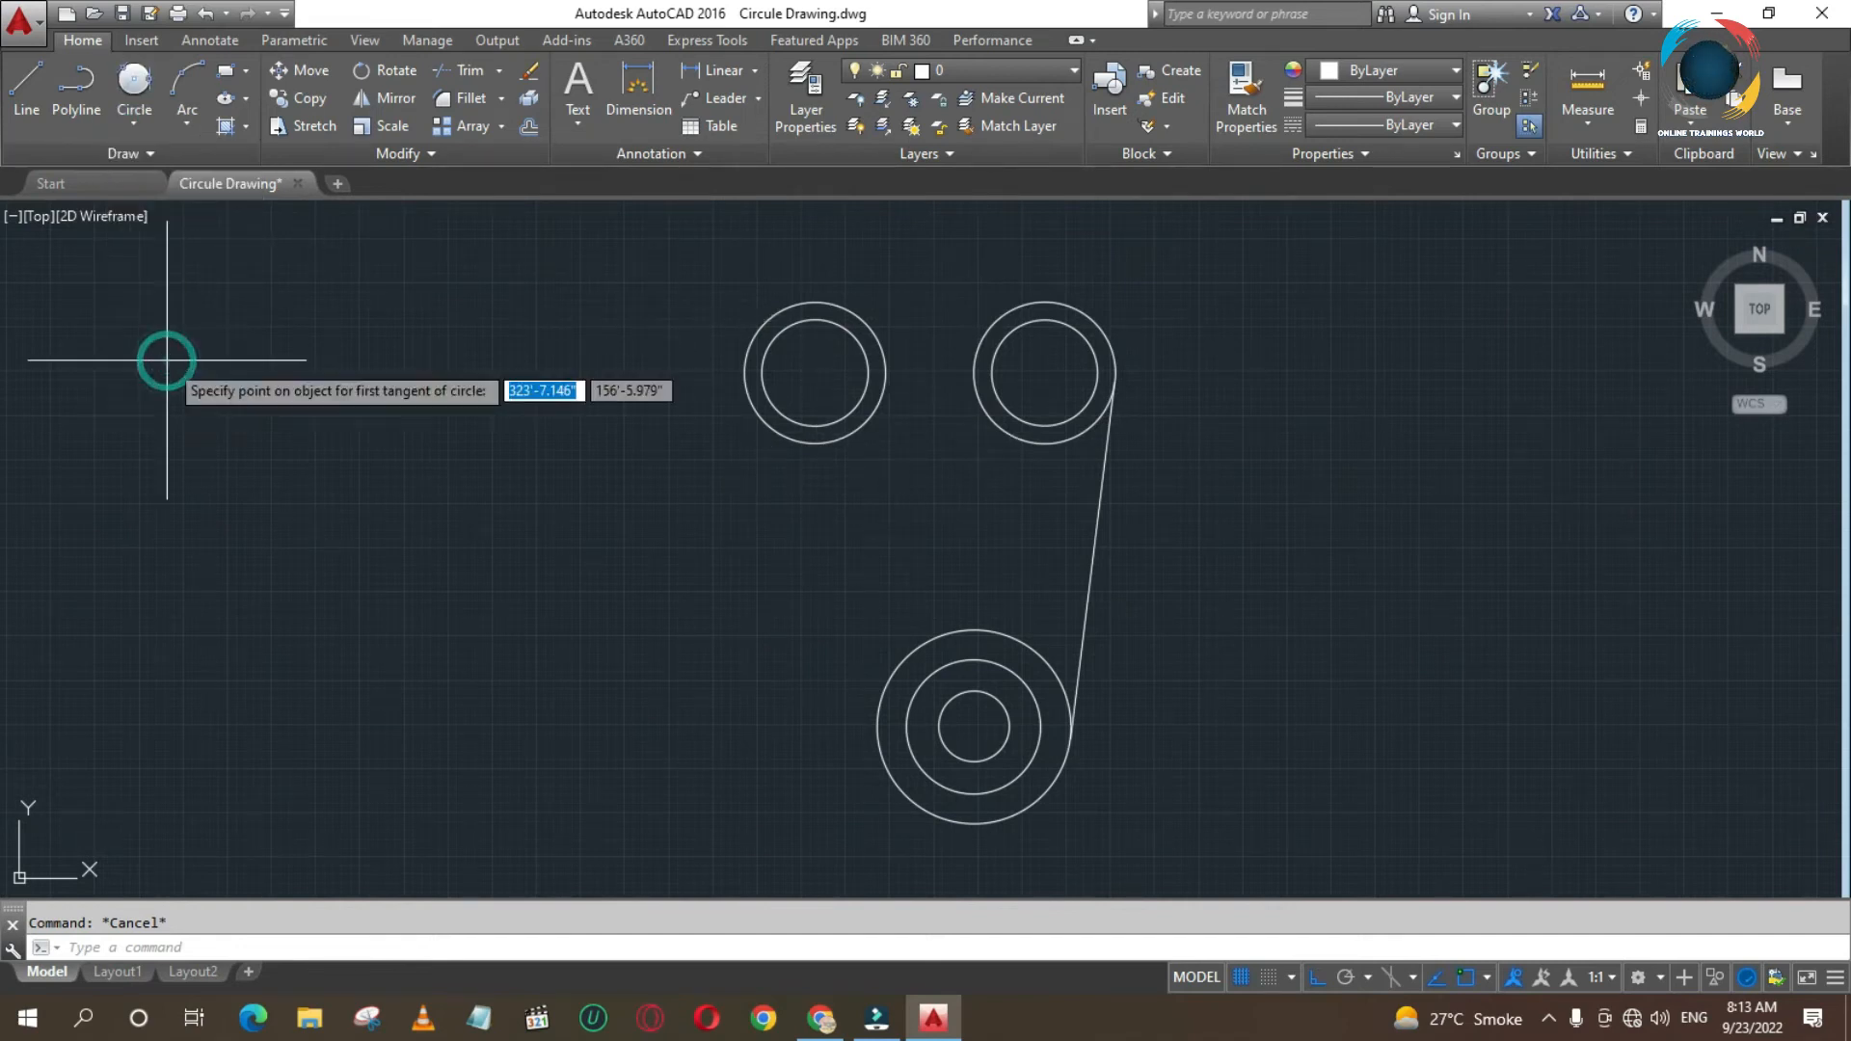
pyautogui.click(820, 298)
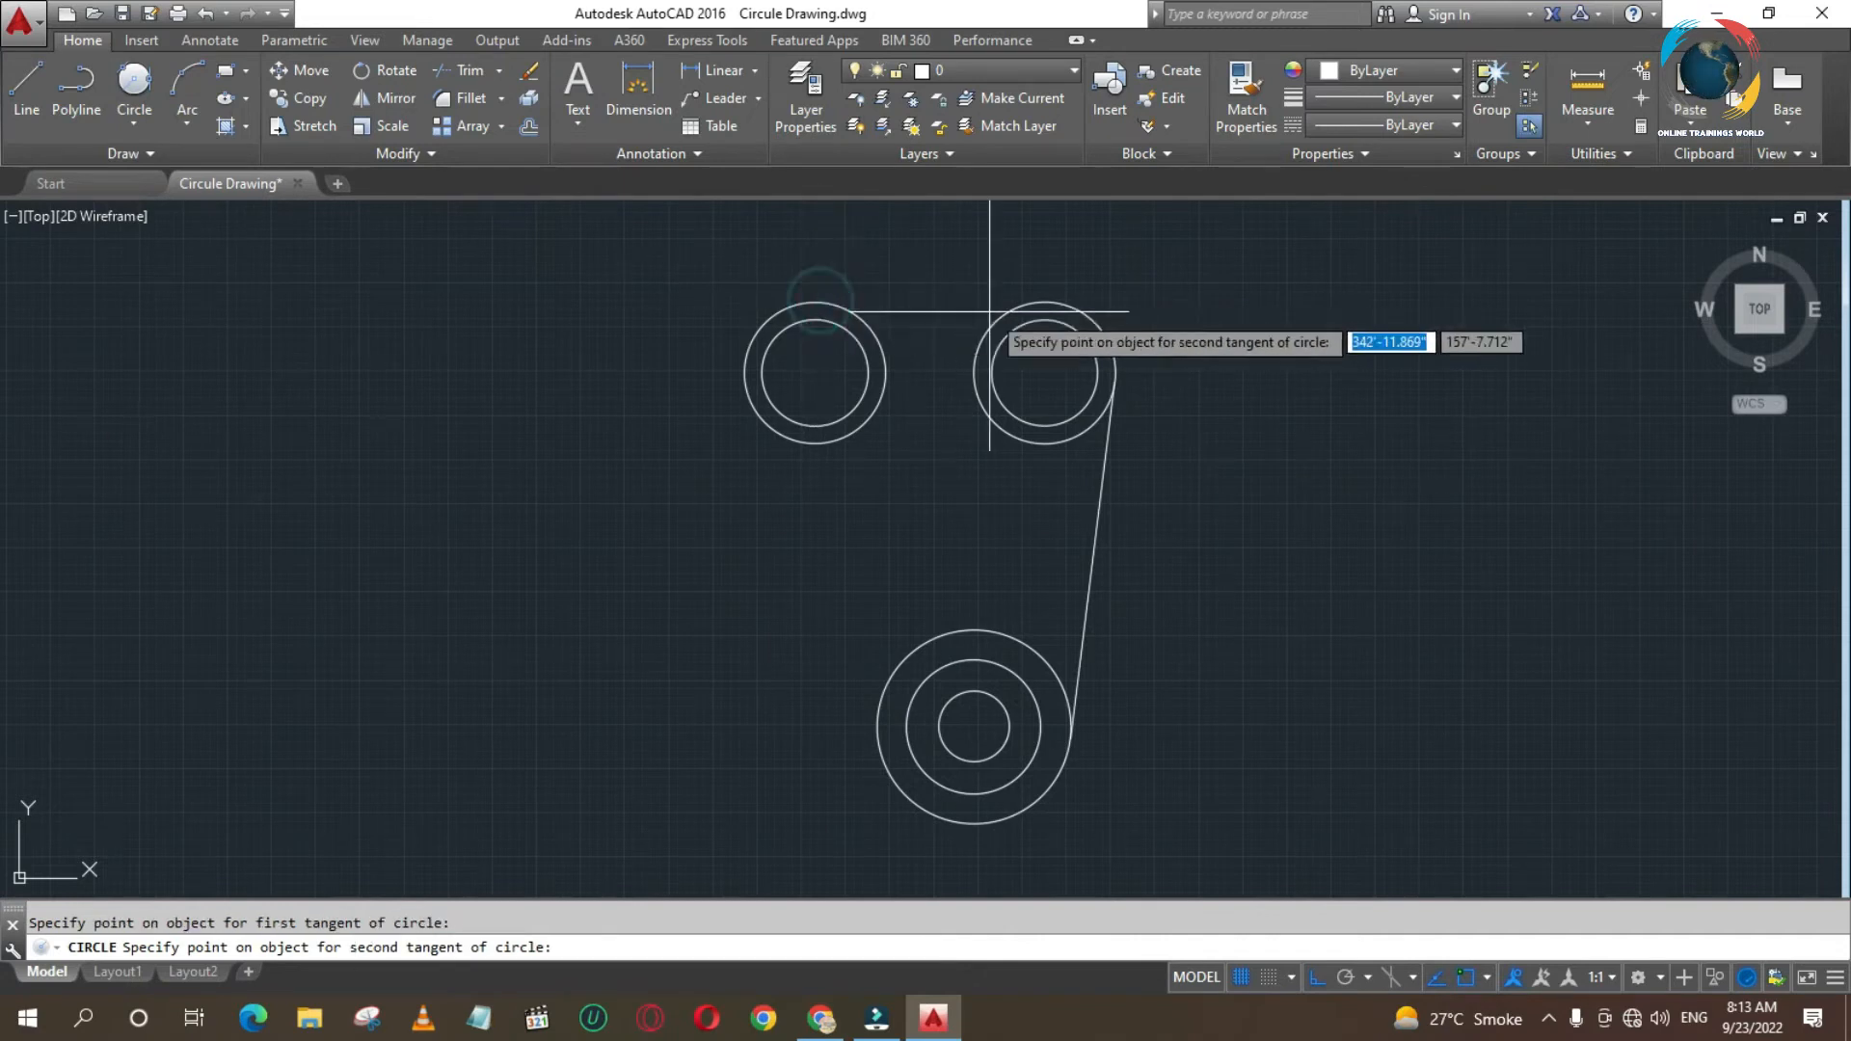
pyautogui.click(1047, 300)
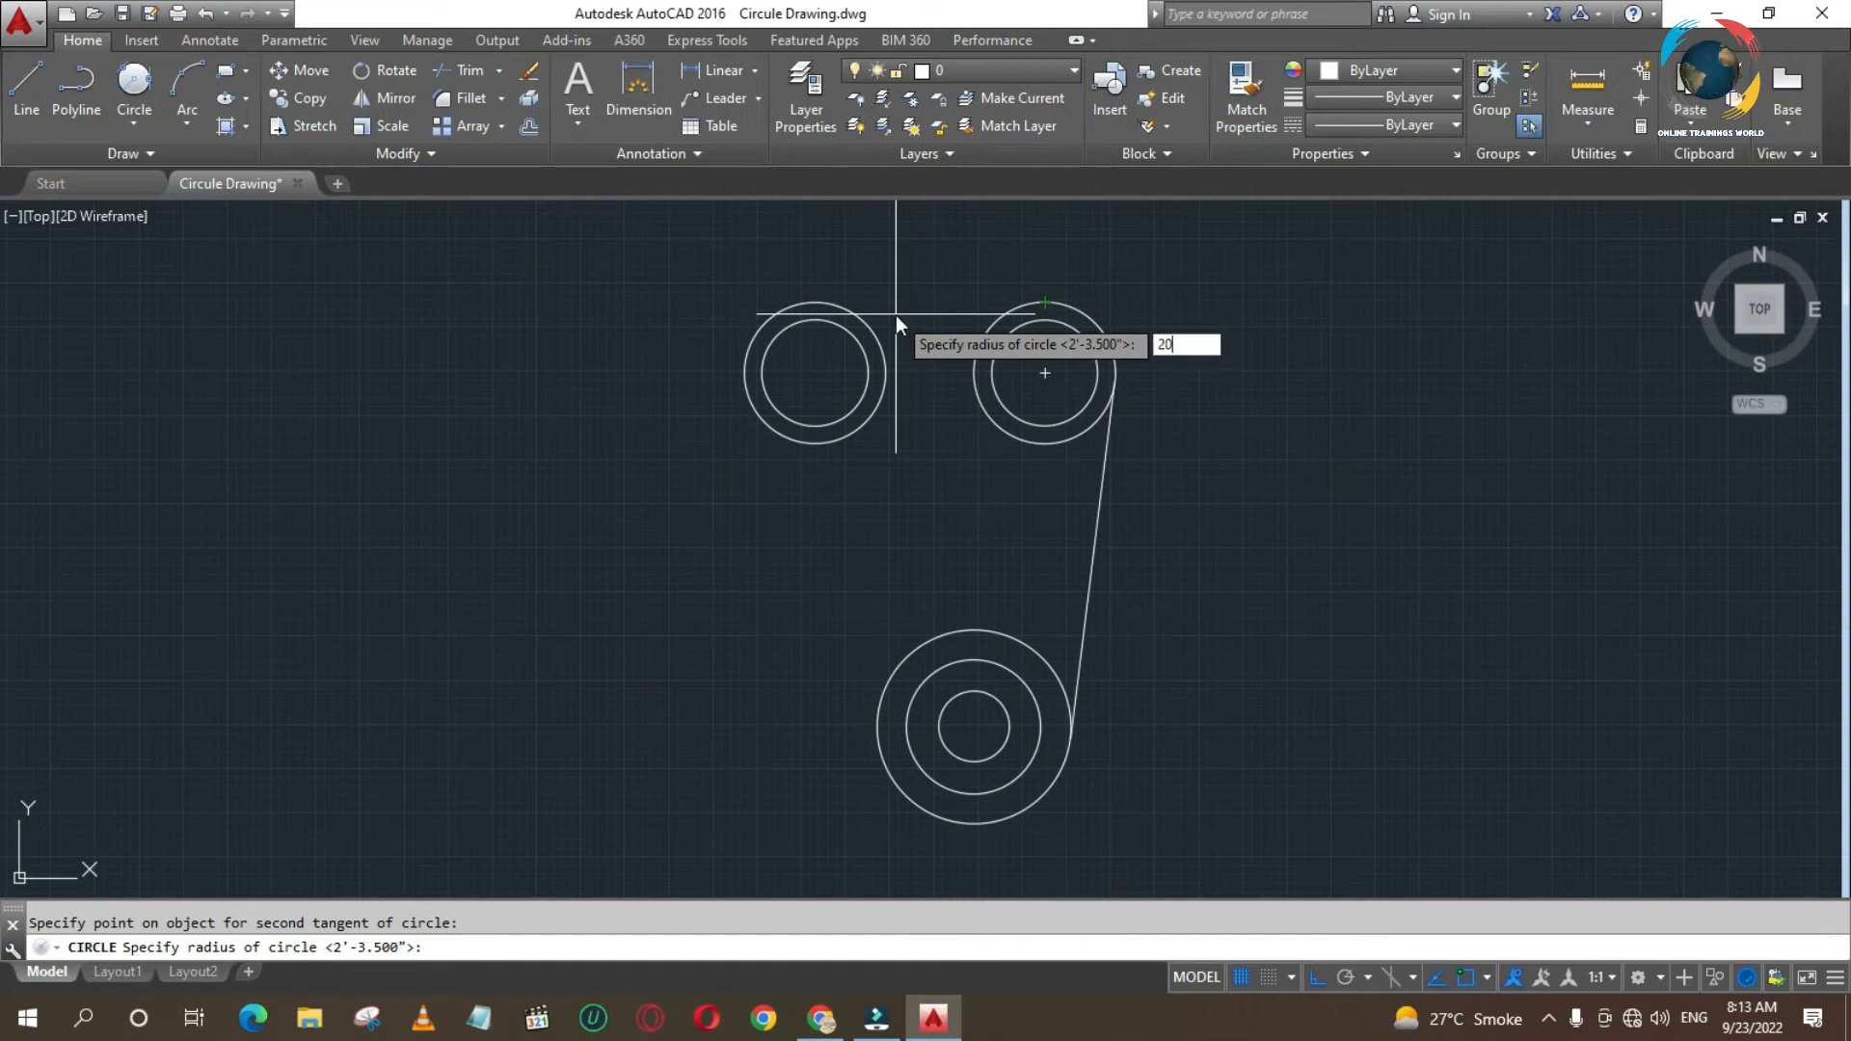
pyautogui.press('Return')
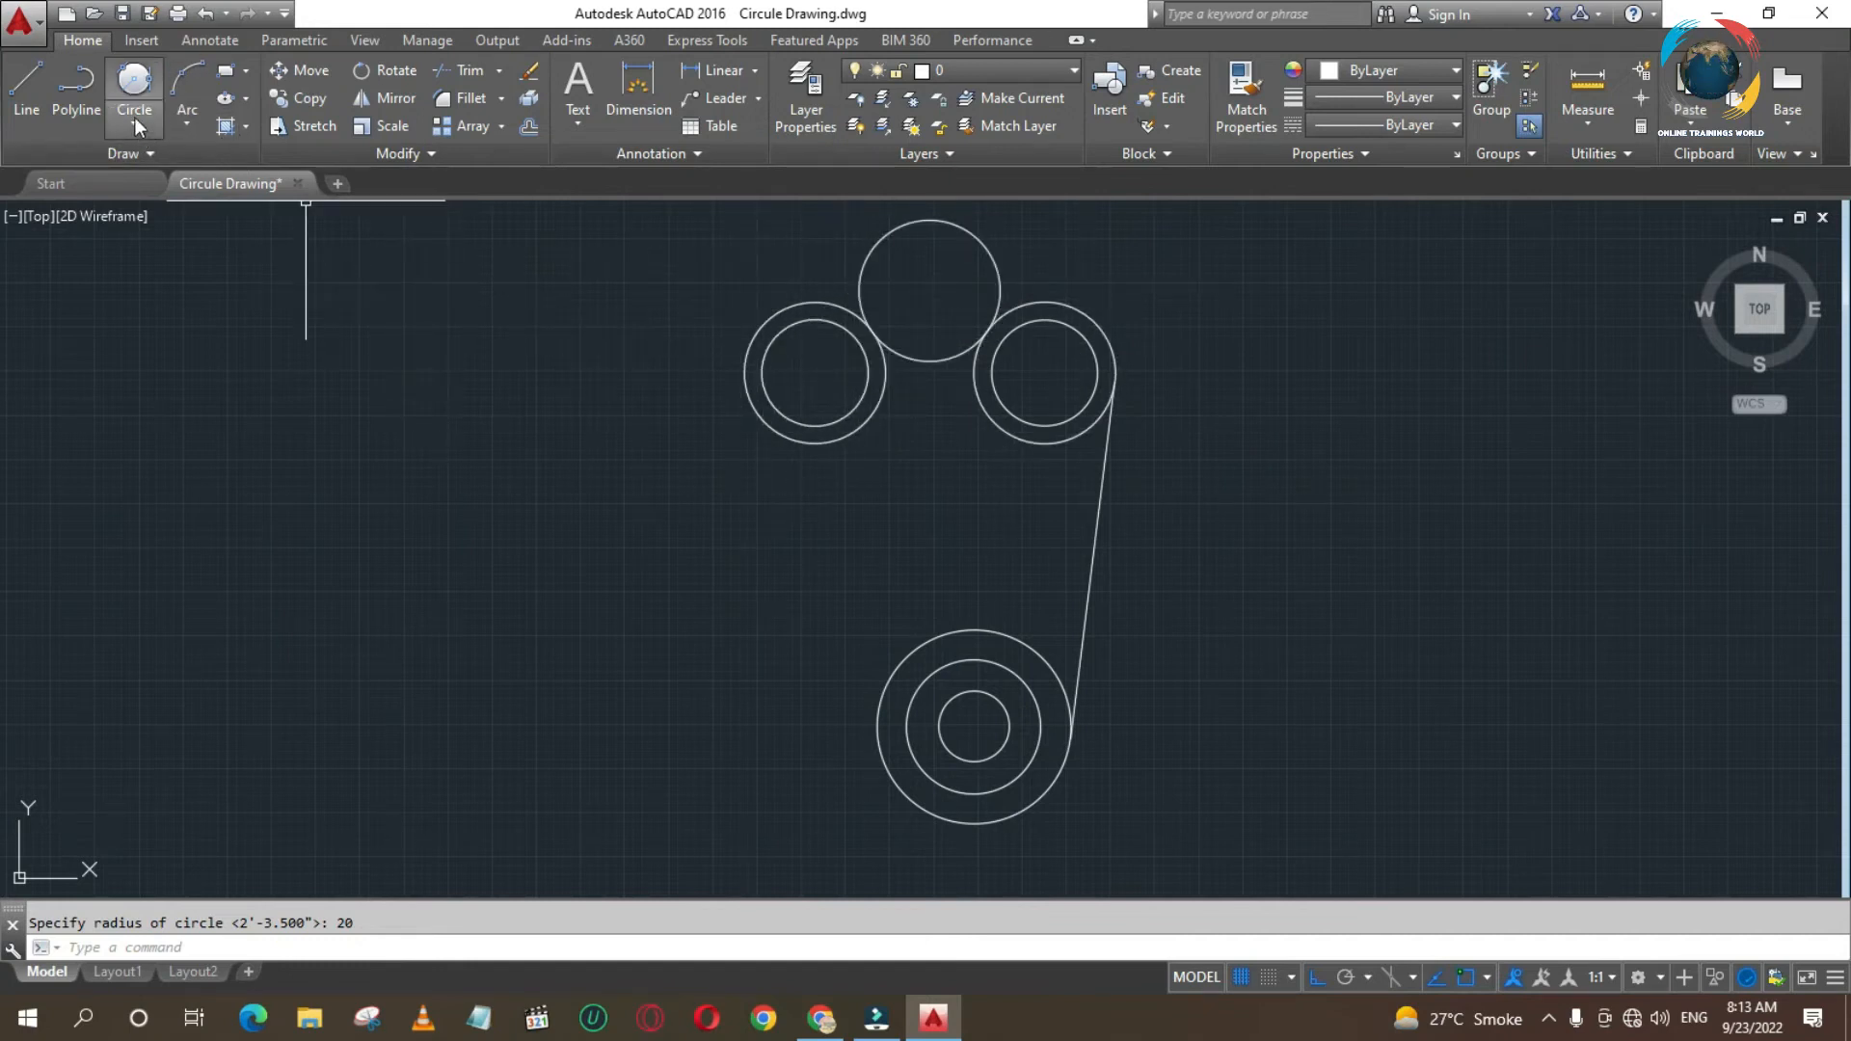
# - Try a radius 98 circle tangent to the left pair's outer circle and the largest lower circle, and undo it
pyautogui.click(134, 82)
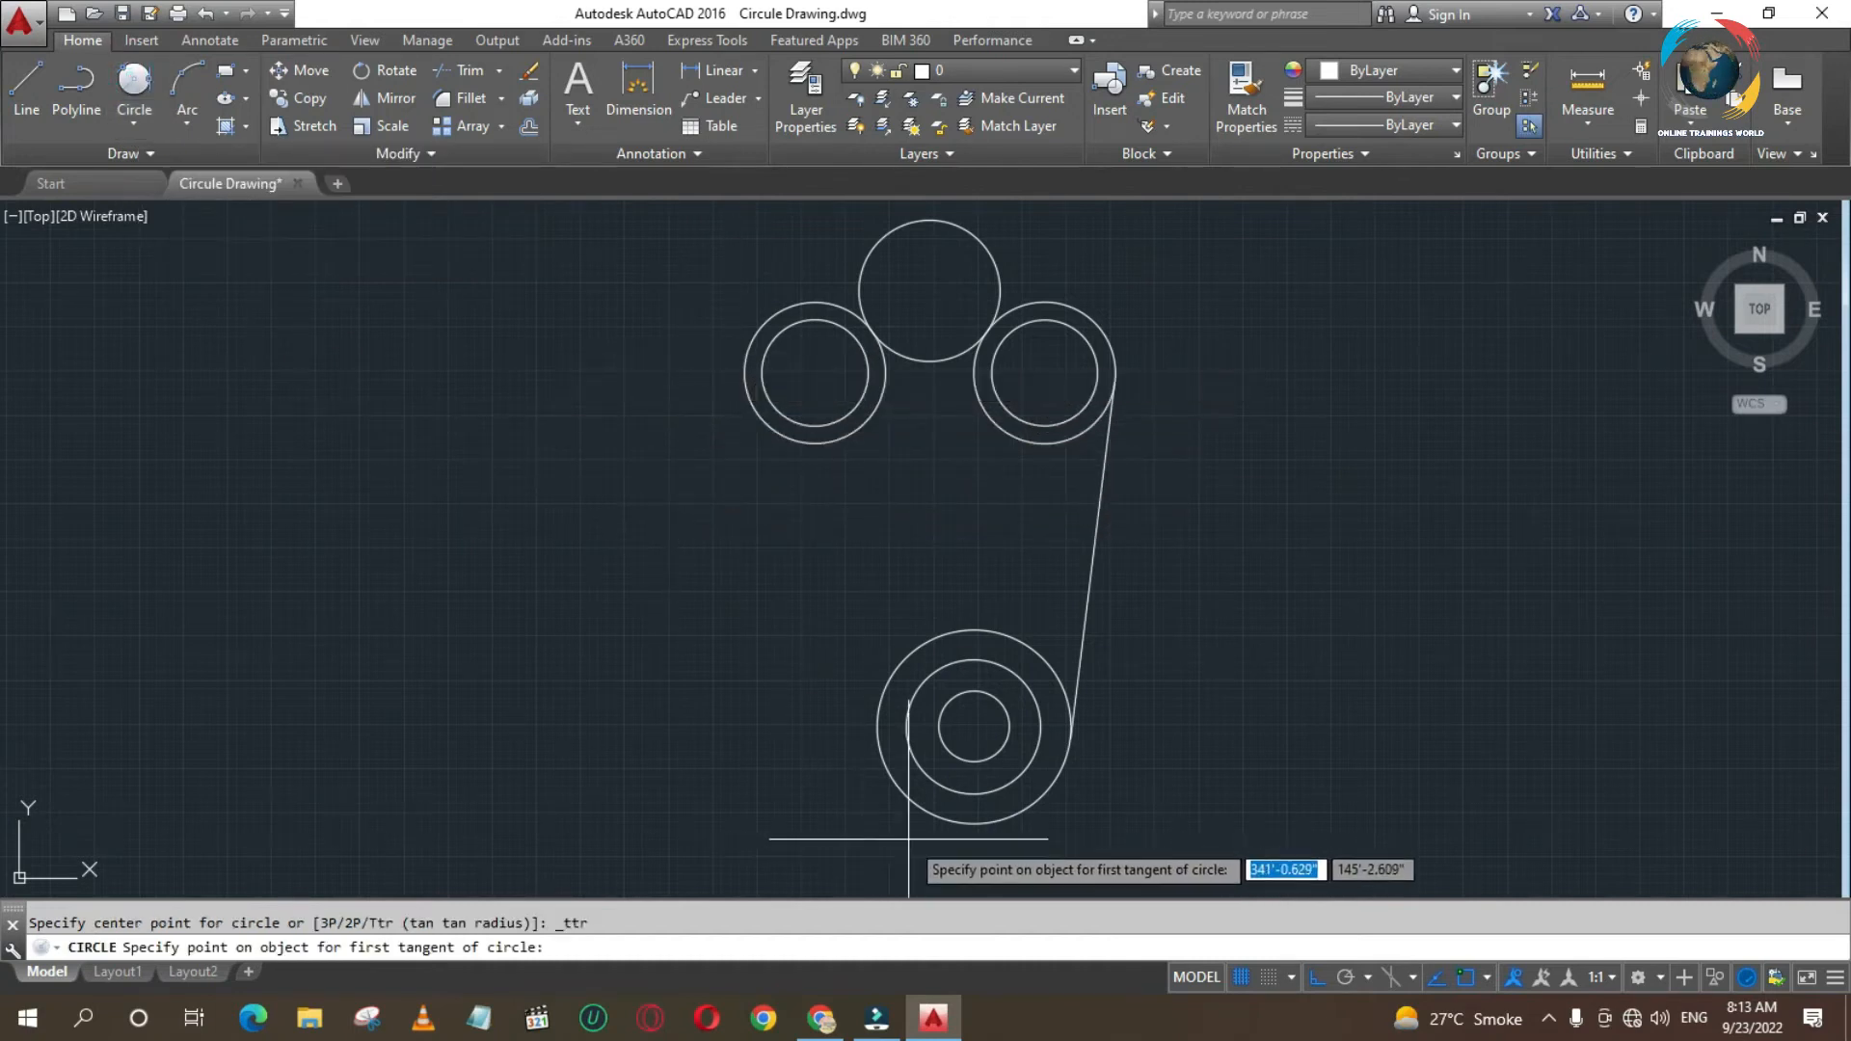
pyautogui.click(744, 370)
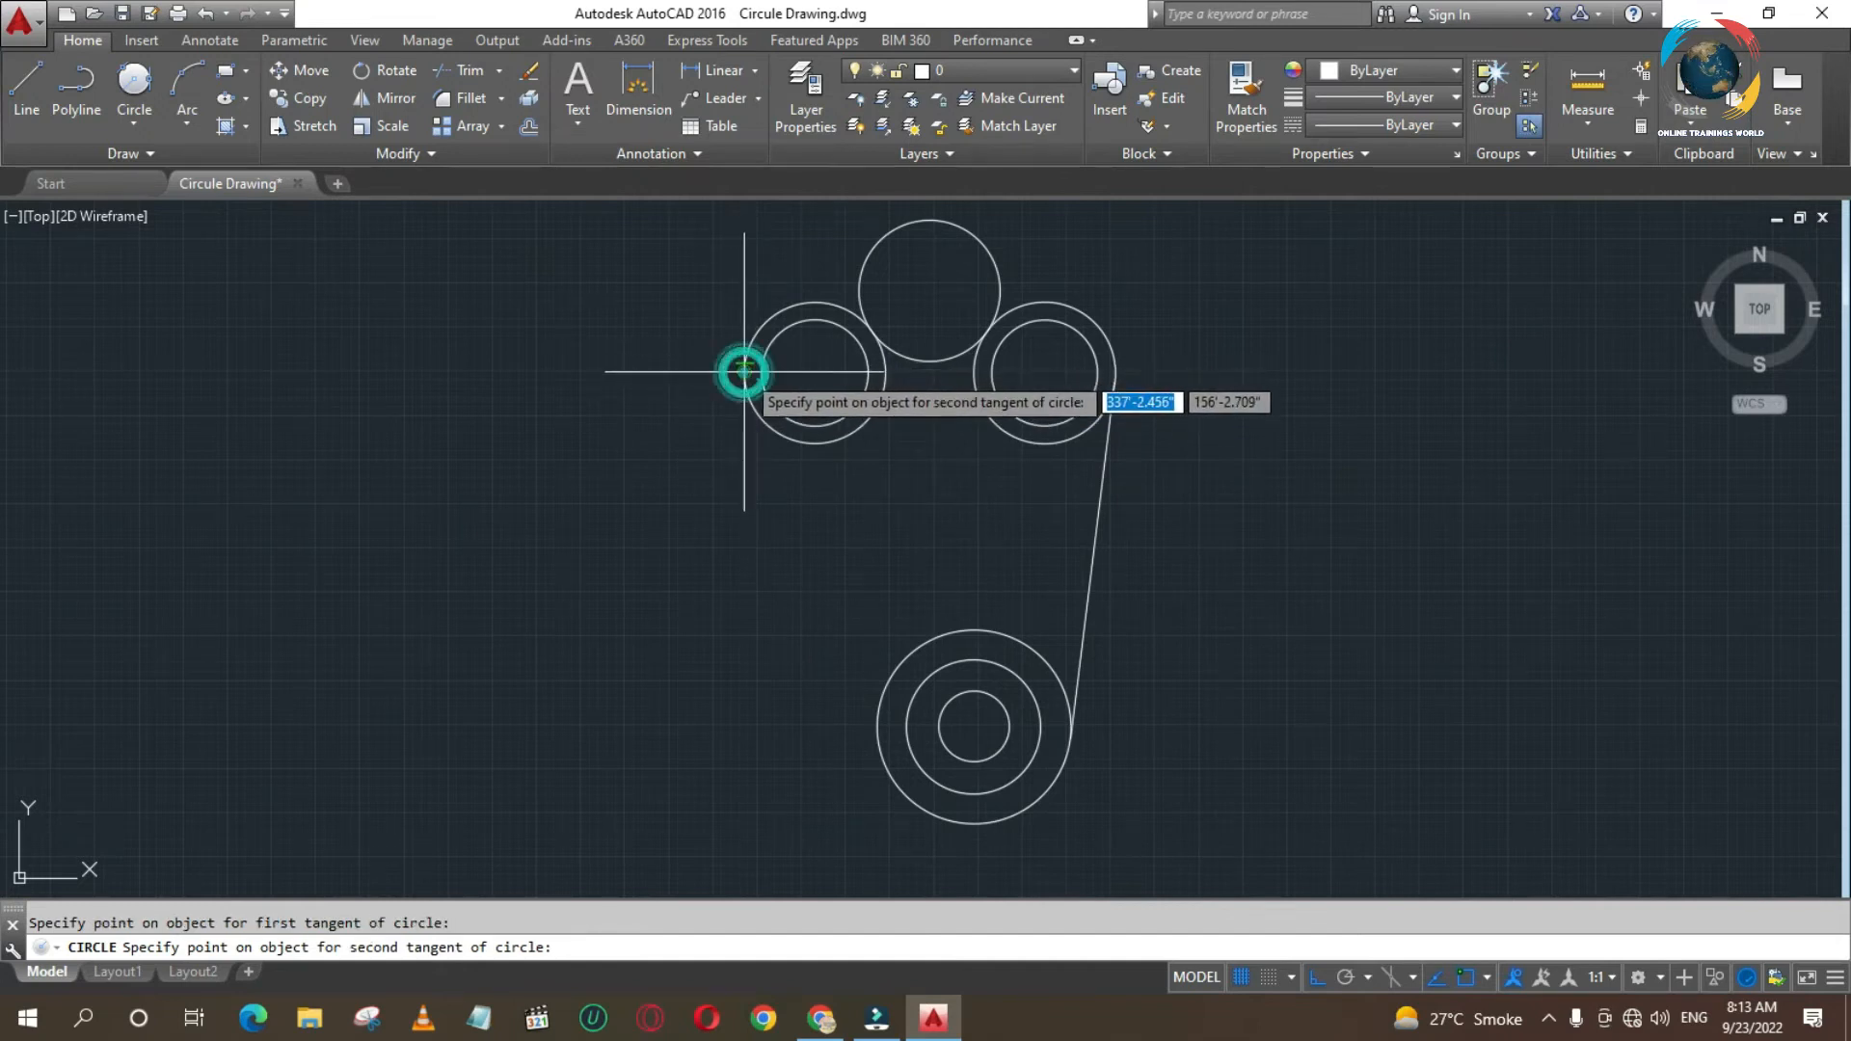
pyautogui.click(876, 743)
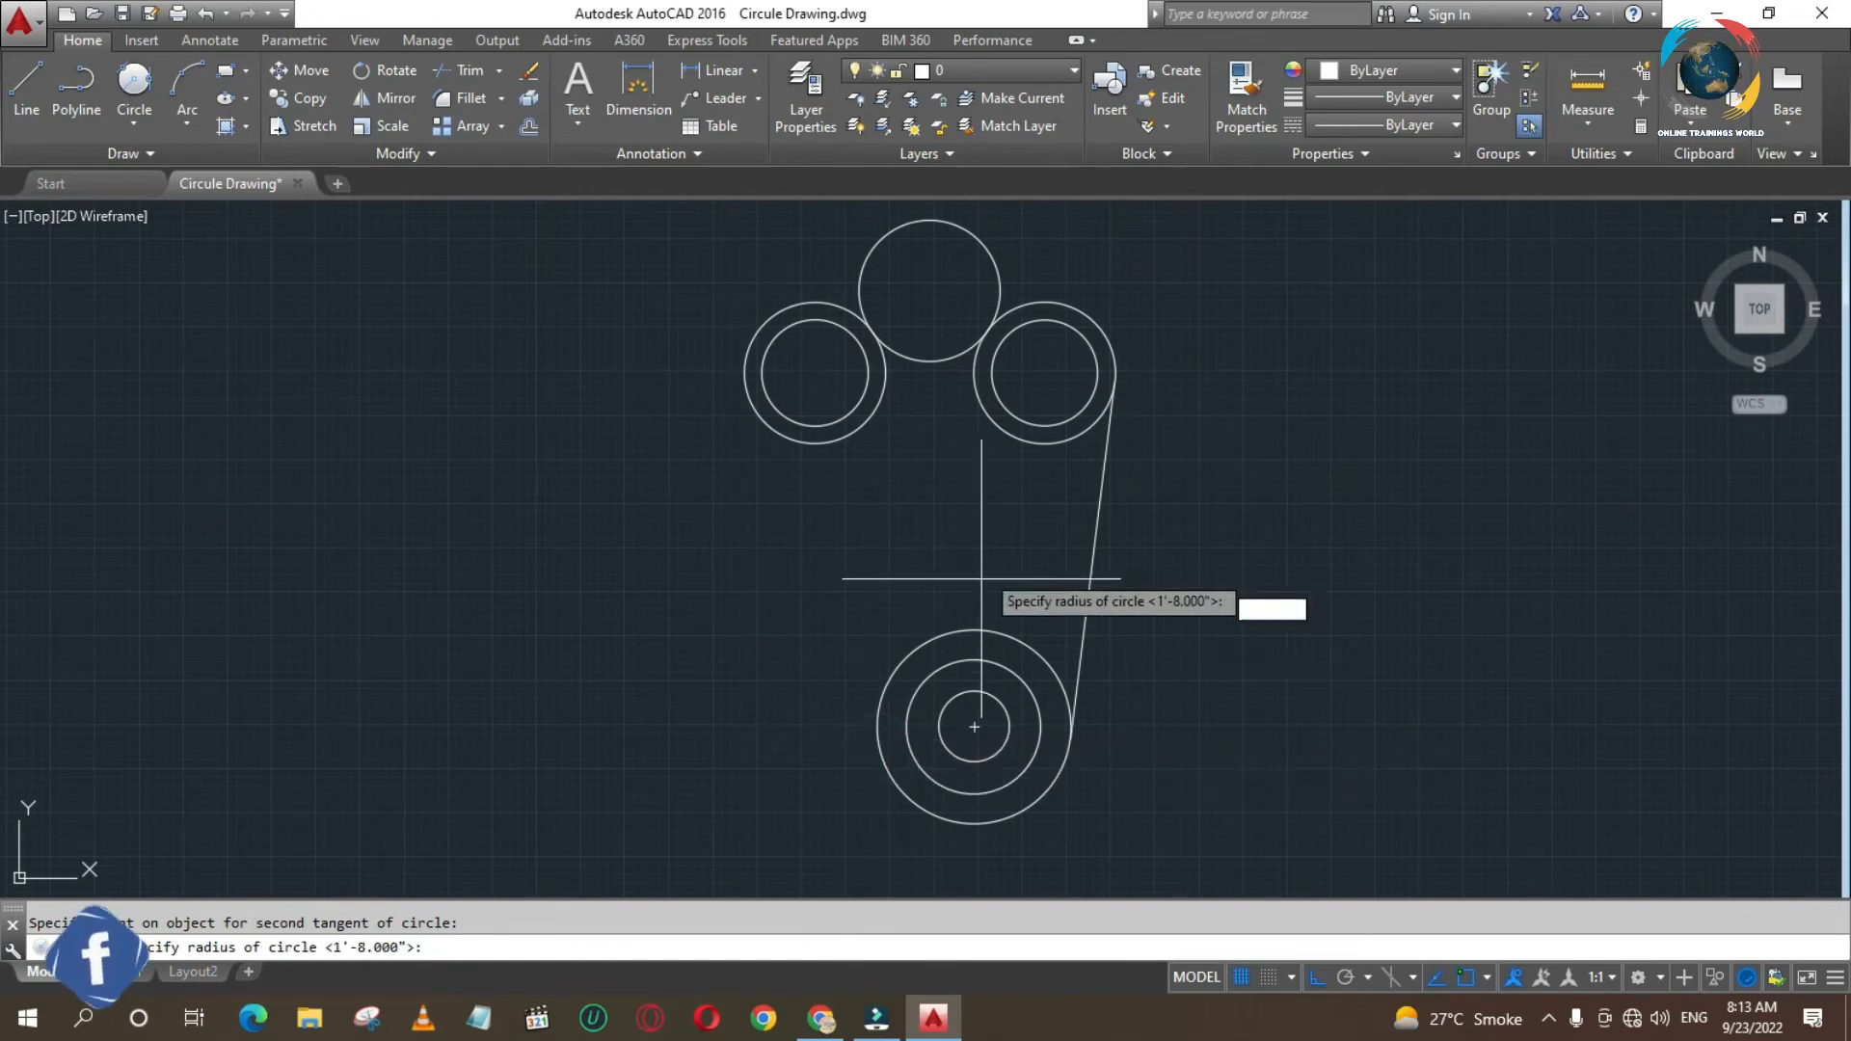
pyautogui.write('98')
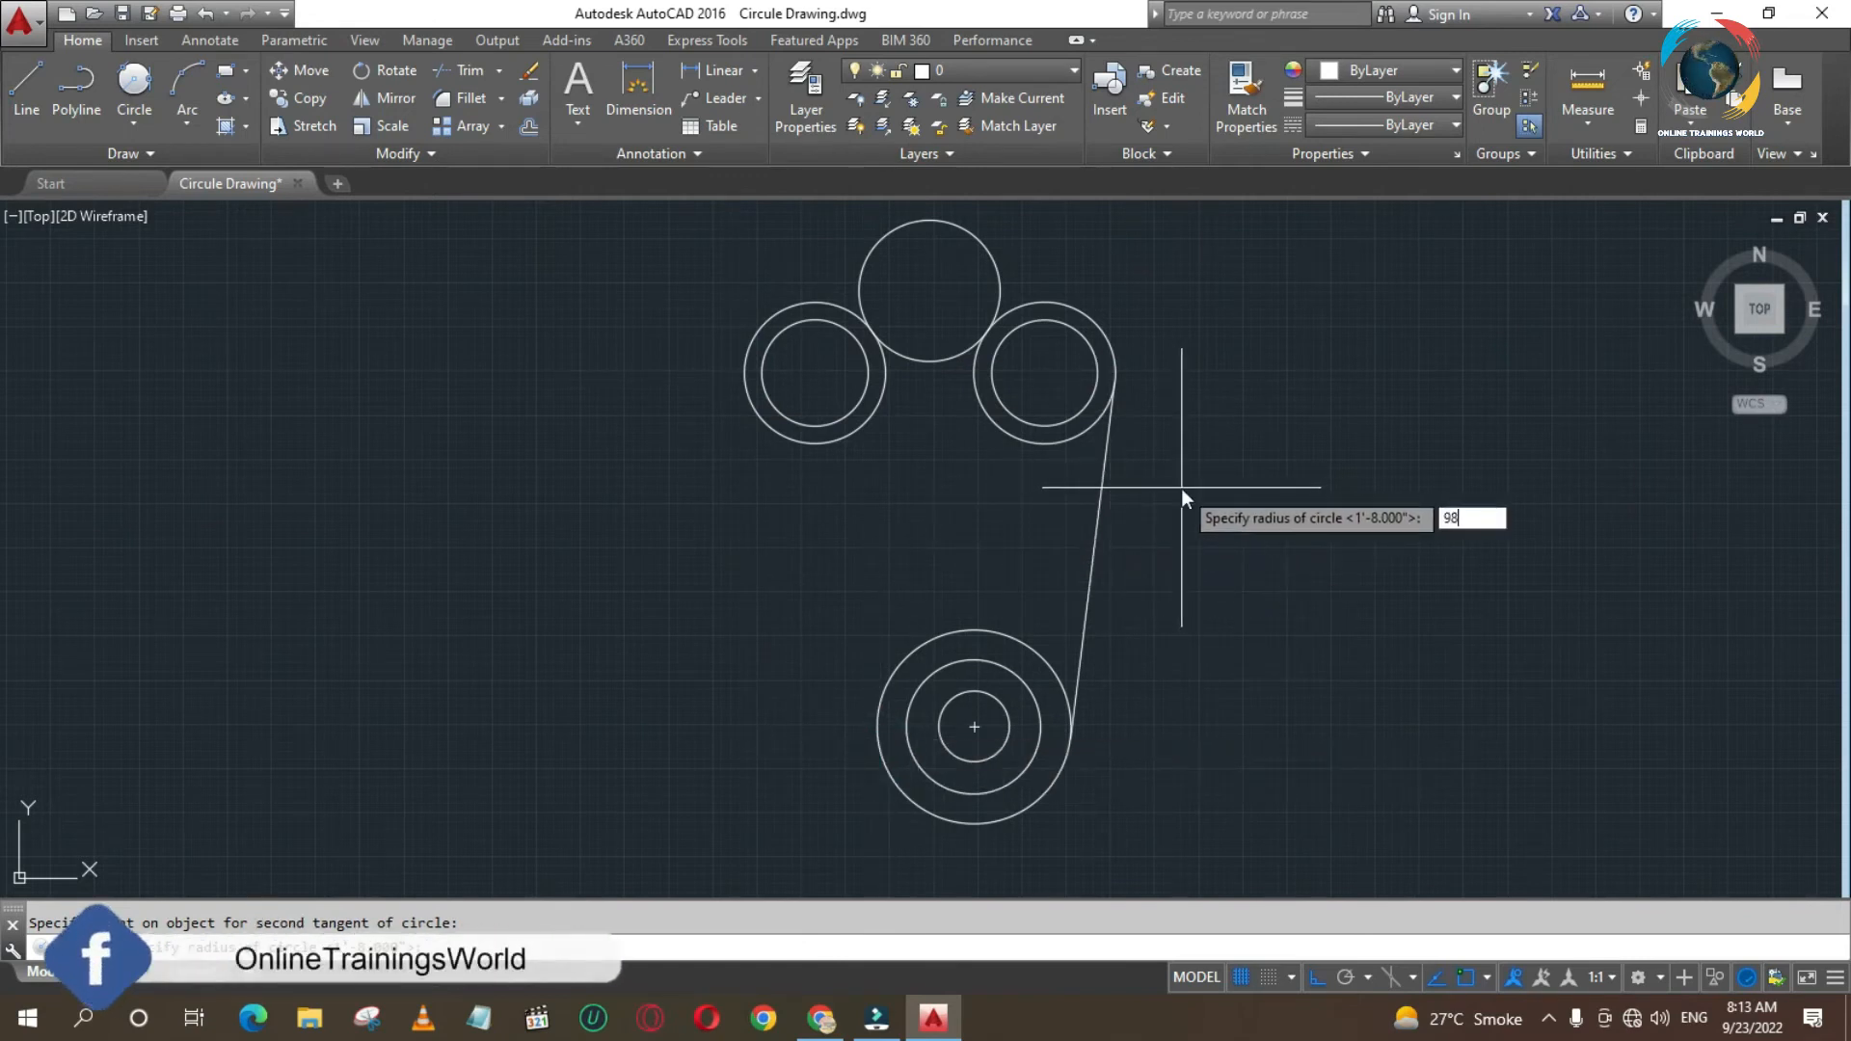
pyautogui.press('Return')
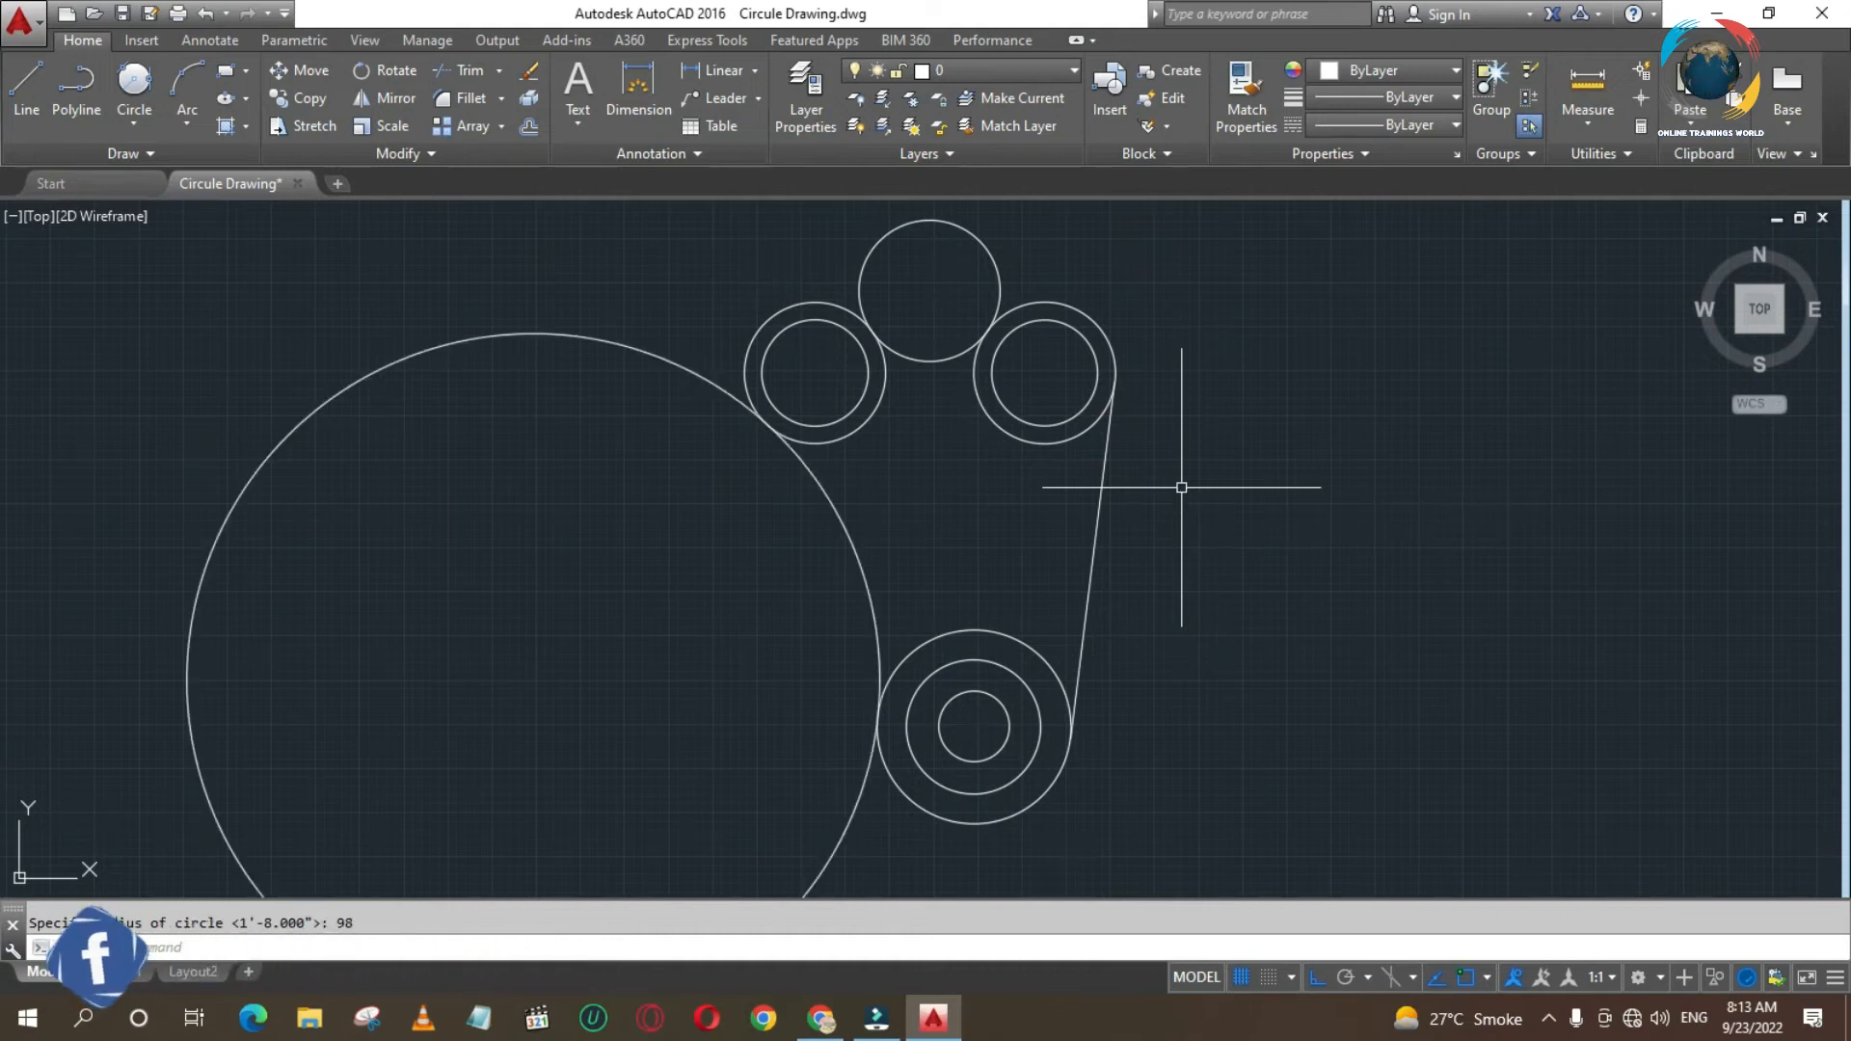
pyautogui.hotkey('ctrl', 'z')
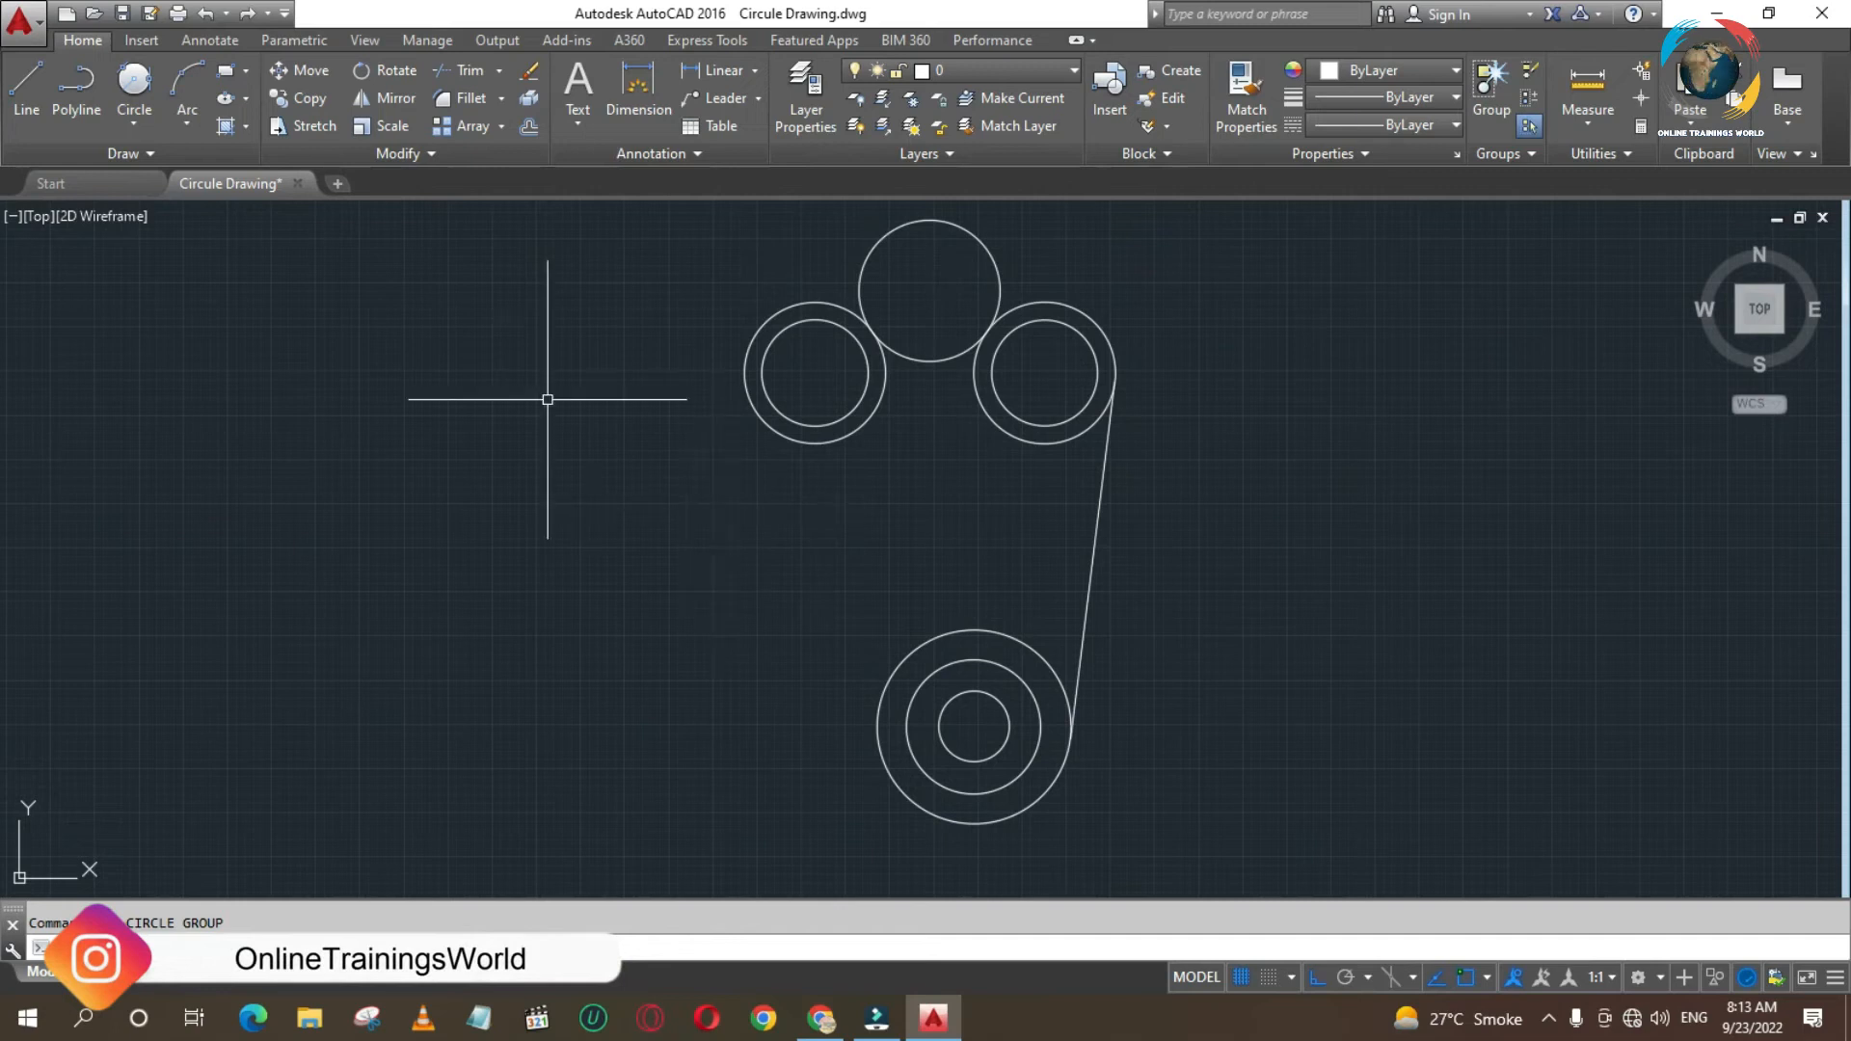
# - Try the radius 98 tangent circle again, picking the largest lower circle before the left pair's outer circle, and erase it
pyautogui.click(135, 90)
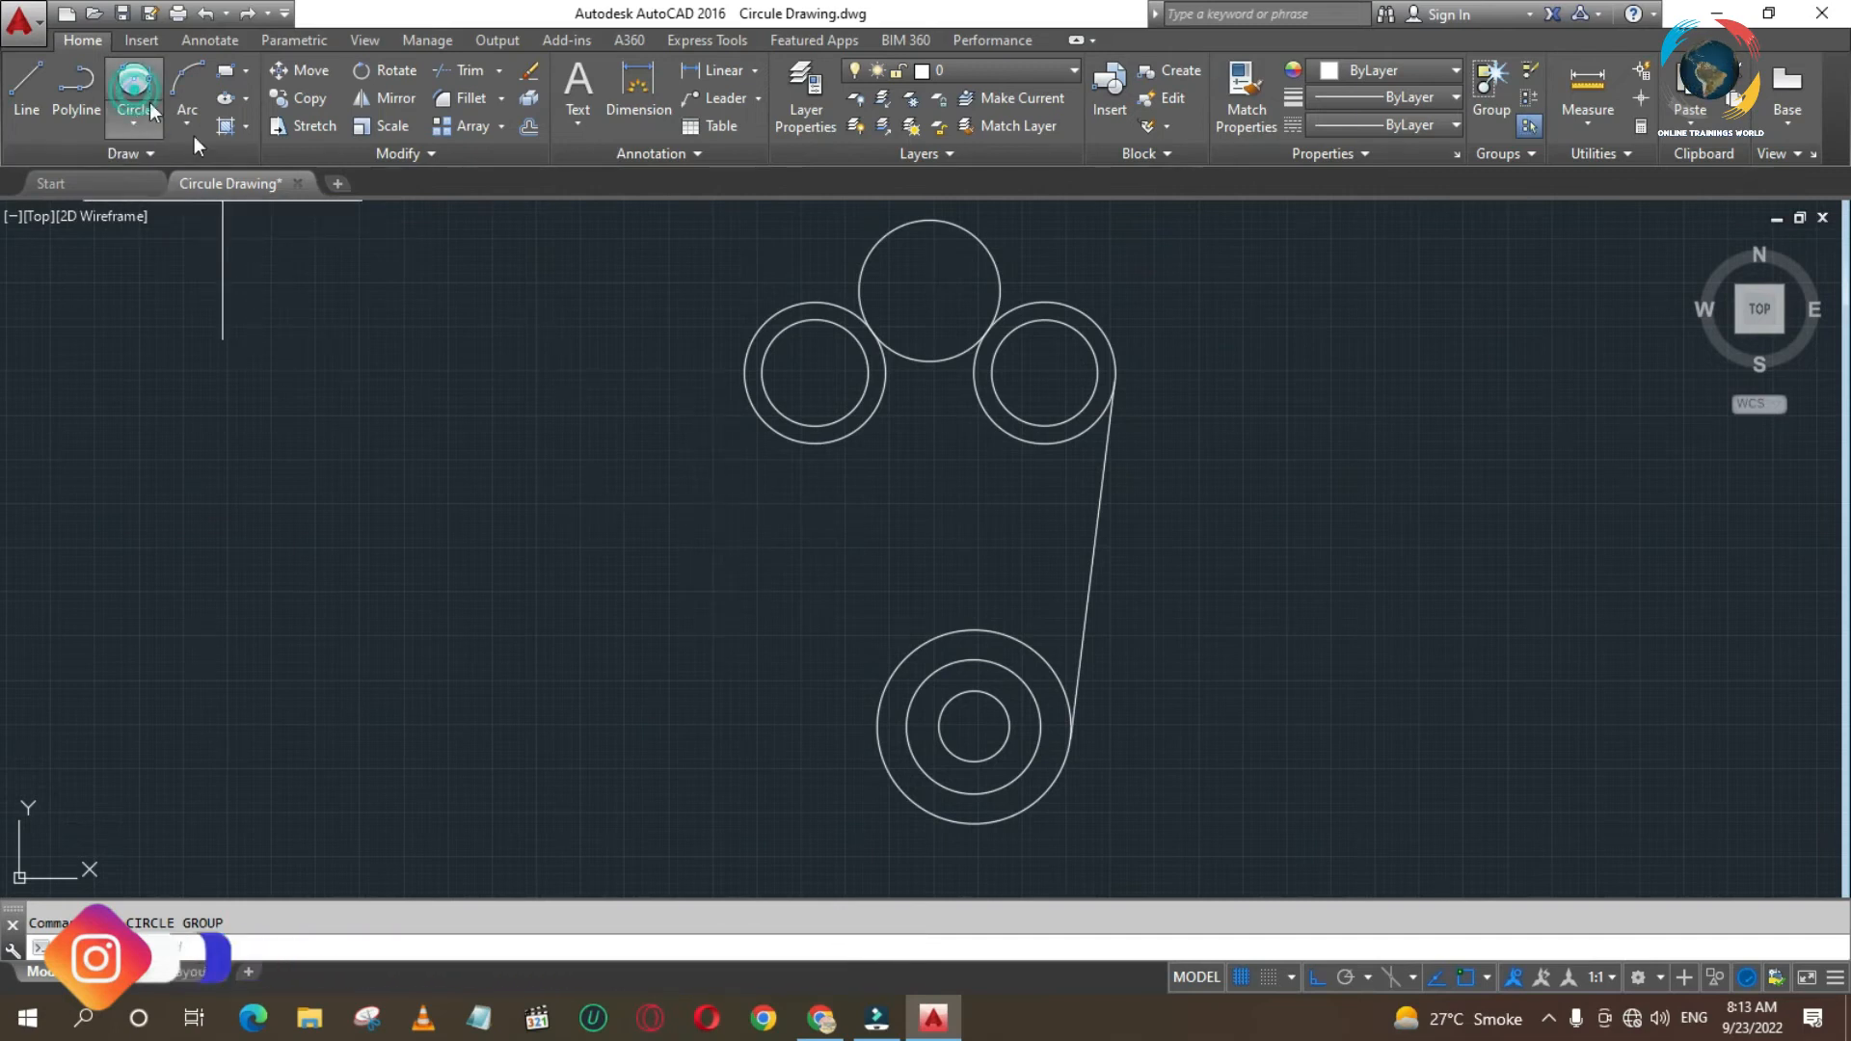
pyautogui.click(858, 742)
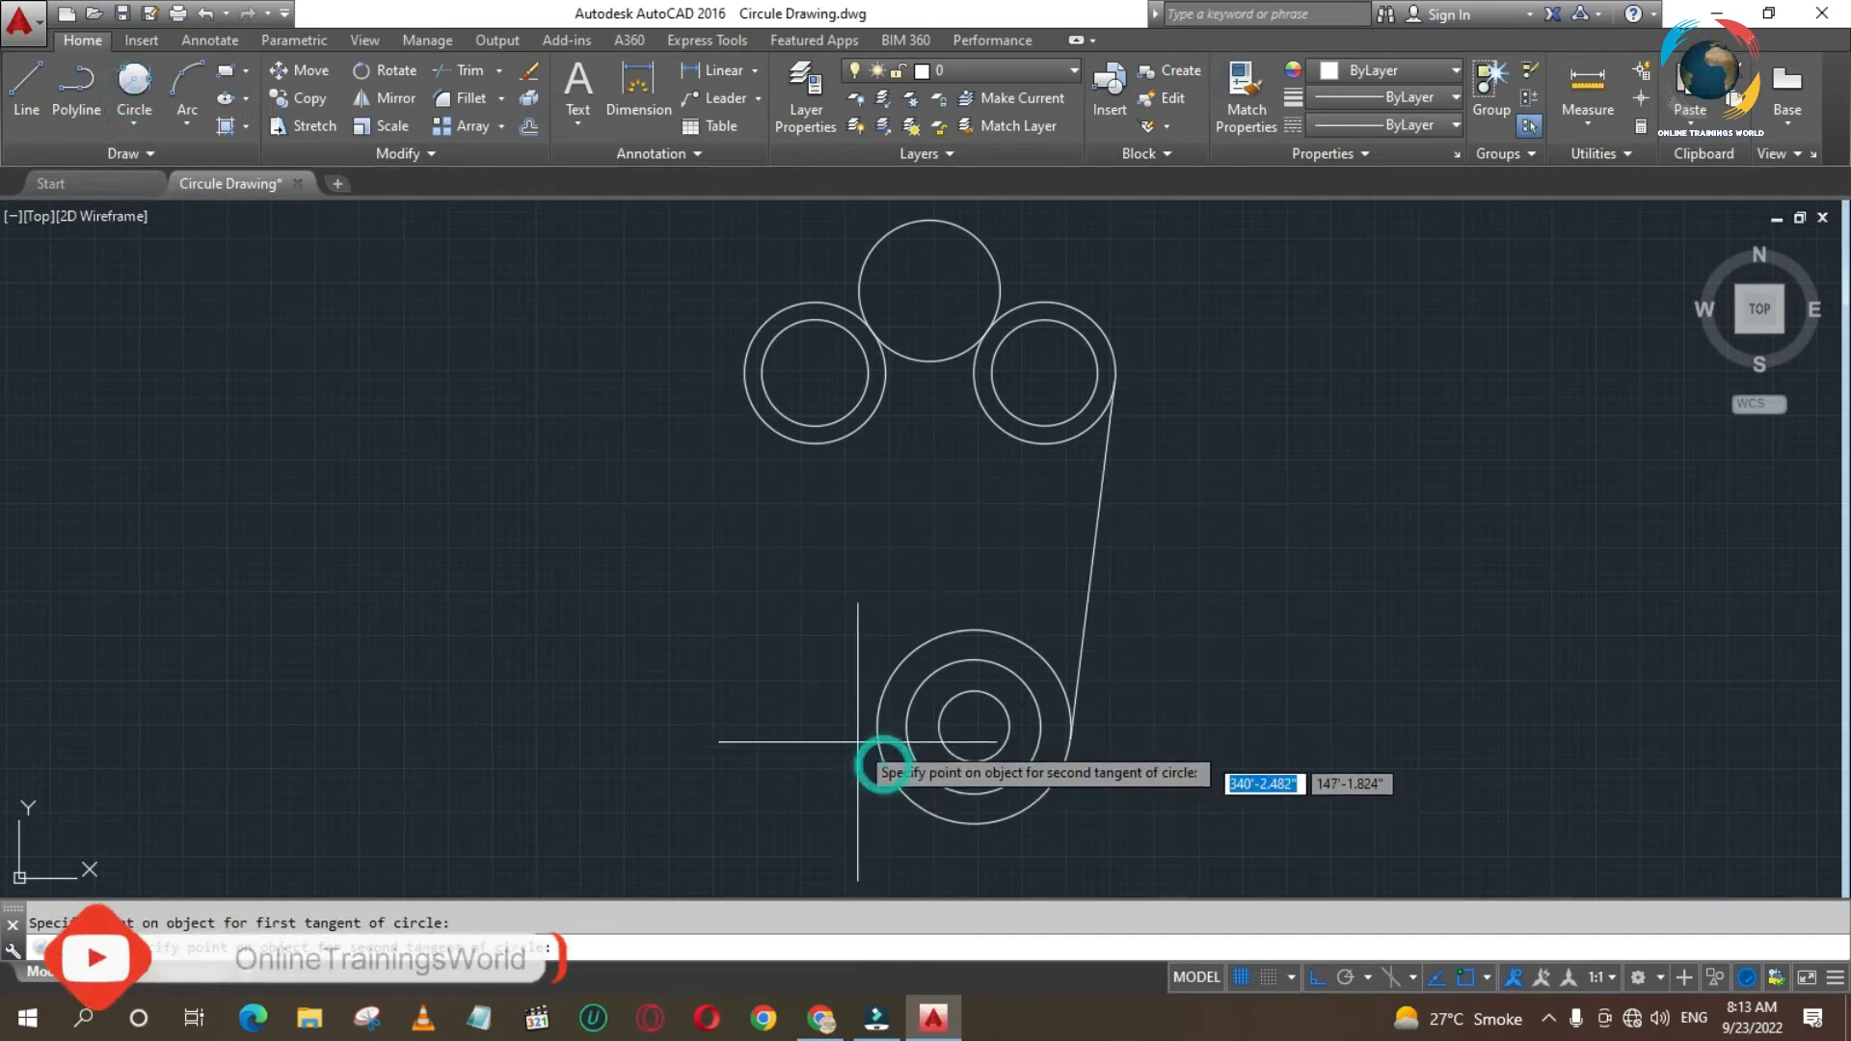
pyautogui.click(742, 375)
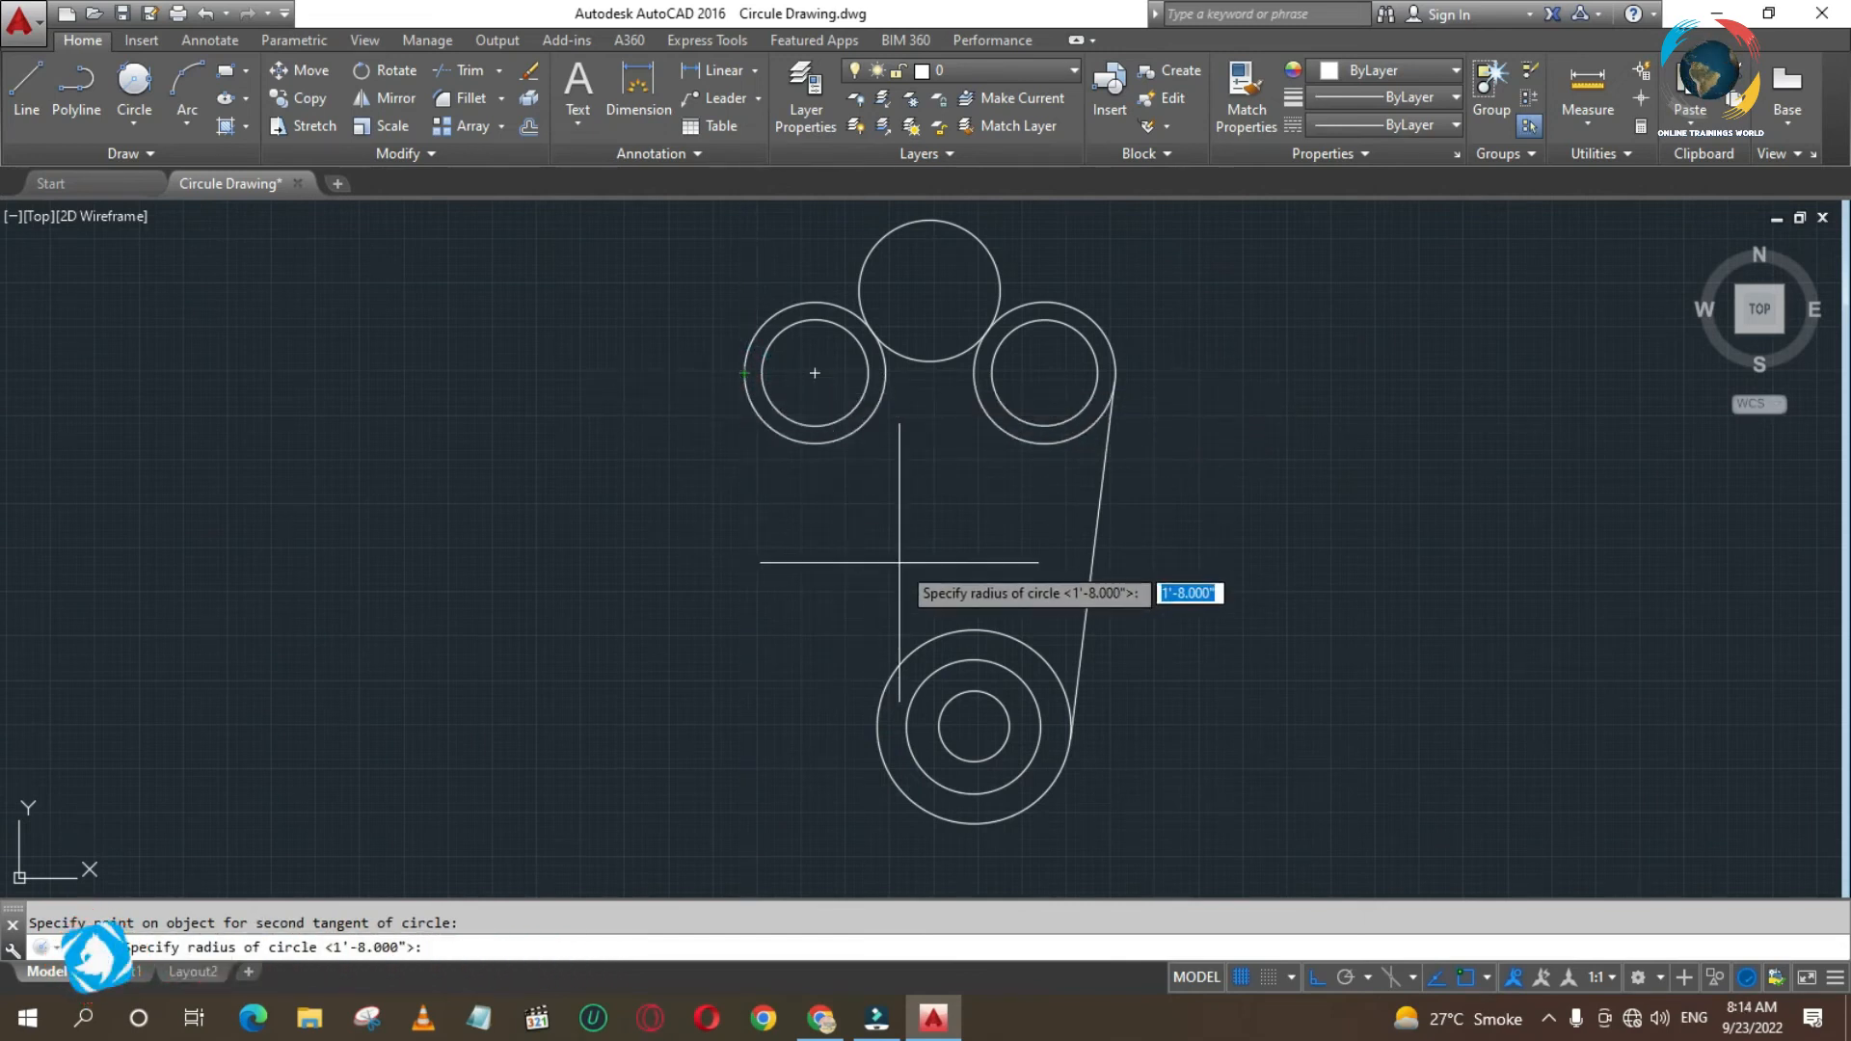
pyautogui.write('98')
pyautogui.press('Return')
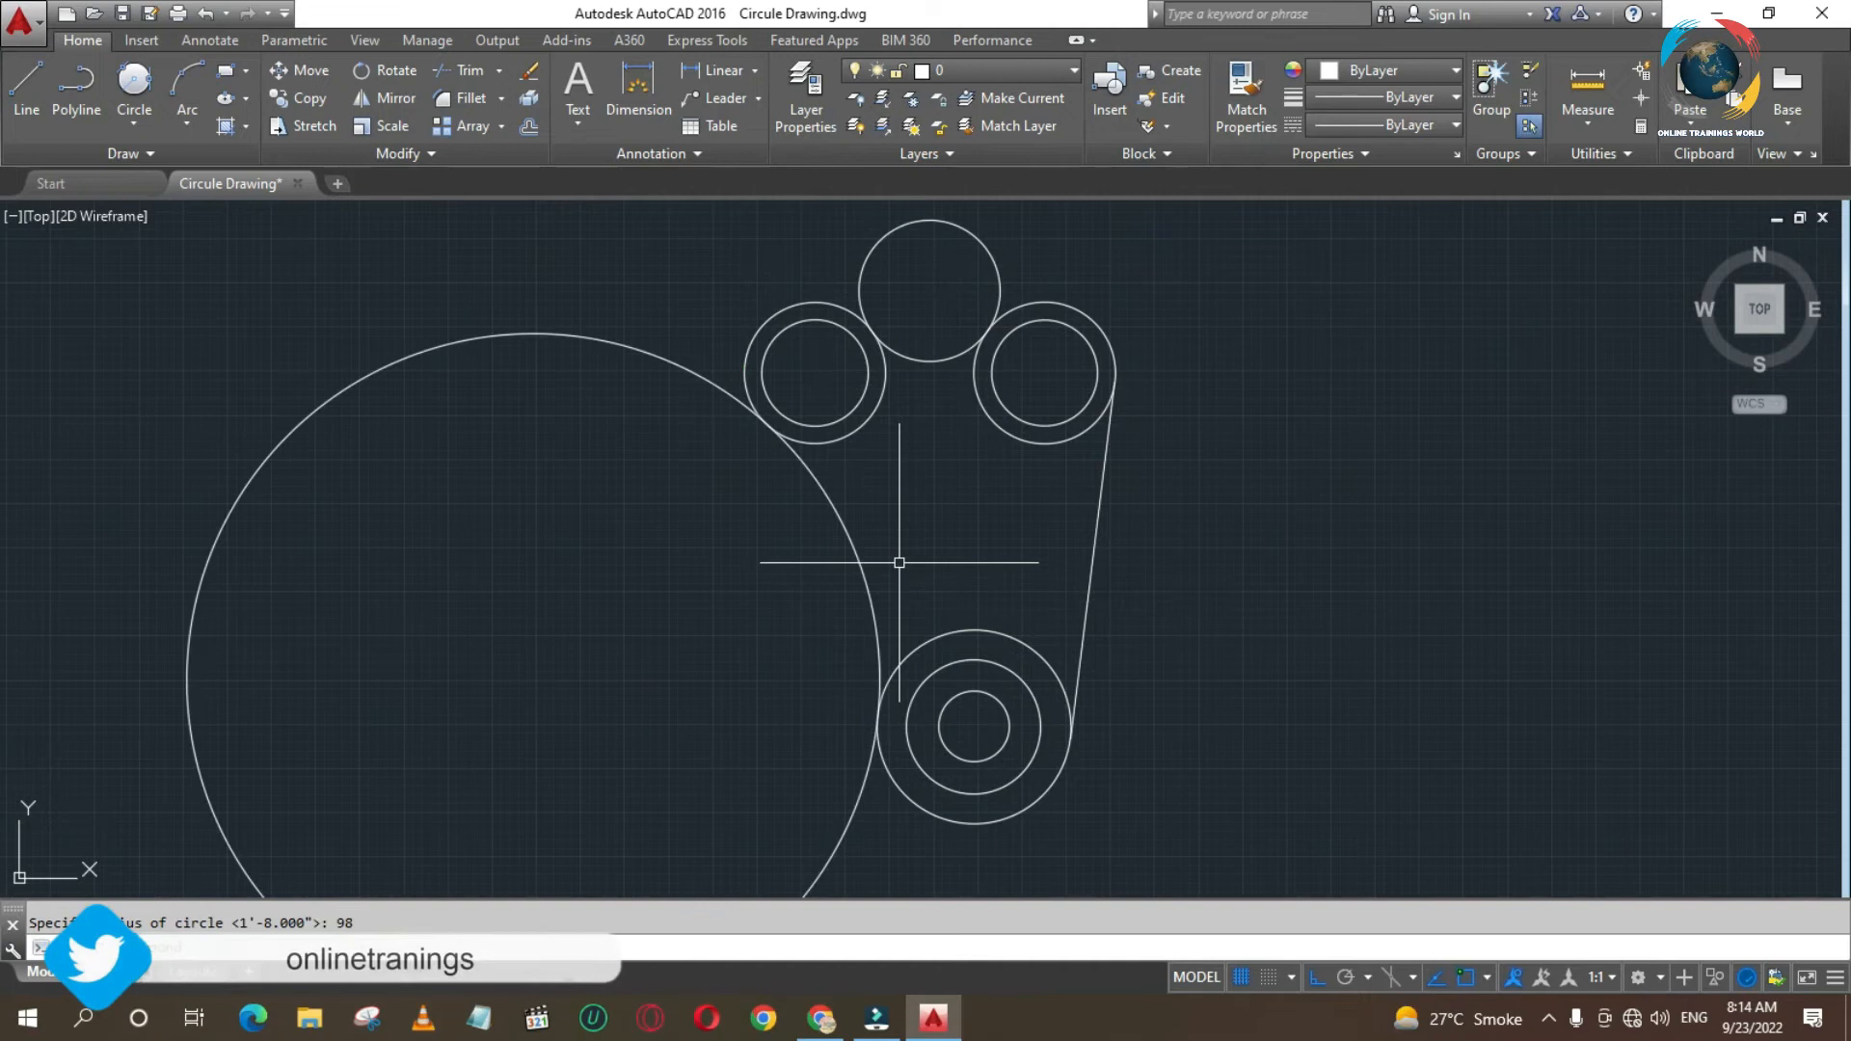
pyautogui.press('Return')
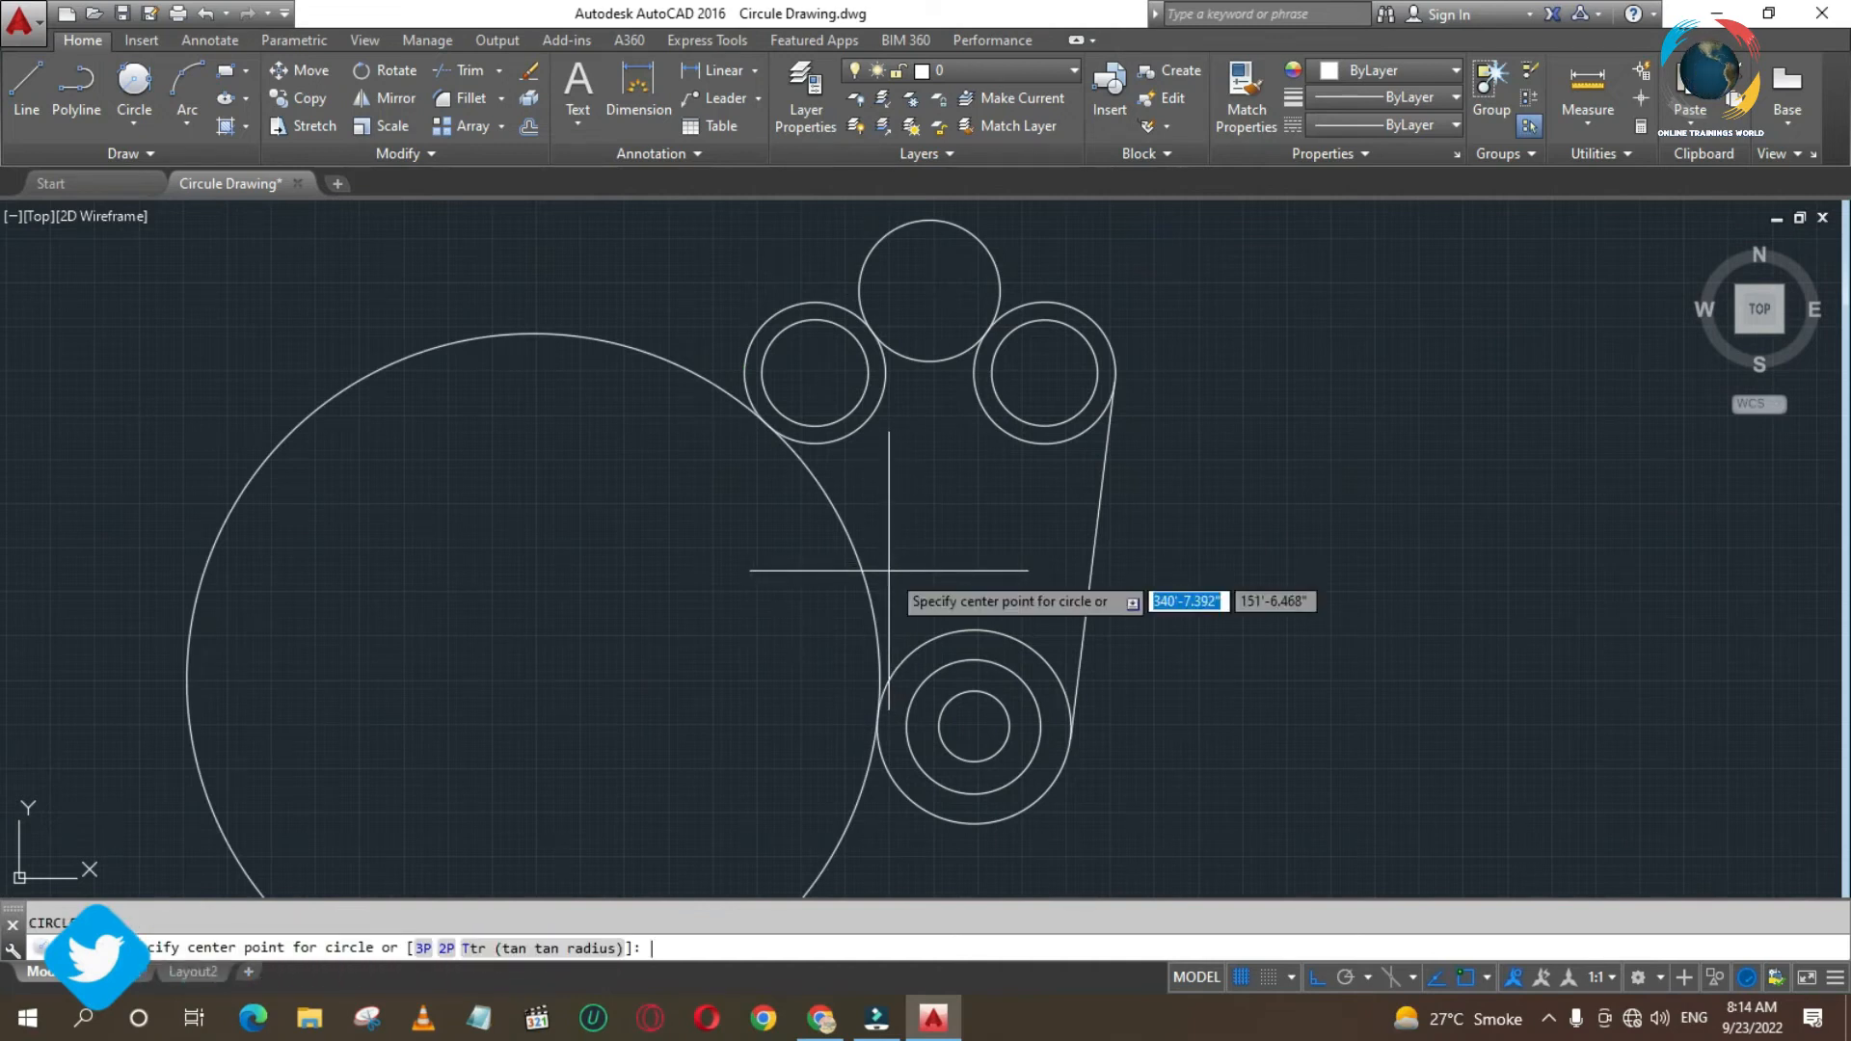
pyautogui.press('Escape')
pyautogui.click(853, 537)
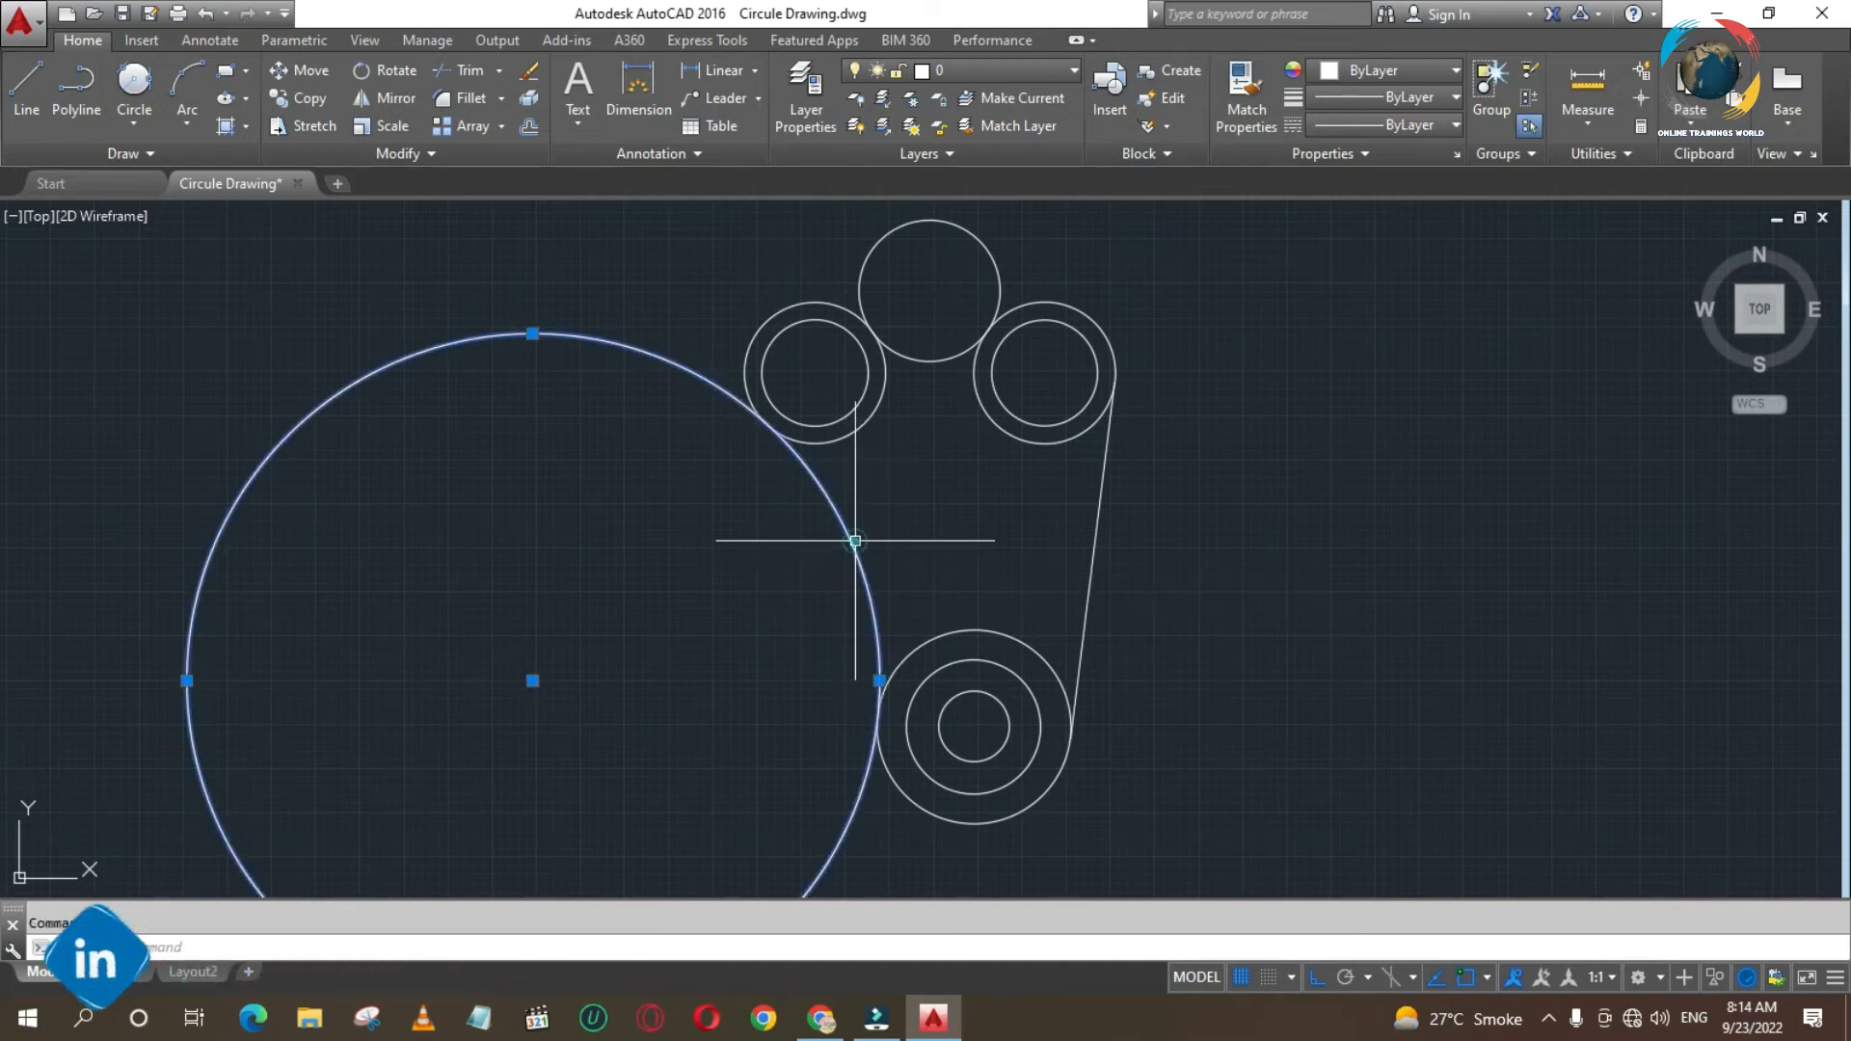
pyautogui.press('Delete')
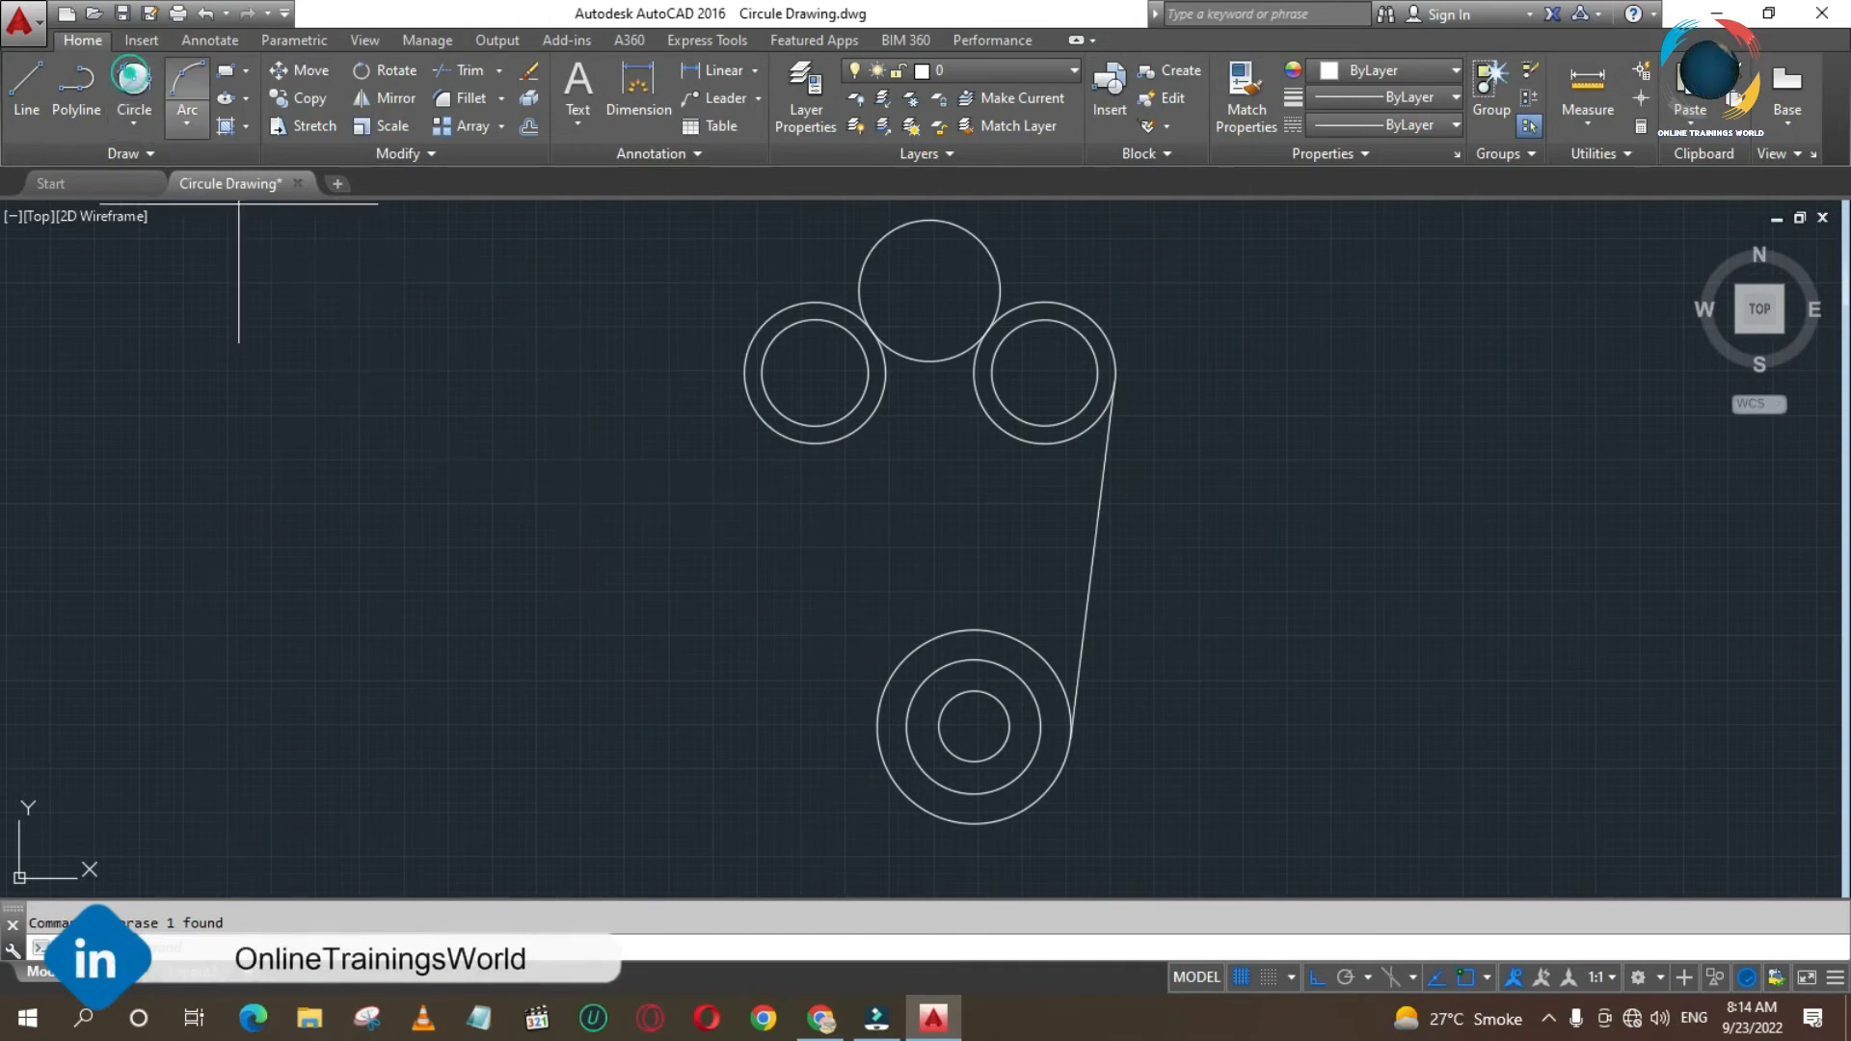
# - Draw a tangent-tangent-radius circle of radius 98 touching the far sides of the left pair's outer circle and the largest lower circle
pyautogui.click(134, 85)
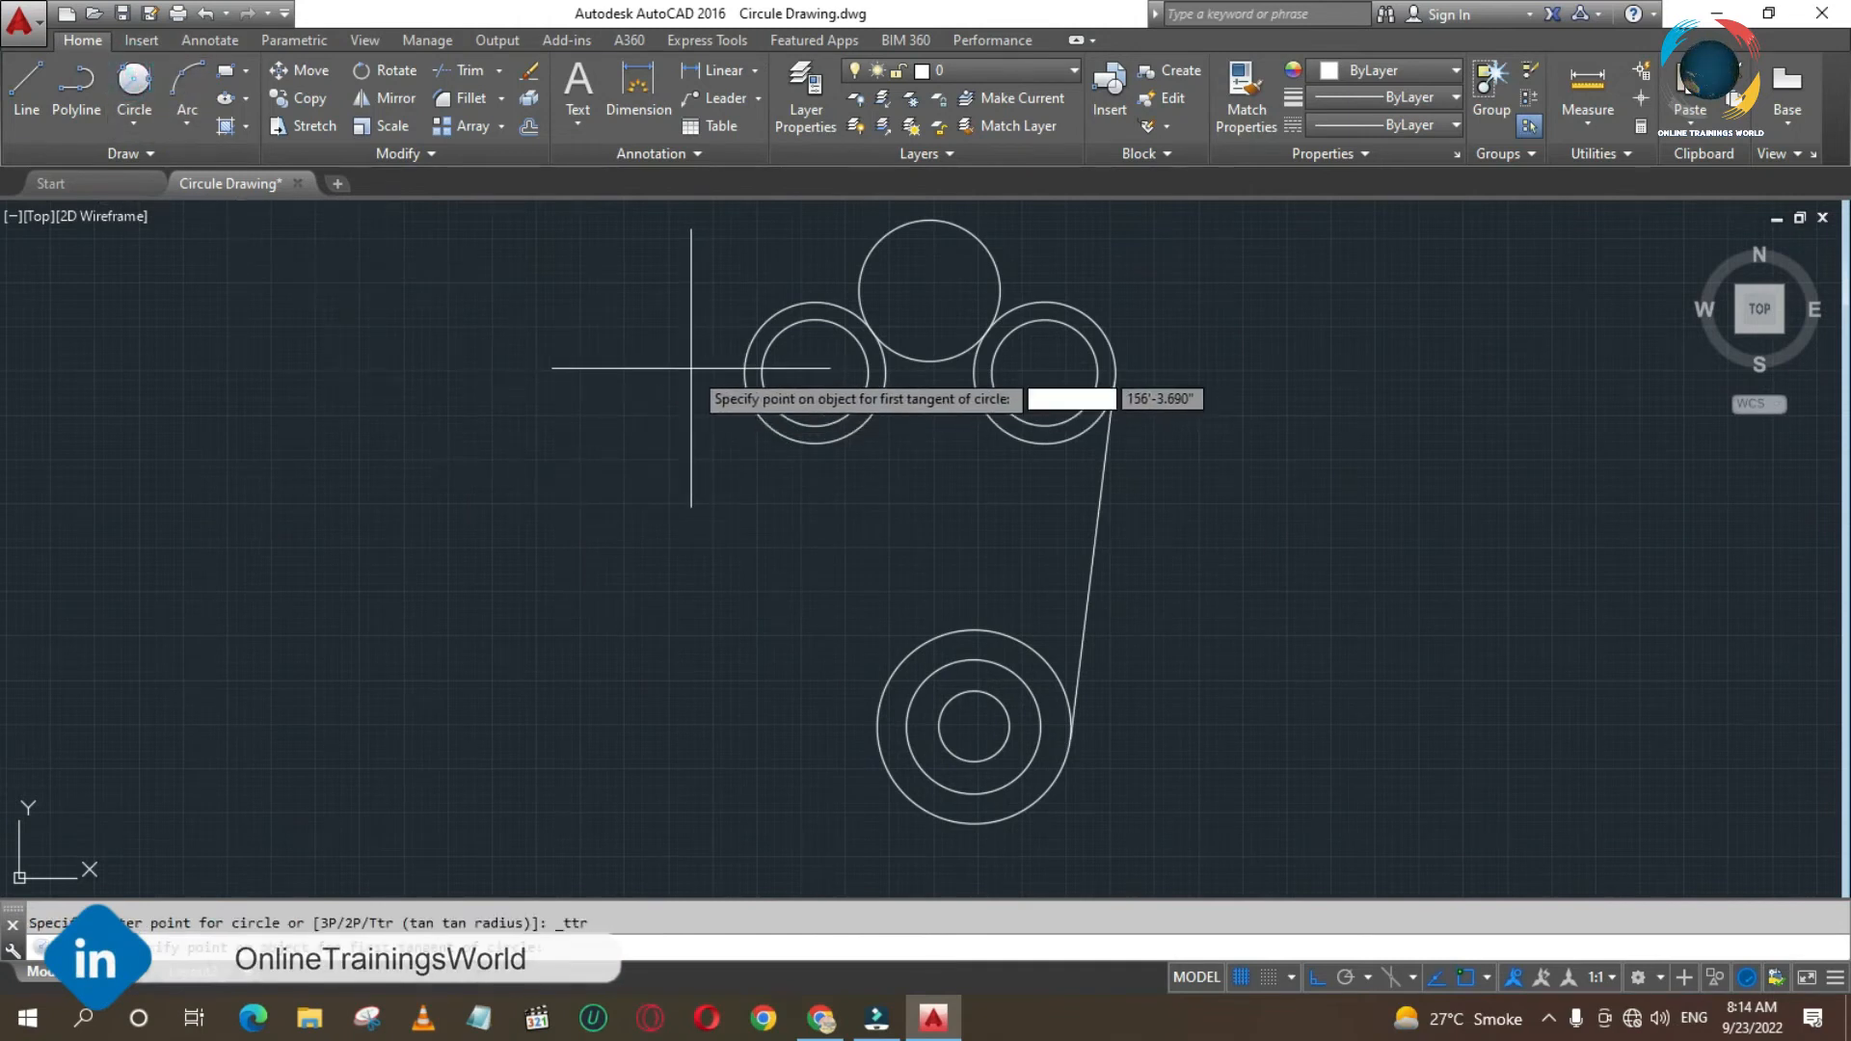
pyautogui.click(744, 367)
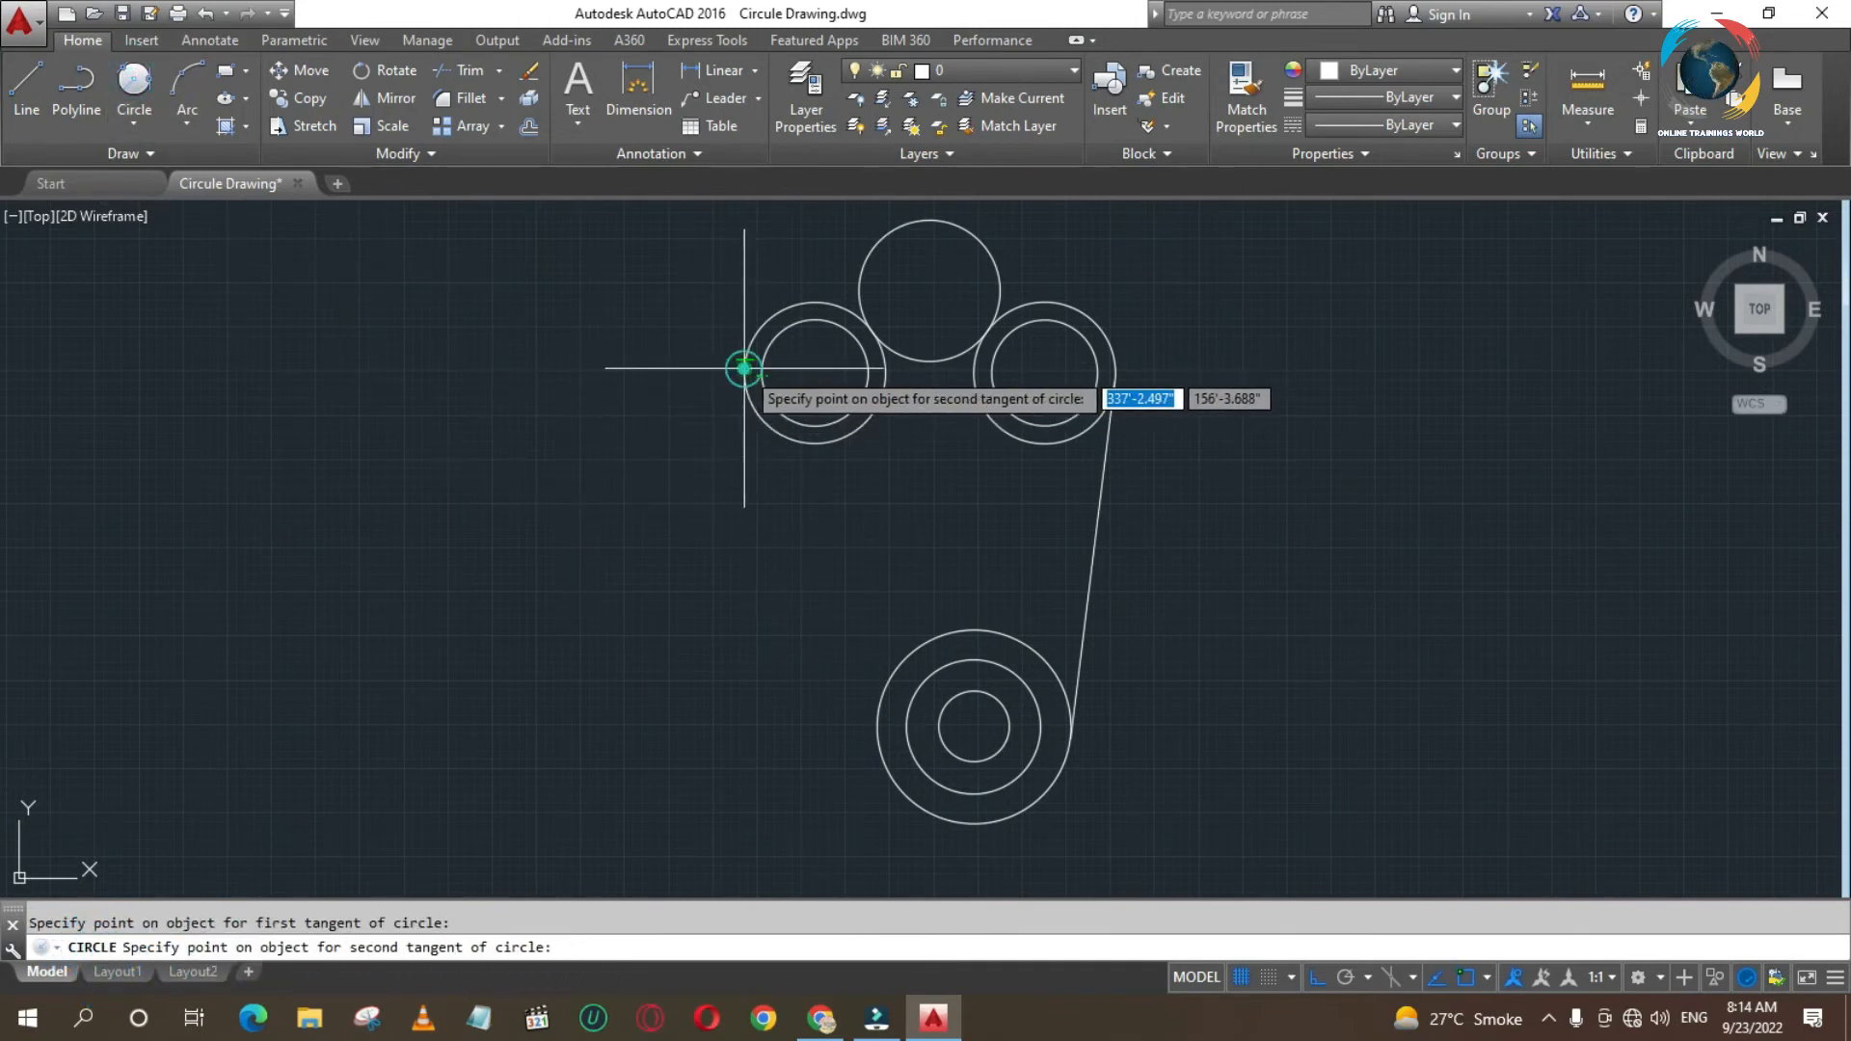
pyautogui.click(887, 766)
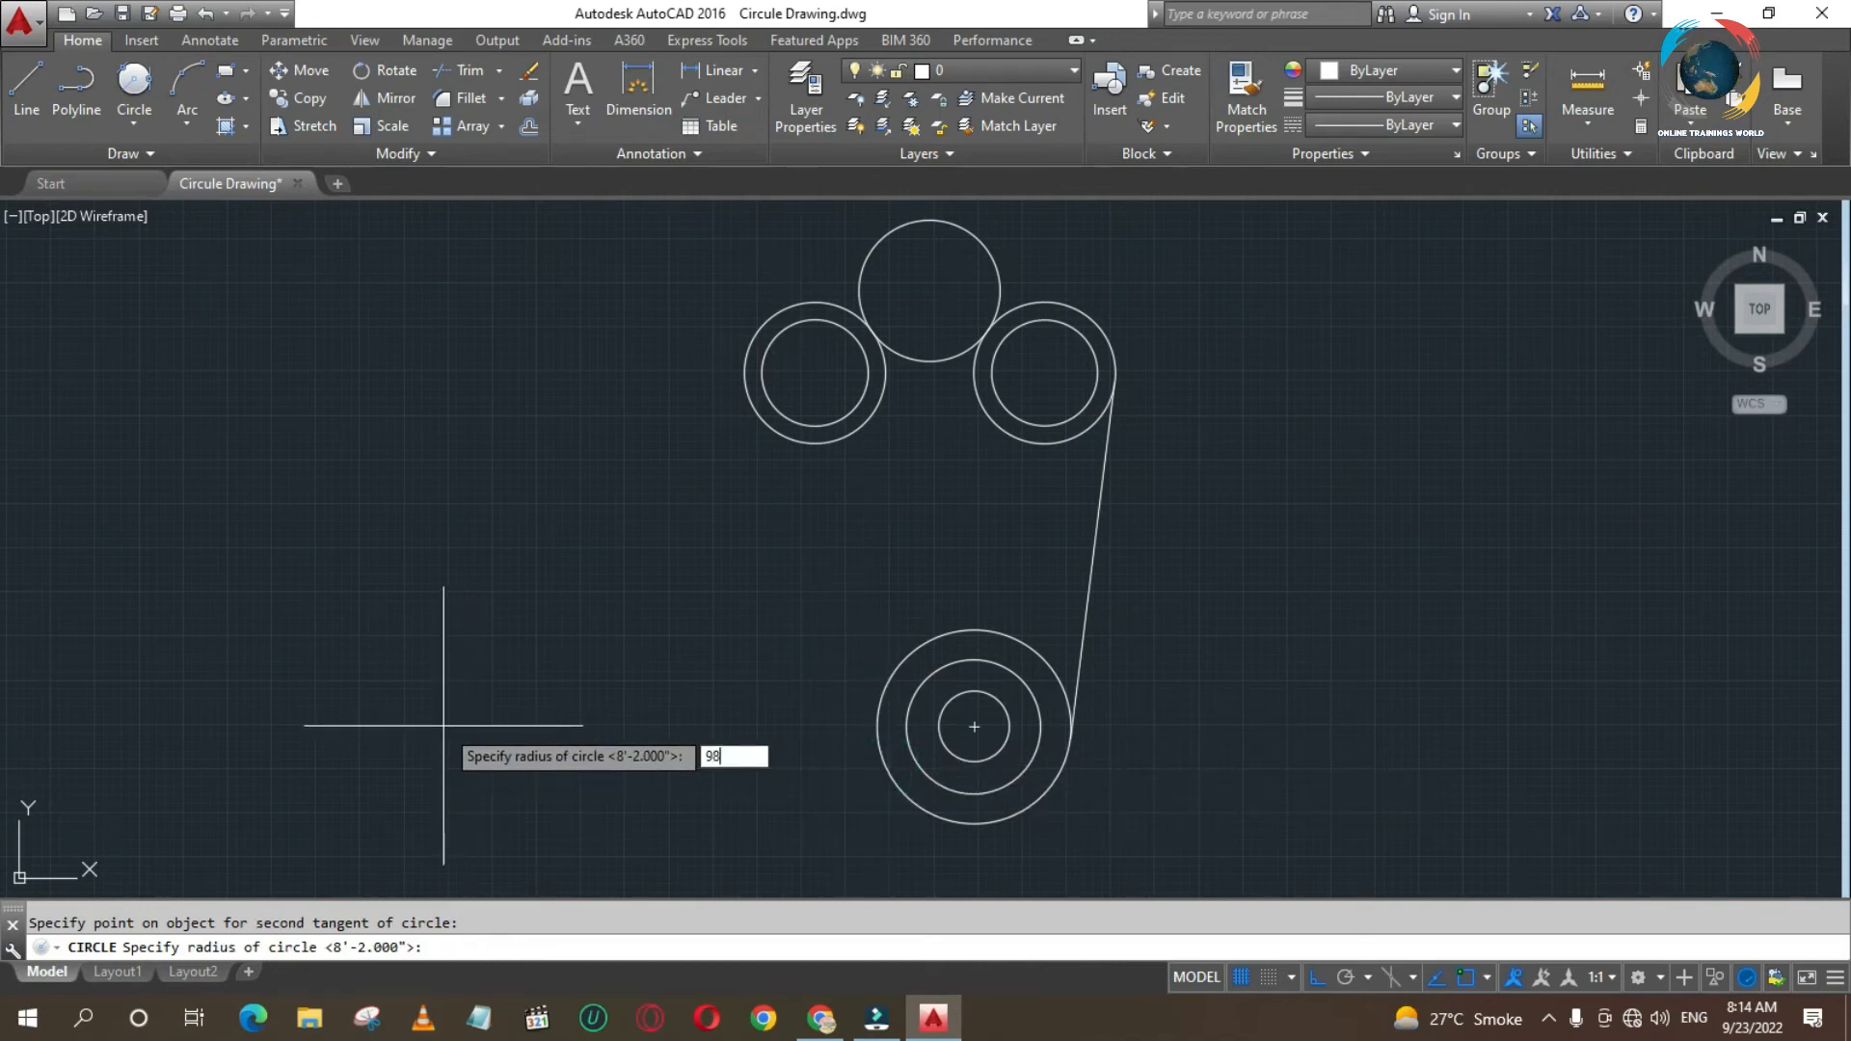
pyautogui.write('98')
pyautogui.press('Return')
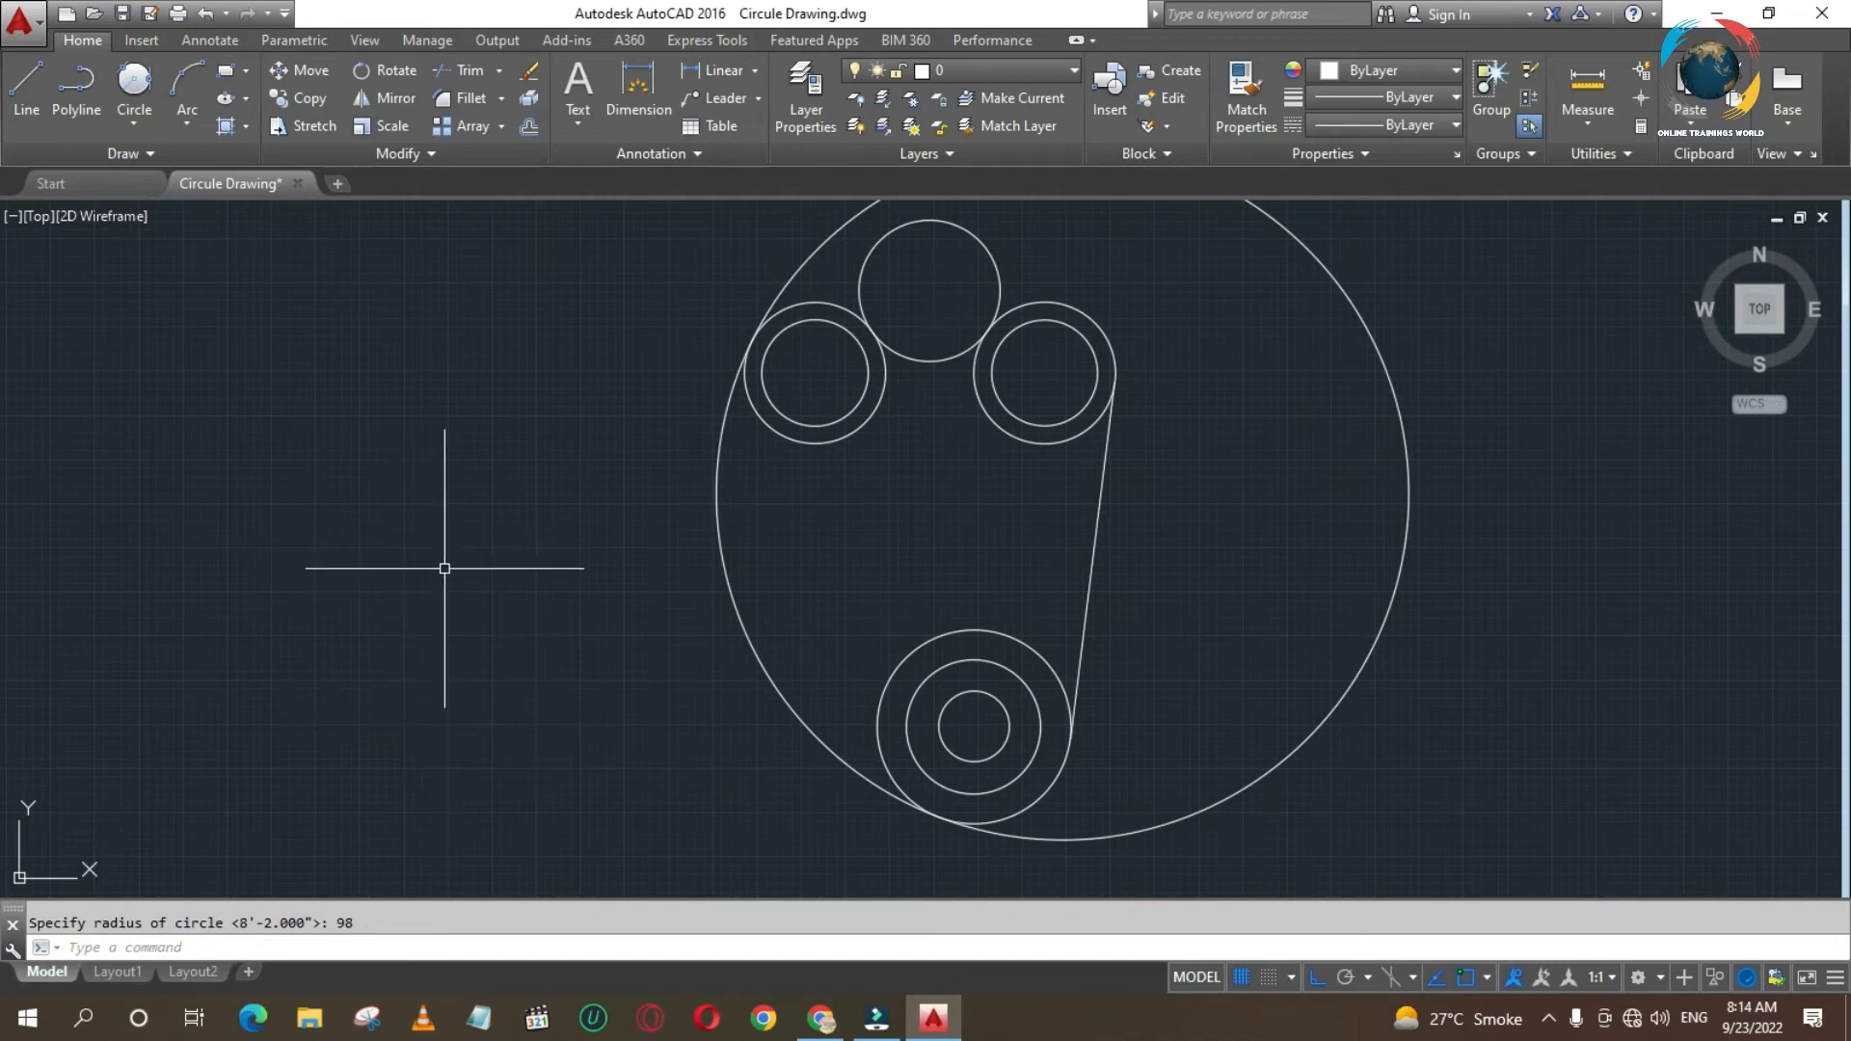
pyautogui.scroll(2, 493, 644)
pyautogui.scroll(-4, 493, 646)
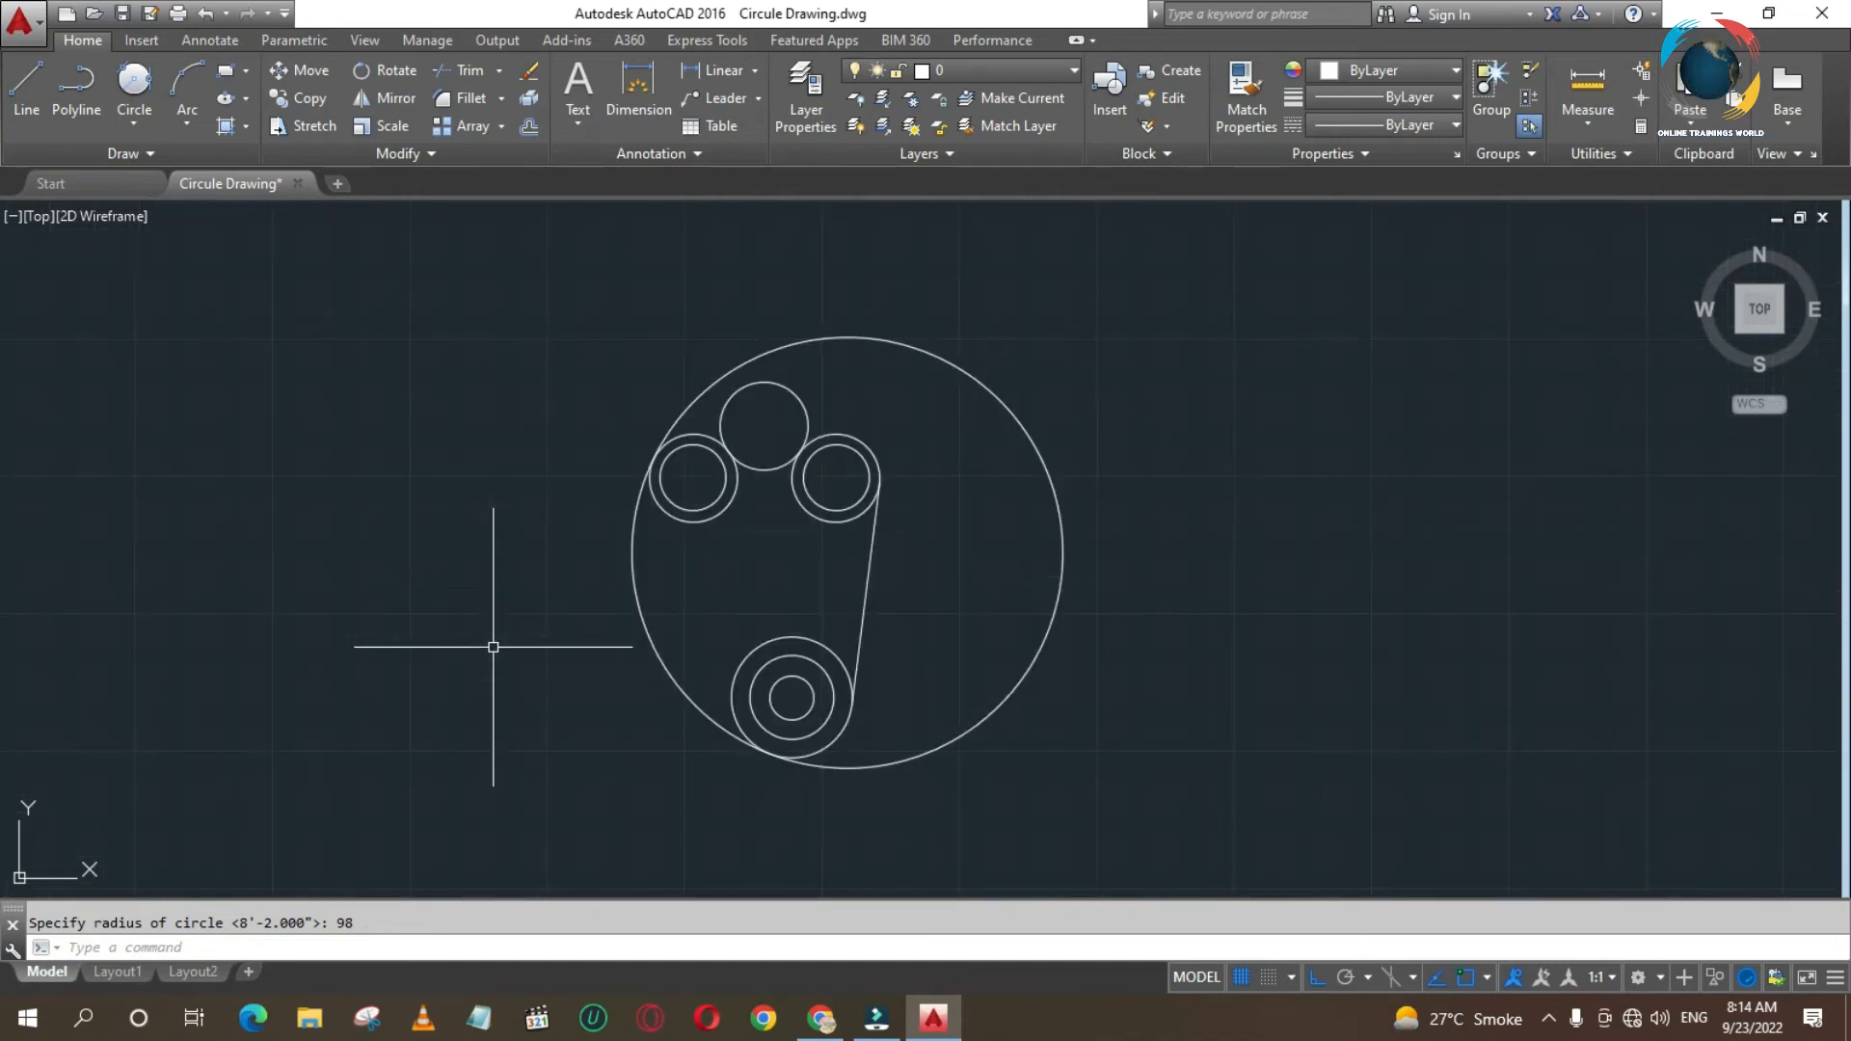
# - Trim the radius 20 and radius 98 circles, keeping only the connecting arcs of the outline, and frame the lower circles up close
pyautogui.write('tr')
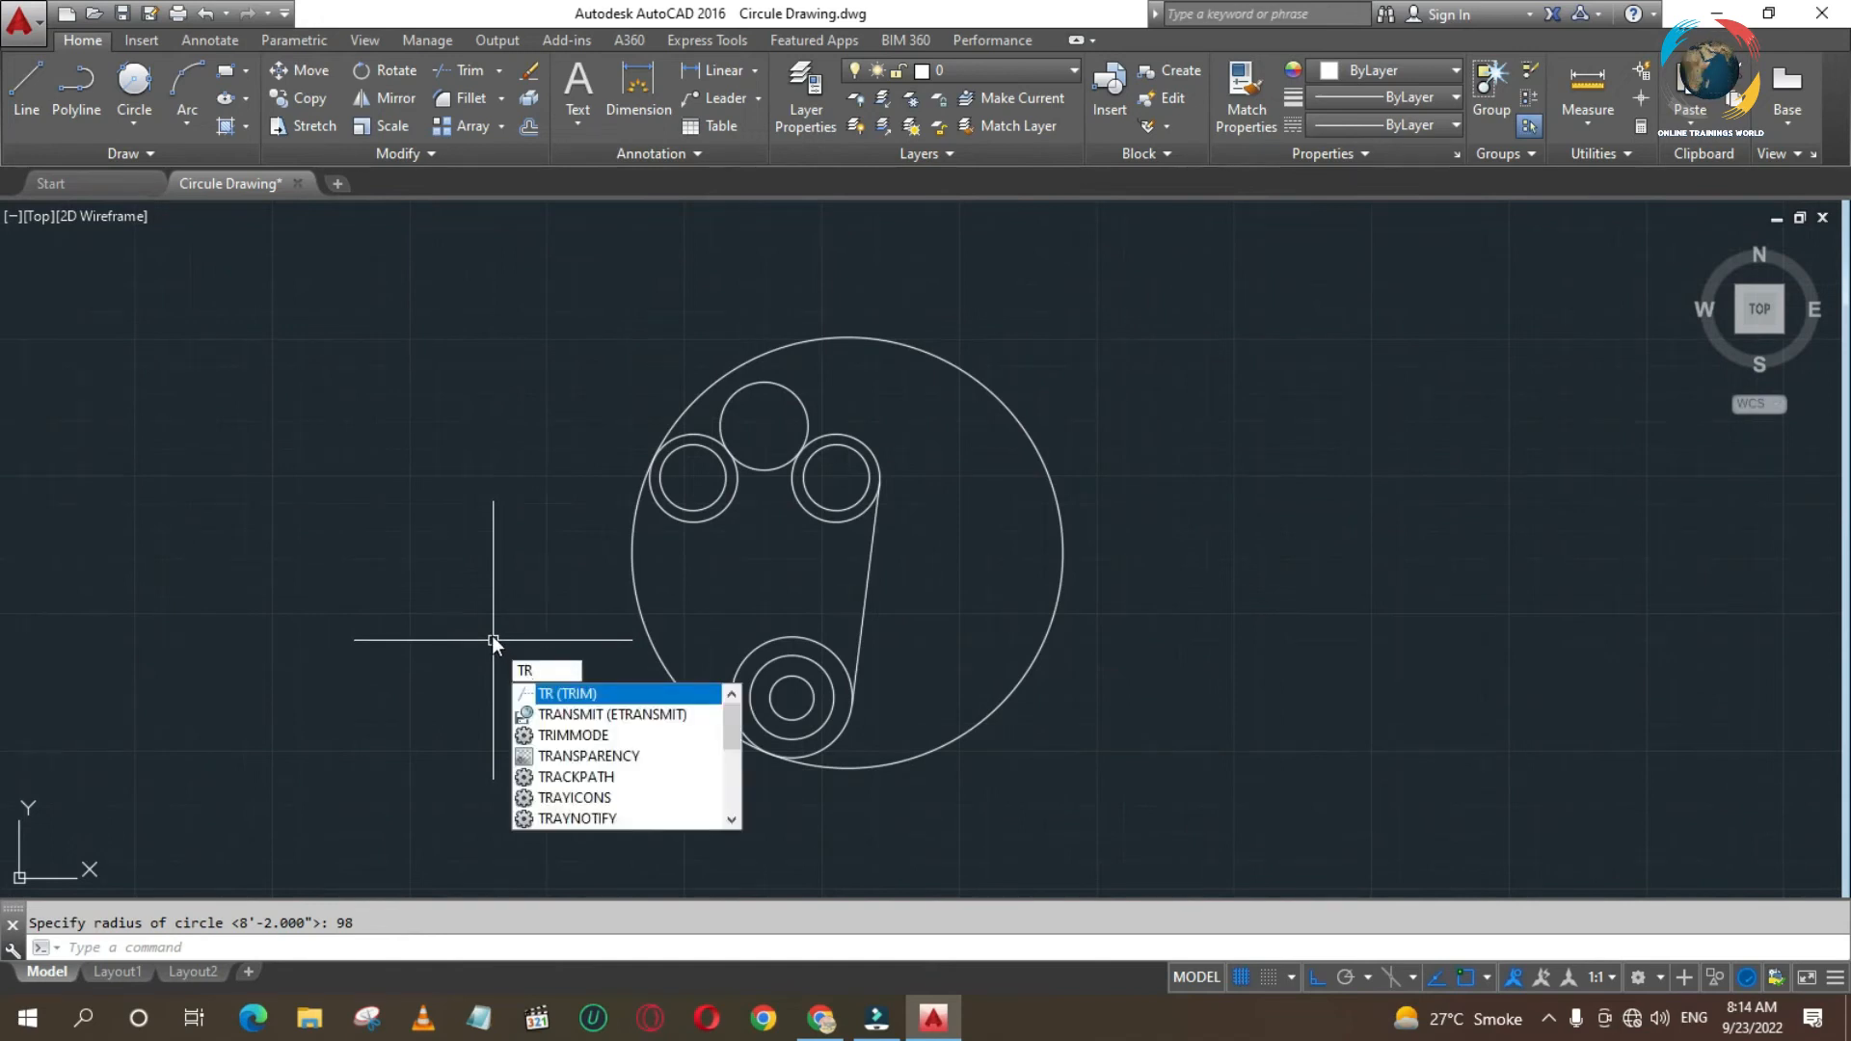
pyautogui.press('Return')
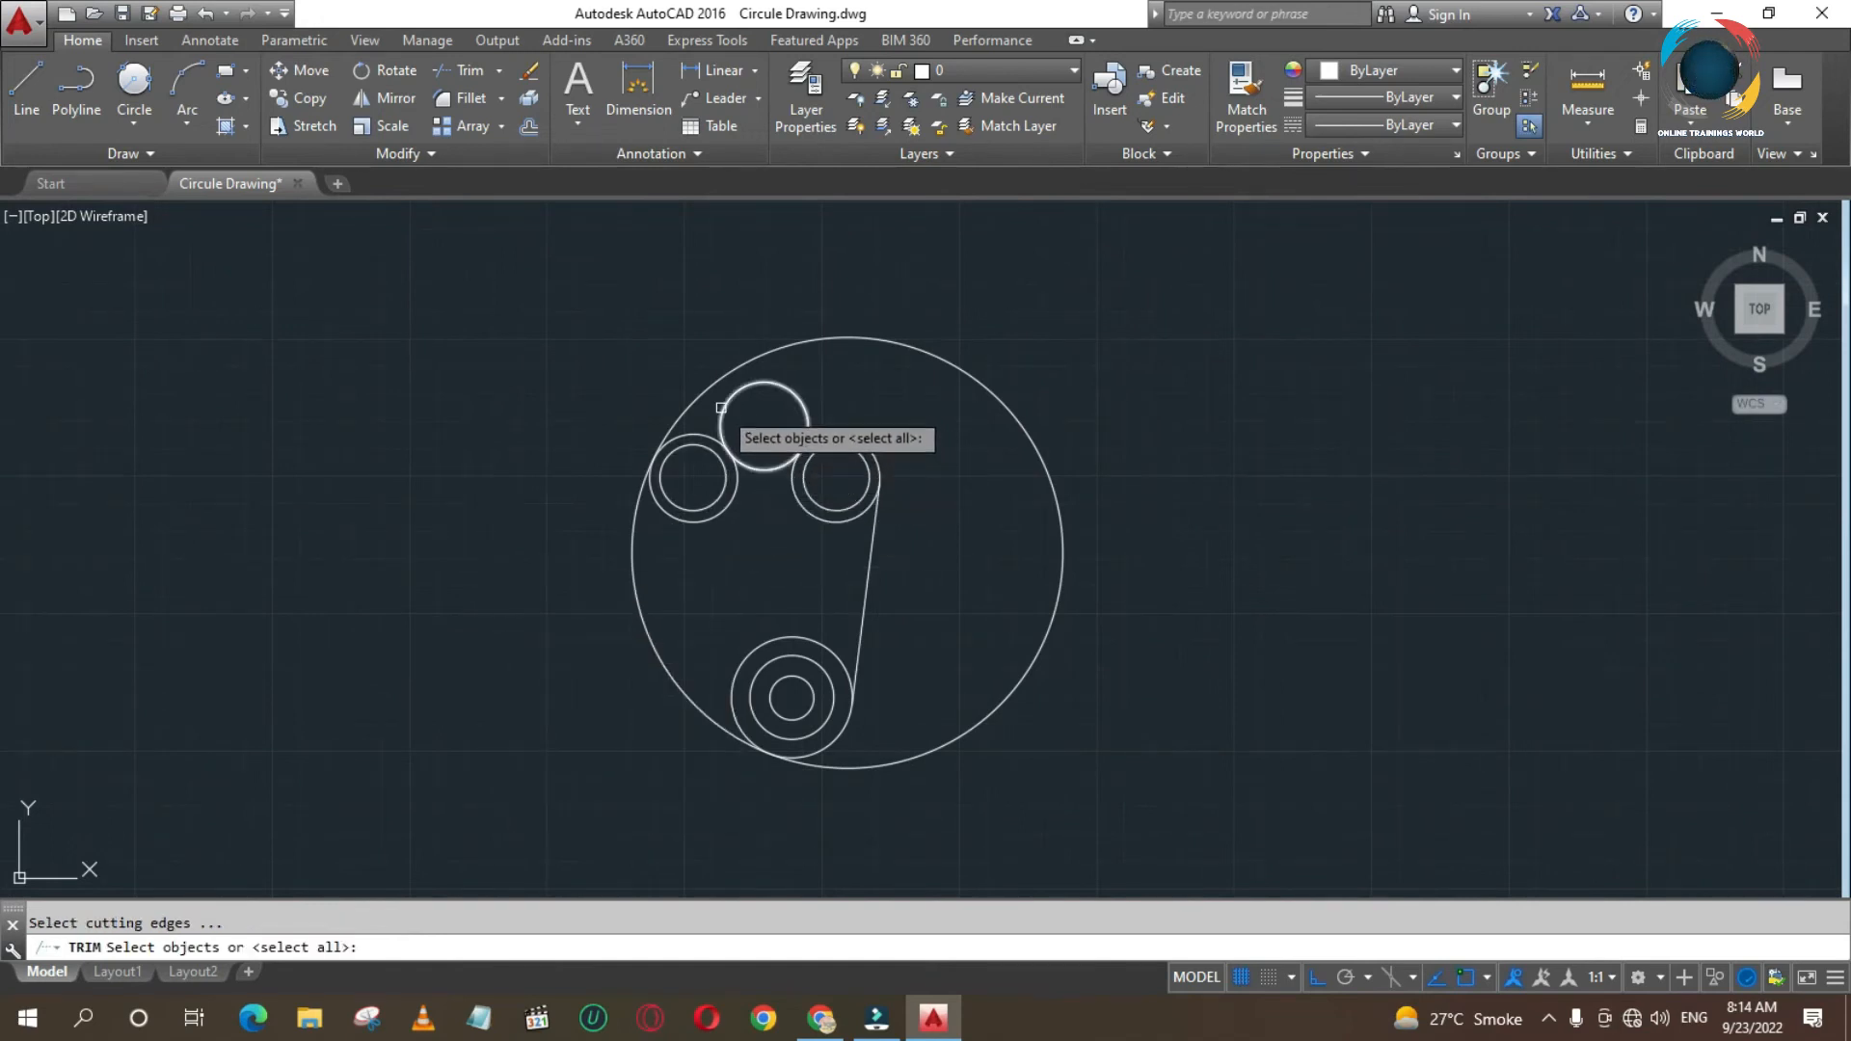
pyautogui.press('Return')
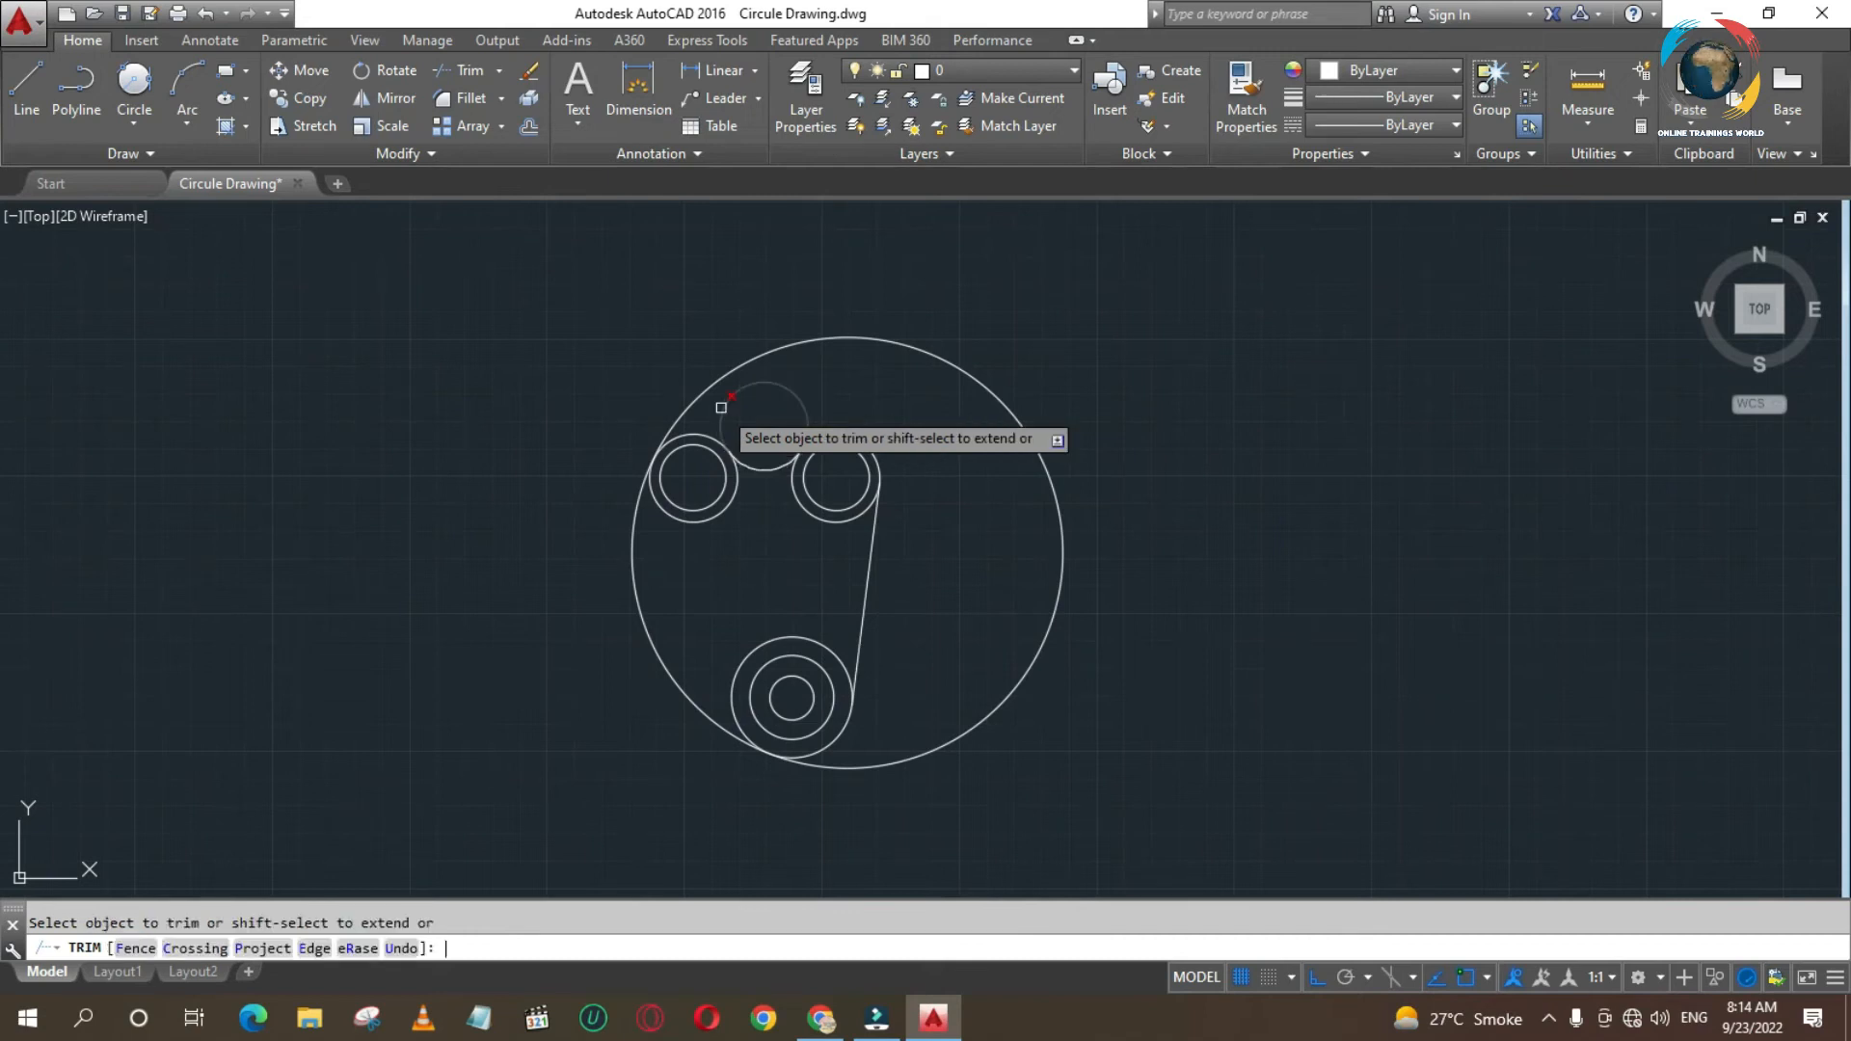
pyautogui.click(730, 397)
pyautogui.click(732, 413)
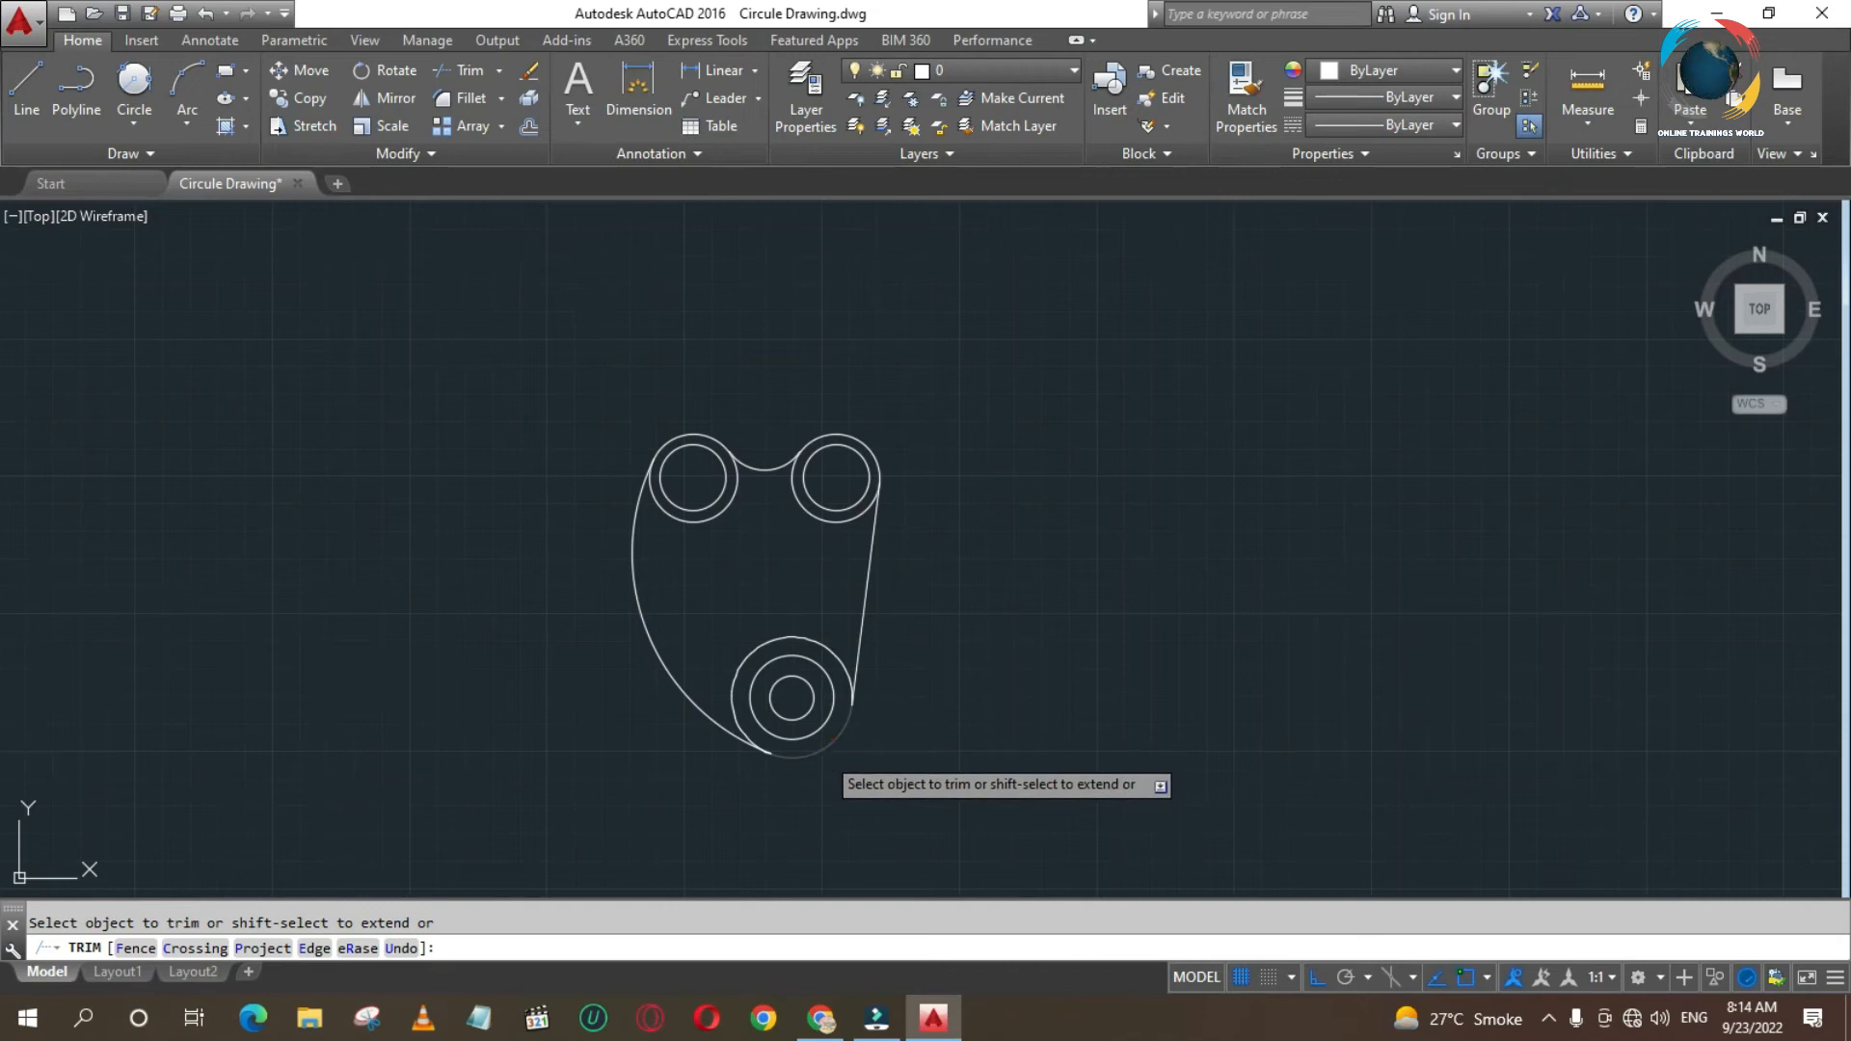
pyautogui.doubleClick(578, 612)
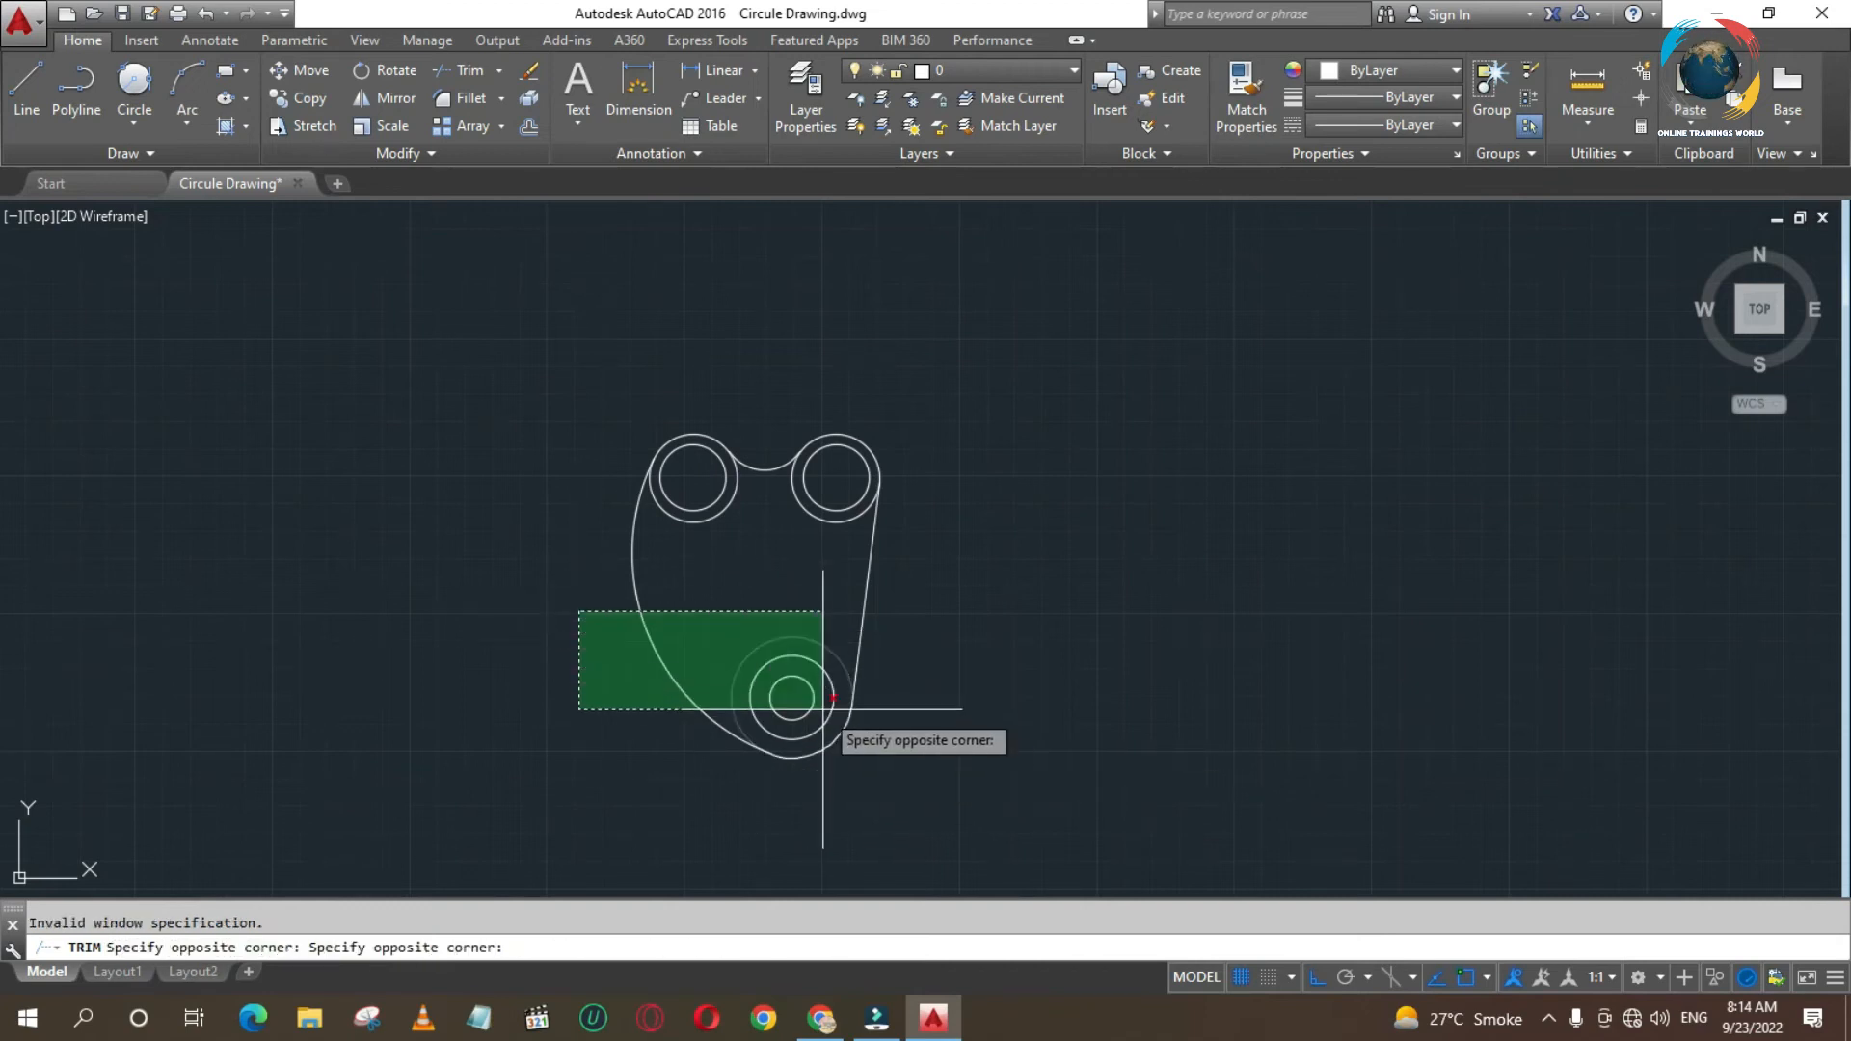
pyautogui.click(988, 815)
pyautogui.press('Escape')
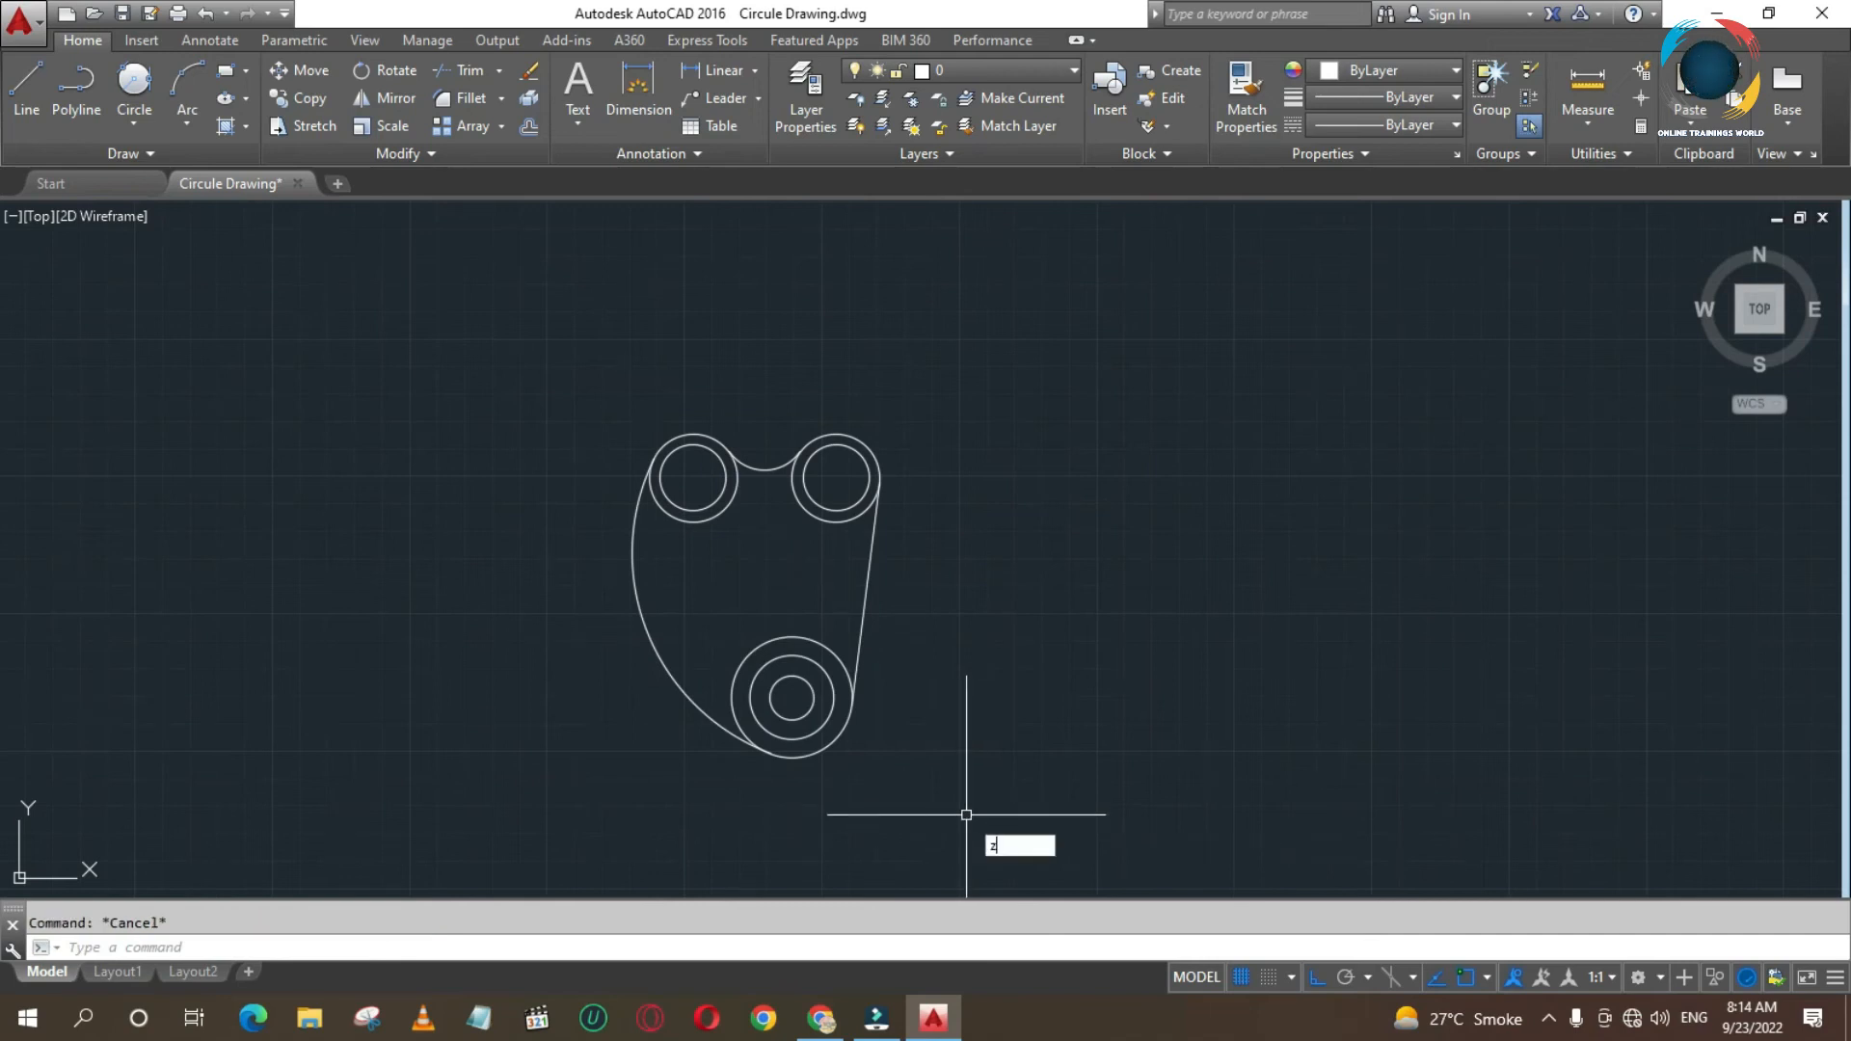
pyautogui.press('Return')
pyautogui.click(641, 542)
pyautogui.click(959, 782)
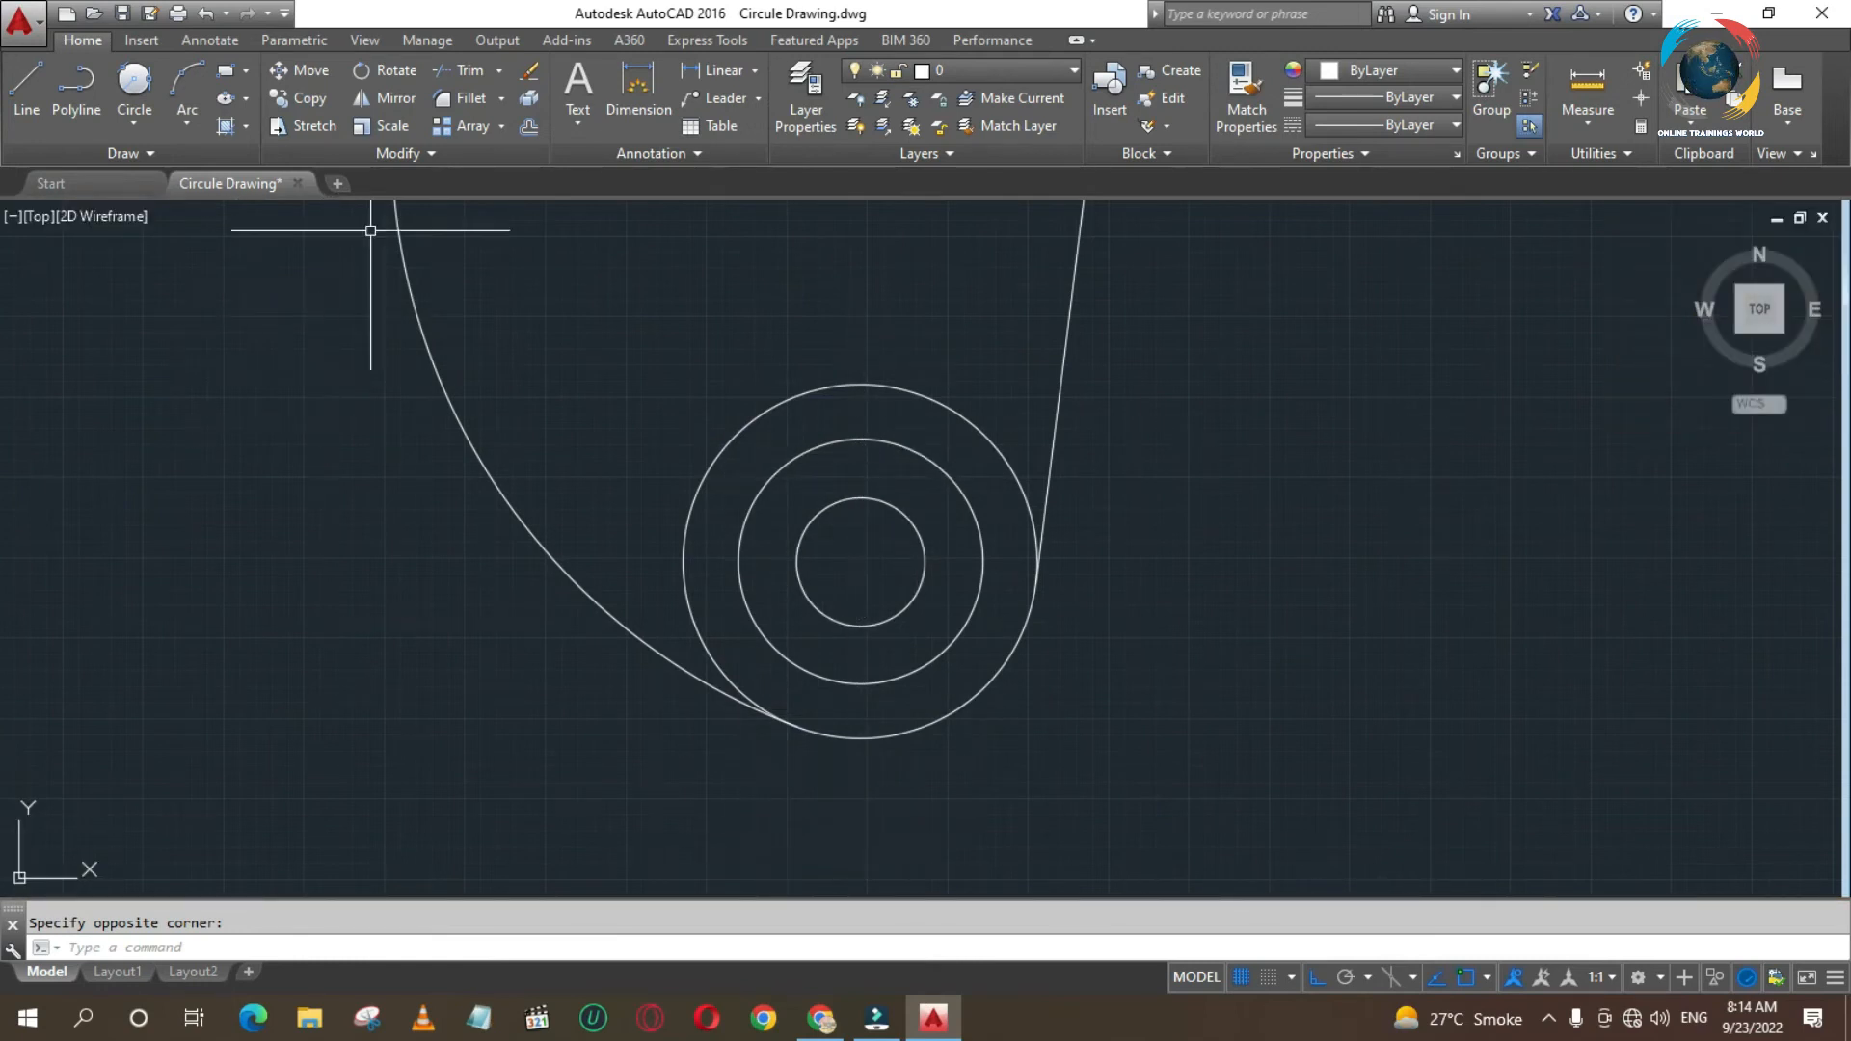
pyautogui.click(459, 124)
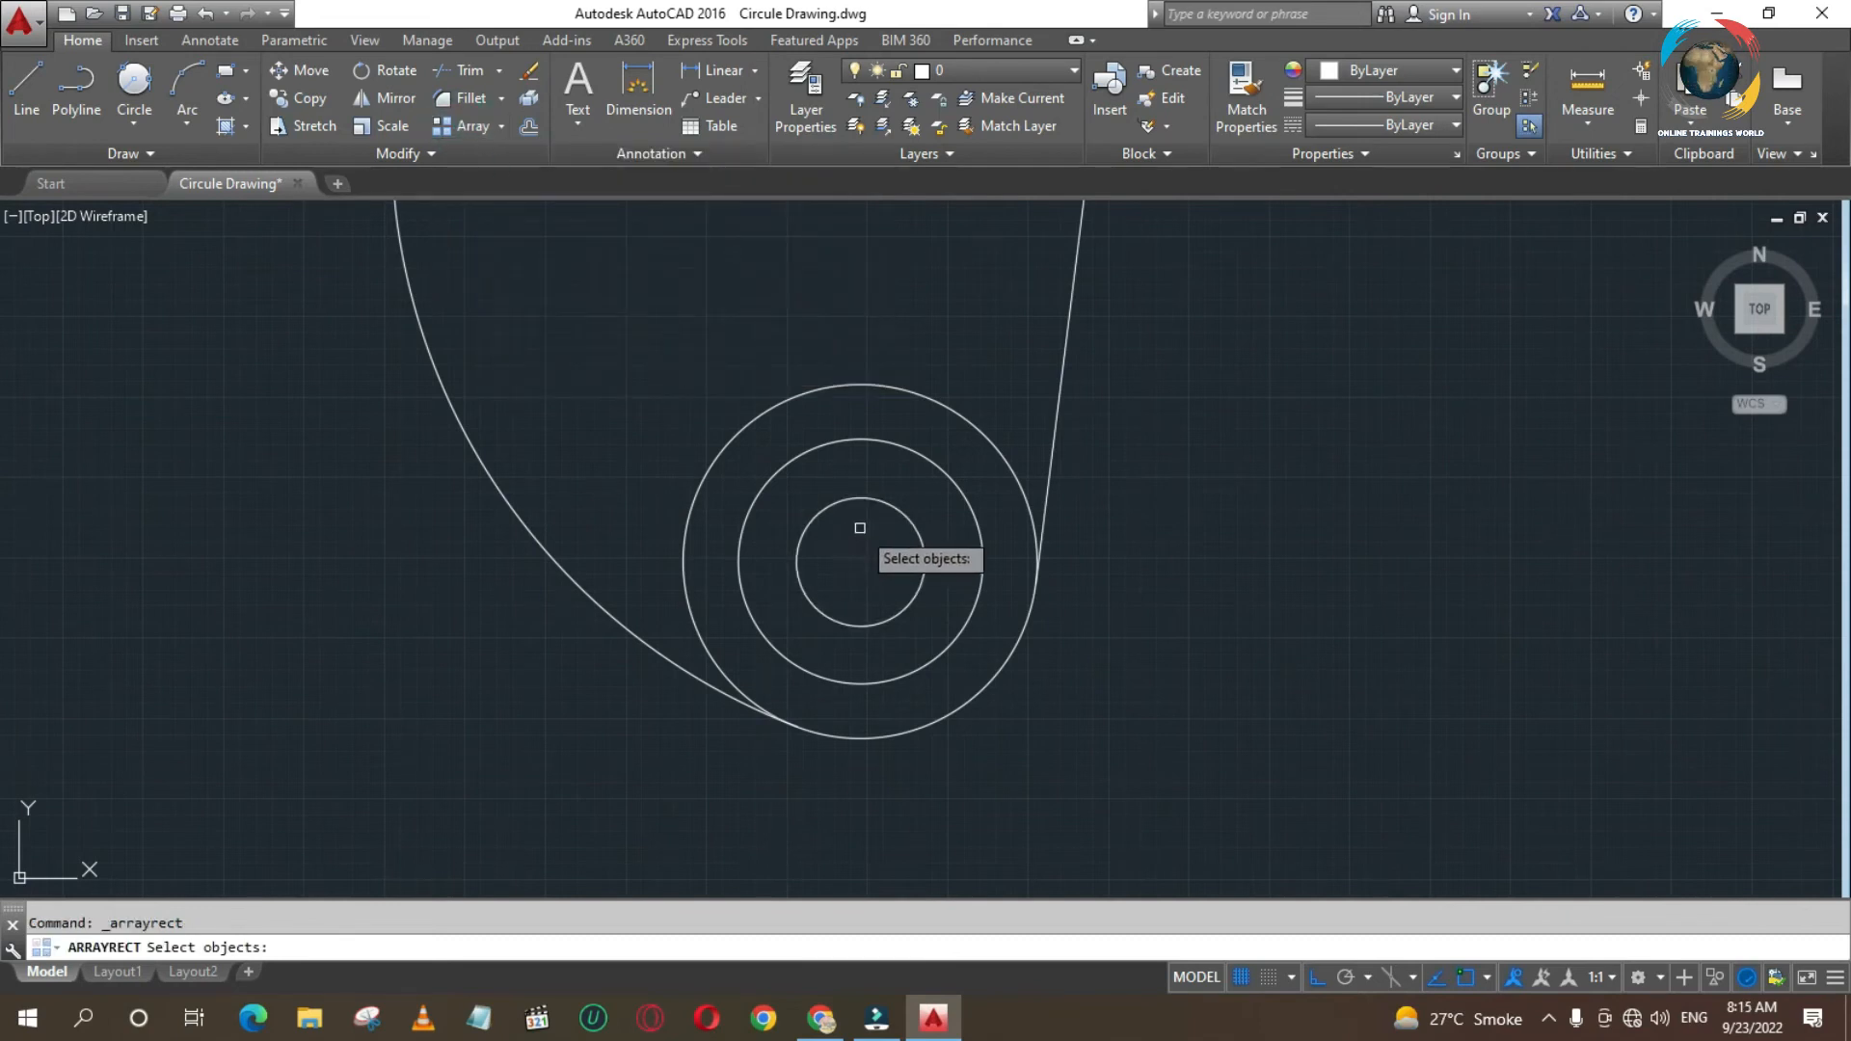
pyautogui.click(848, 440)
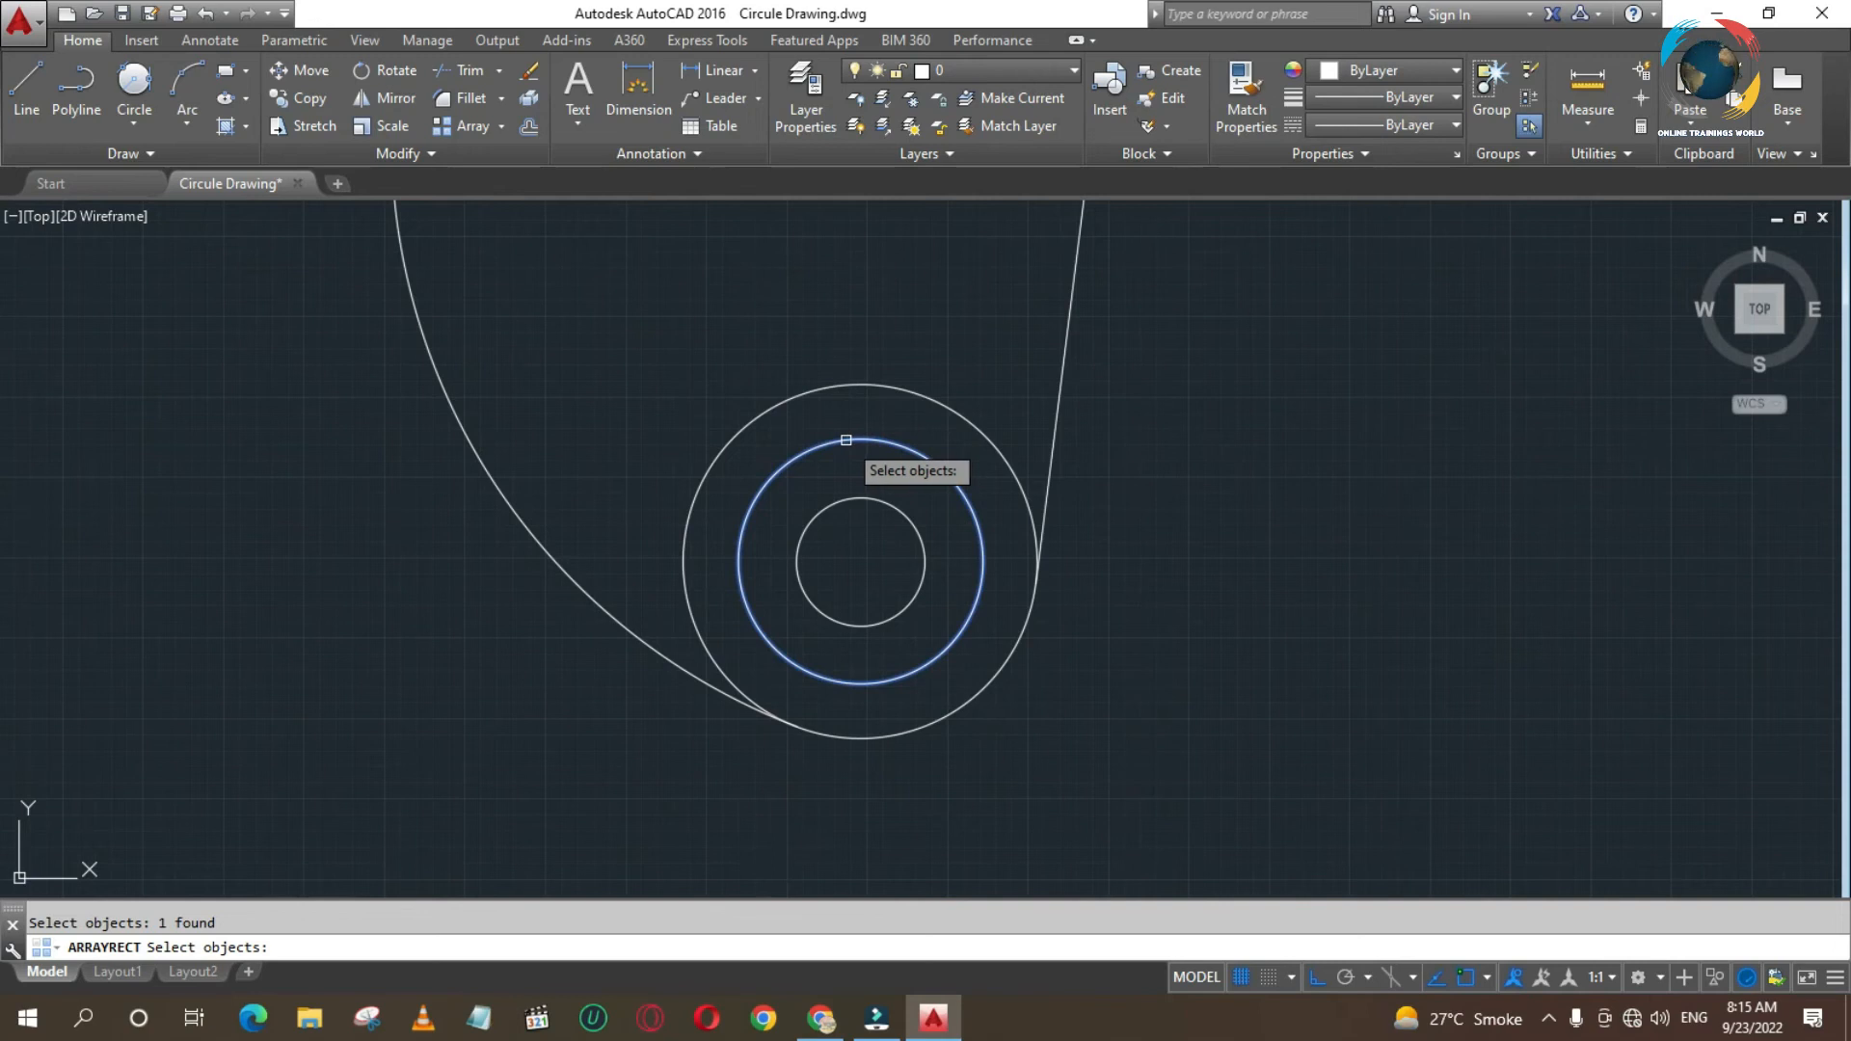
pyautogui.press('Escape')
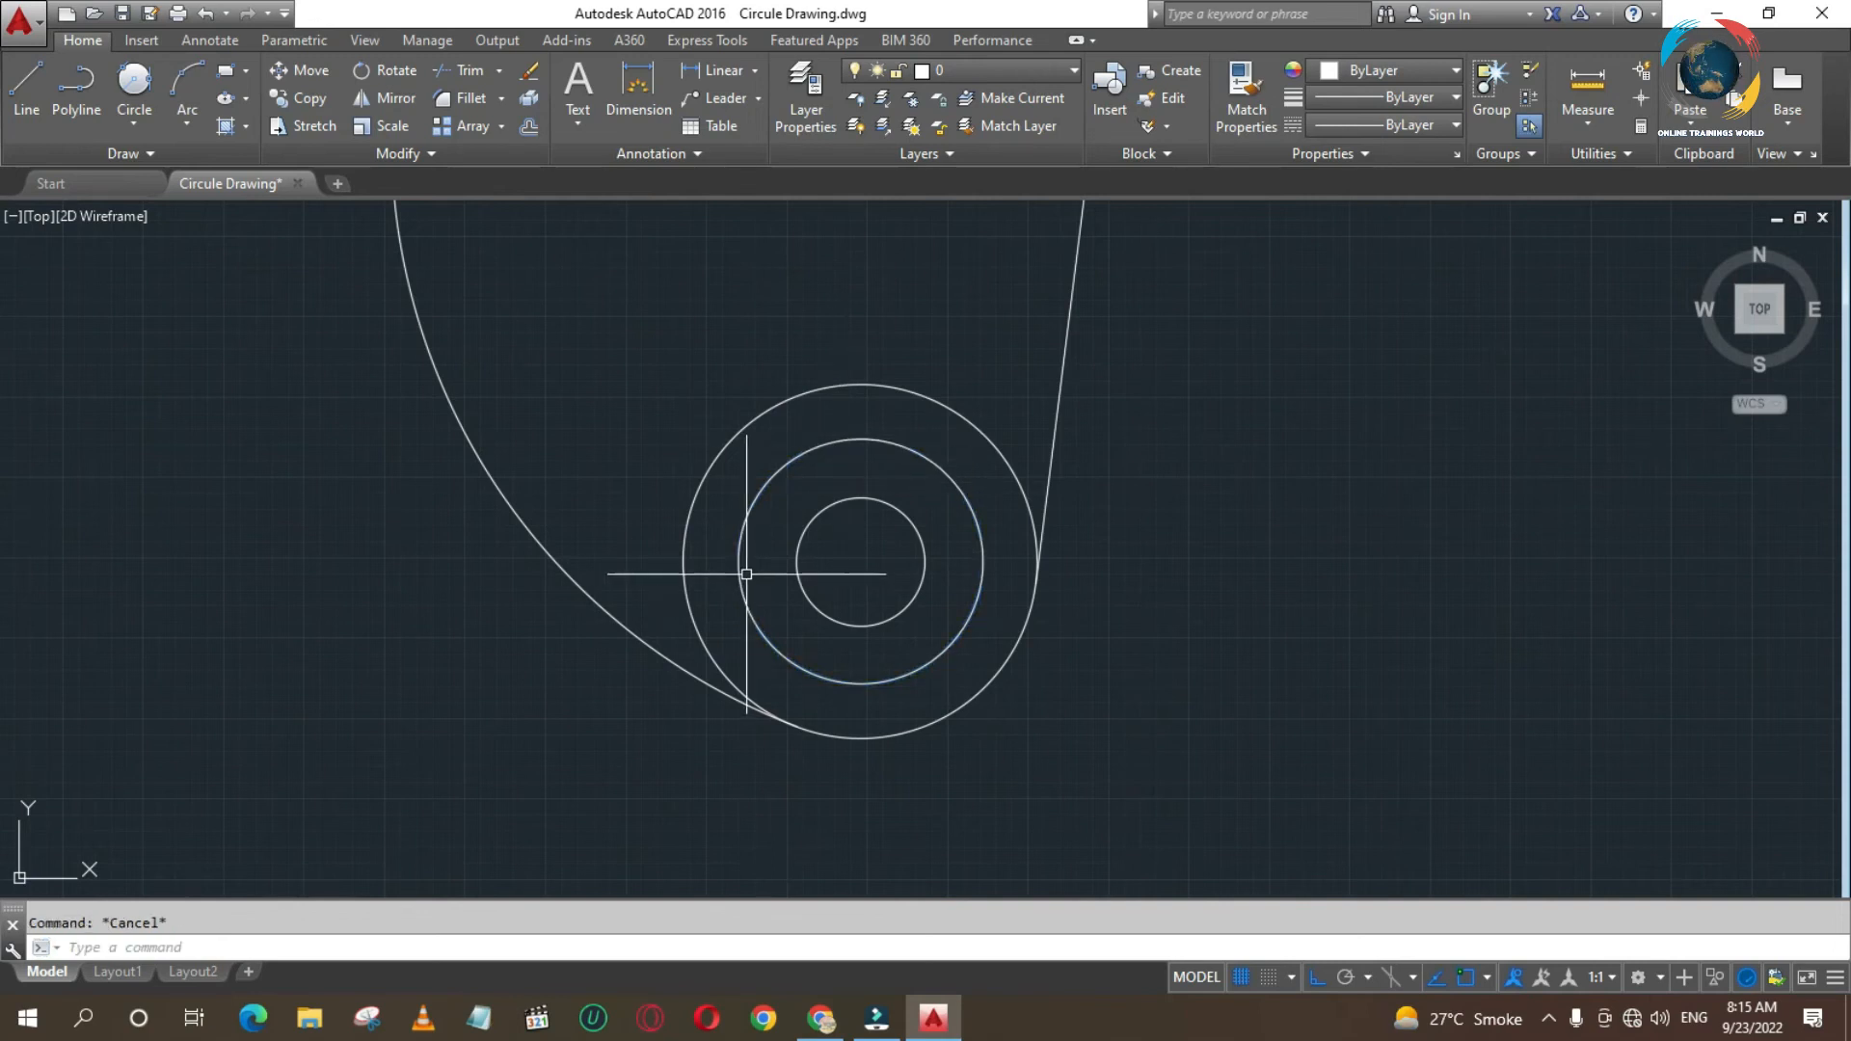
# - Draw a circle of diameter 12 centred on the right quadrant of the middle lower circle
pyautogui.press('Return')
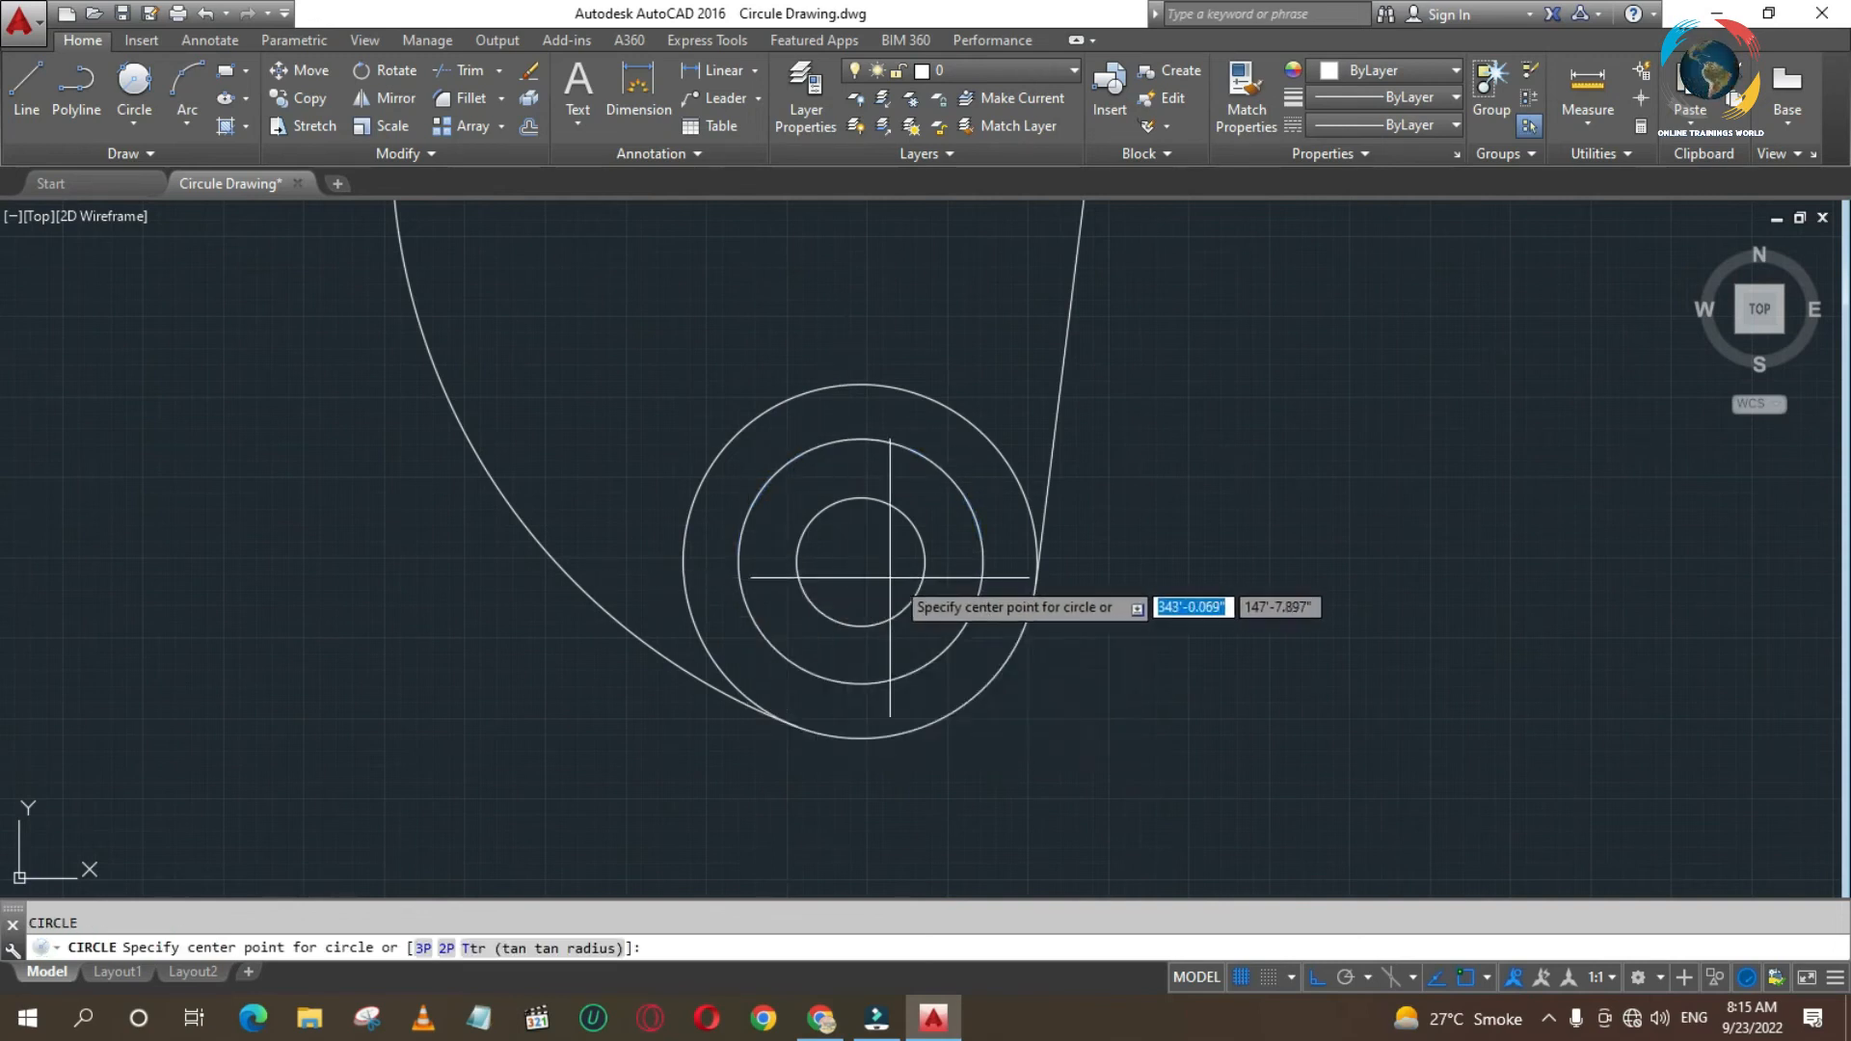
pyautogui.click(982, 561)
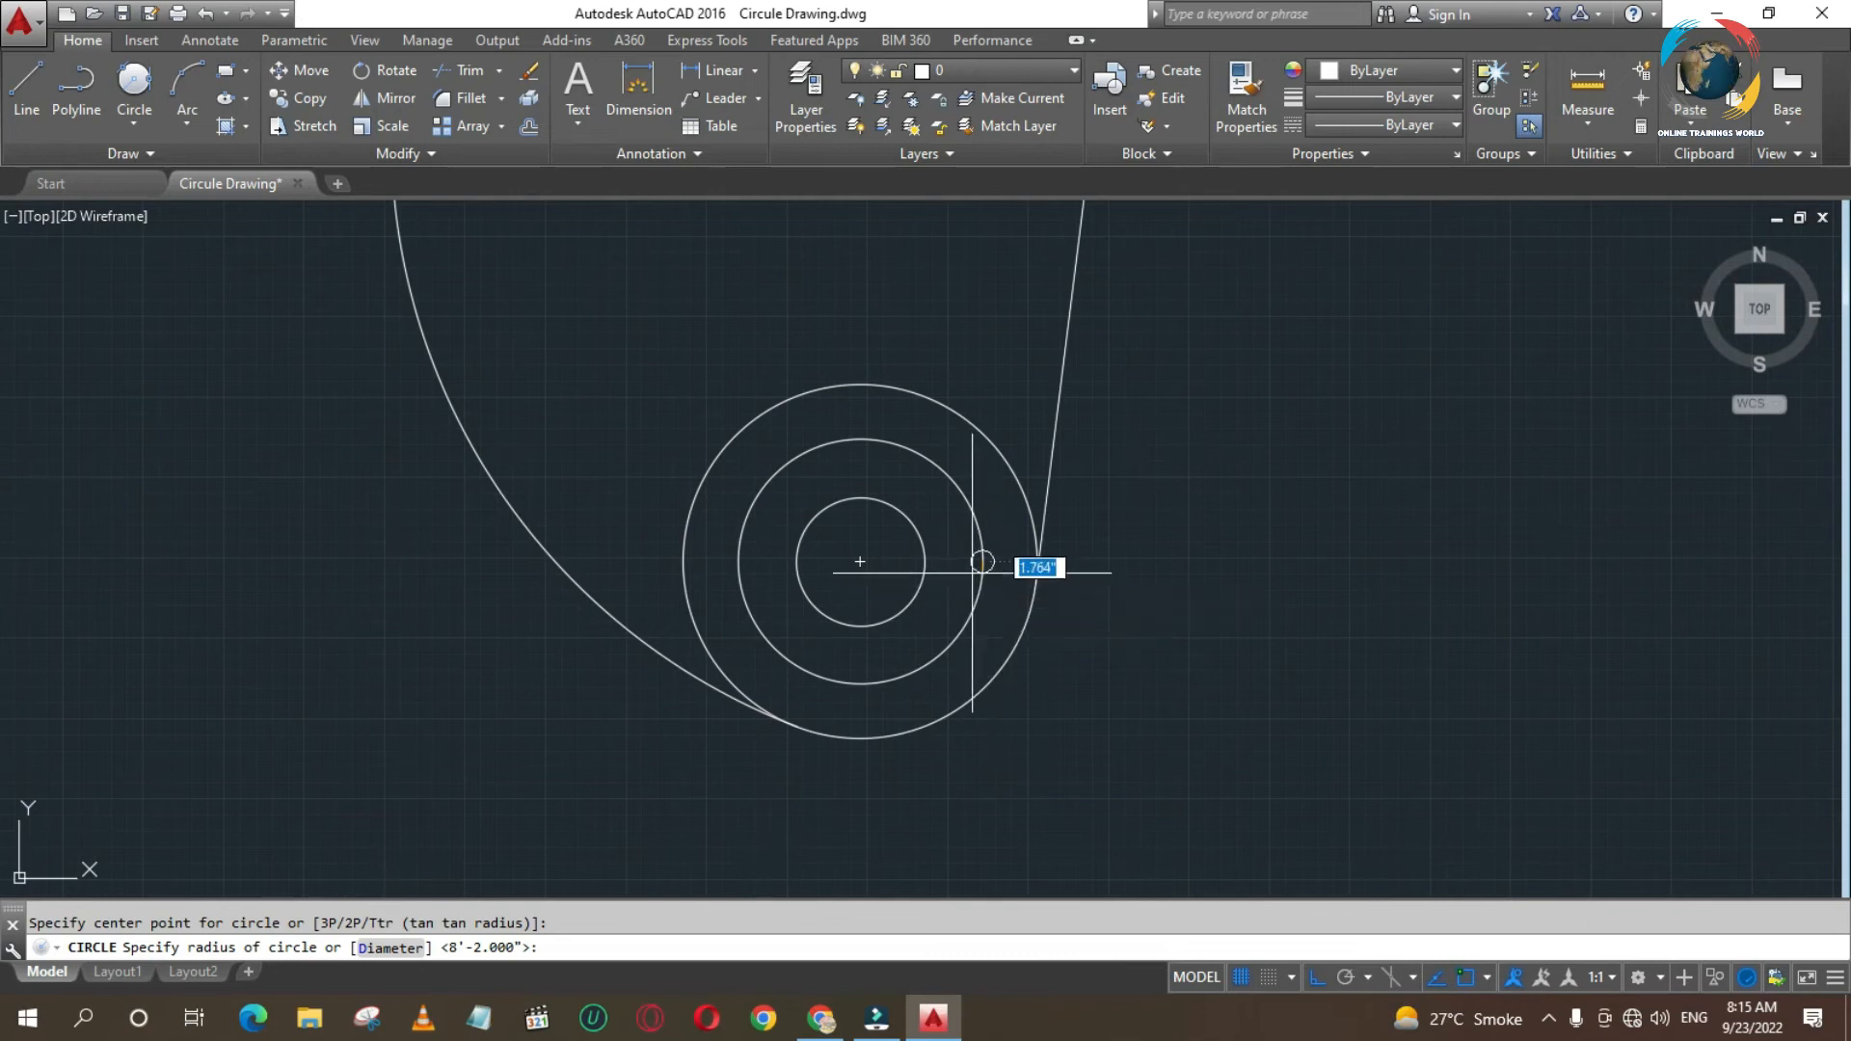
pyautogui.rightClick(982, 561)
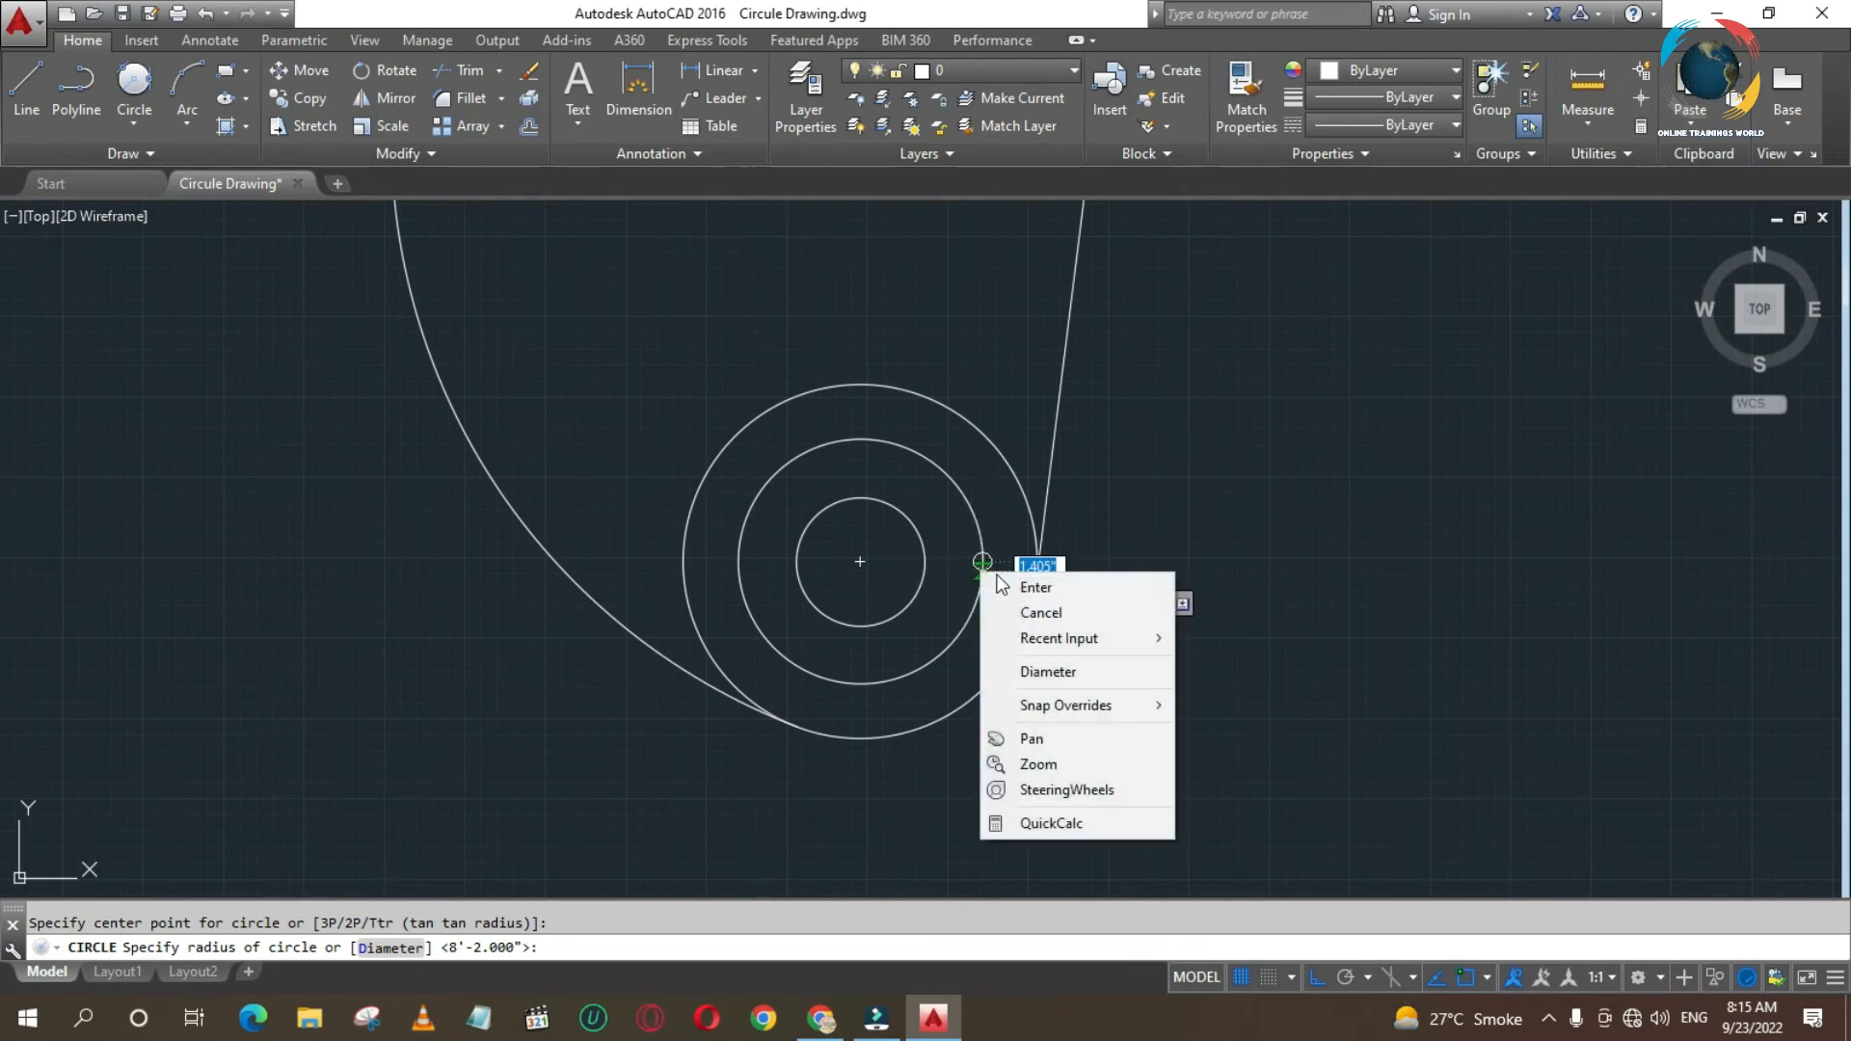
pyautogui.click(1027, 664)
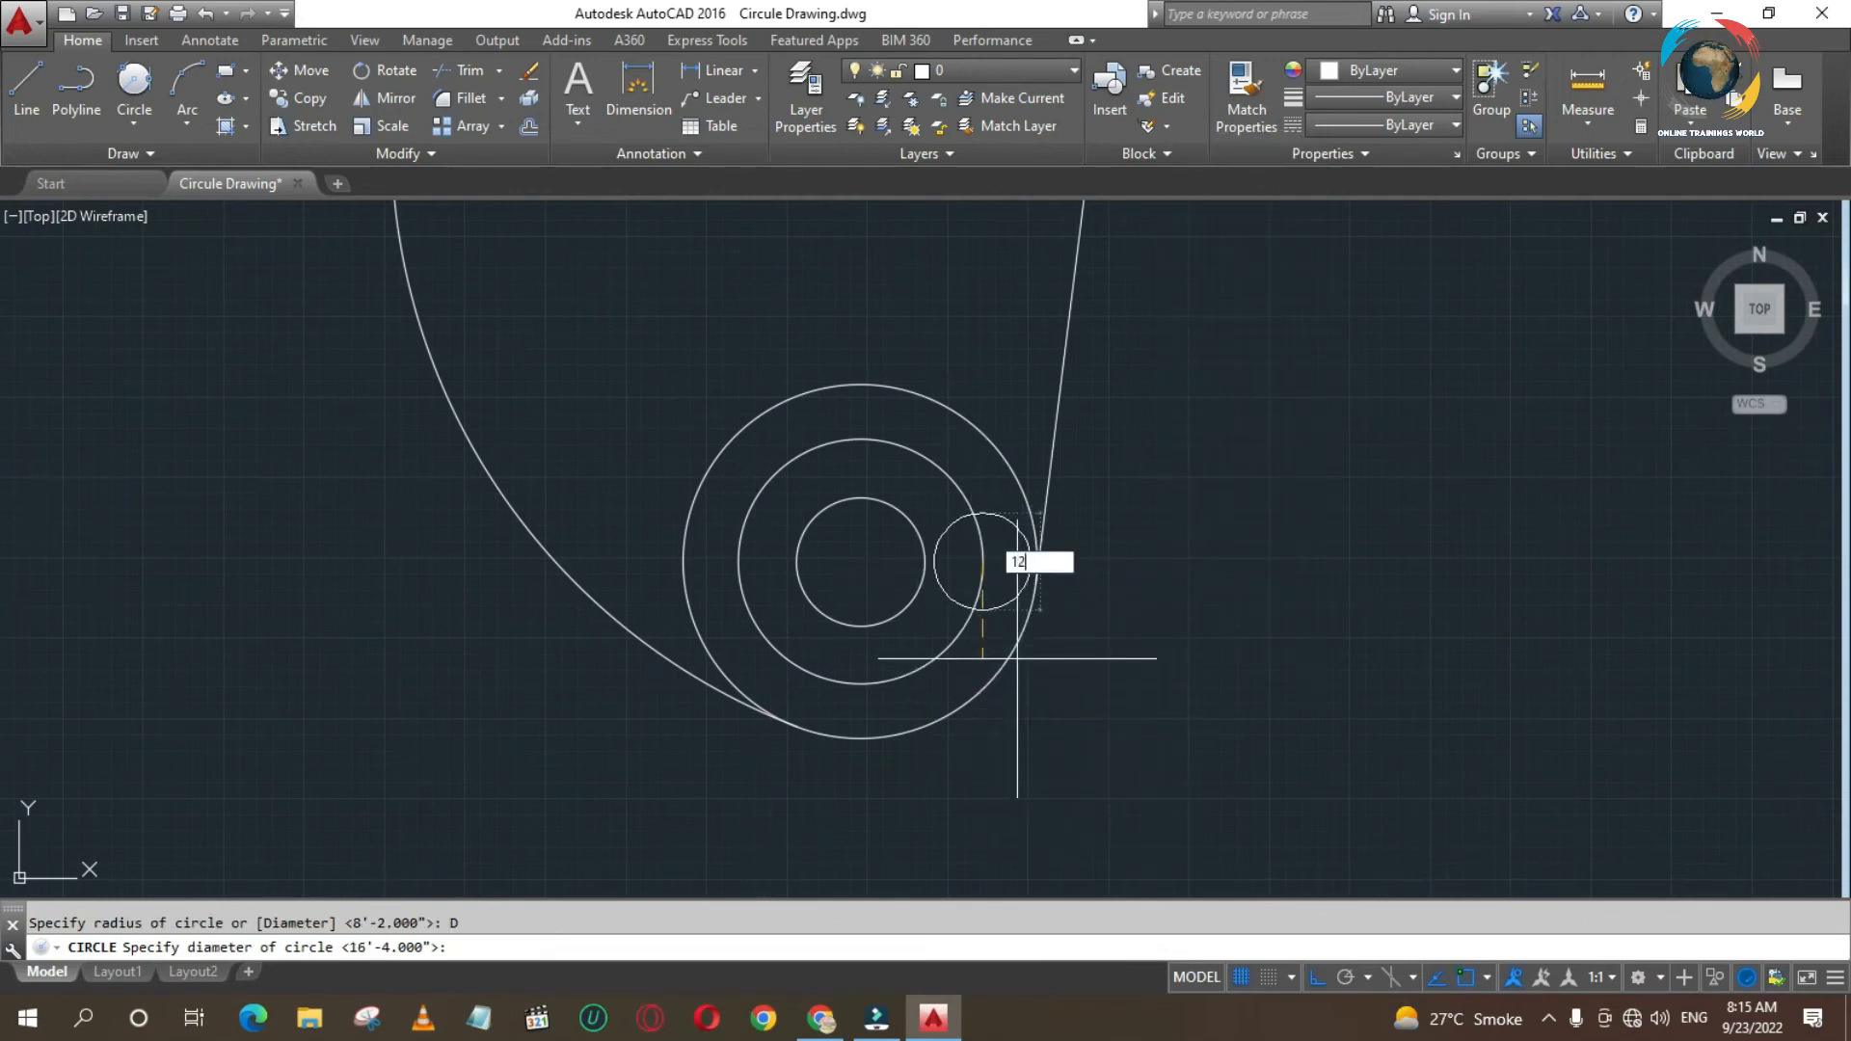
pyautogui.press('Return')
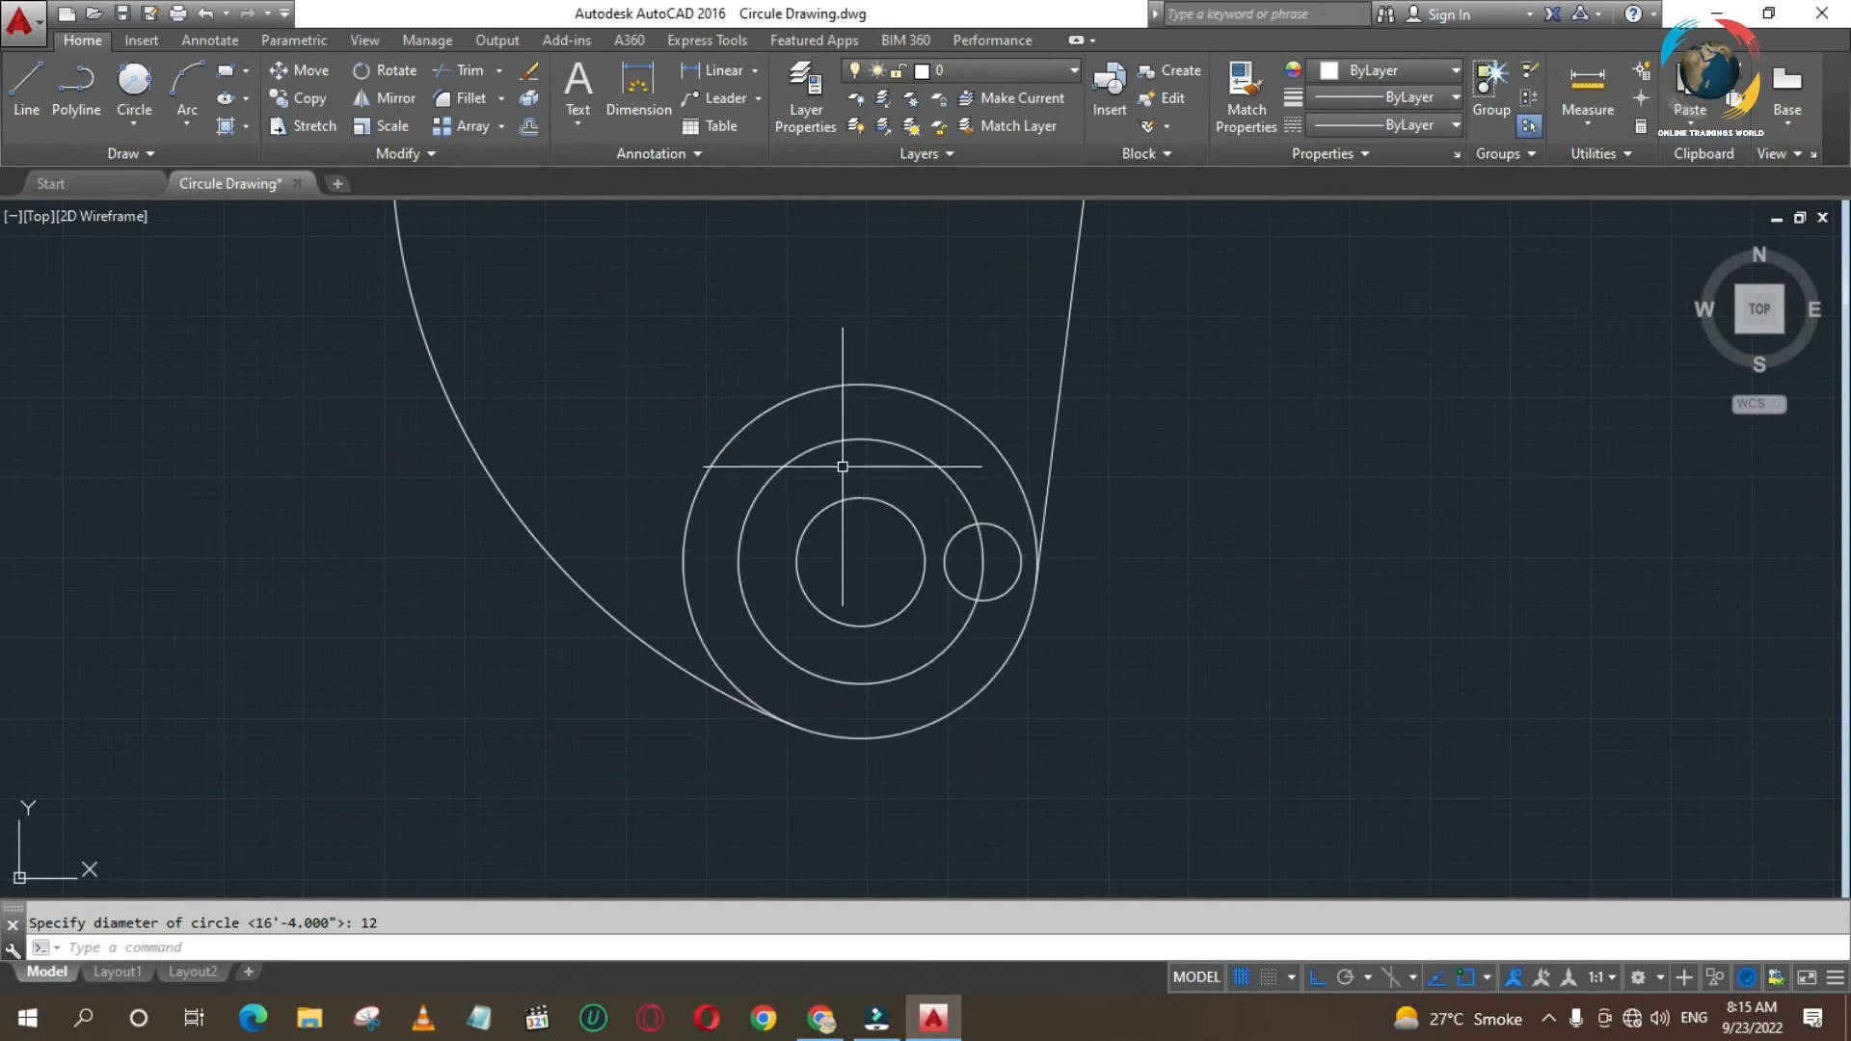
# - Draw circles of the same diameter 12 centred on the top, left and bottom quadrants of the middle lower circle
pyautogui.press('Return')
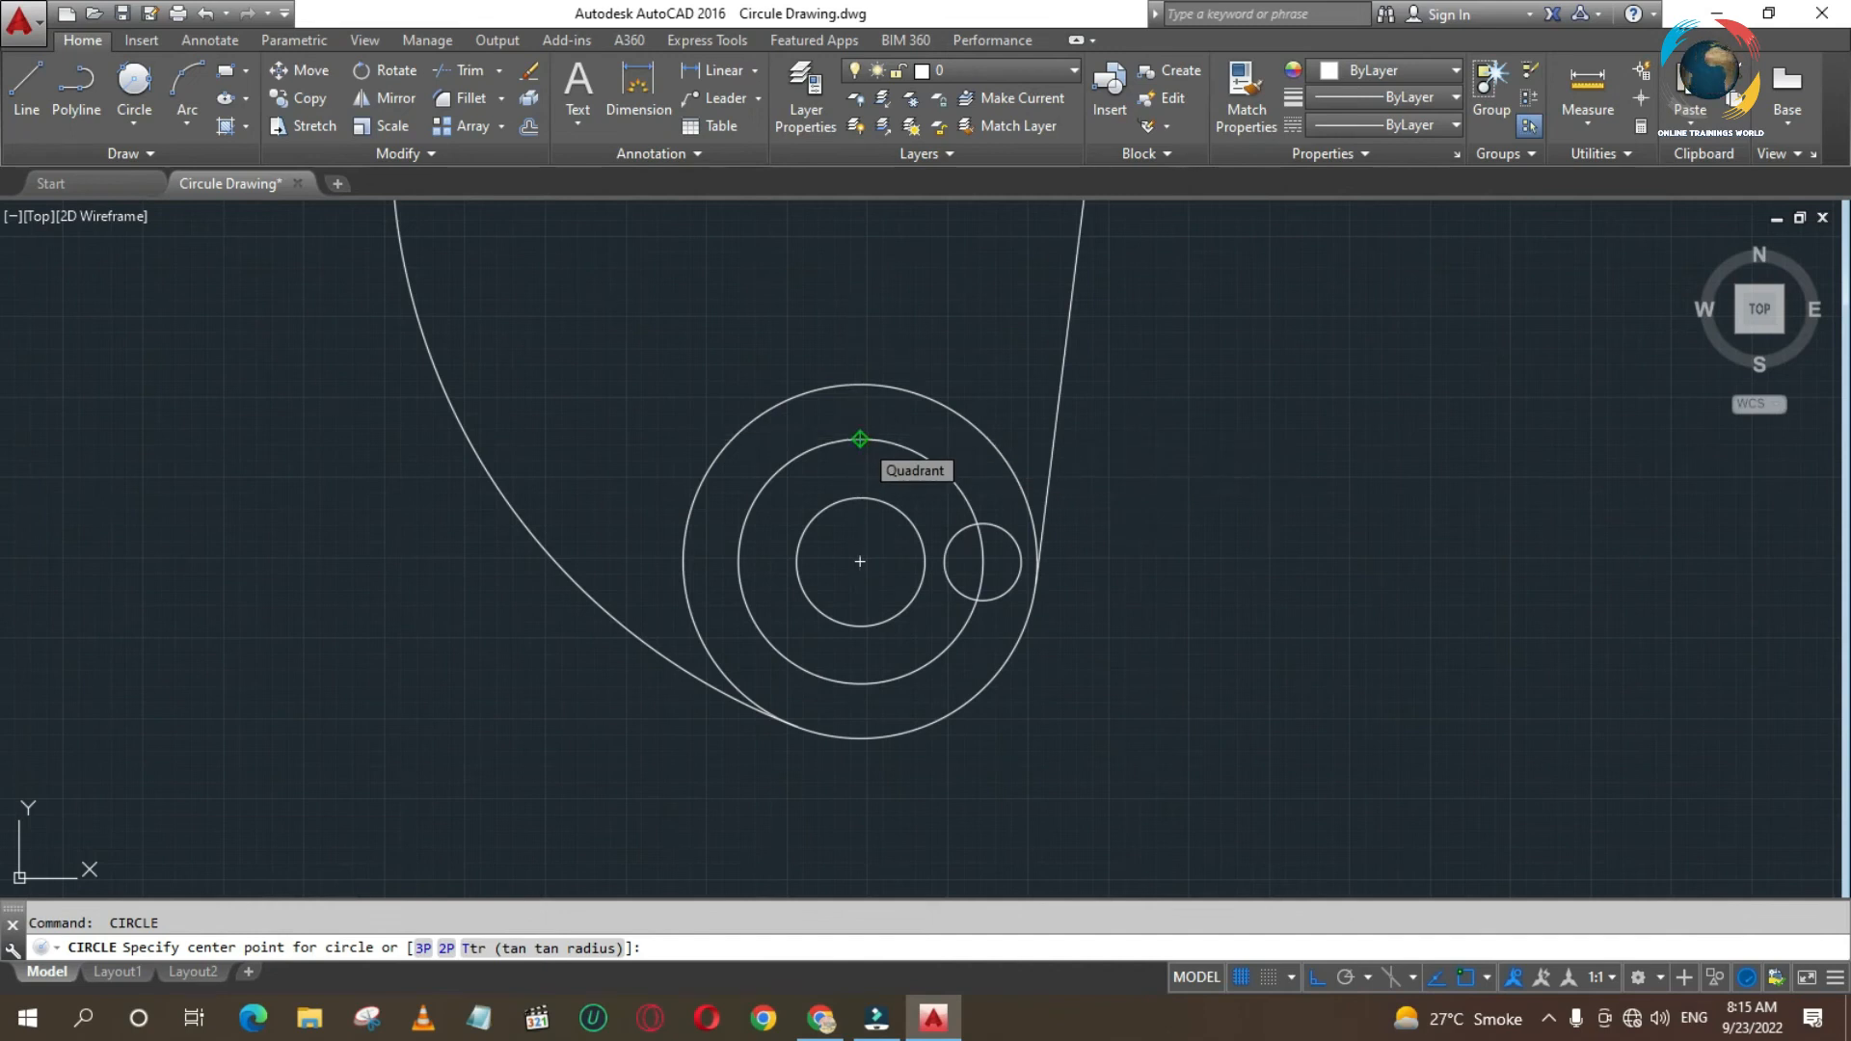
pyautogui.click(860, 440)
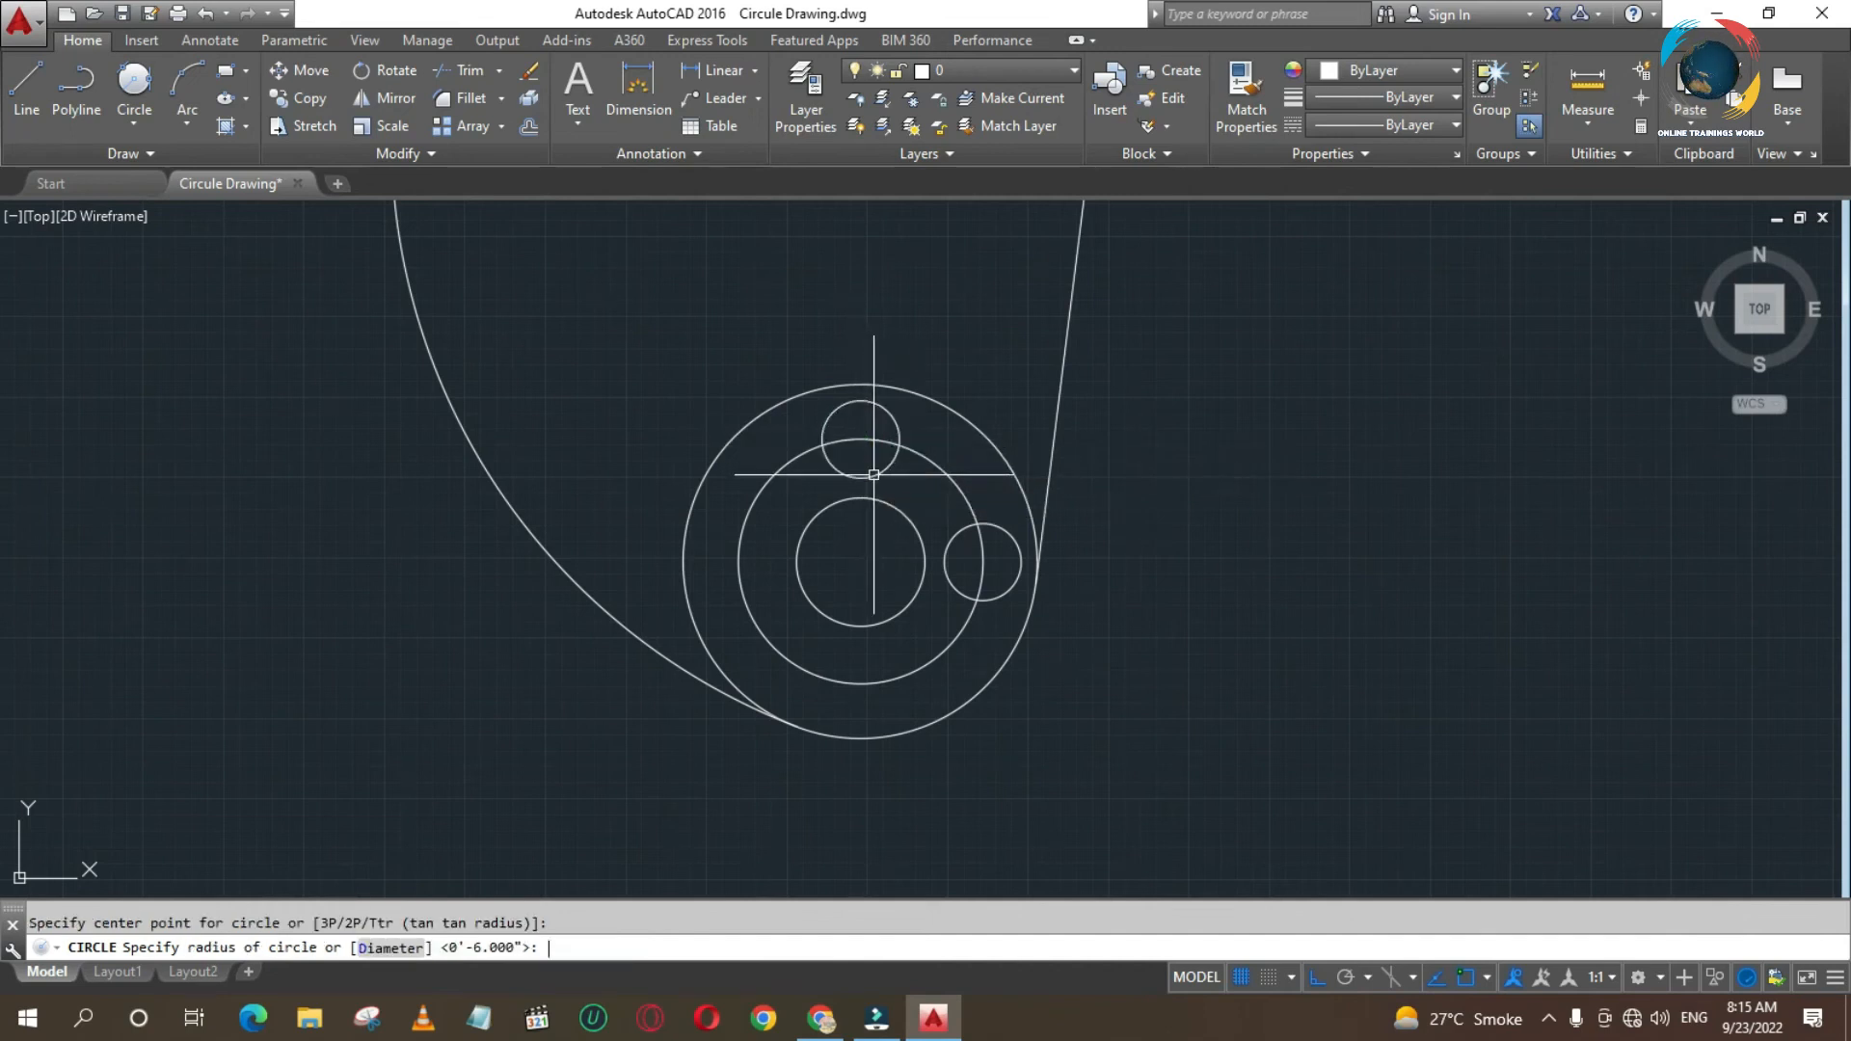
pyautogui.press('Return')
pyautogui.press('Return')
pyautogui.press('Return')
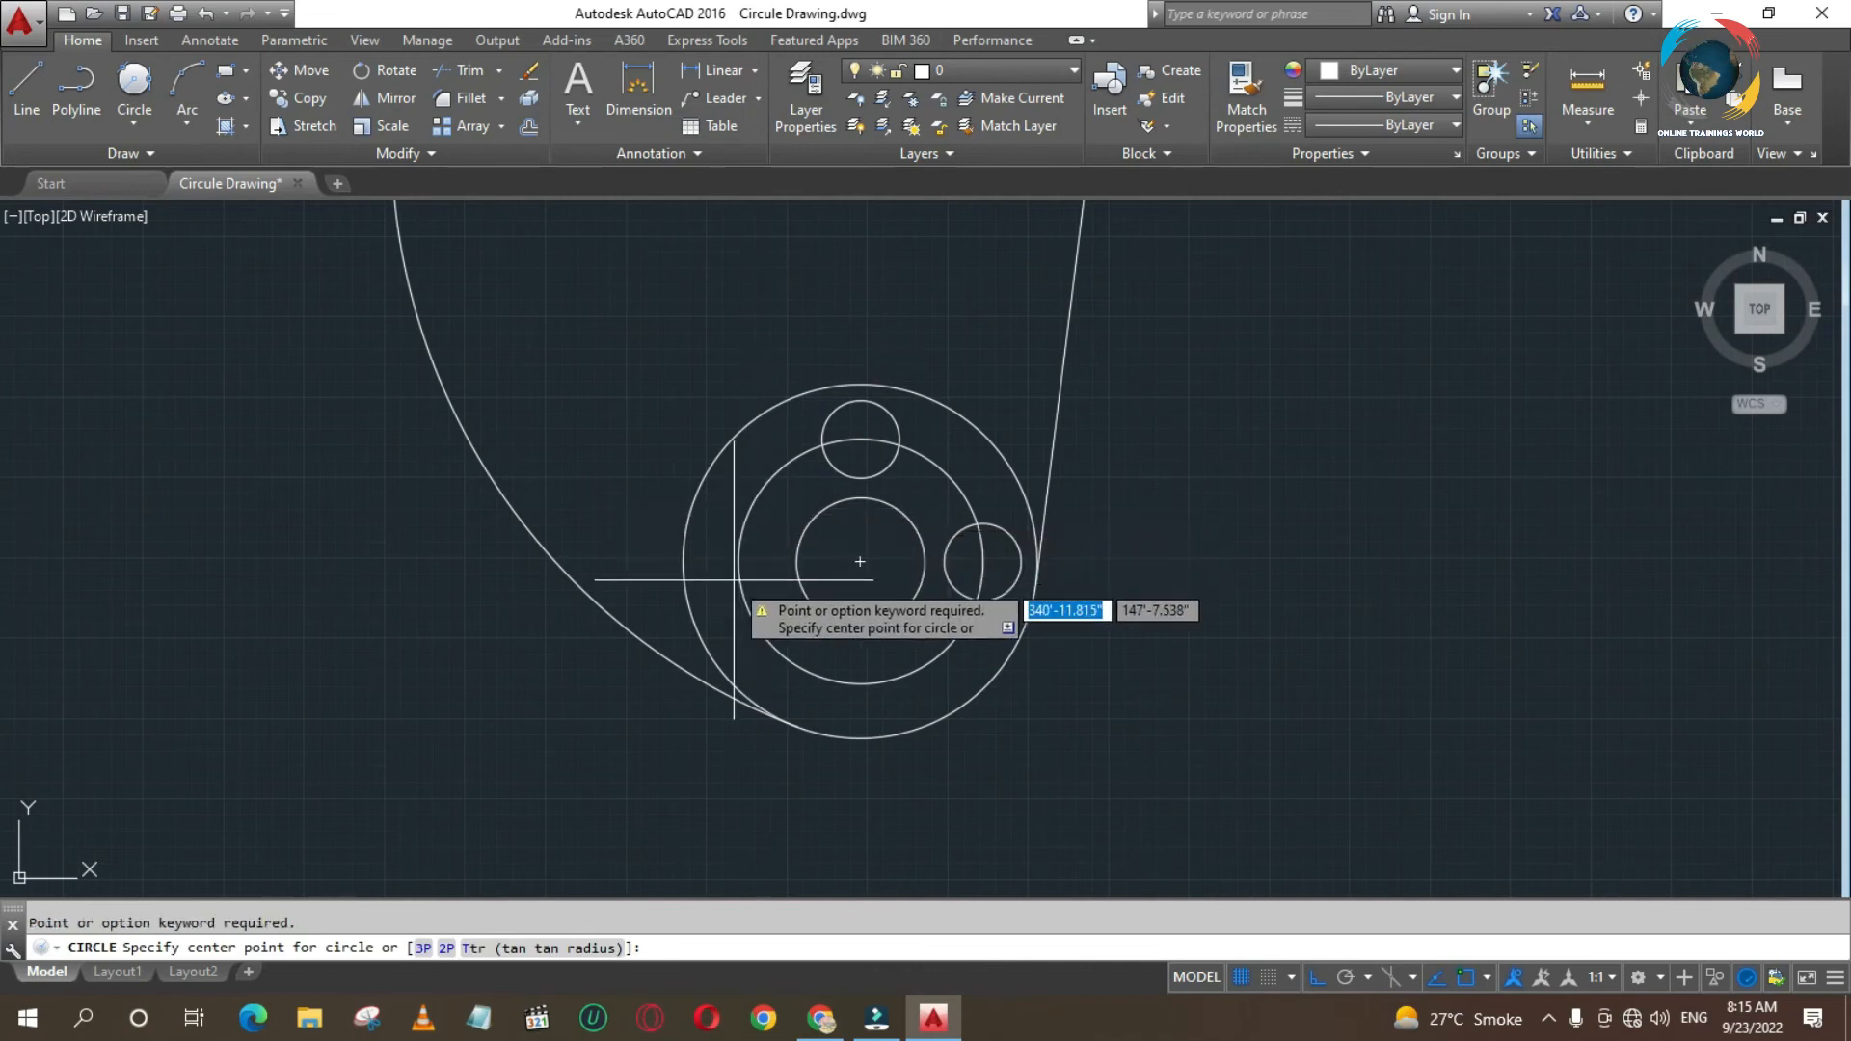
pyautogui.click(738, 562)
pyautogui.press('Return')
pyautogui.press('Return')
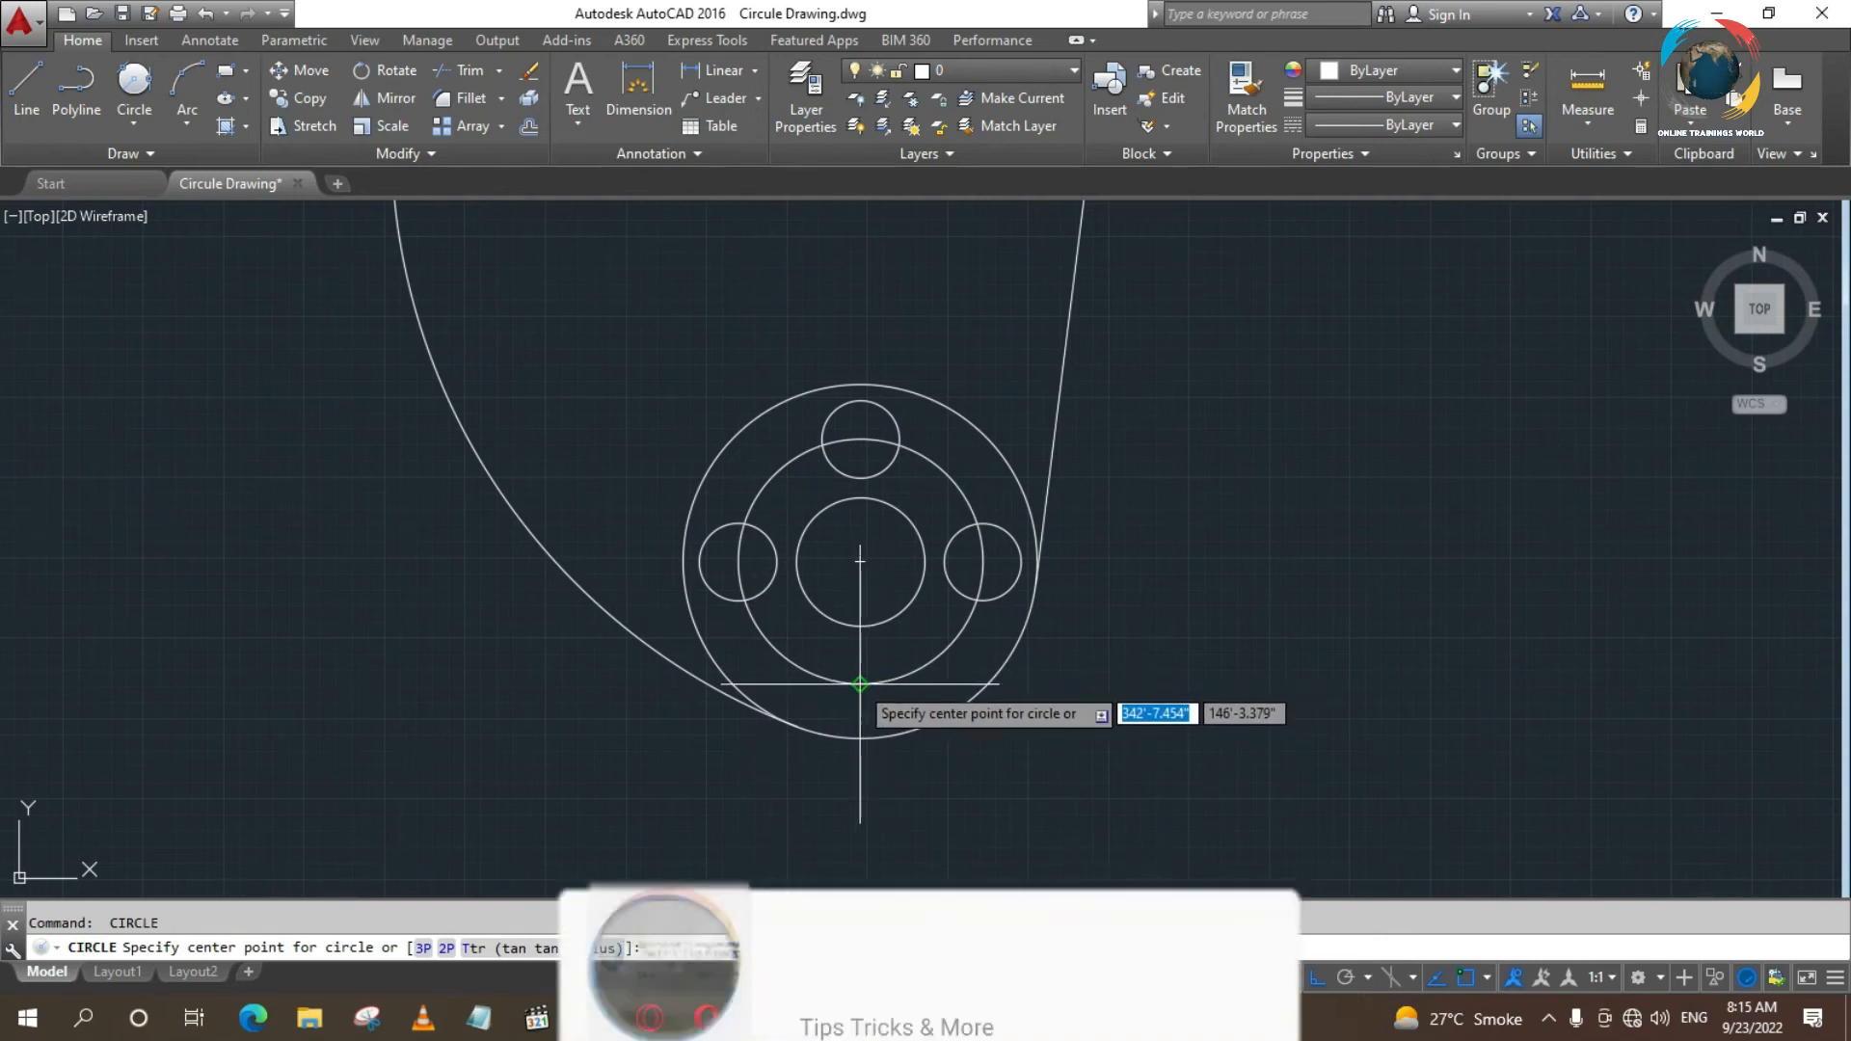
pyautogui.click(860, 685)
pyautogui.press('Return')
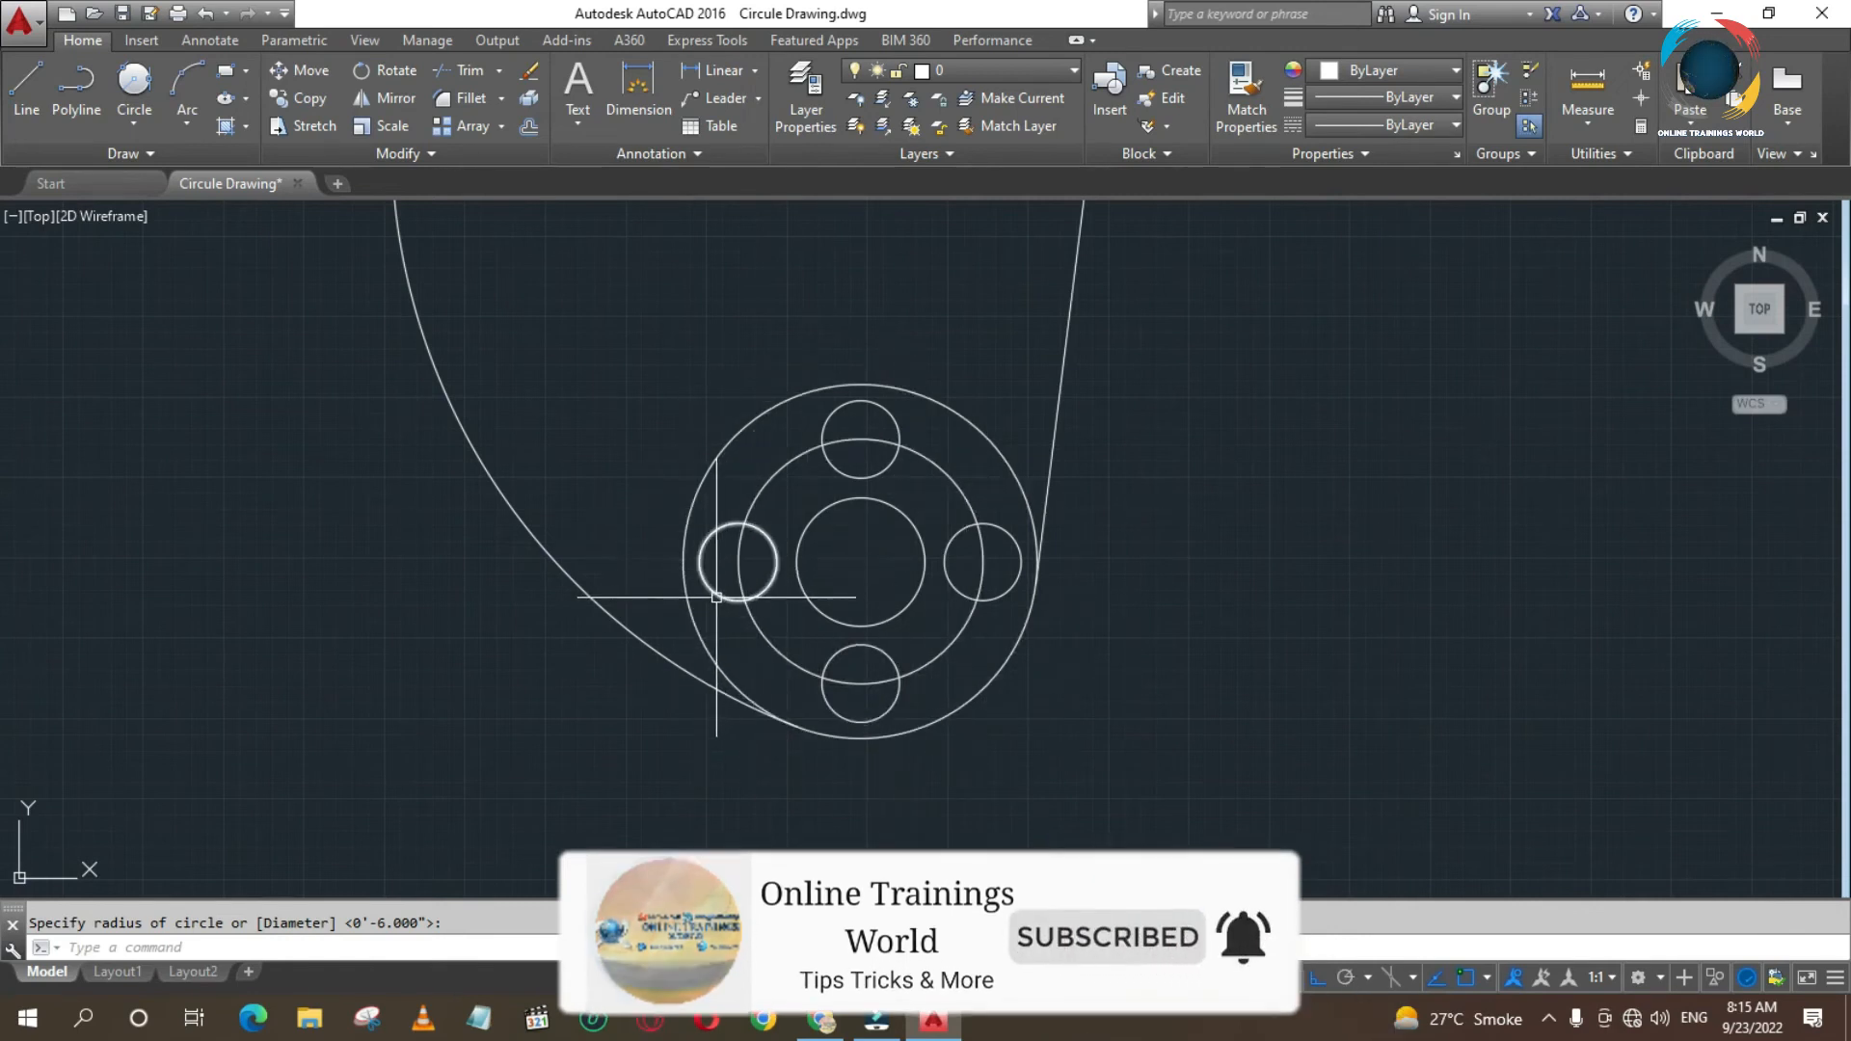
# - Delete the small circles on the top, left and bottom quadrants, keeping only the one on the right
pyautogui.click(714, 537)
pyautogui.click(827, 704)
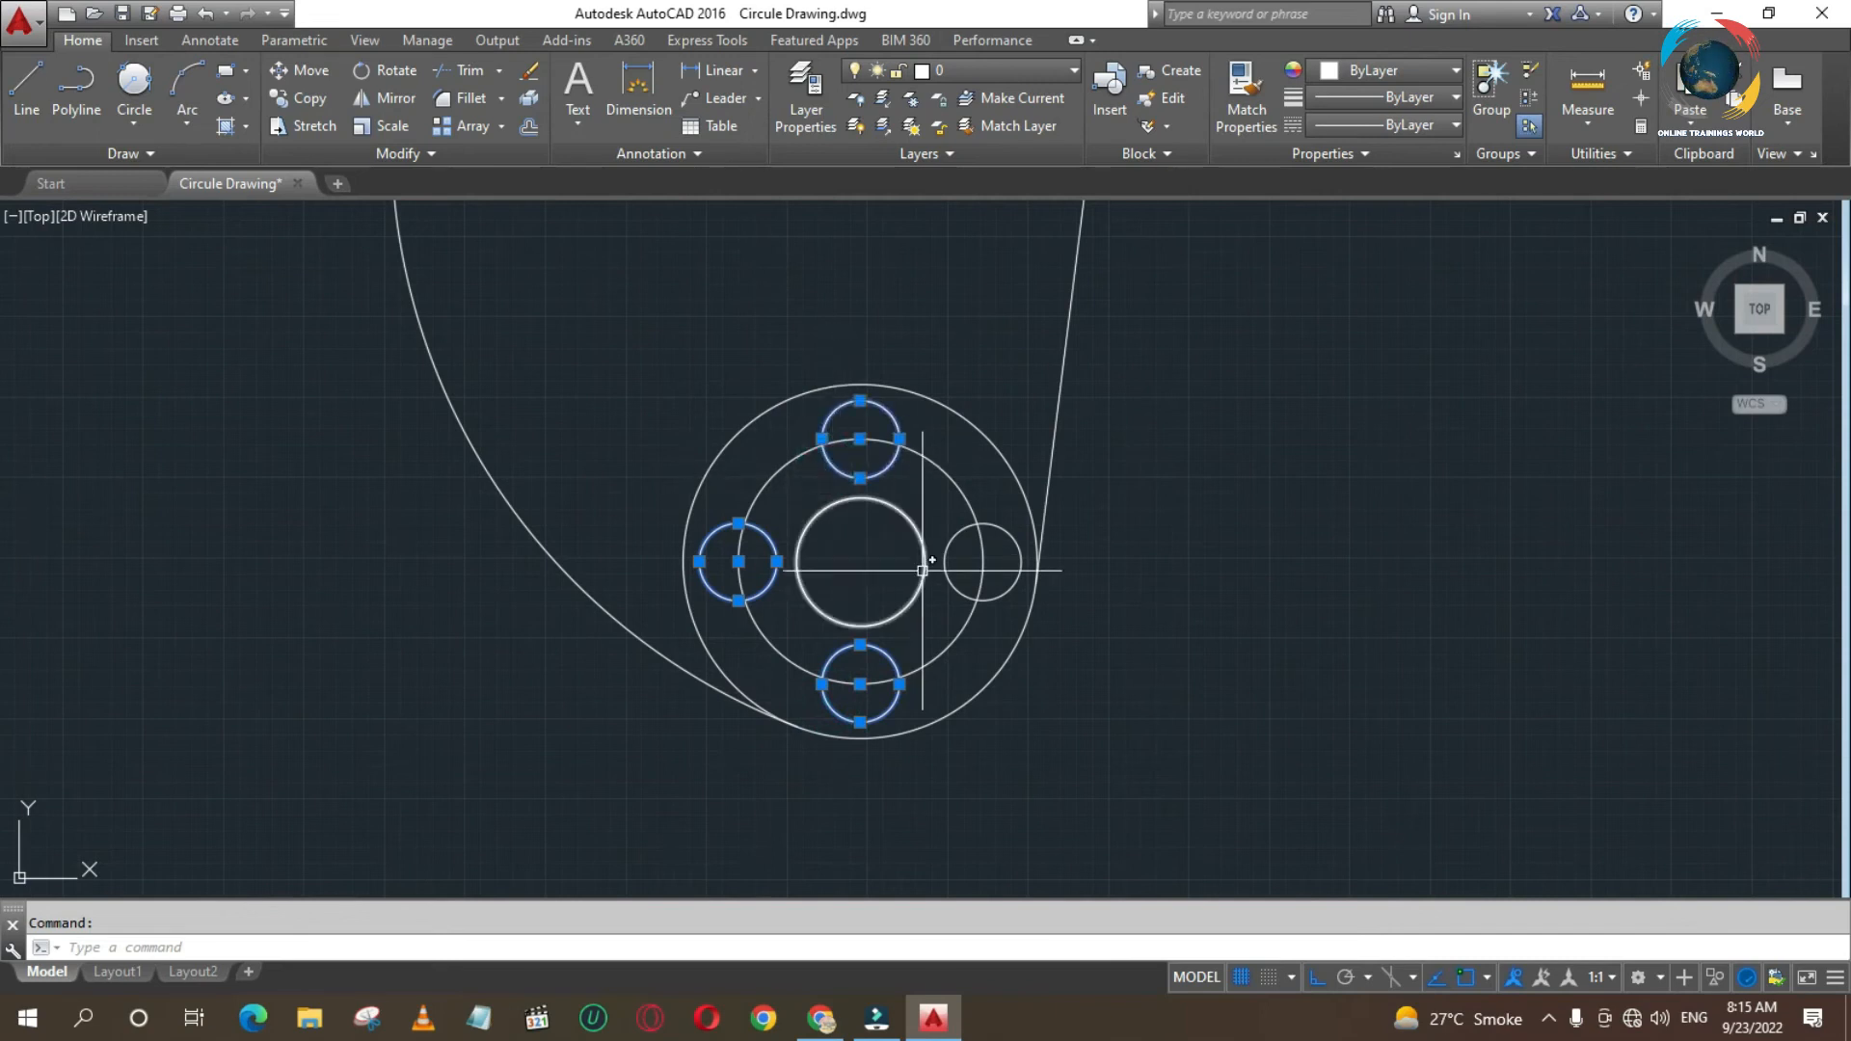
pyautogui.press('Delete')
# - Try a rectangular array of the remaining small circle, and undo it
pyautogui.click(458, 126)
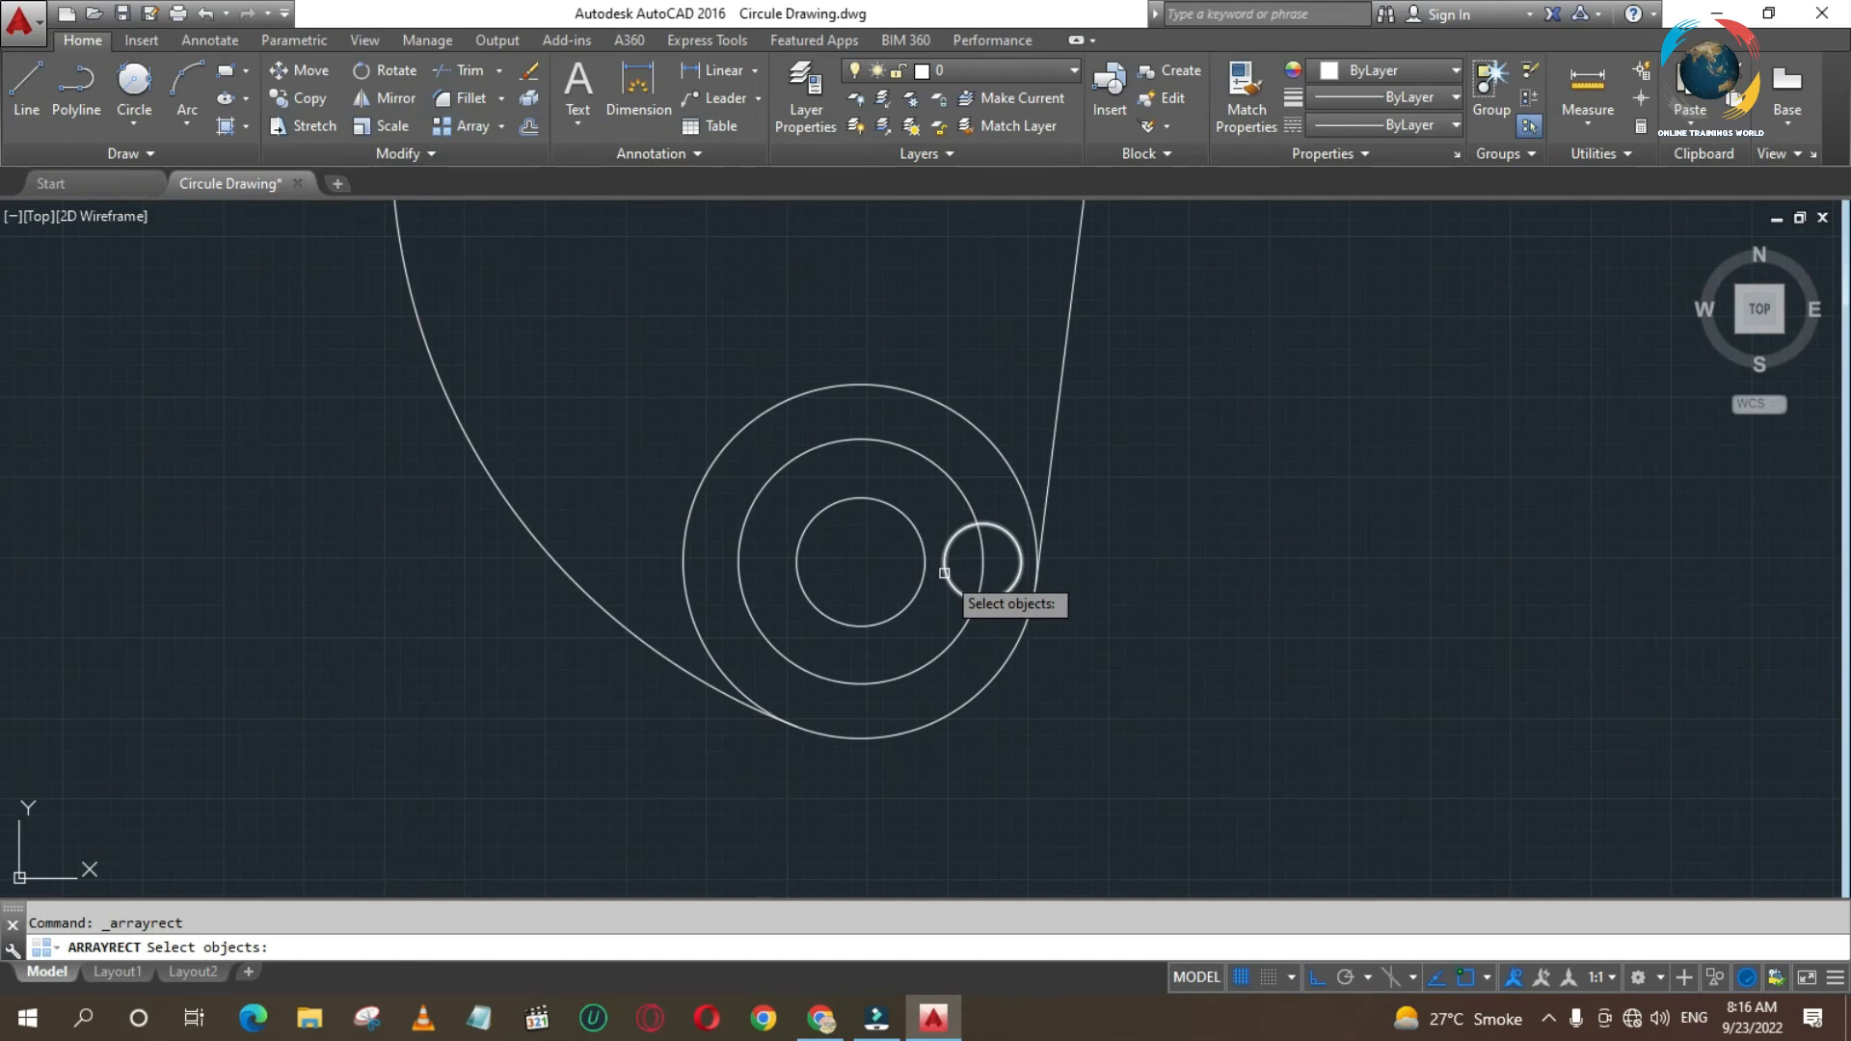
pyautogui.rightClick(868, 571)
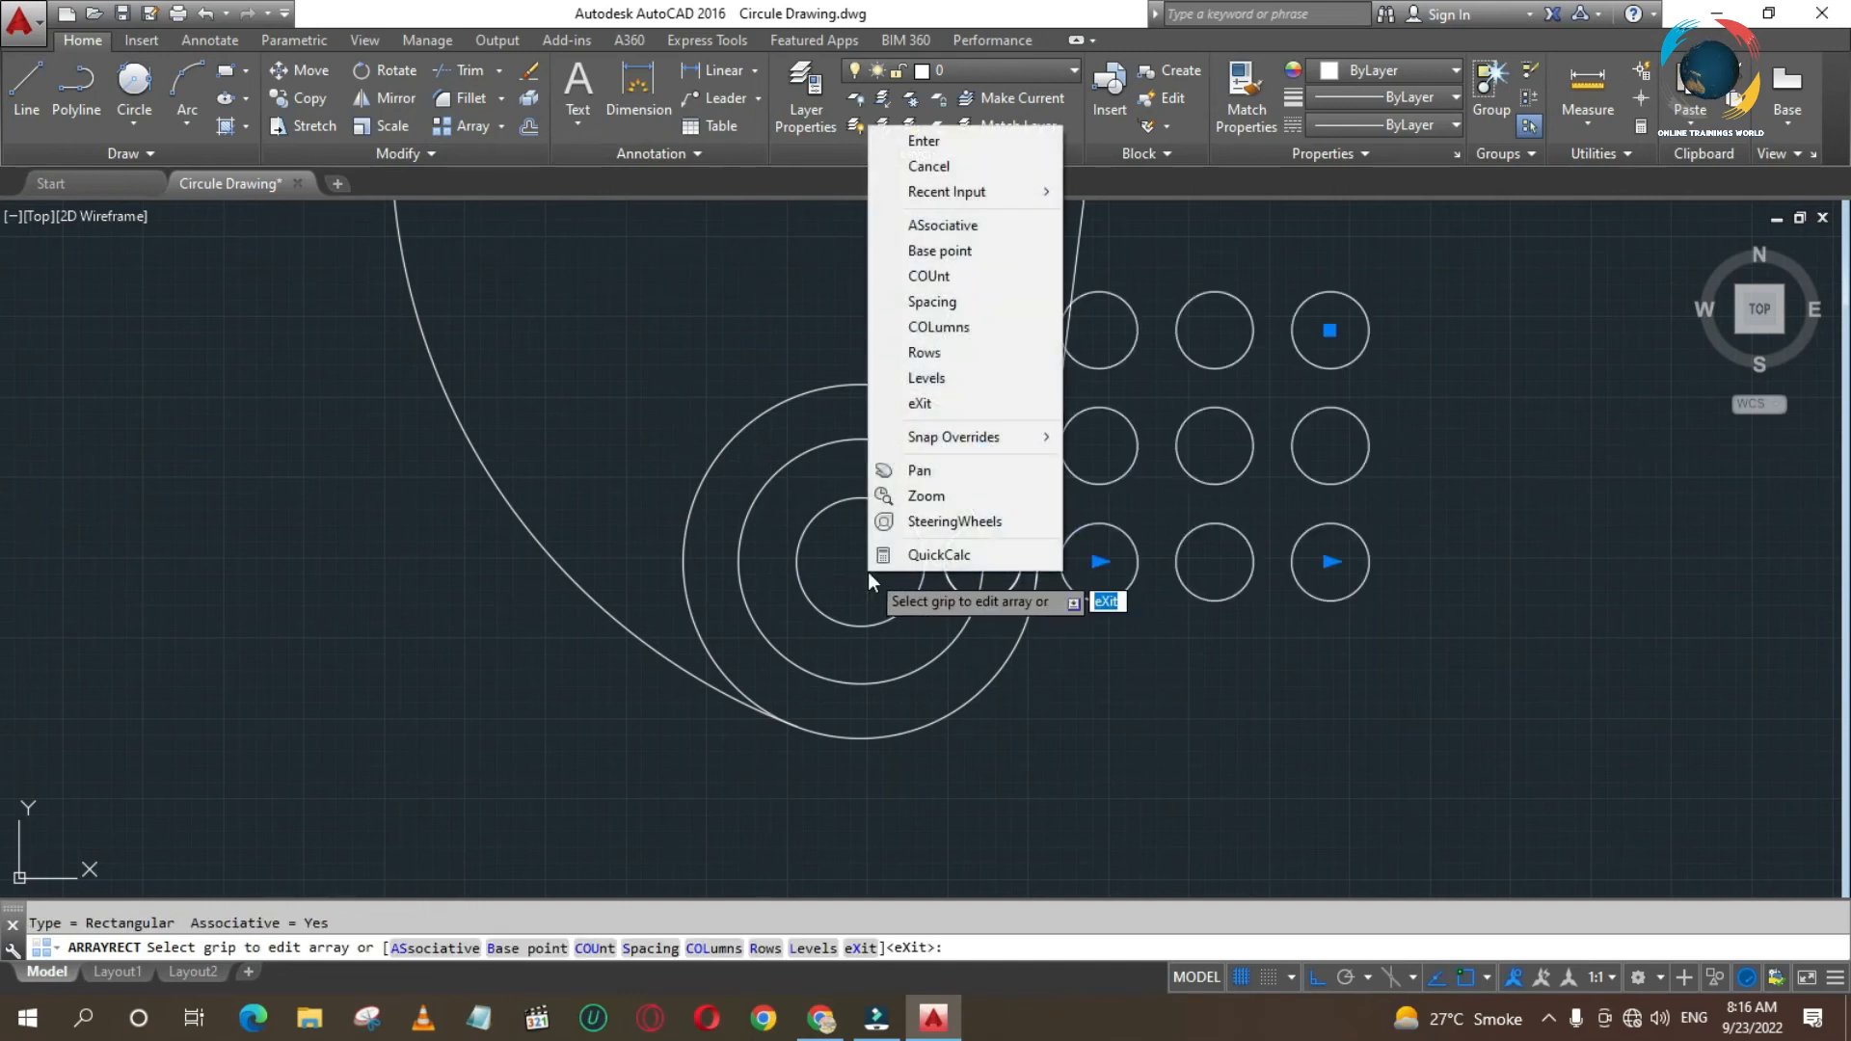
pyautogui.click(1080, 552)
pyautogui.press('Escape')
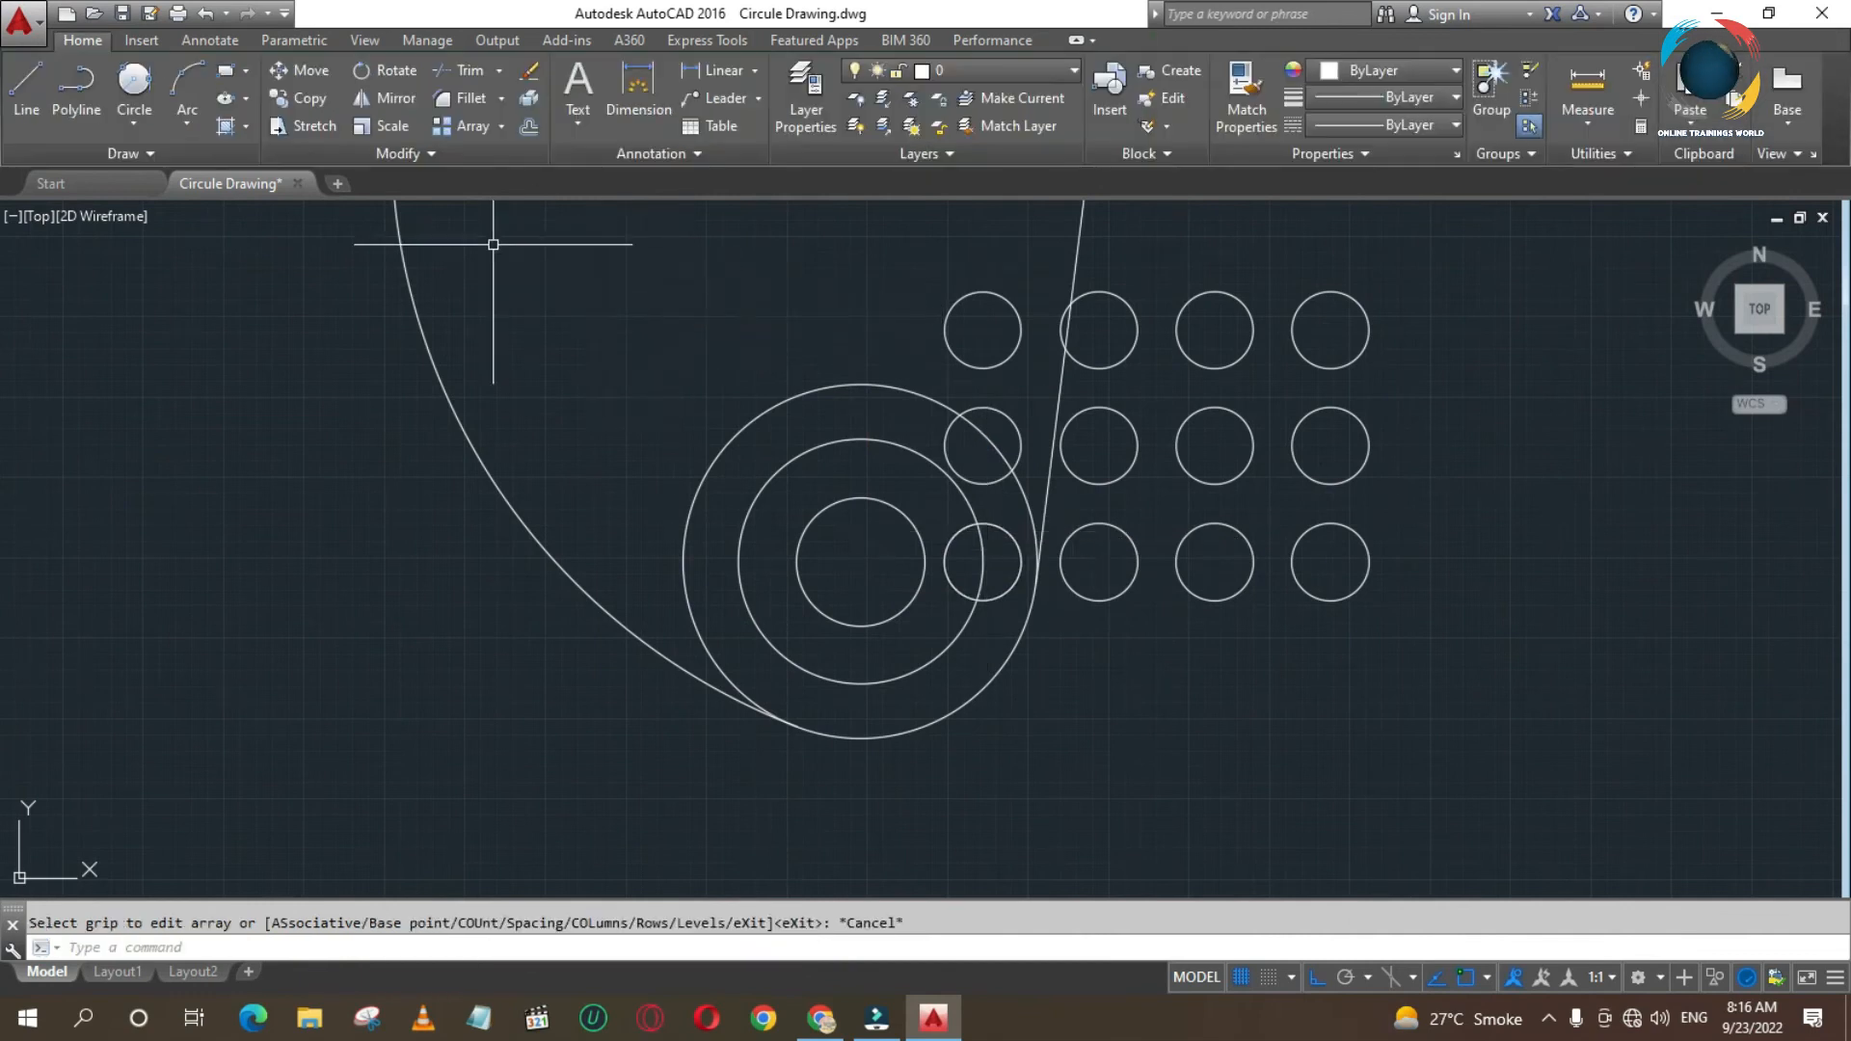
pyautogui.click(499, 132)
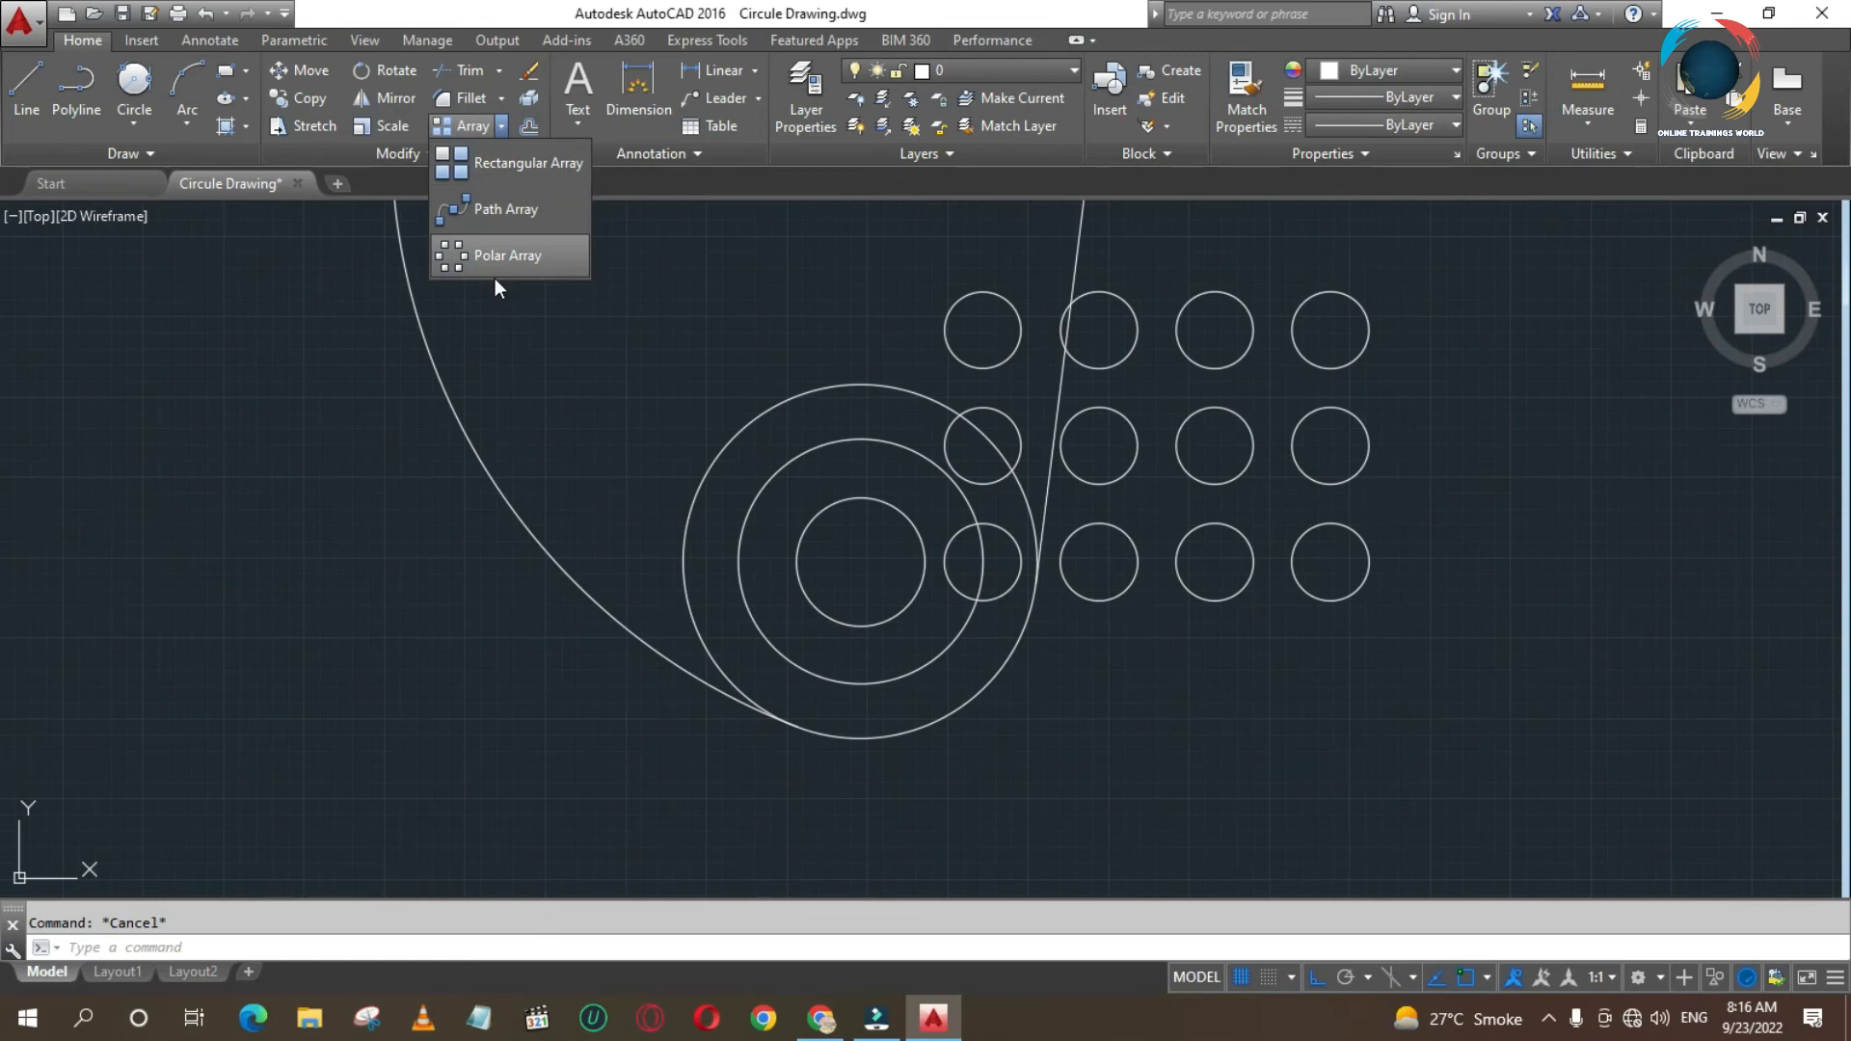
pyautogui.click(999, 710)
pyautogui.hotkey('ctrl', 'z')
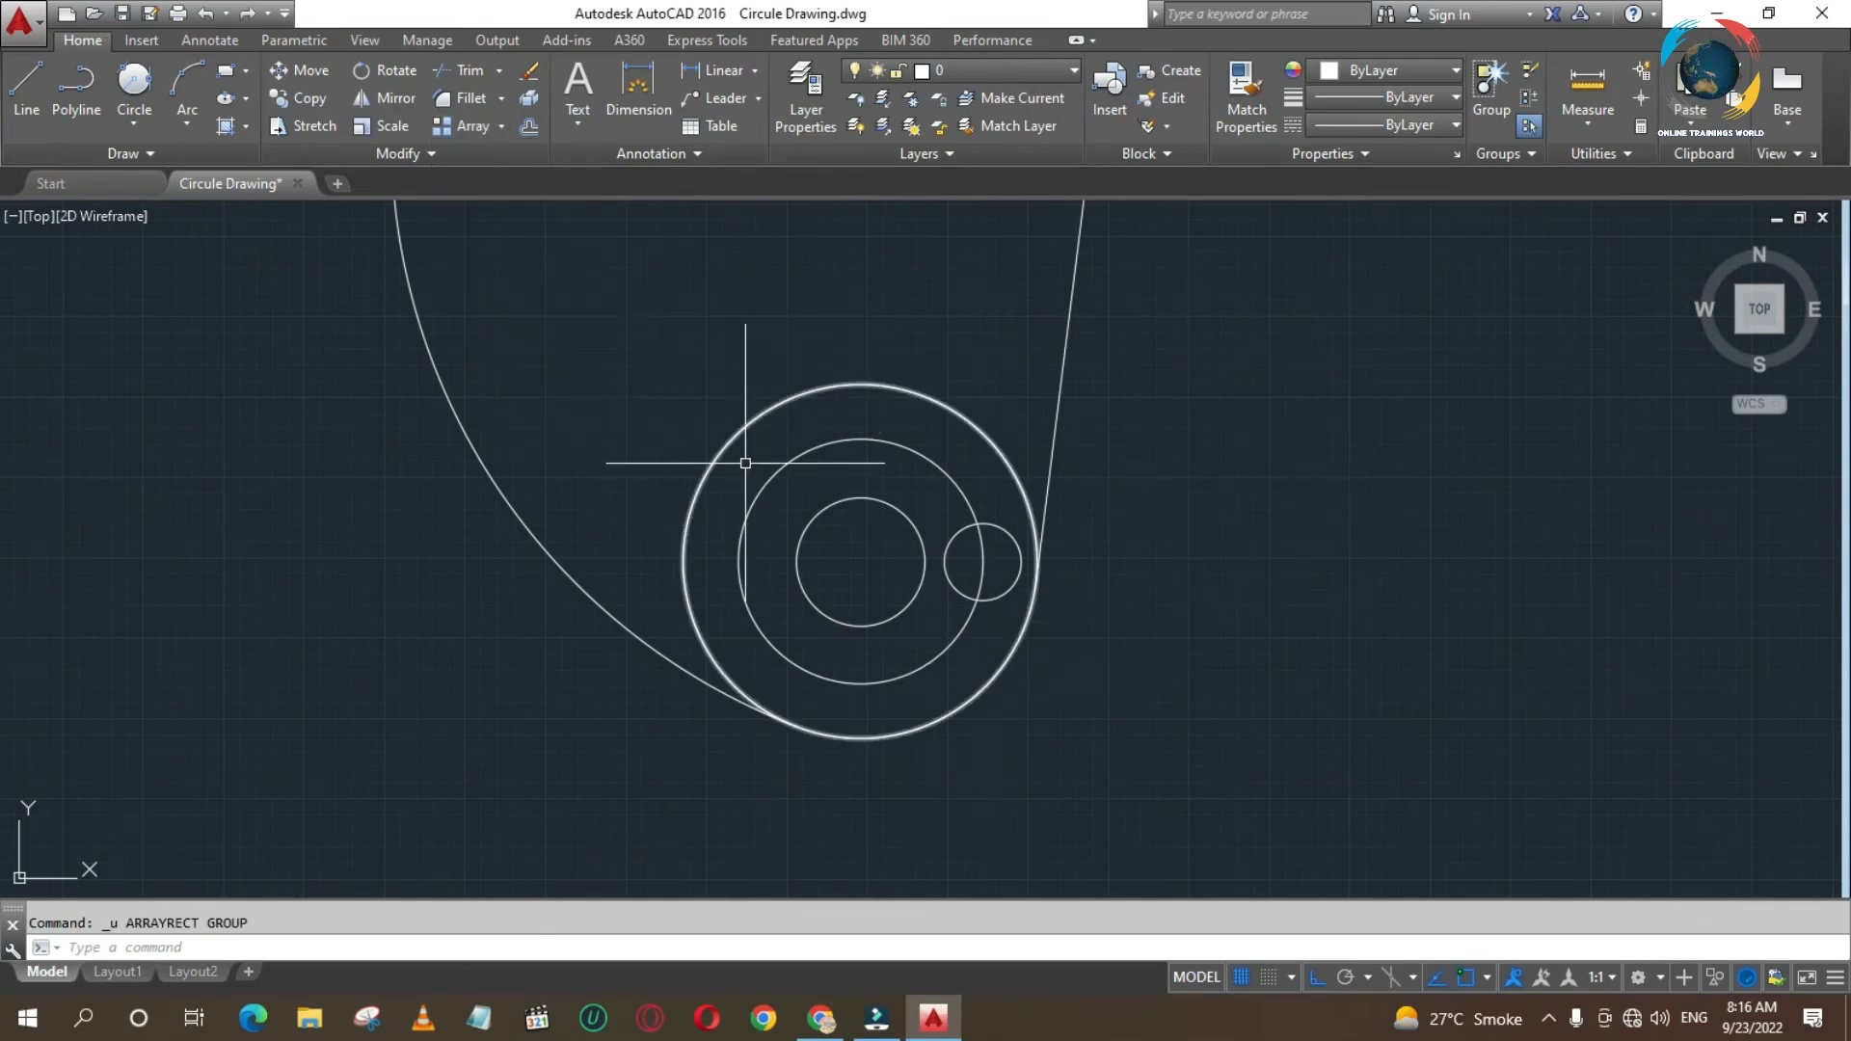
# - Create a polar array of the small circle around the centre of the lower concentric circles with 4 items over 360 degrees
pyautogui.rightClick(501, 128)
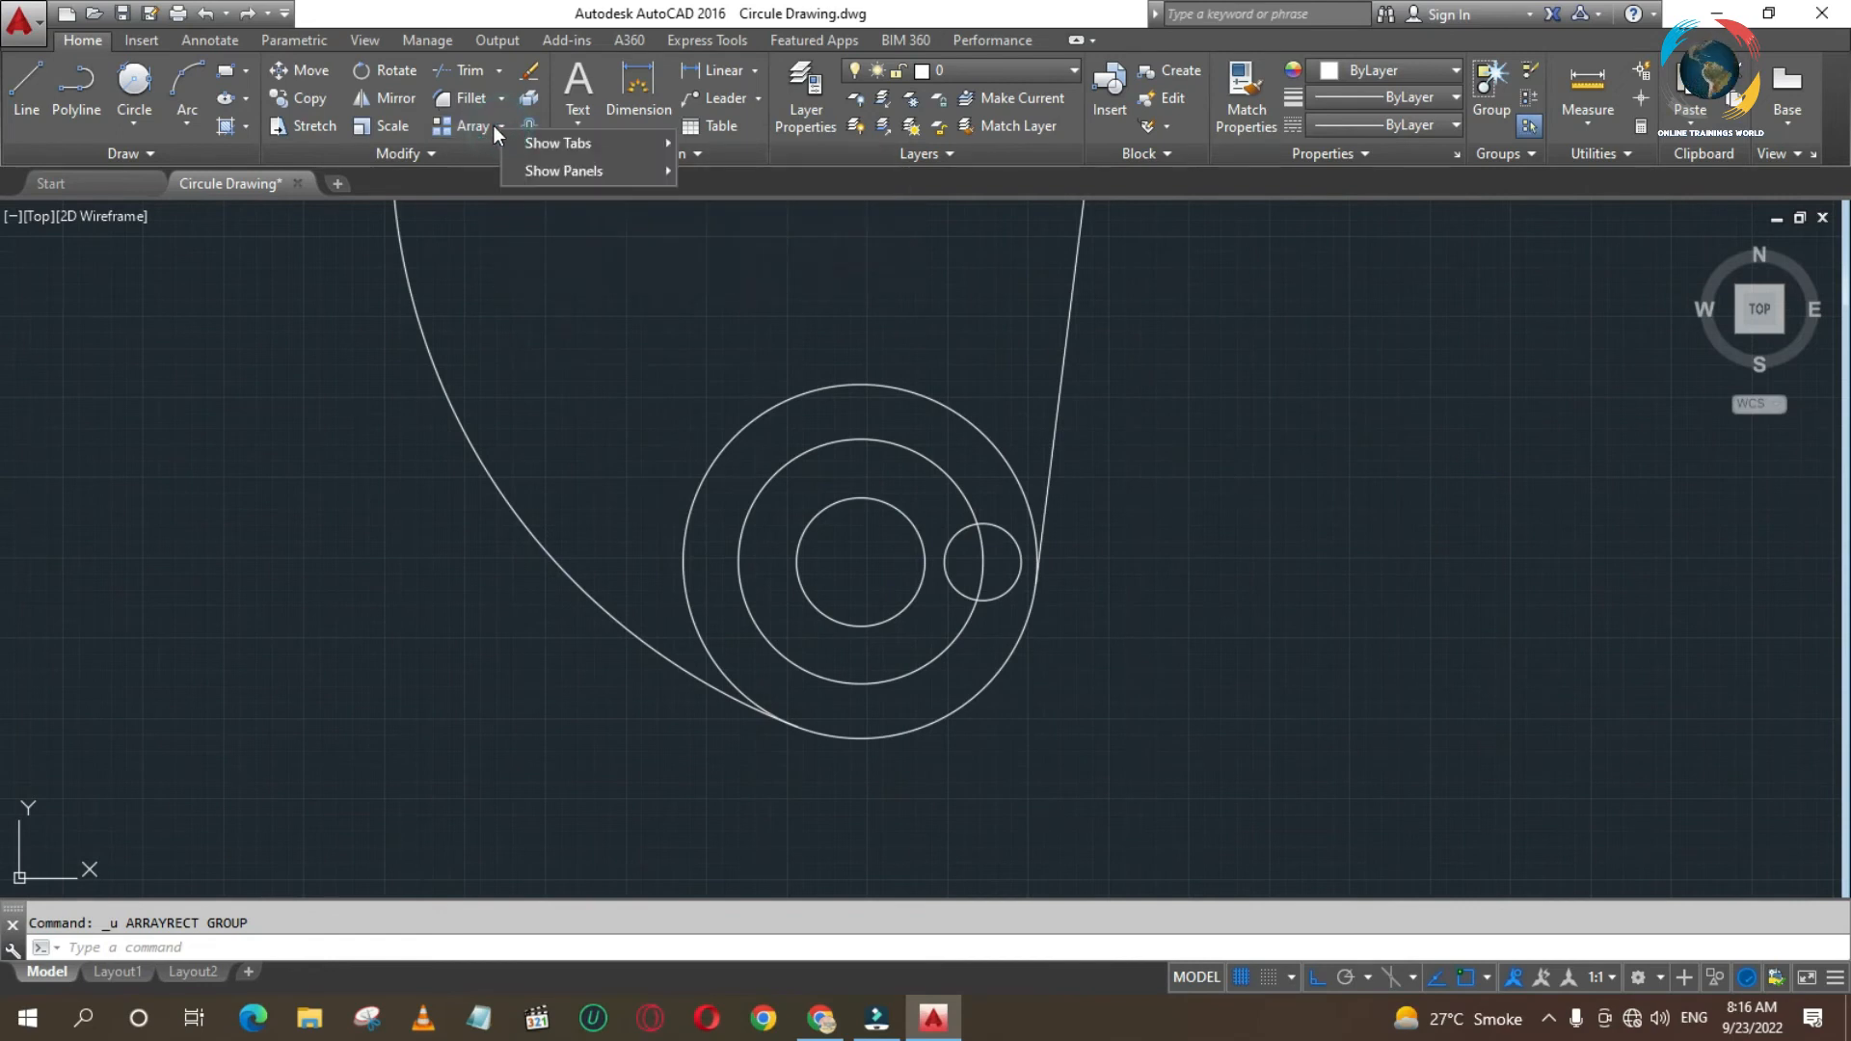
pyautogui.click(501, 126)
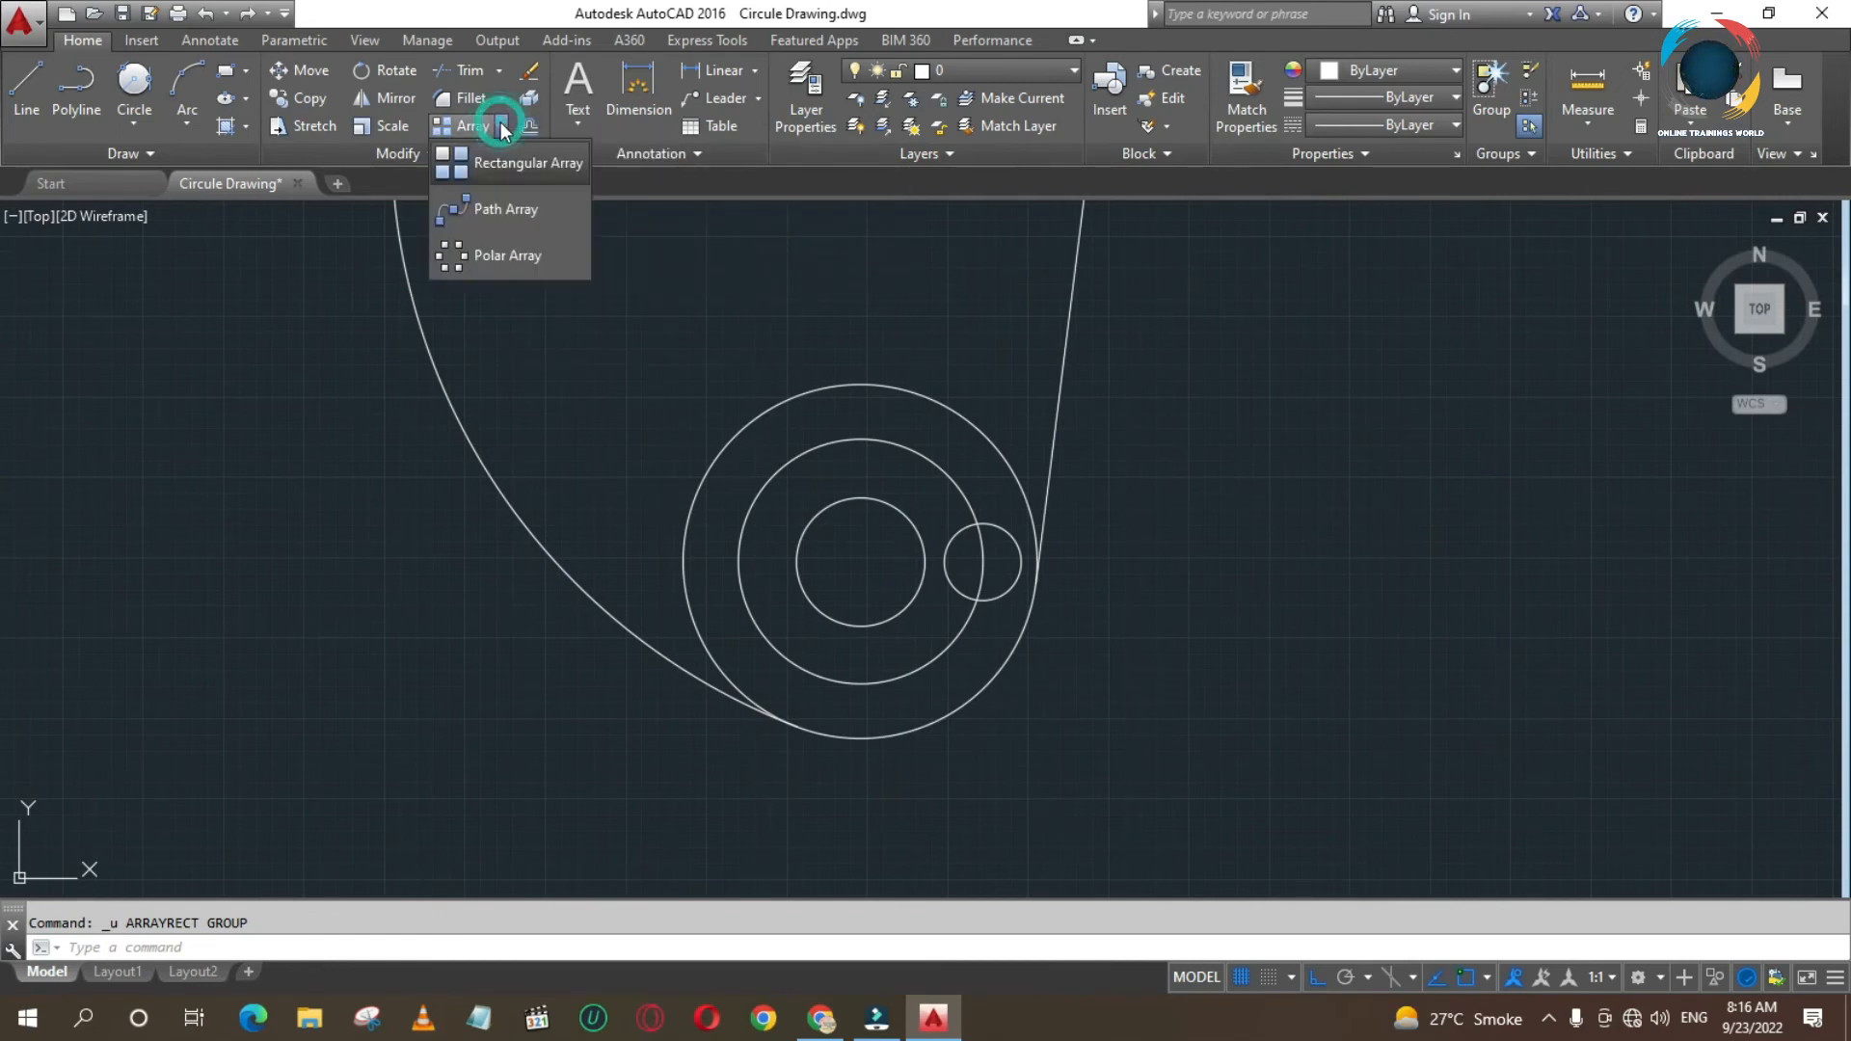
pyautogui.click(494, 257)
pyautogui.click(950, 585)
pyautogui.press('Return')
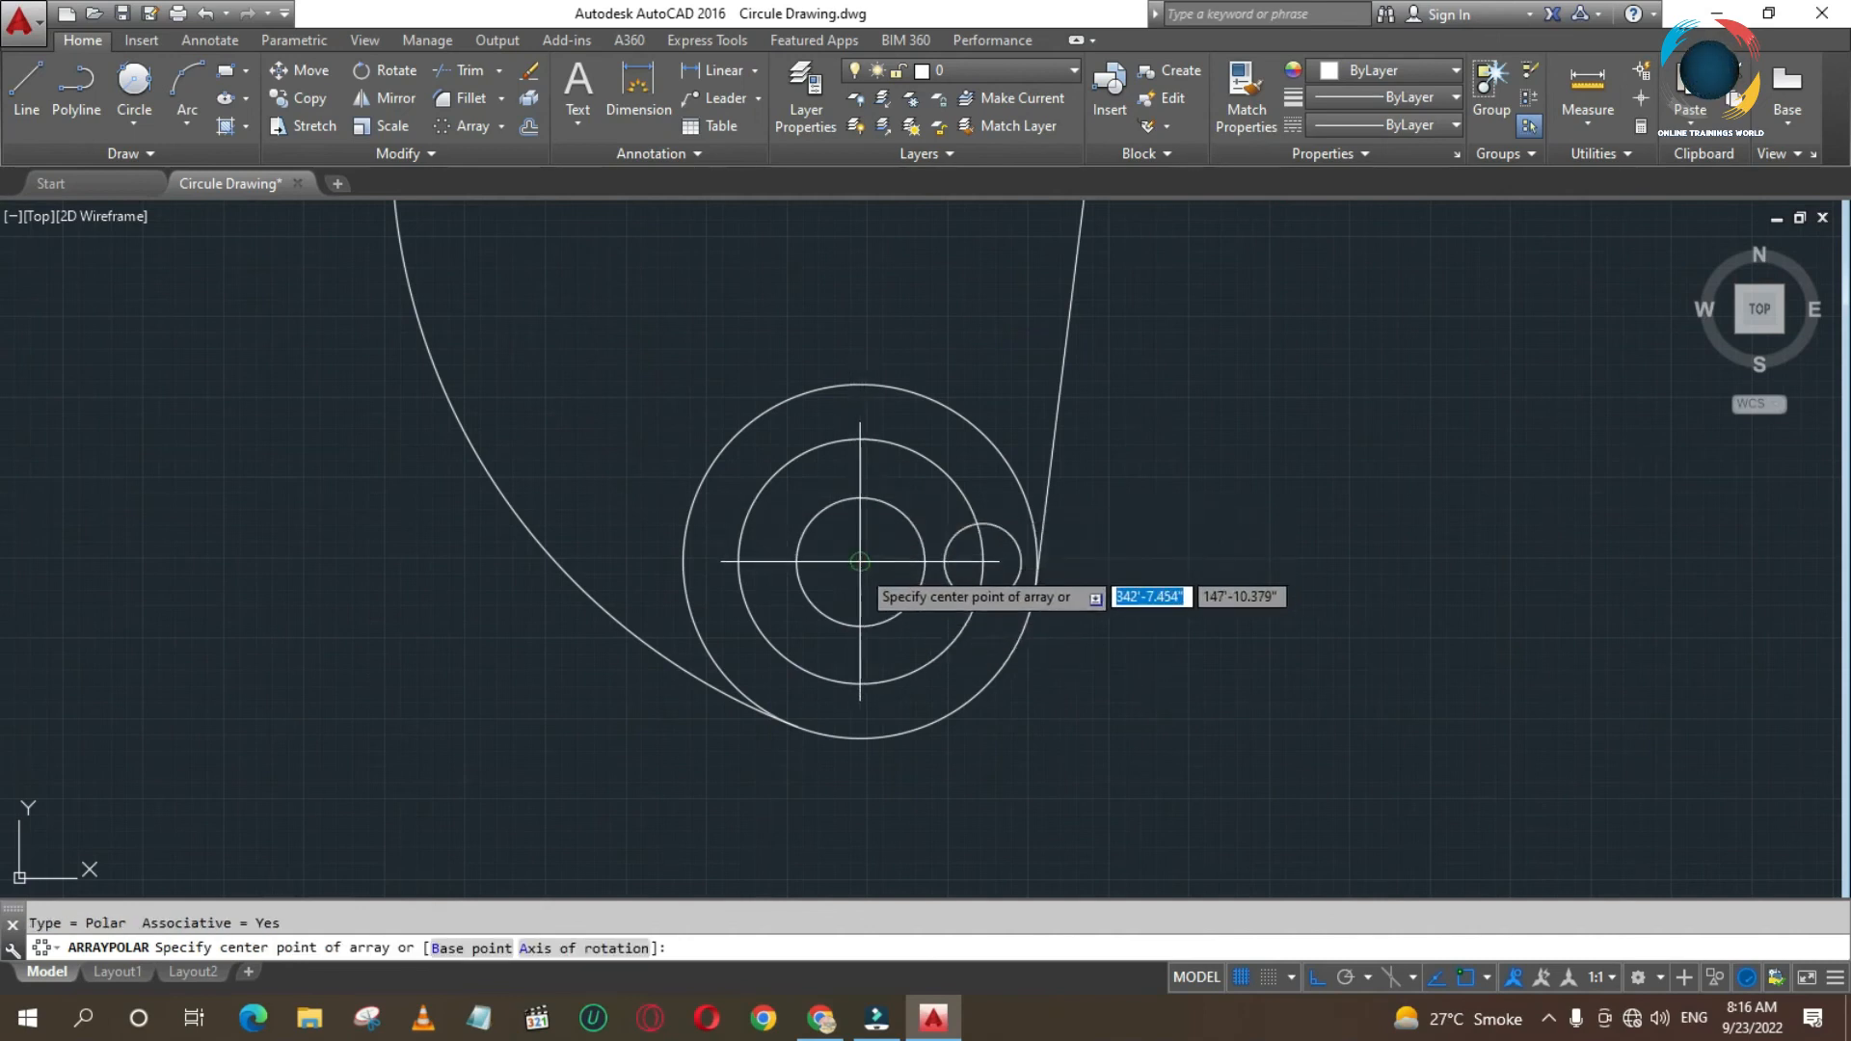
pyautogui.click(860, 561)
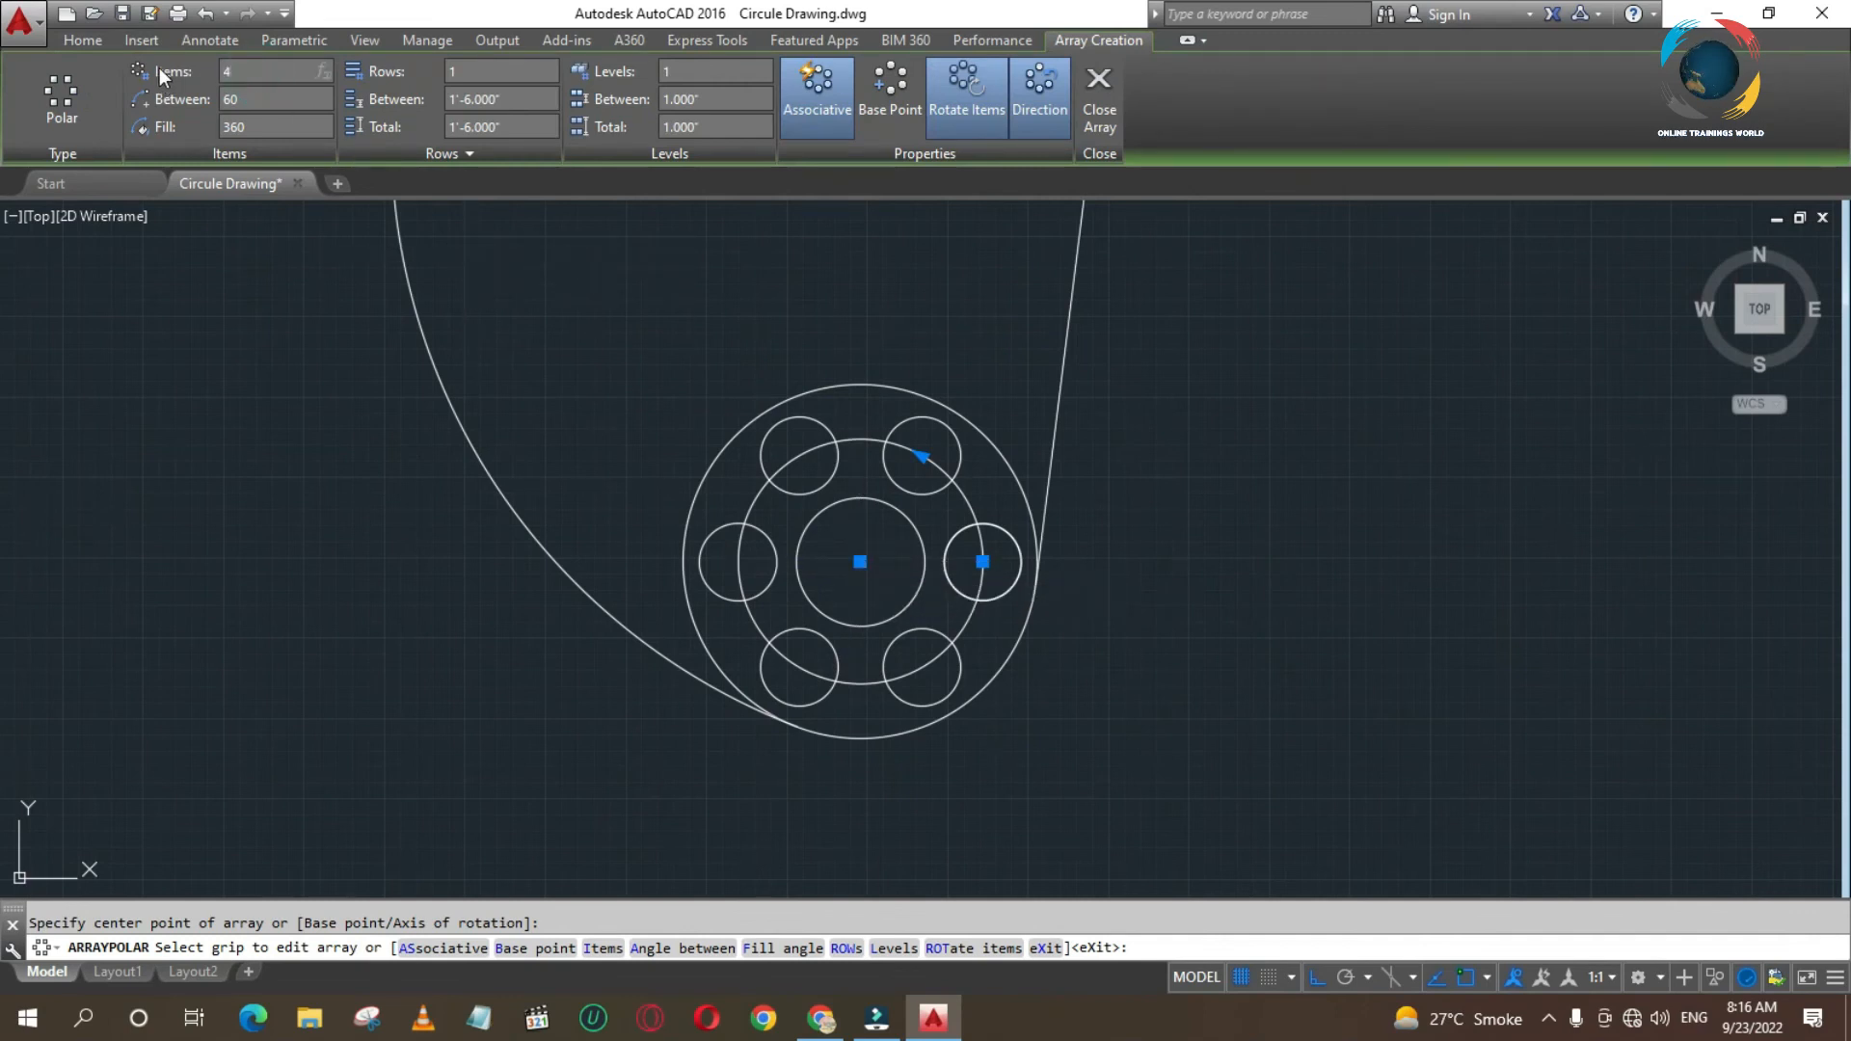
pyautogui.write('4')
pyautogui.press('Return')
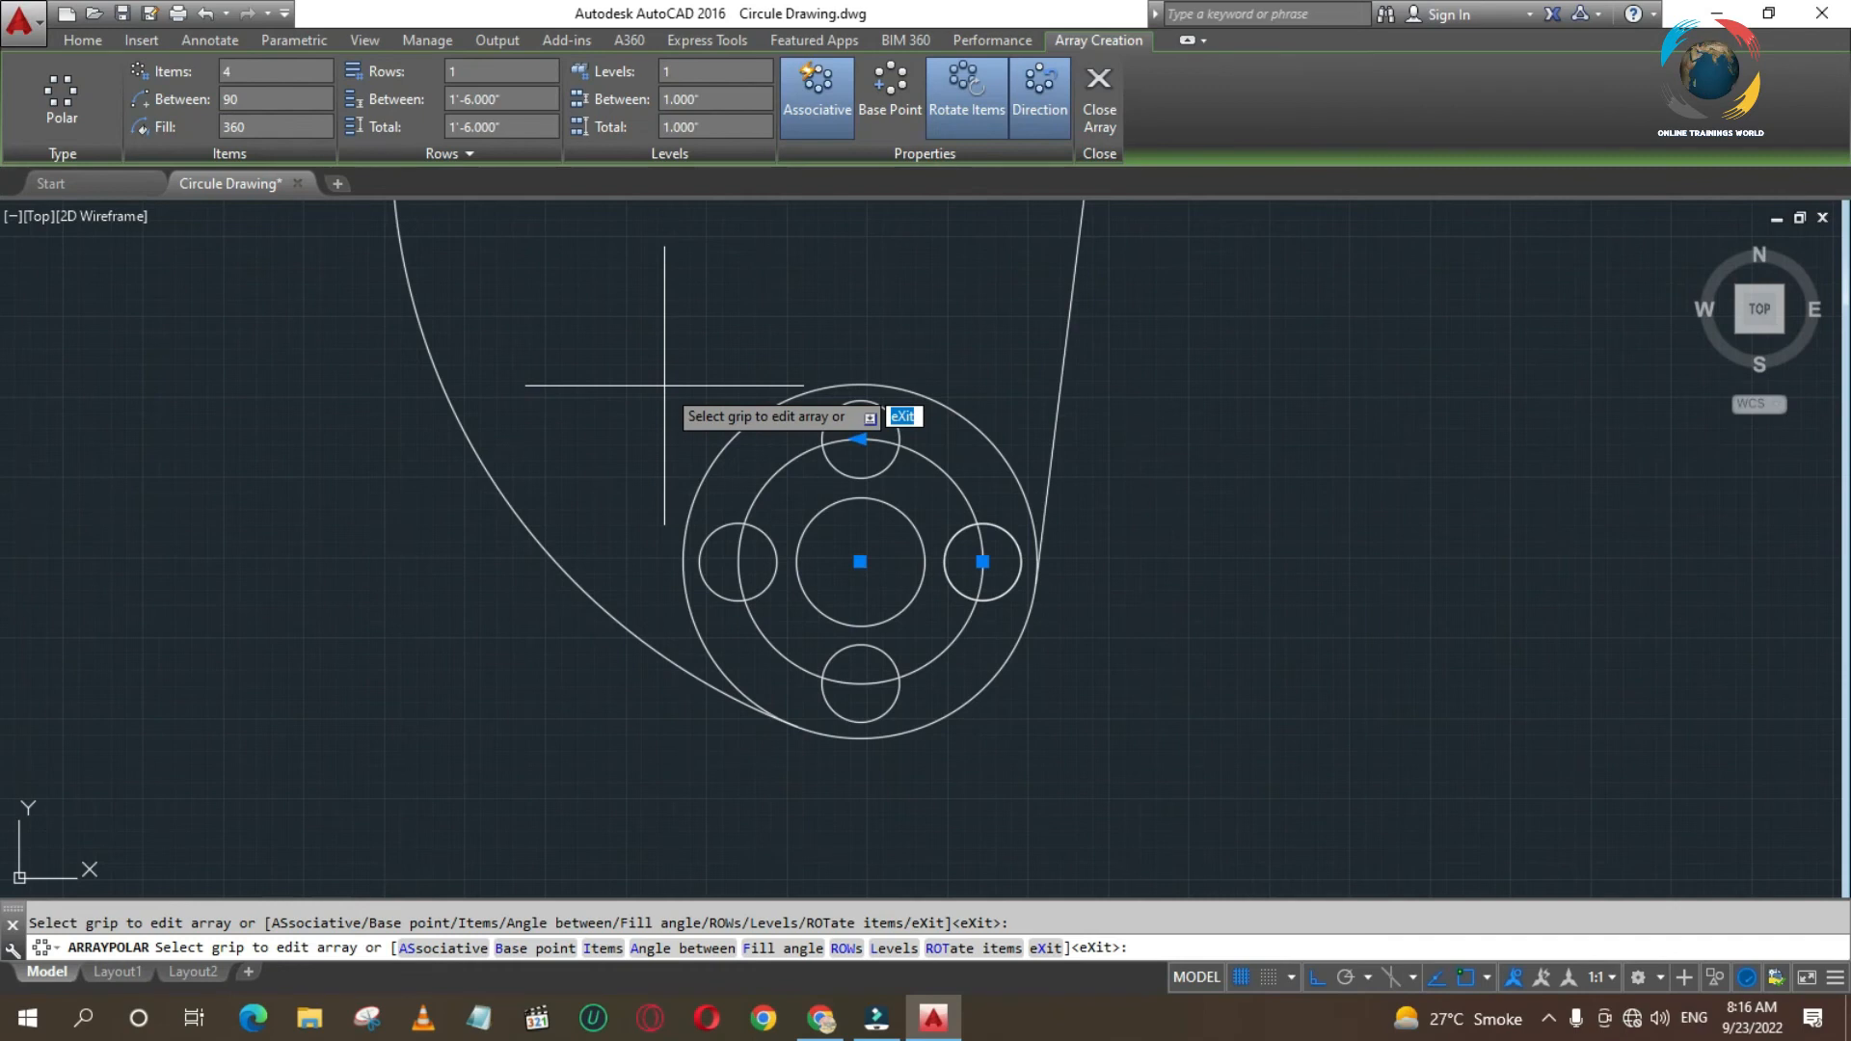
pyautogui.press('Return')
# - Turn on polar tracking and draw a vertical centre line through each upper circle pair, extending slightly past the outer circles
pyautogui.press('F10')
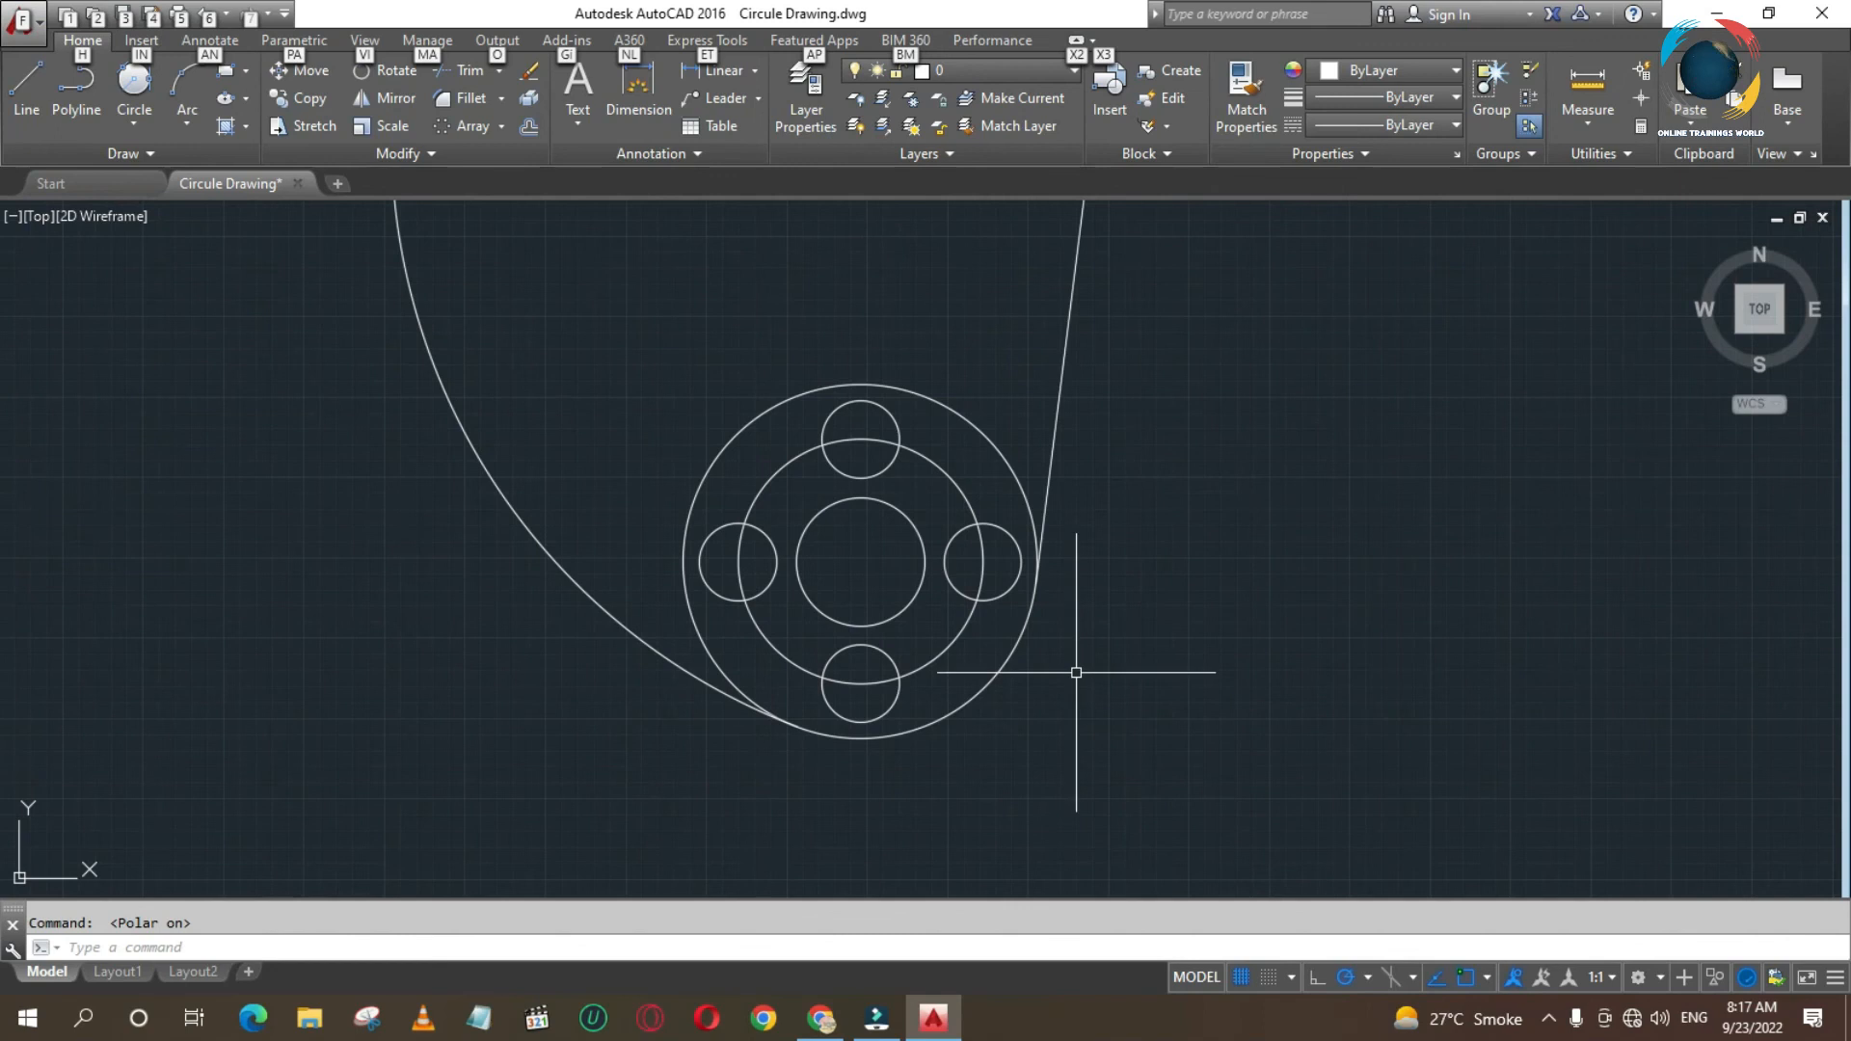
pyautogui.scroll(-4, 1075, 651)
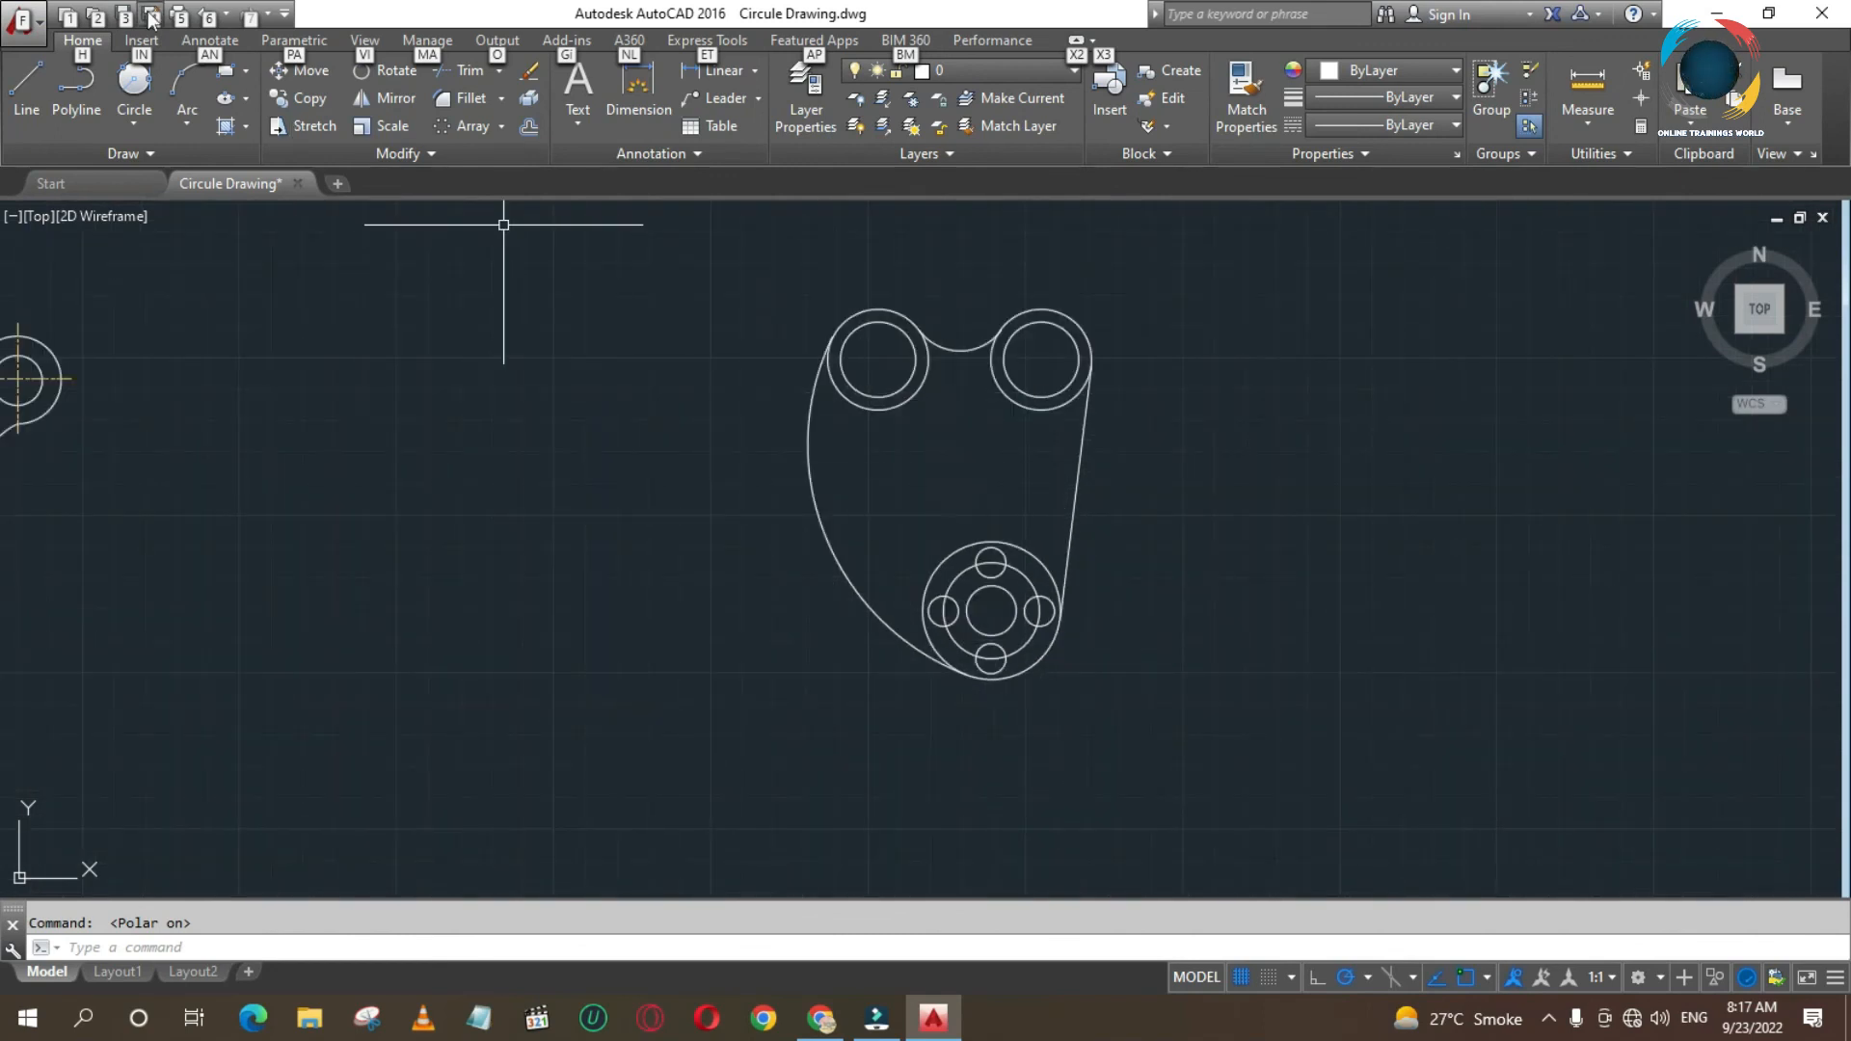
pyautogui.click(26, 91)
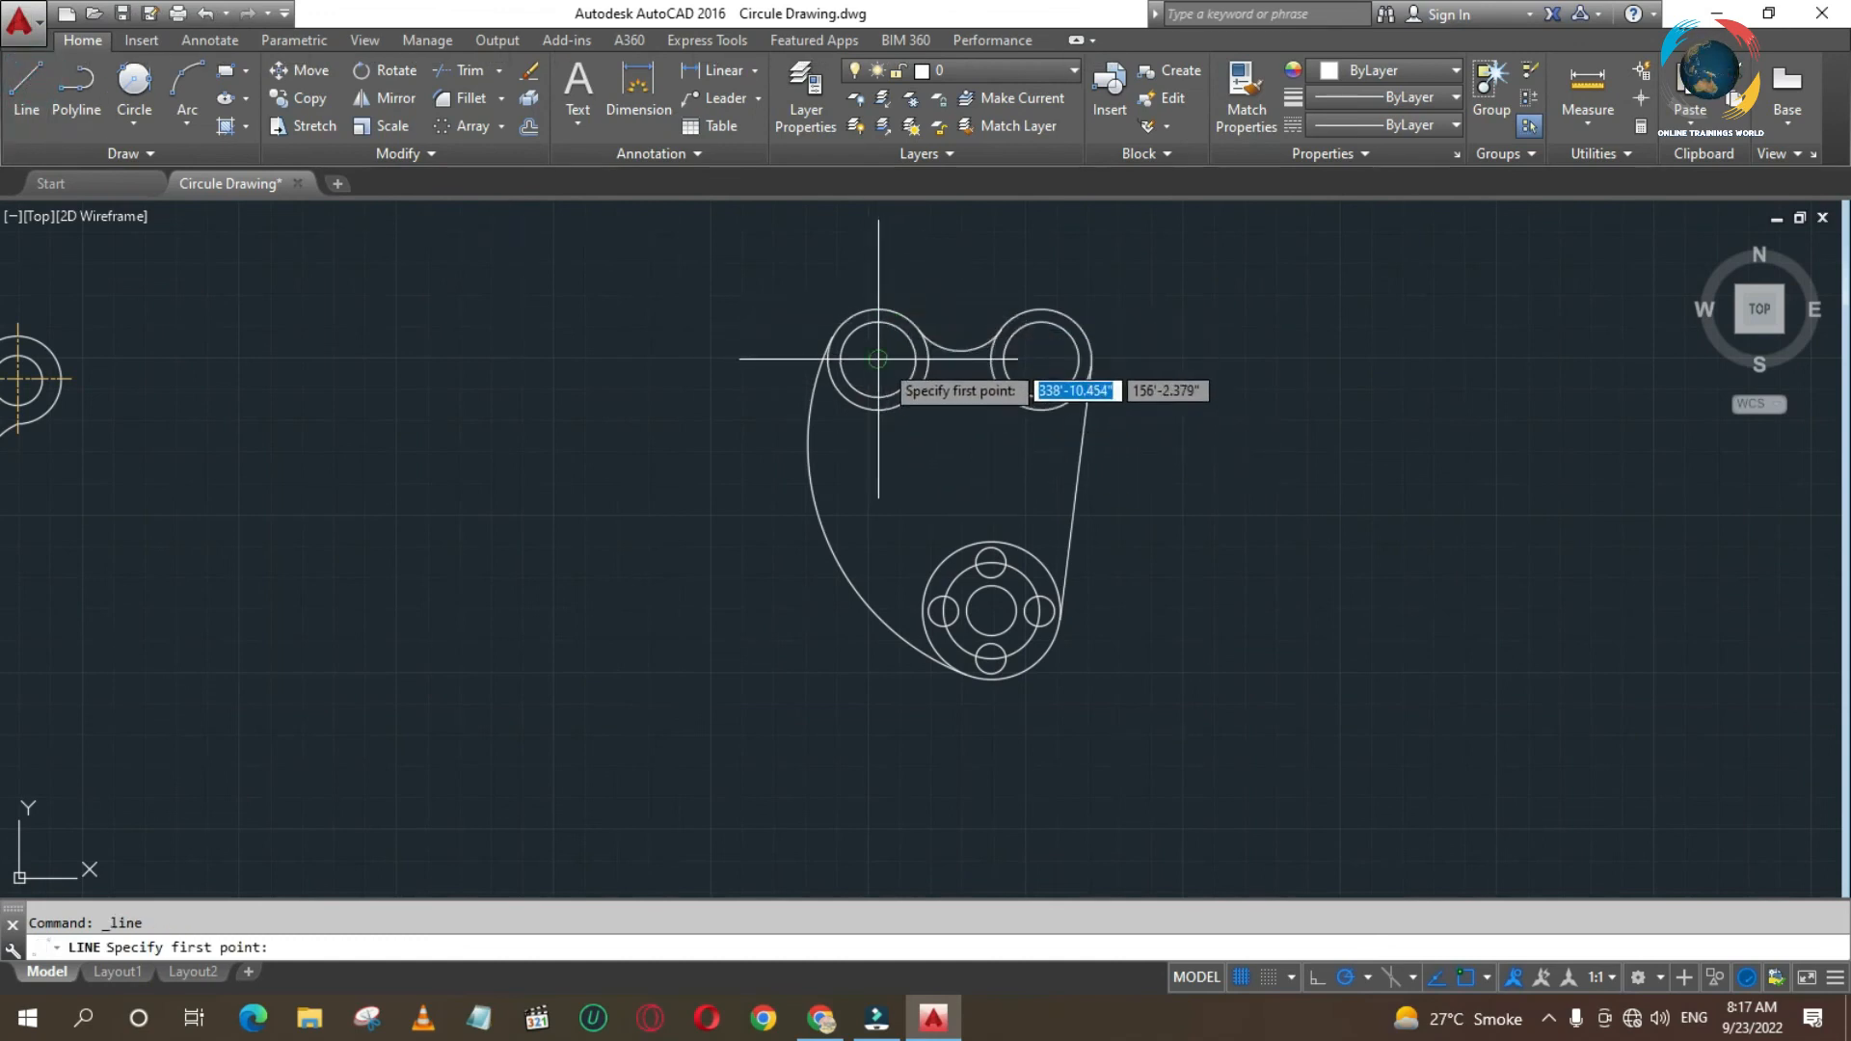
pyautogui.click(879, 283)
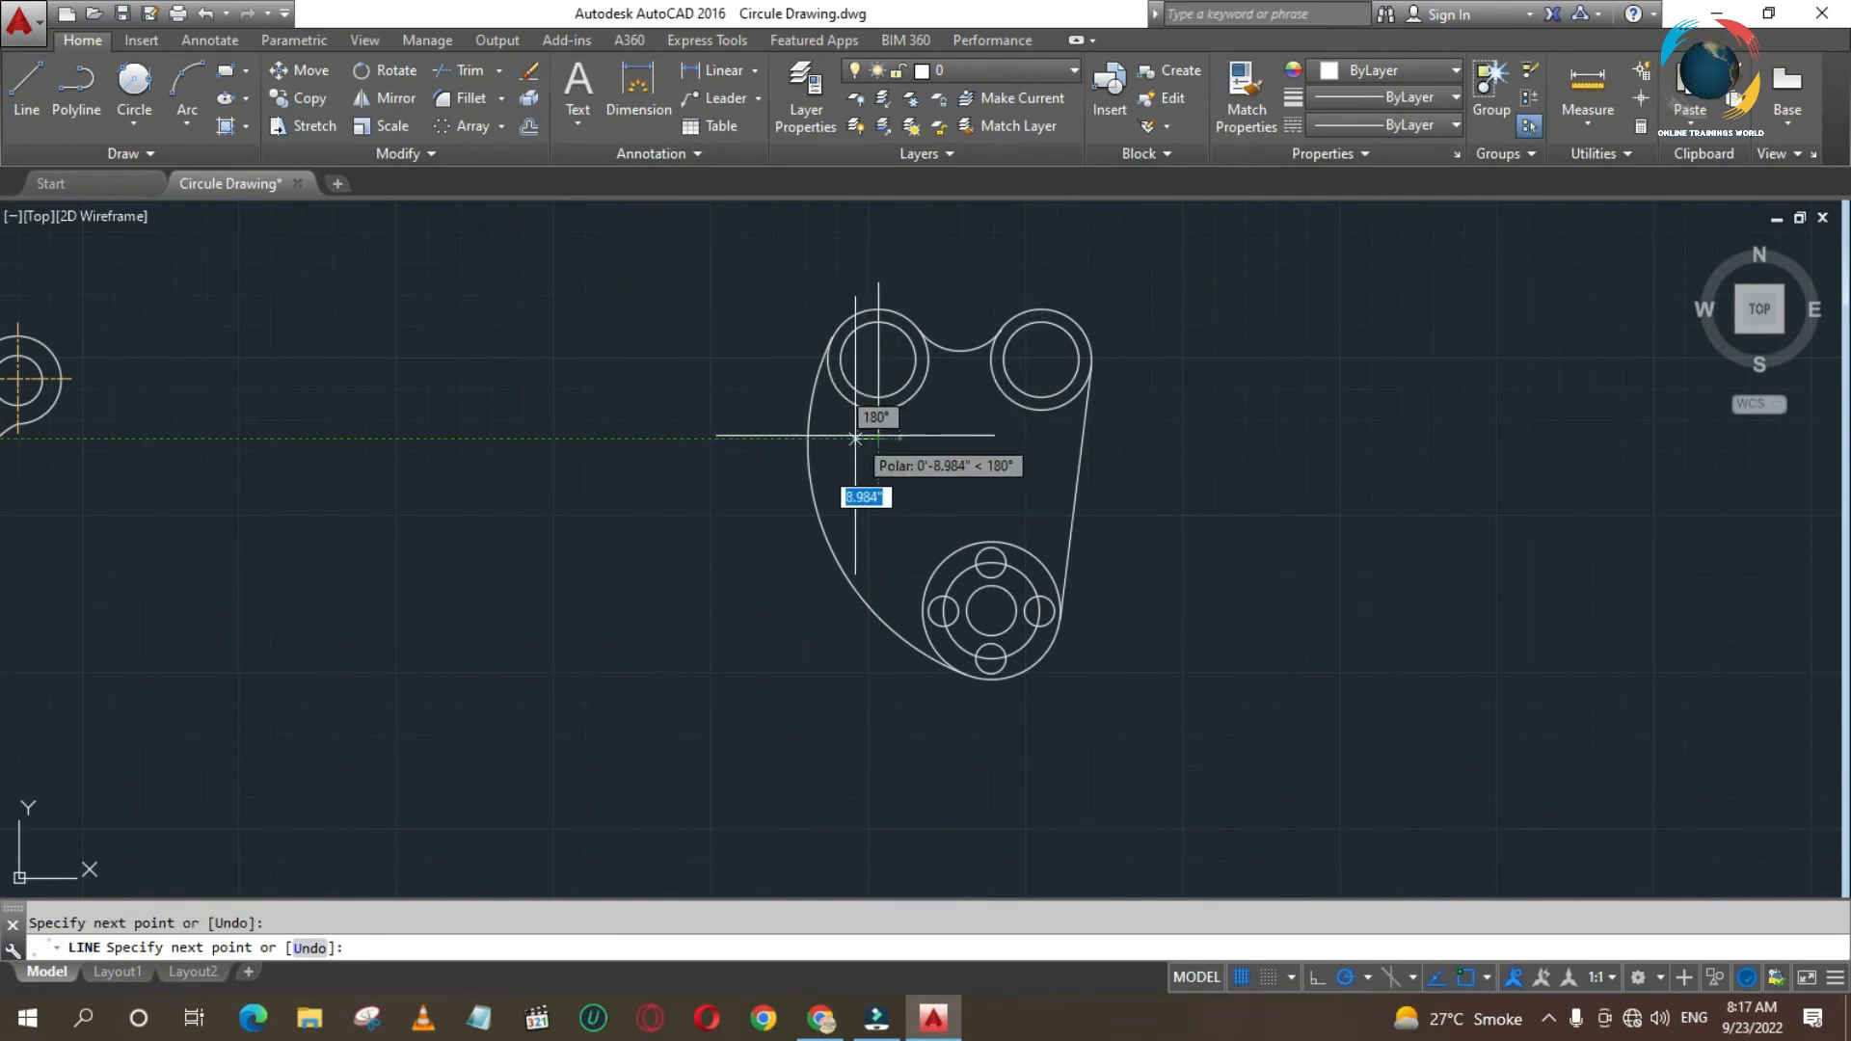
pyautogui.press('Return')
pyautogui.press('Return')
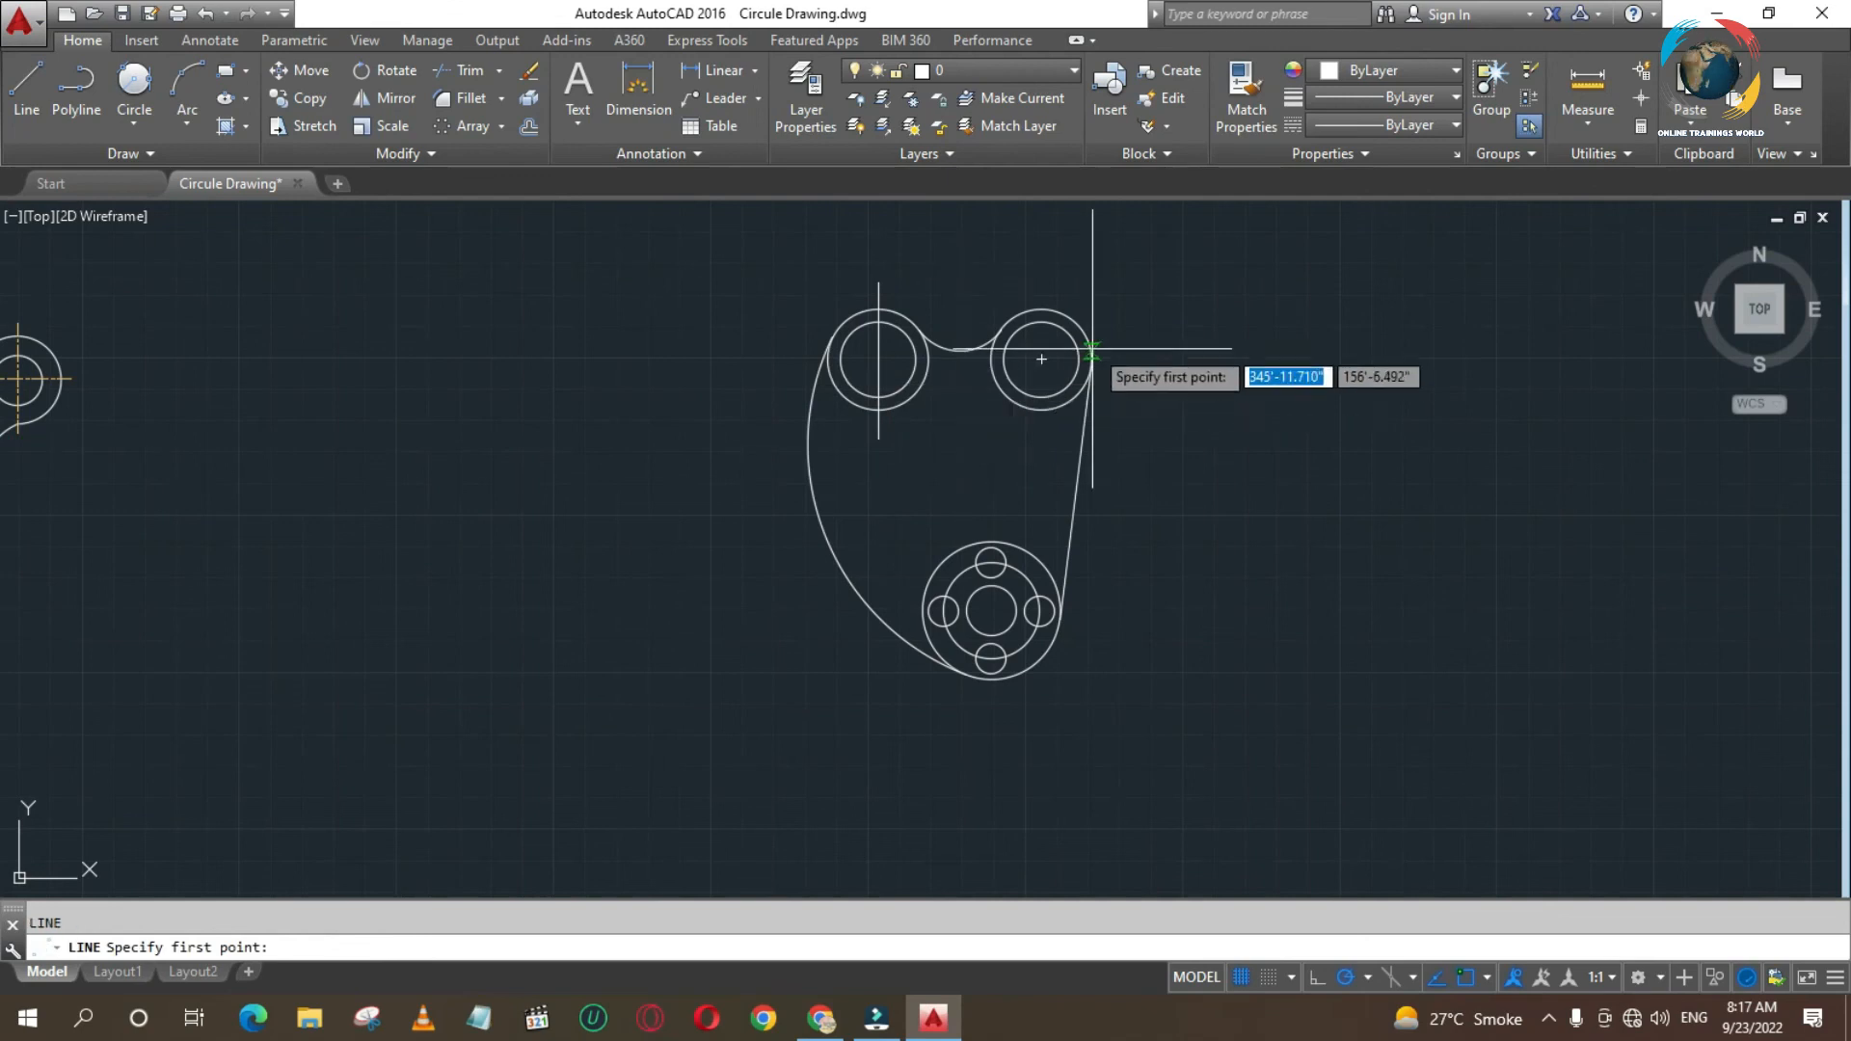
pyautogui.click(1041, 284)
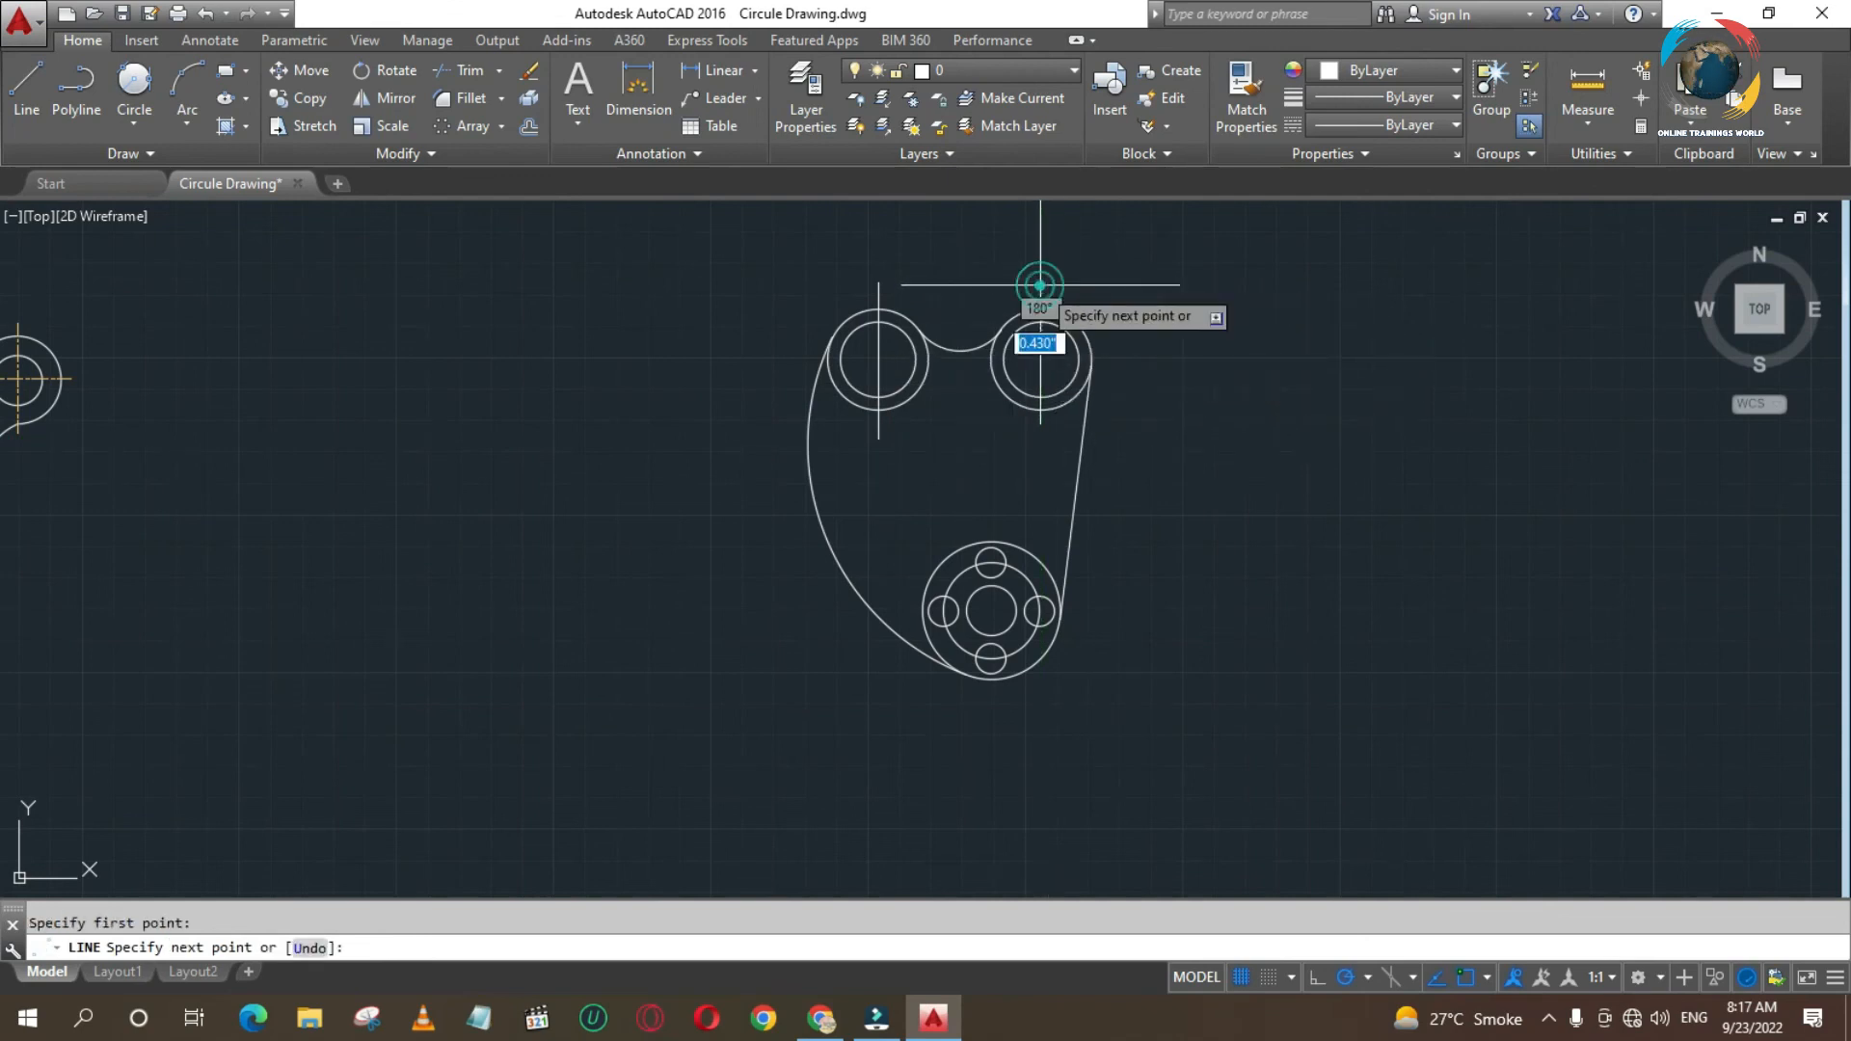
pyautogui.click(1042, 439)
pyautogui.press('Return')
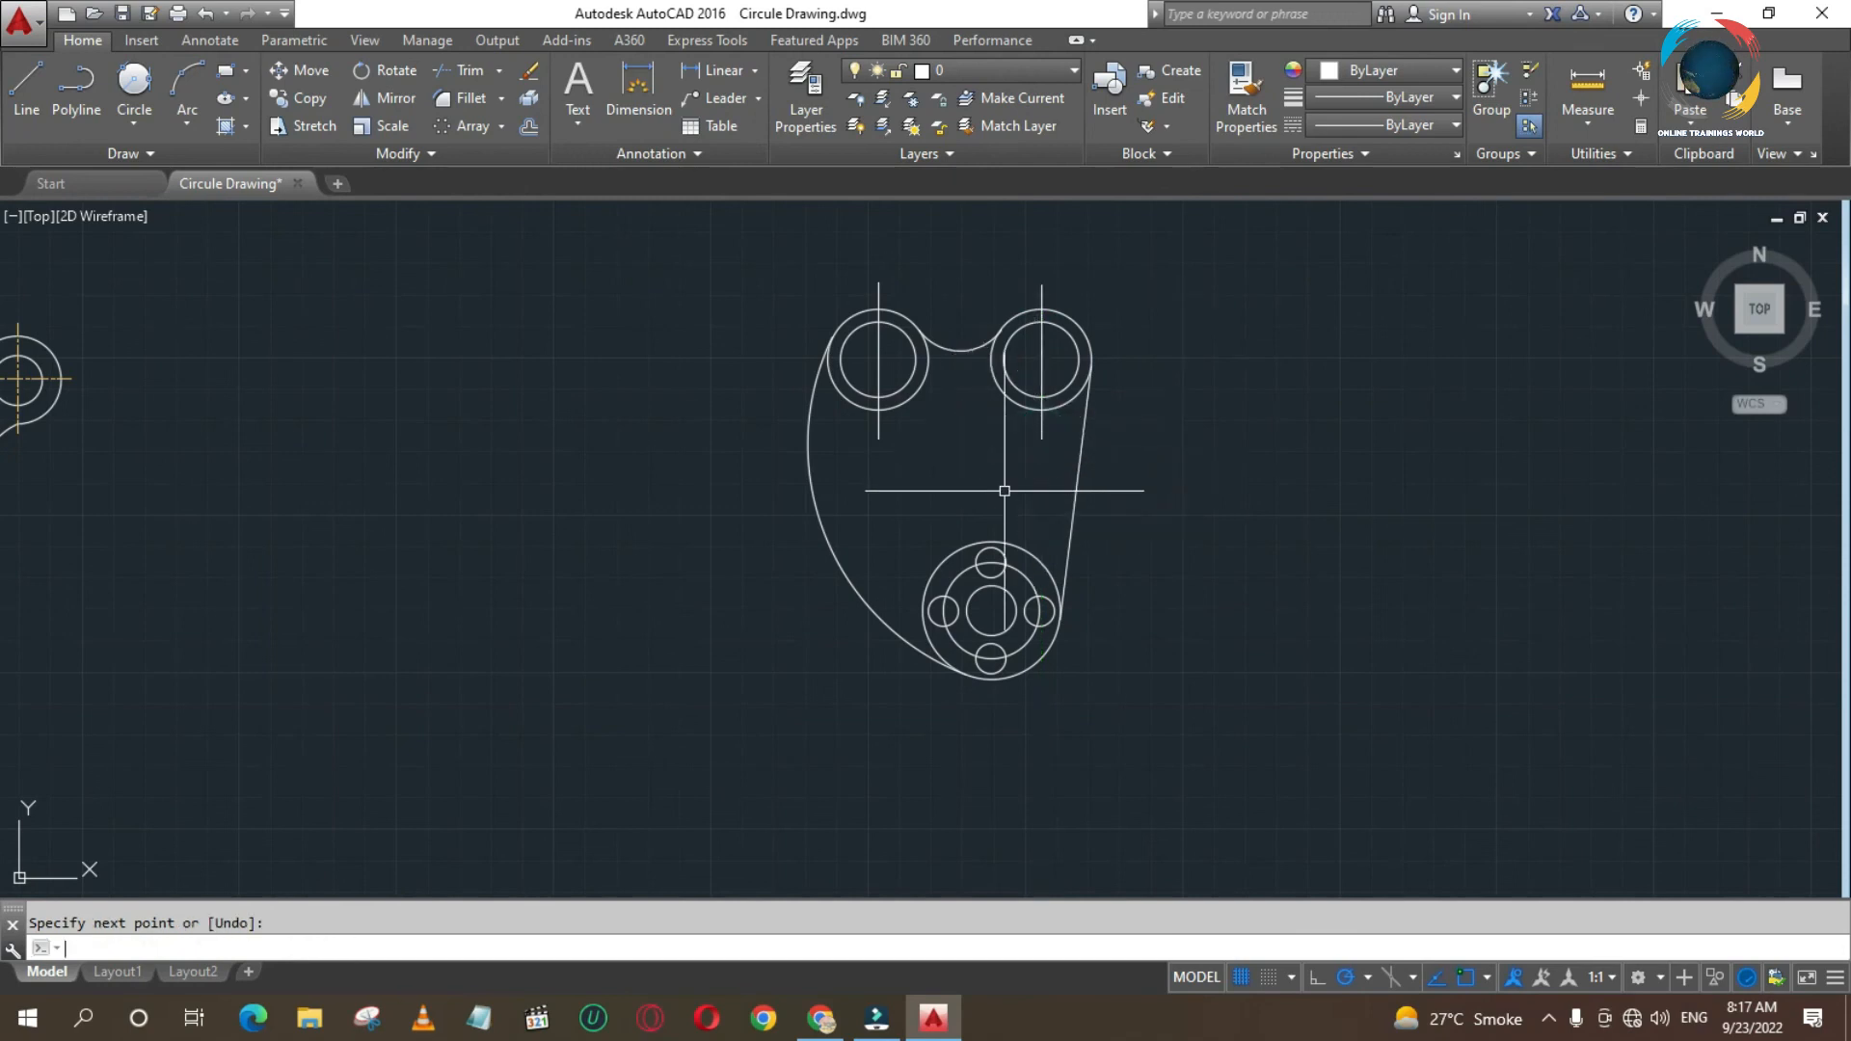
# - Draw vertical and horizontal centre lines crossing at the centre of the lower concentric circles, extending slightly past the outer circle
pyautogui.press('Return')
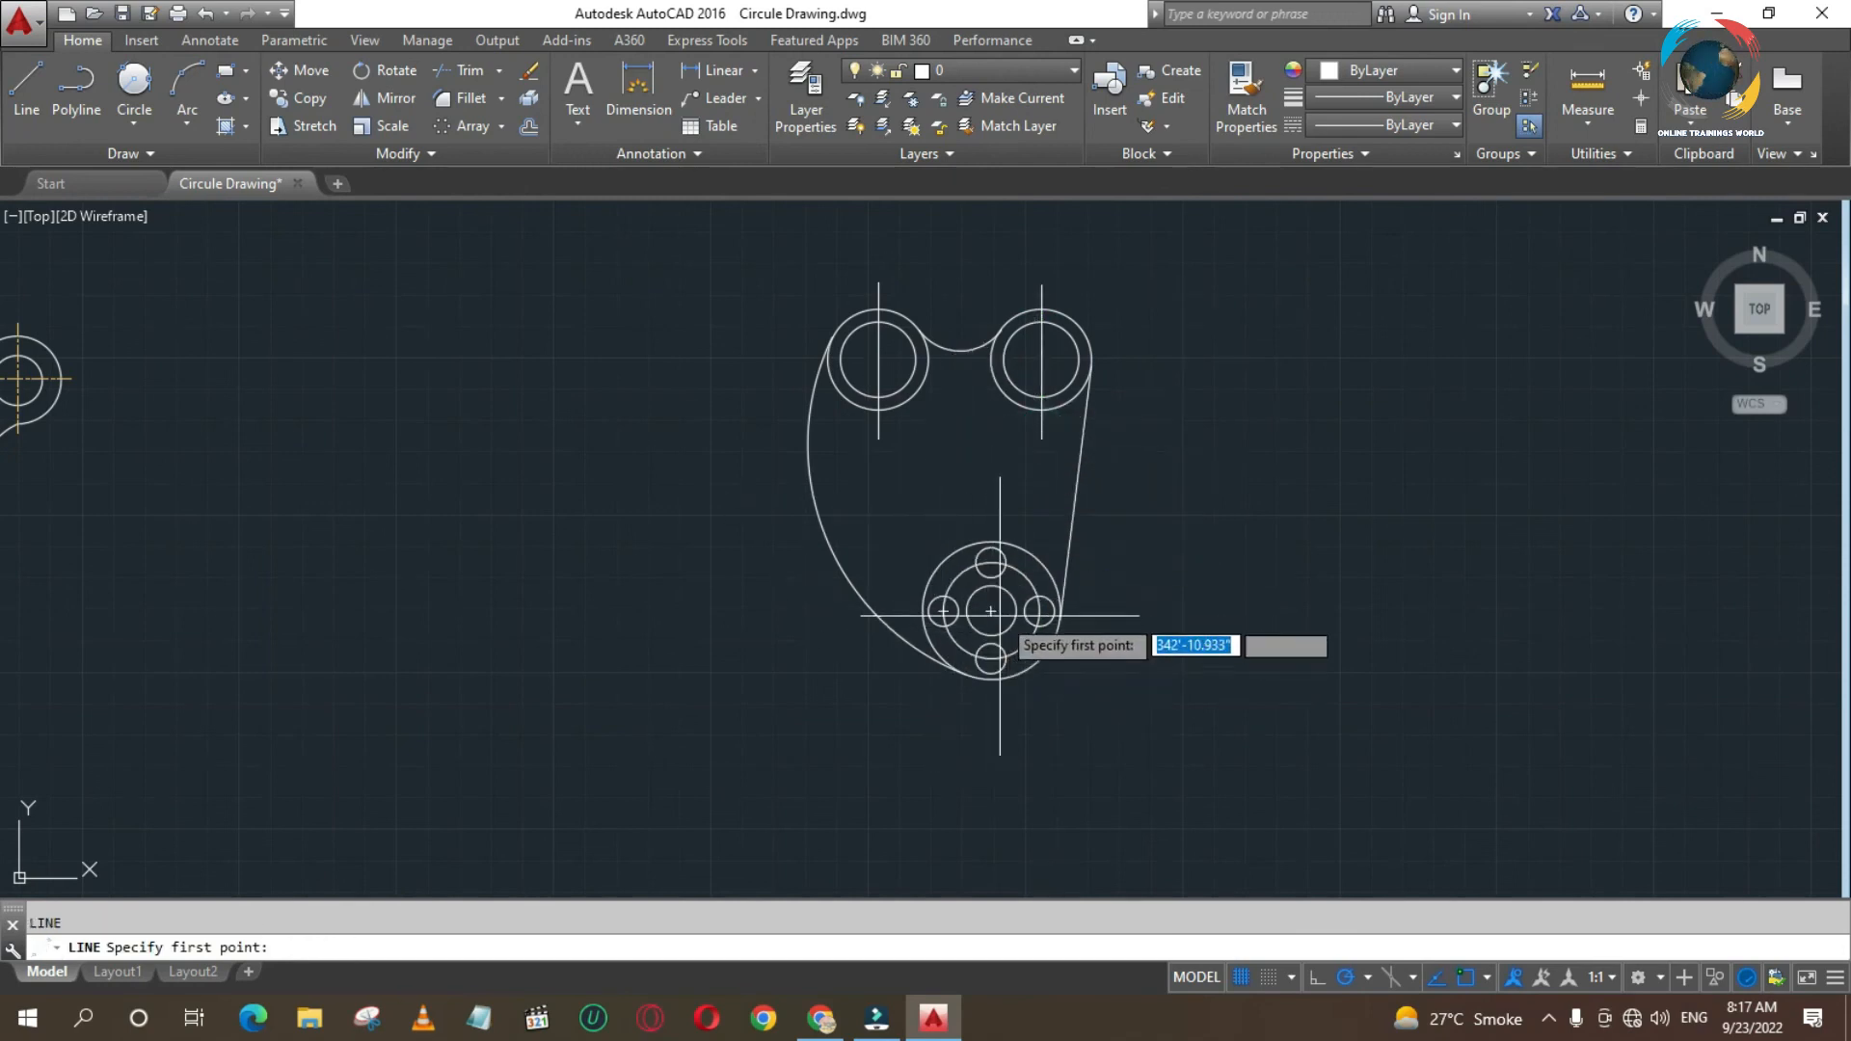
pyautogui.click(991, 528)
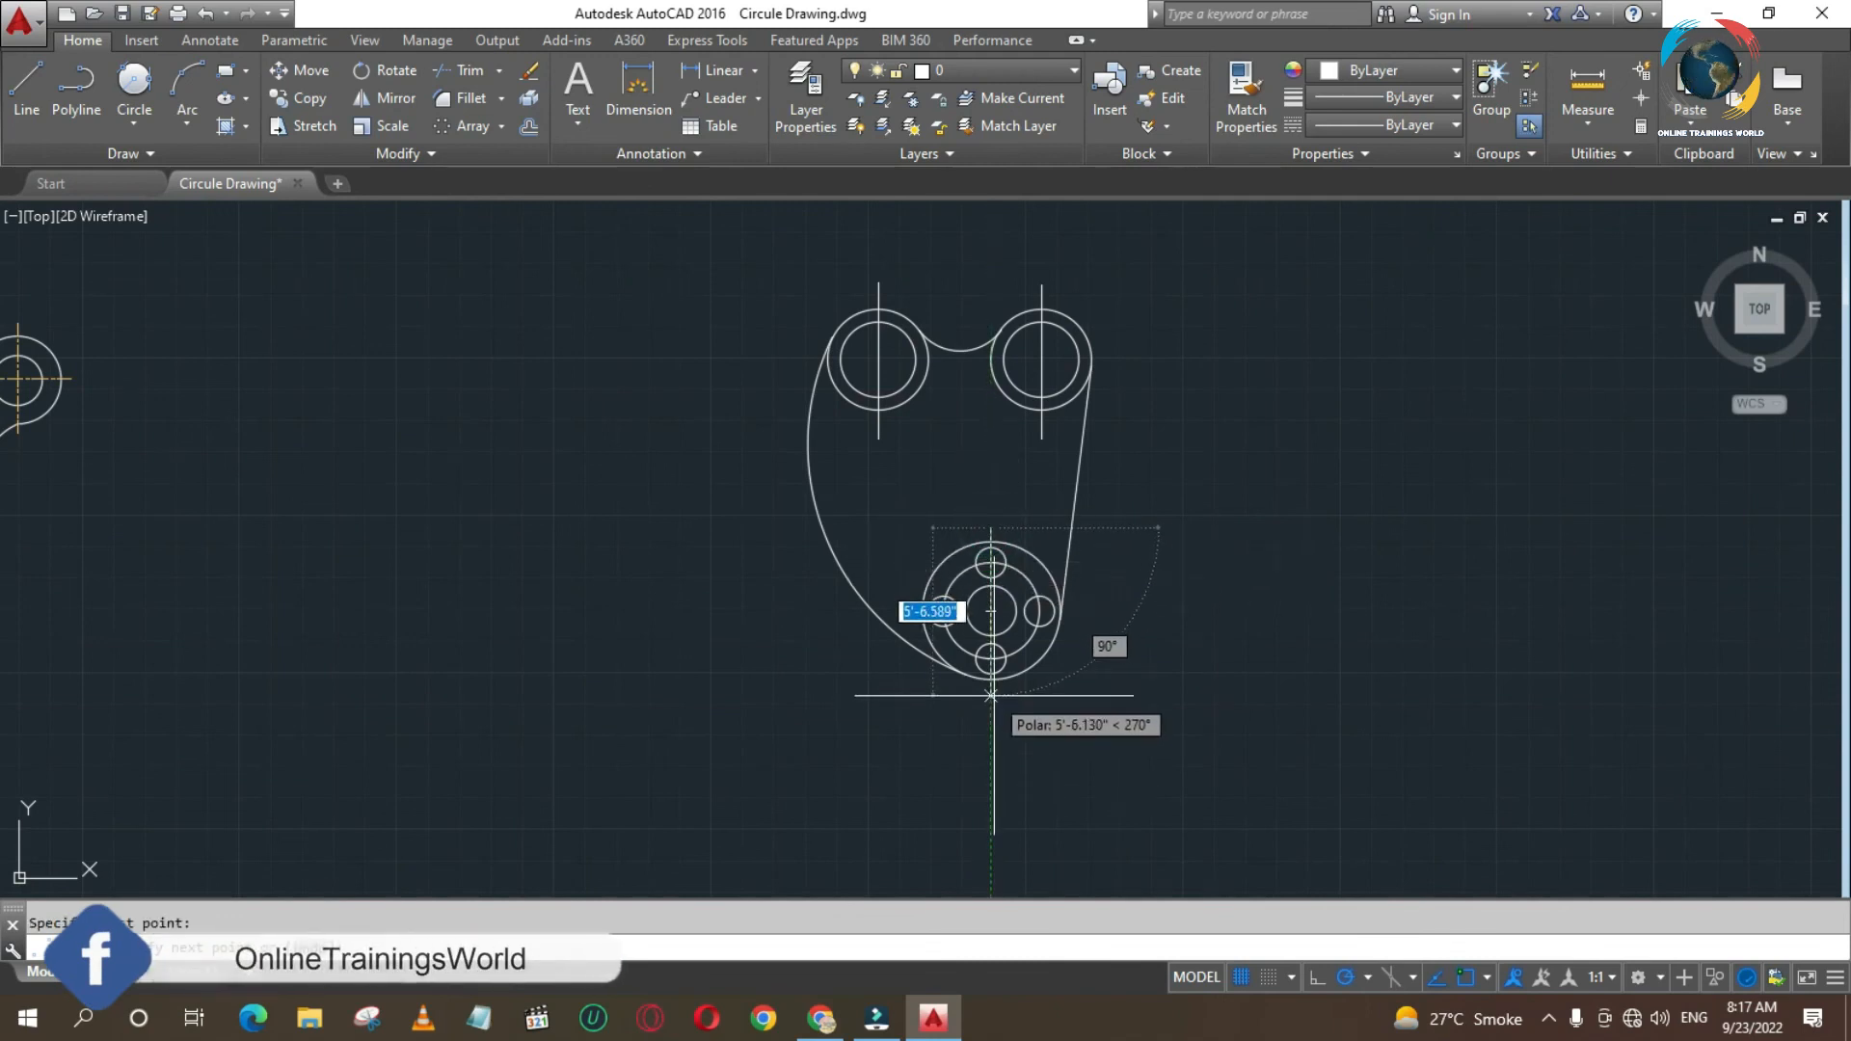
pyautogui.click(991, 703)
pyautogui.press('Return')
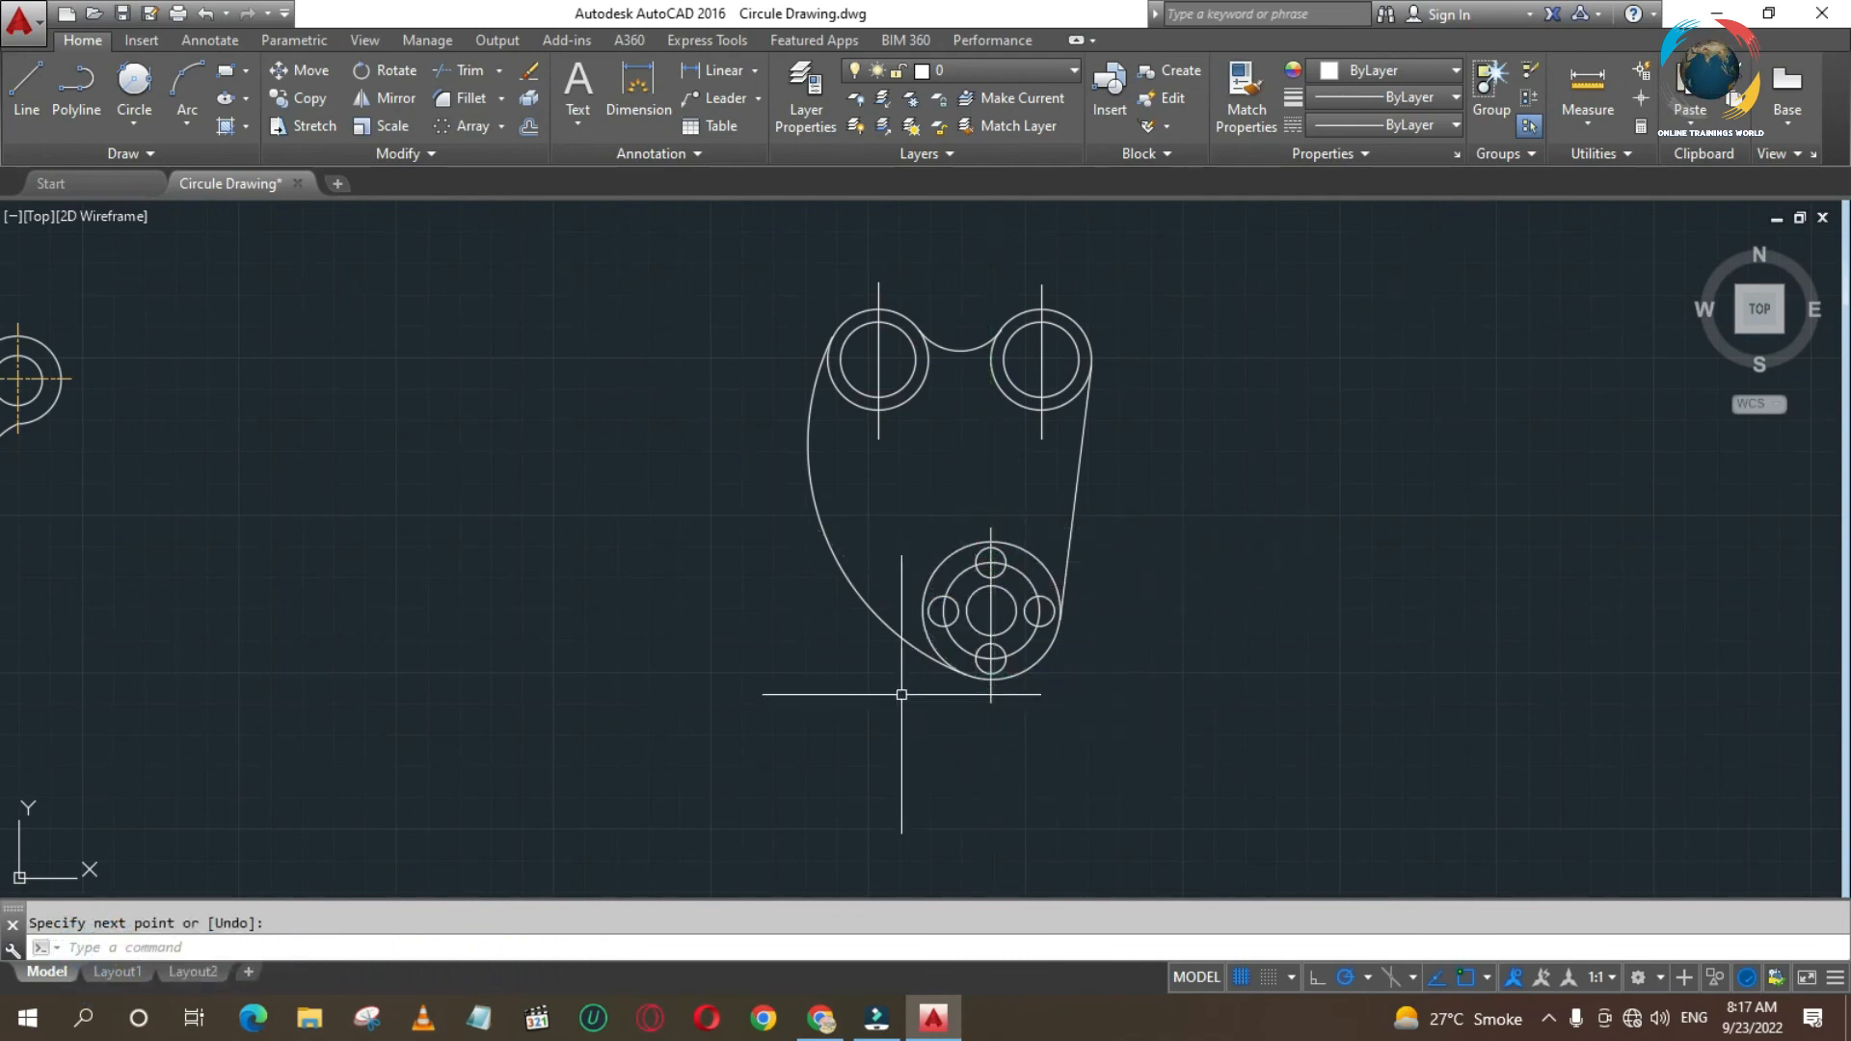
pyautogui.press('Return')
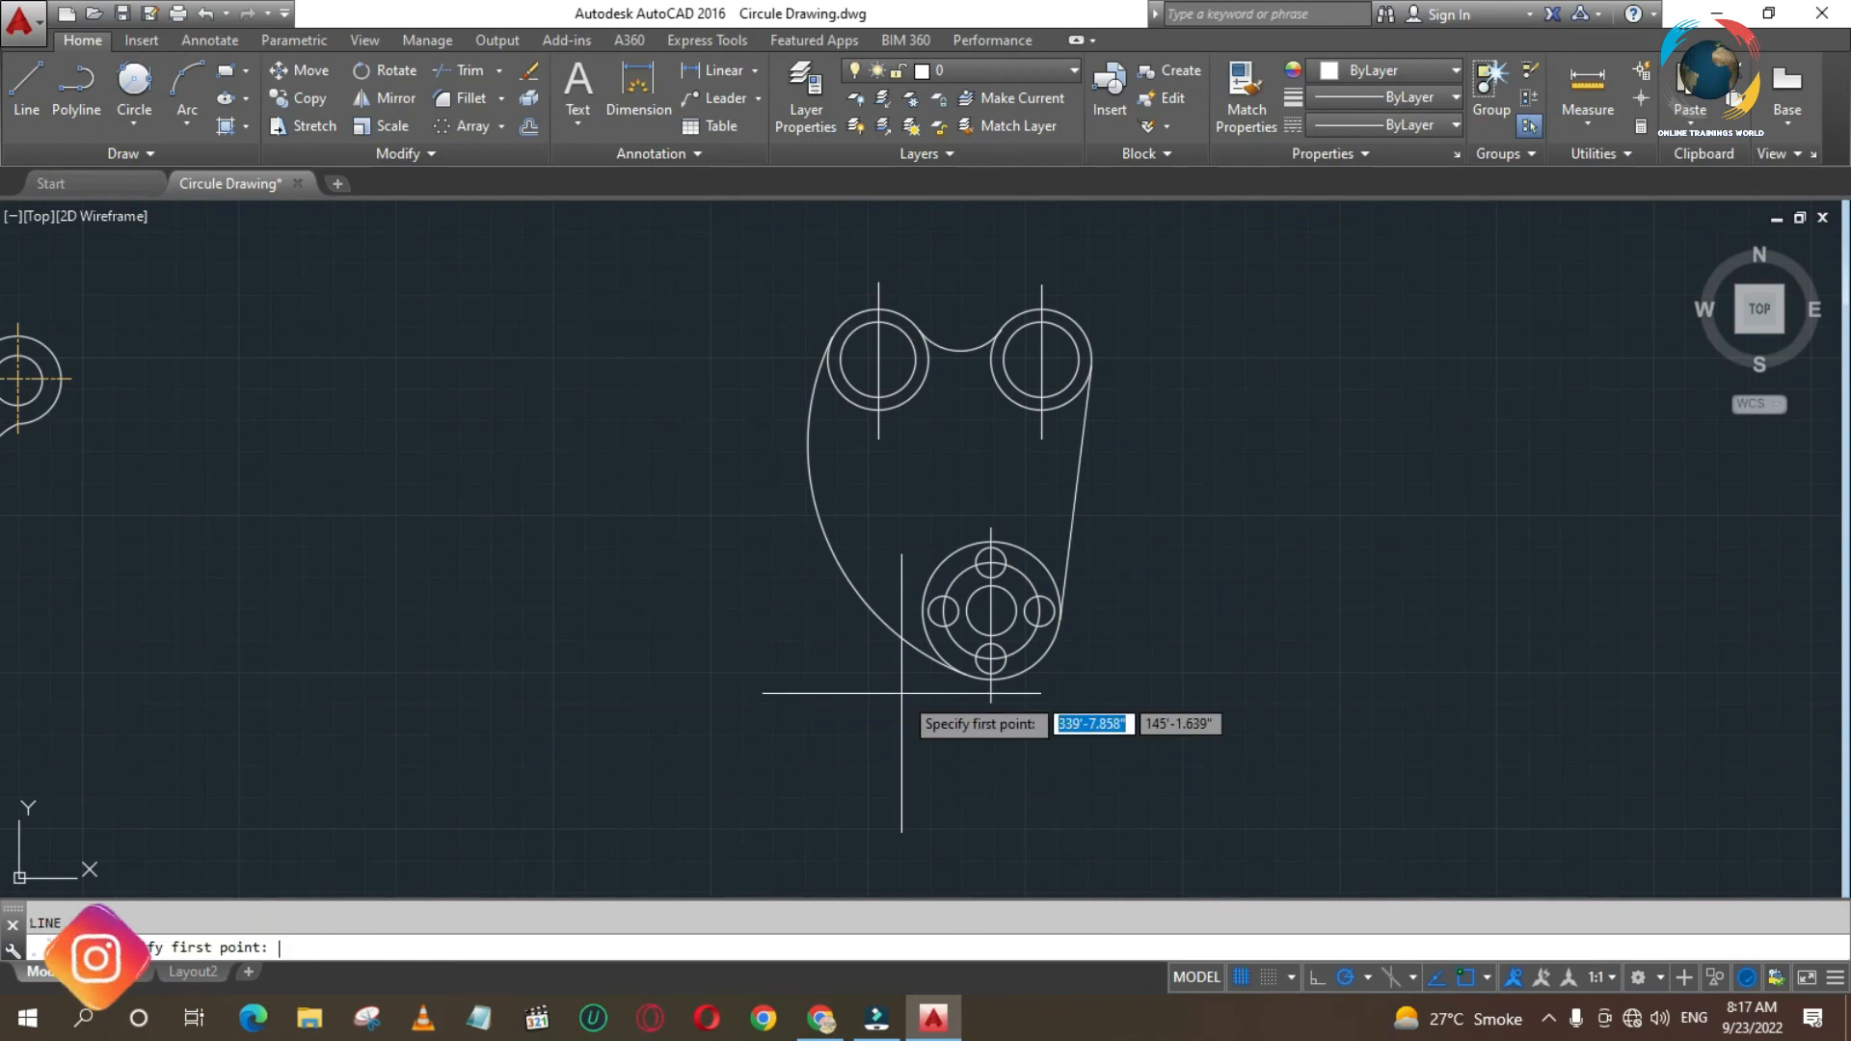
pyautogui.click(1085, 610)
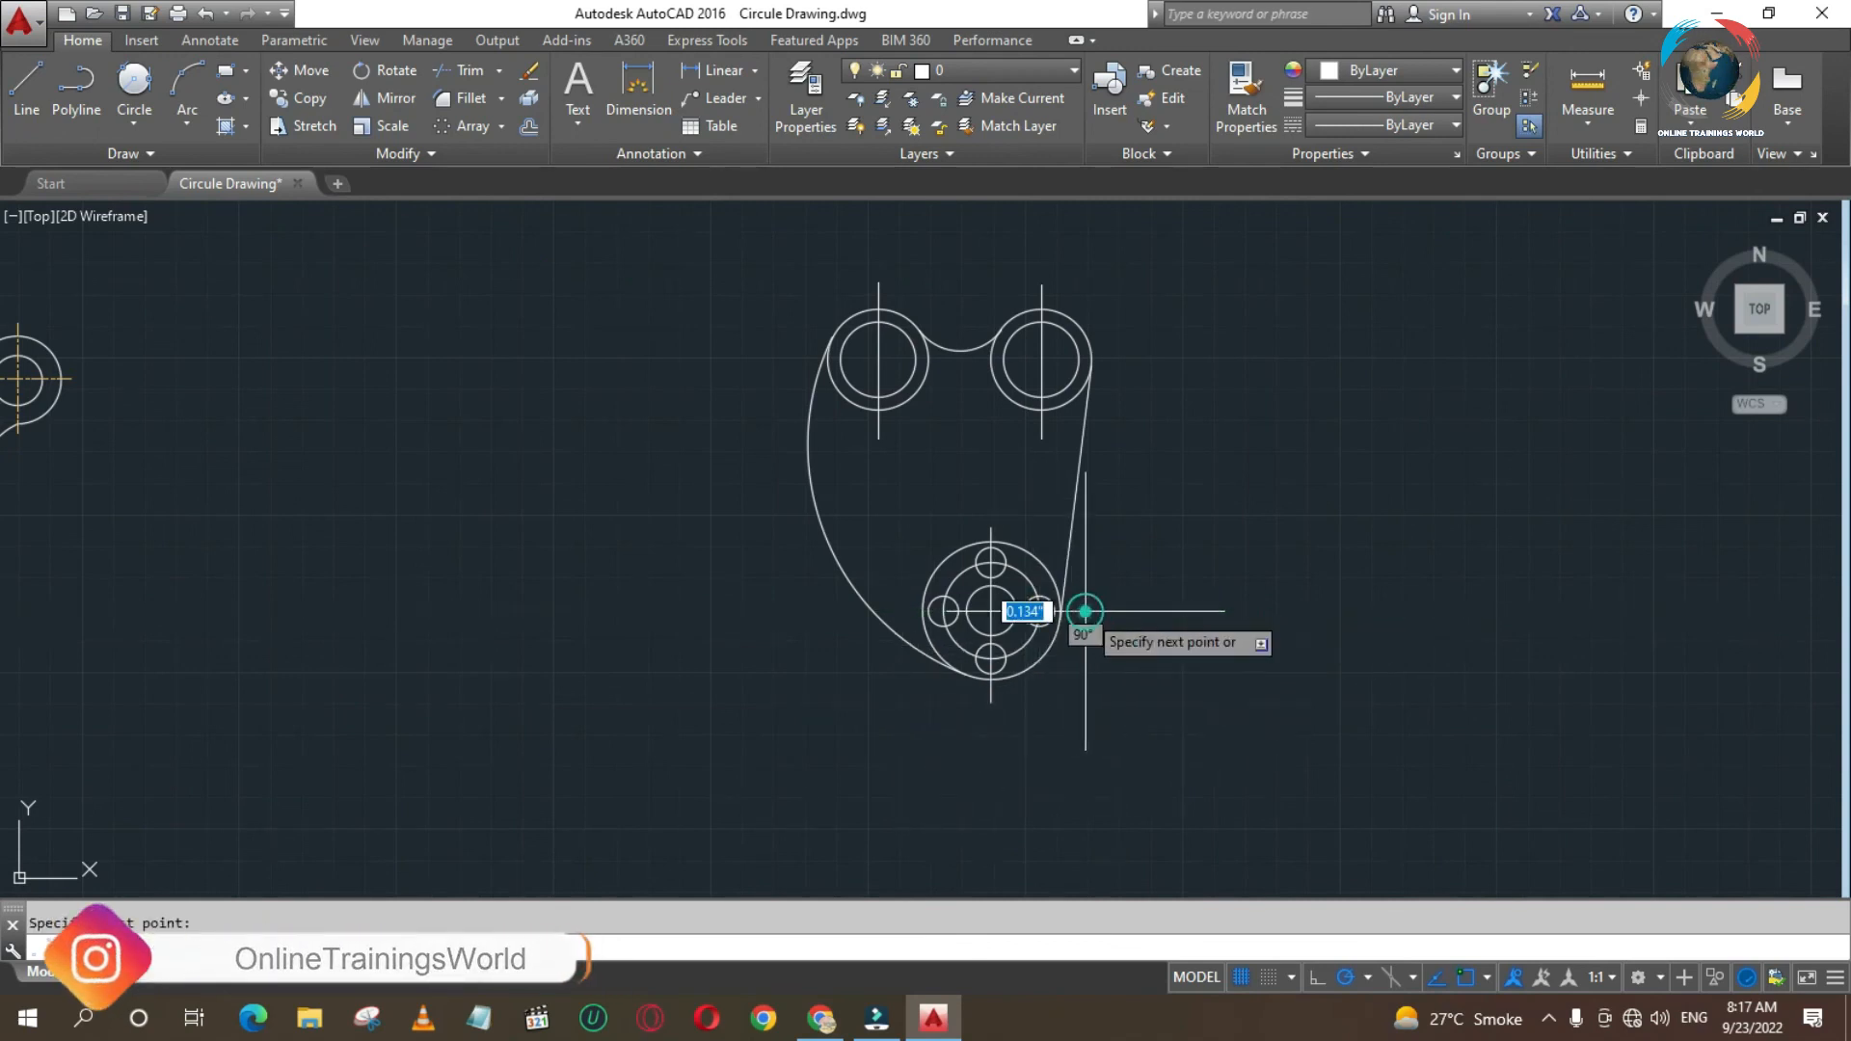
pyautogui.click(902, 610)
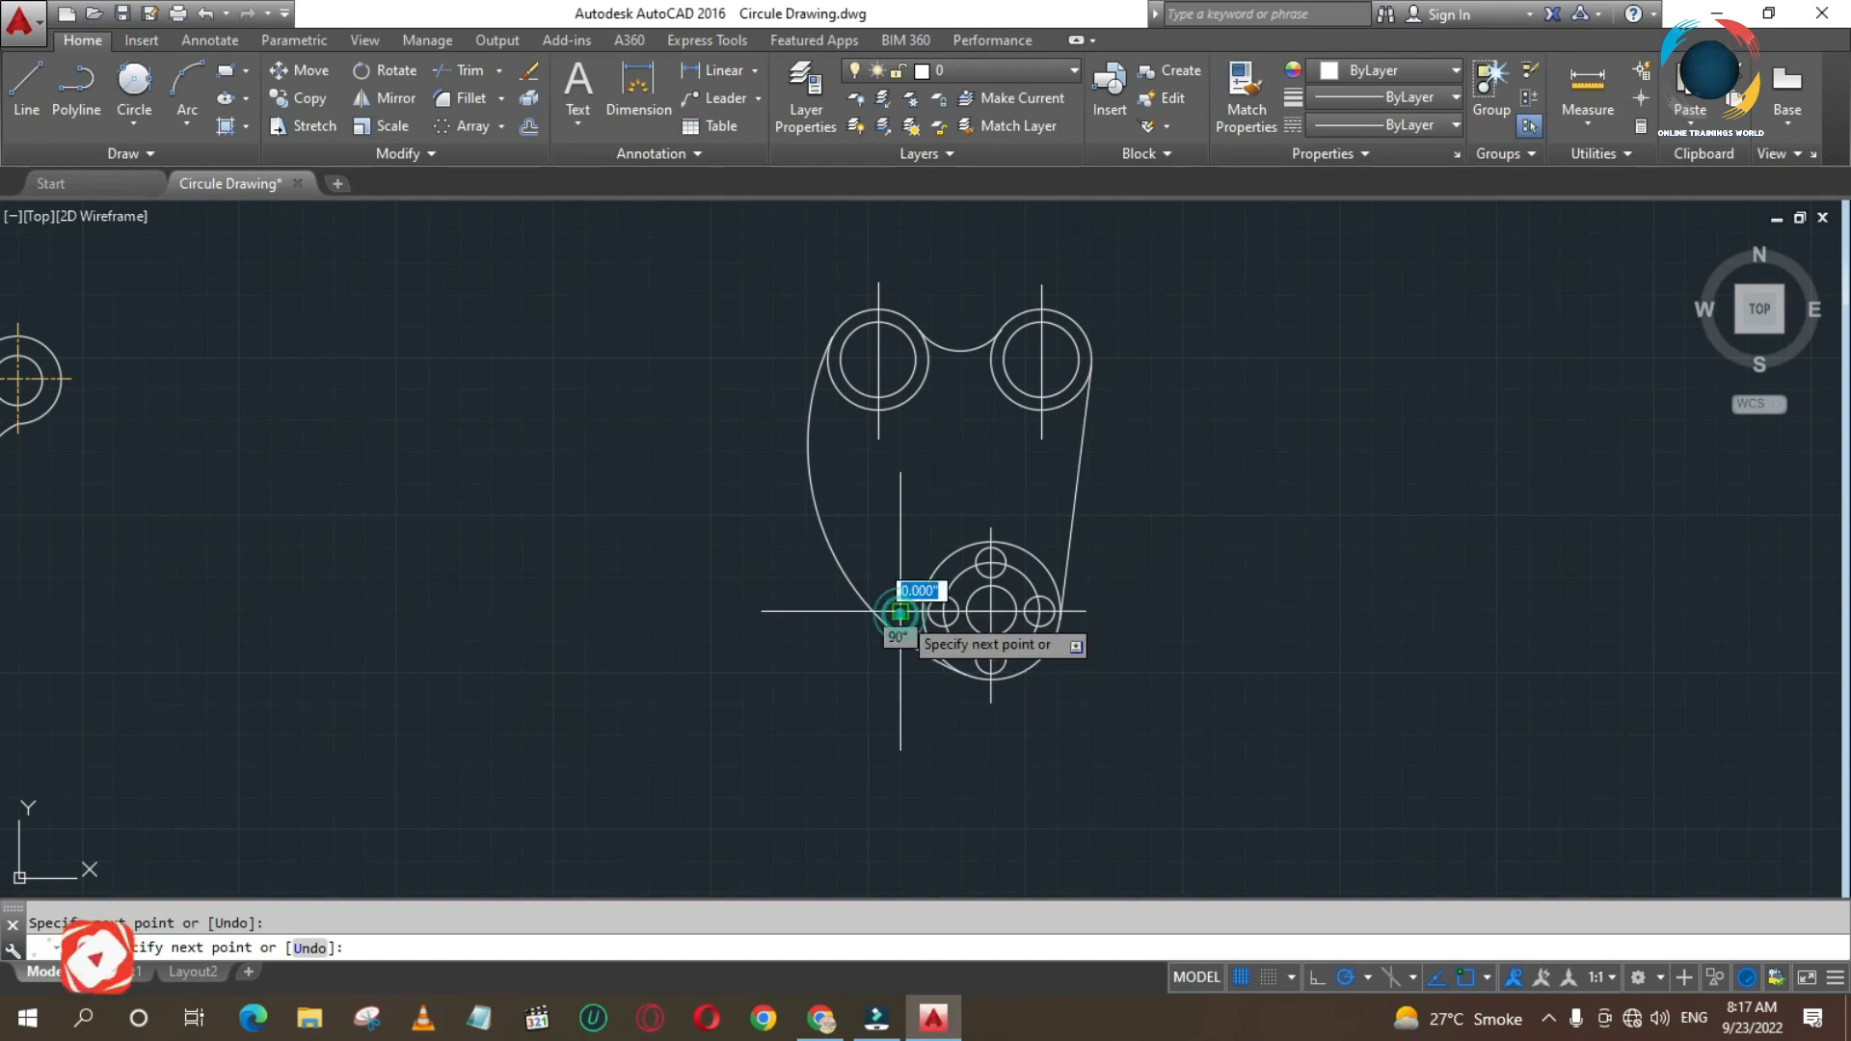
pyautogui.press('Return')
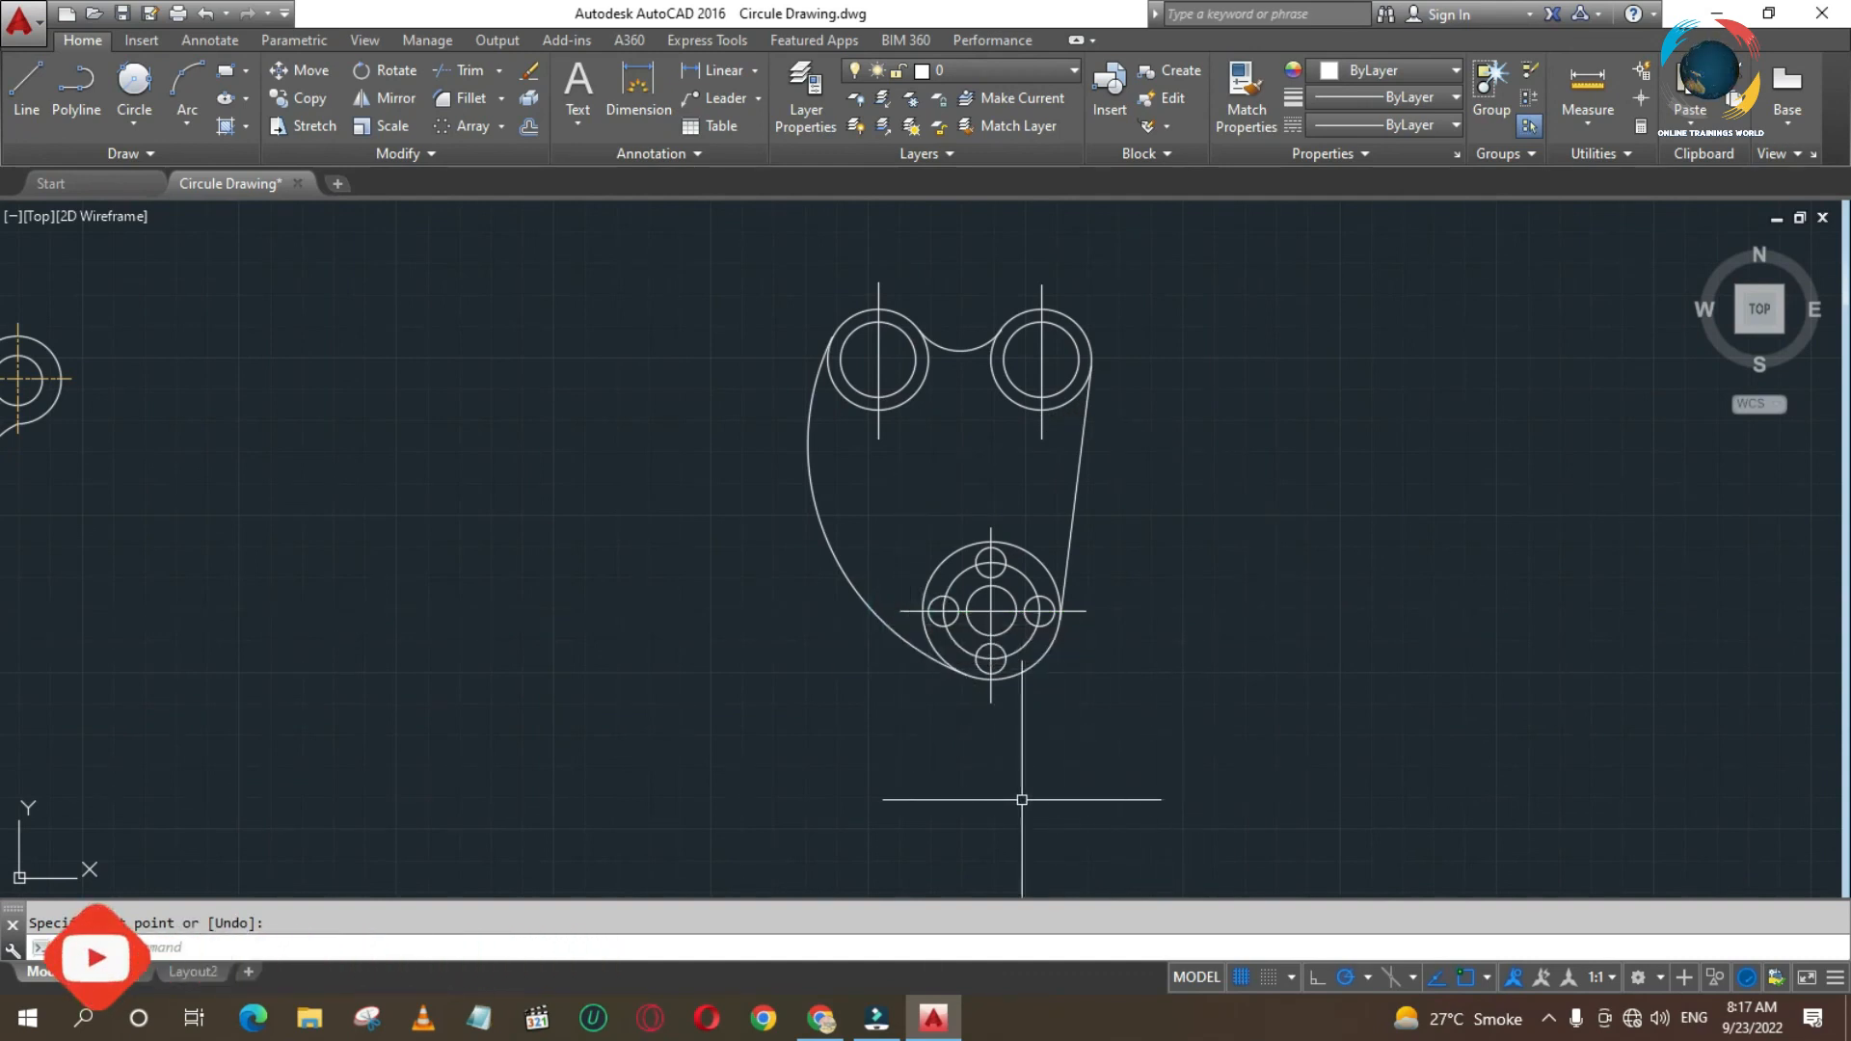
# - Draw one horizontal centre line through the centres of both upper circle pairs, extending slightly past their outer edges
pyautogui.press('Return')
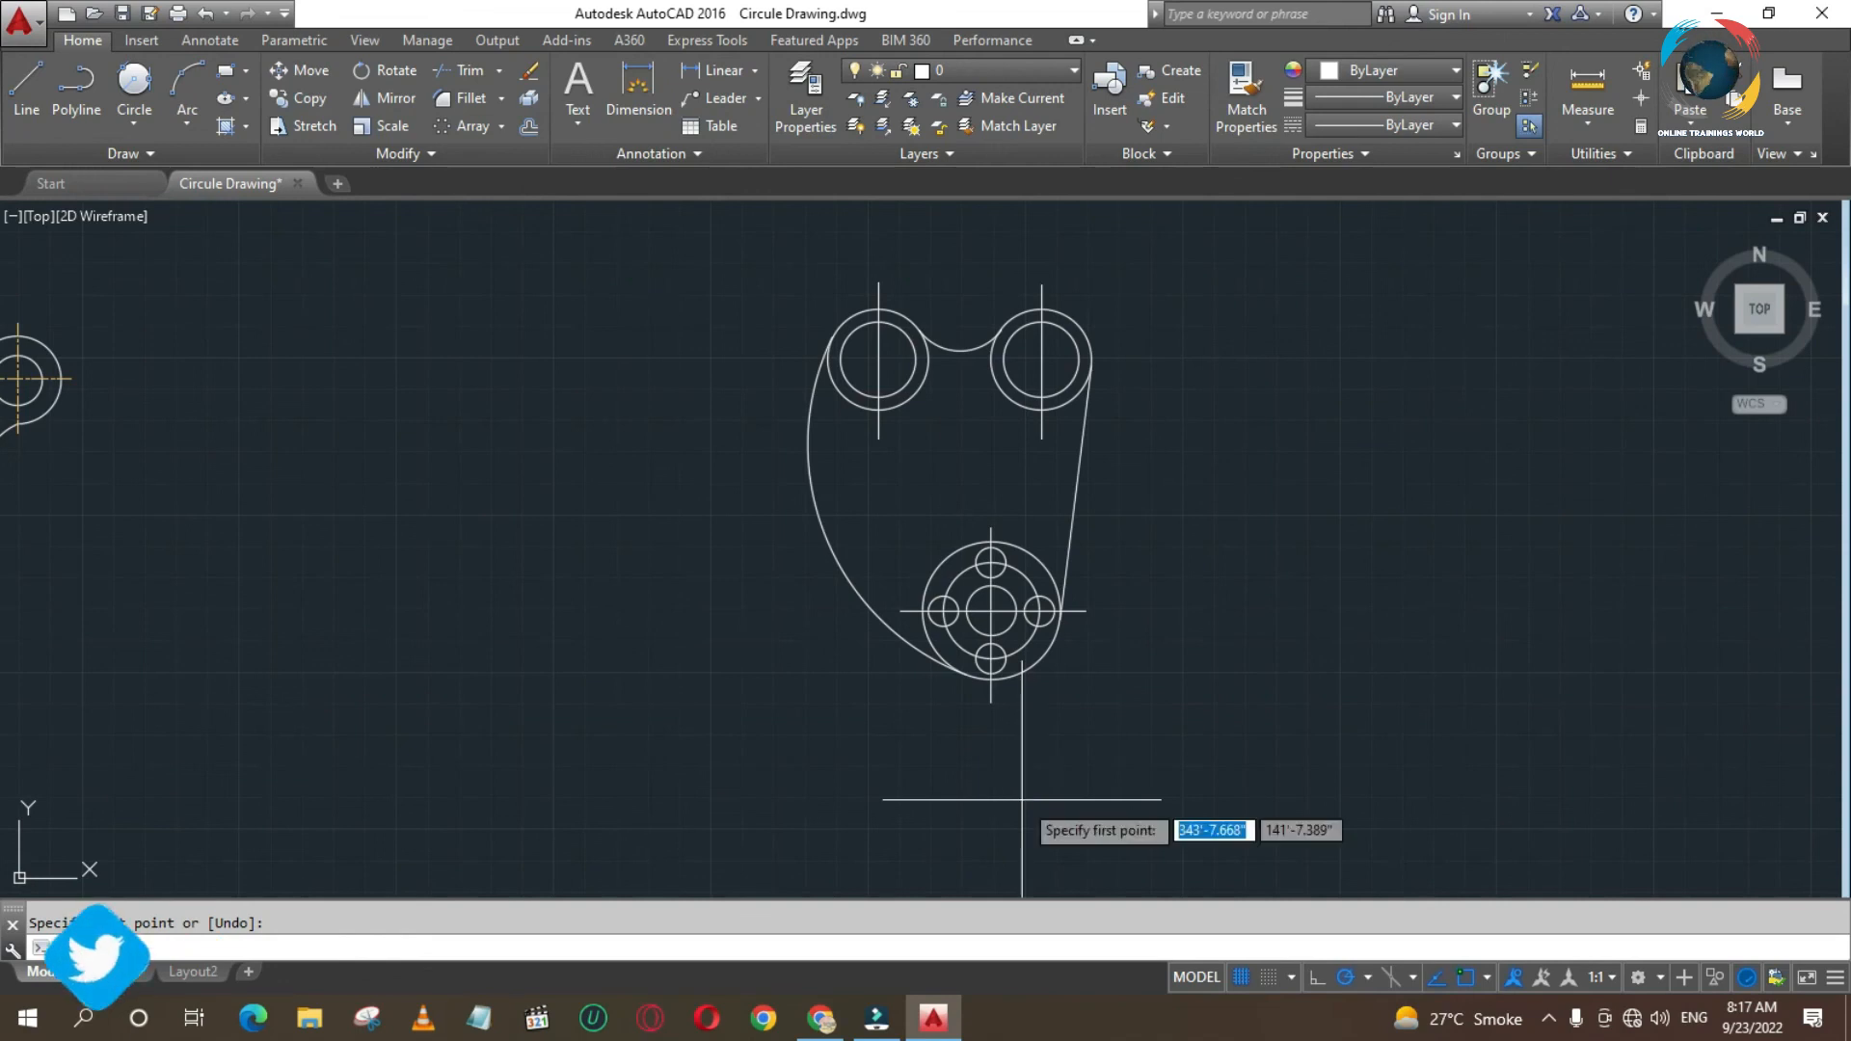
pyautogui.click(878, 360)
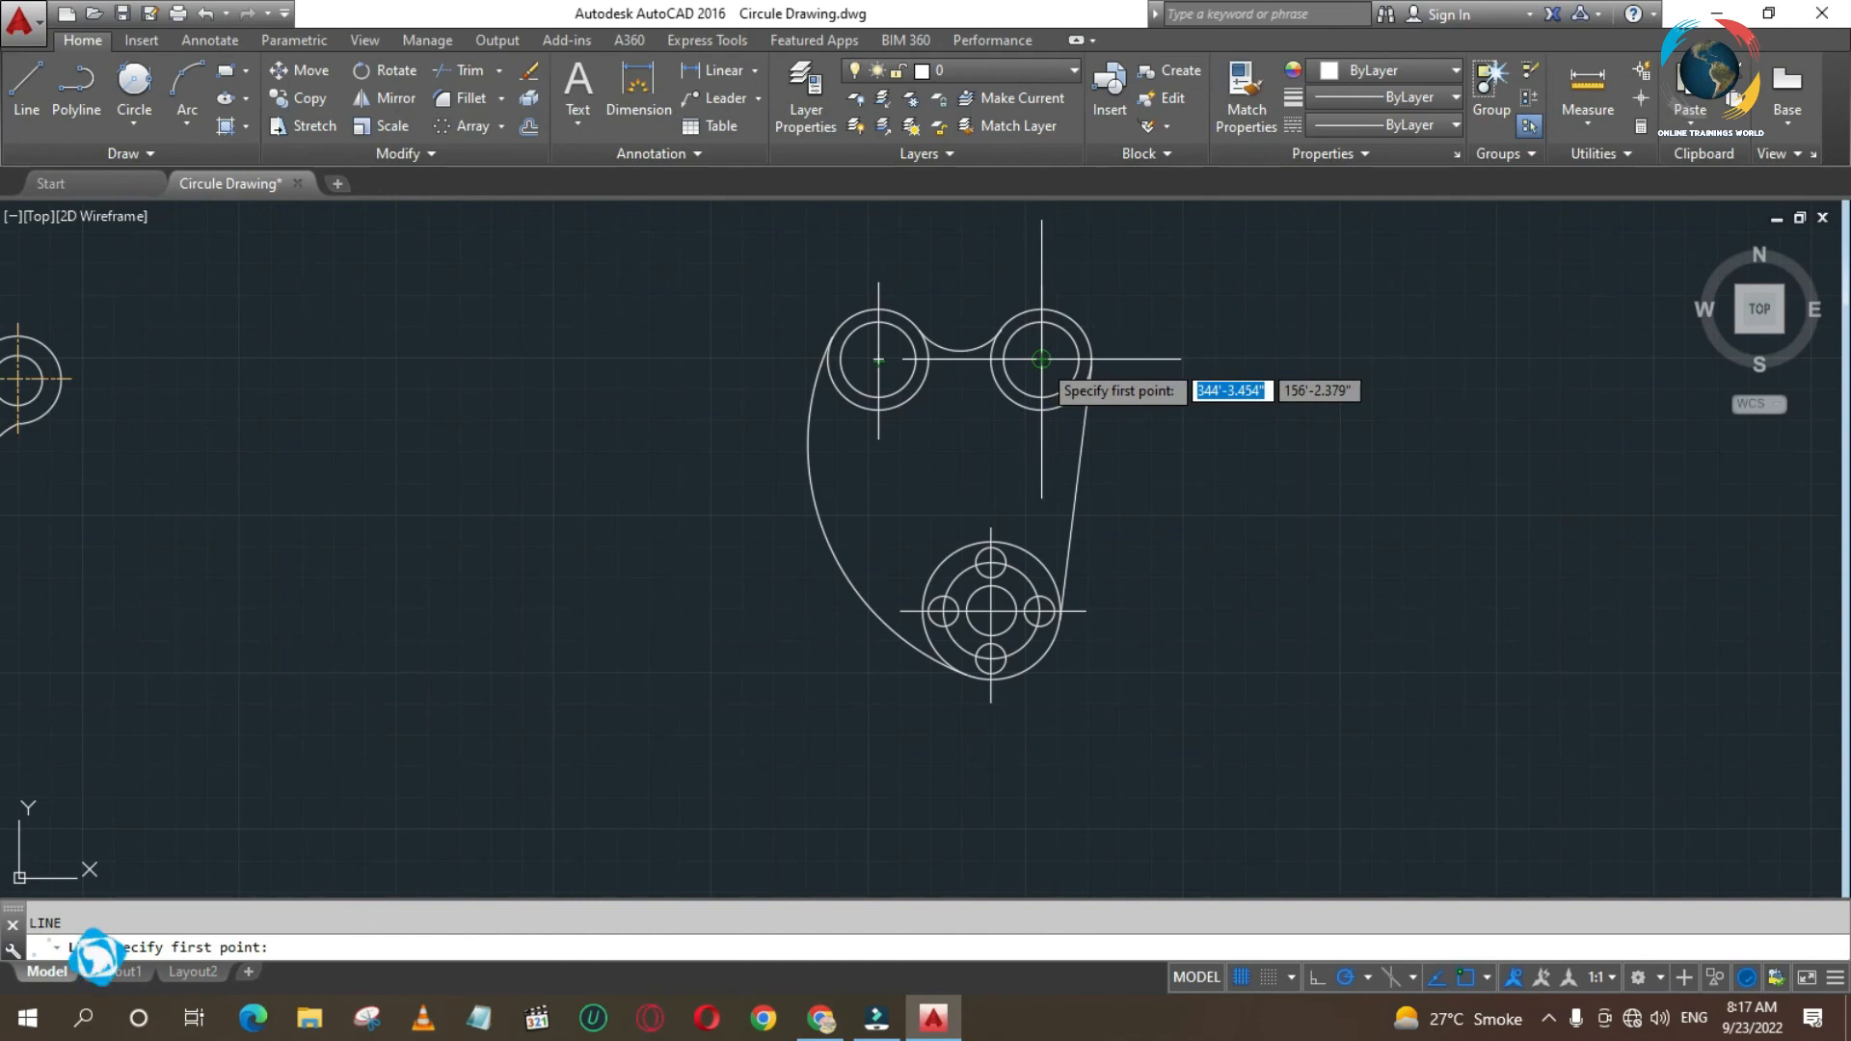
pyautogui.click(1122, 358)
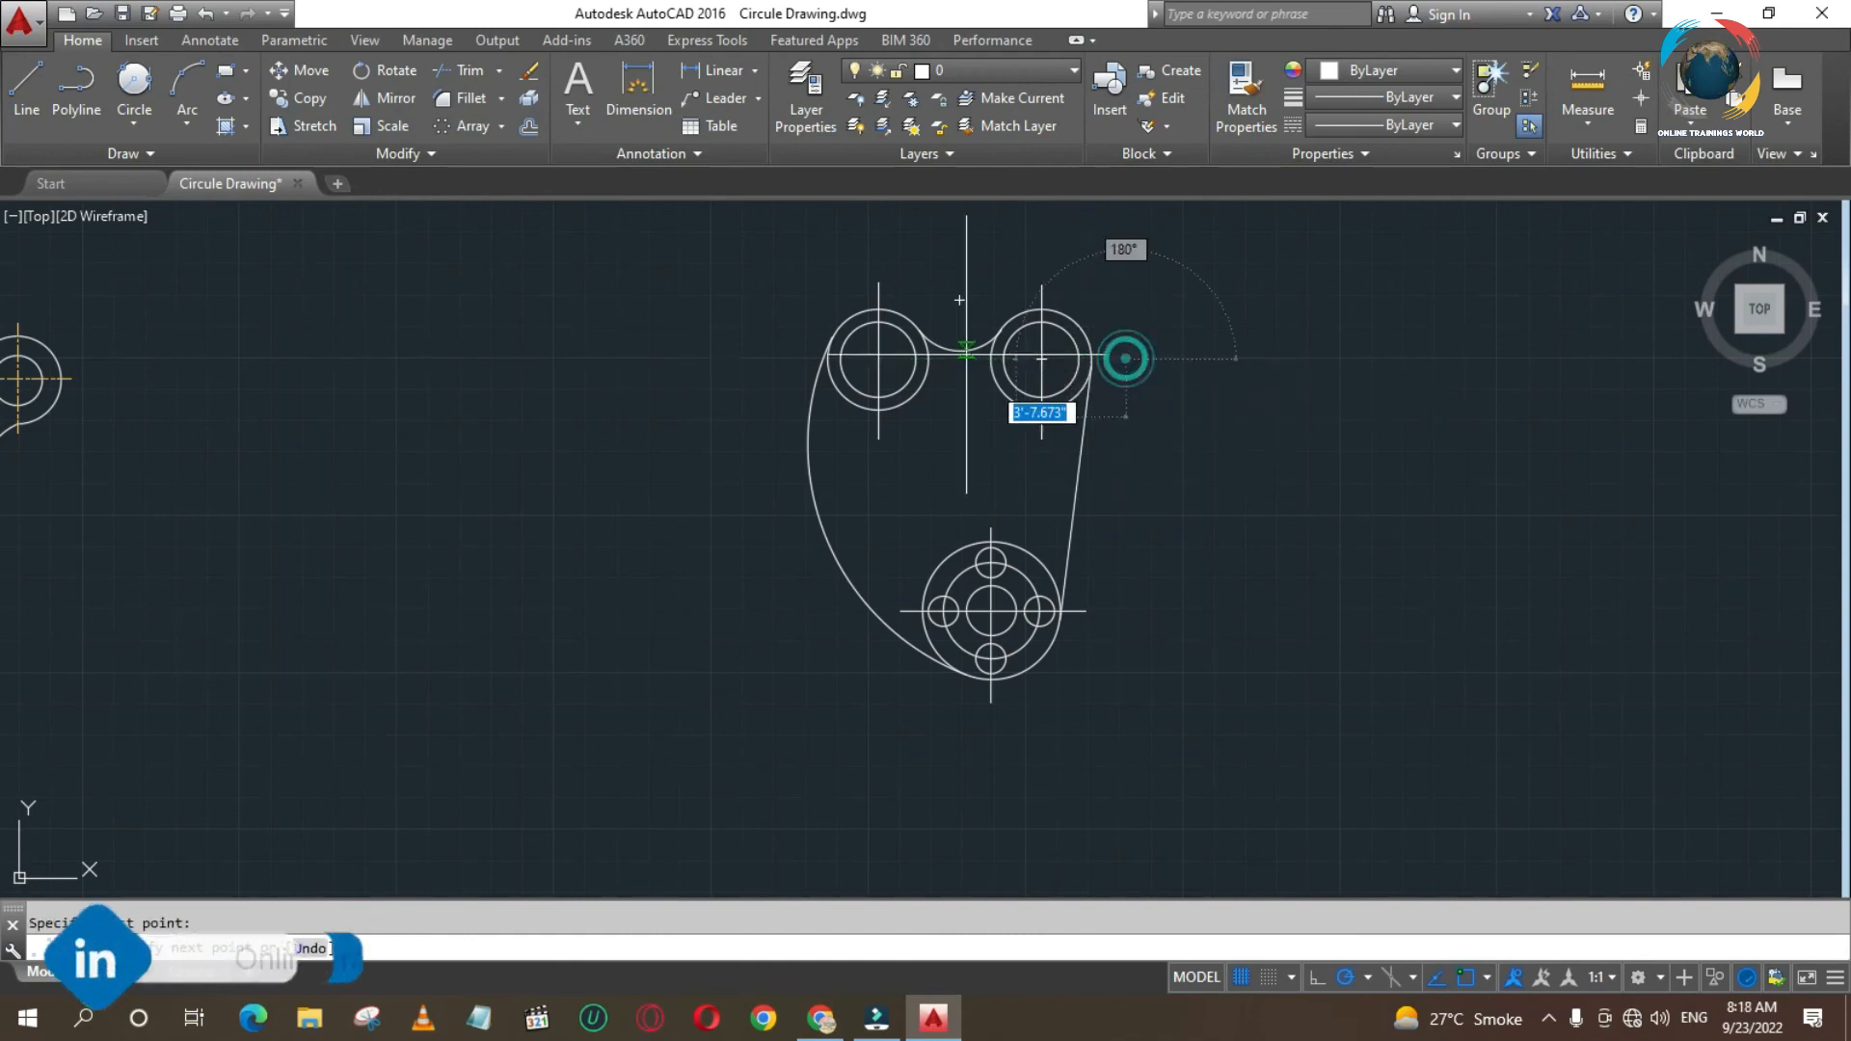
pyautogui.click(792, 359)
pyautogui.press('Return')
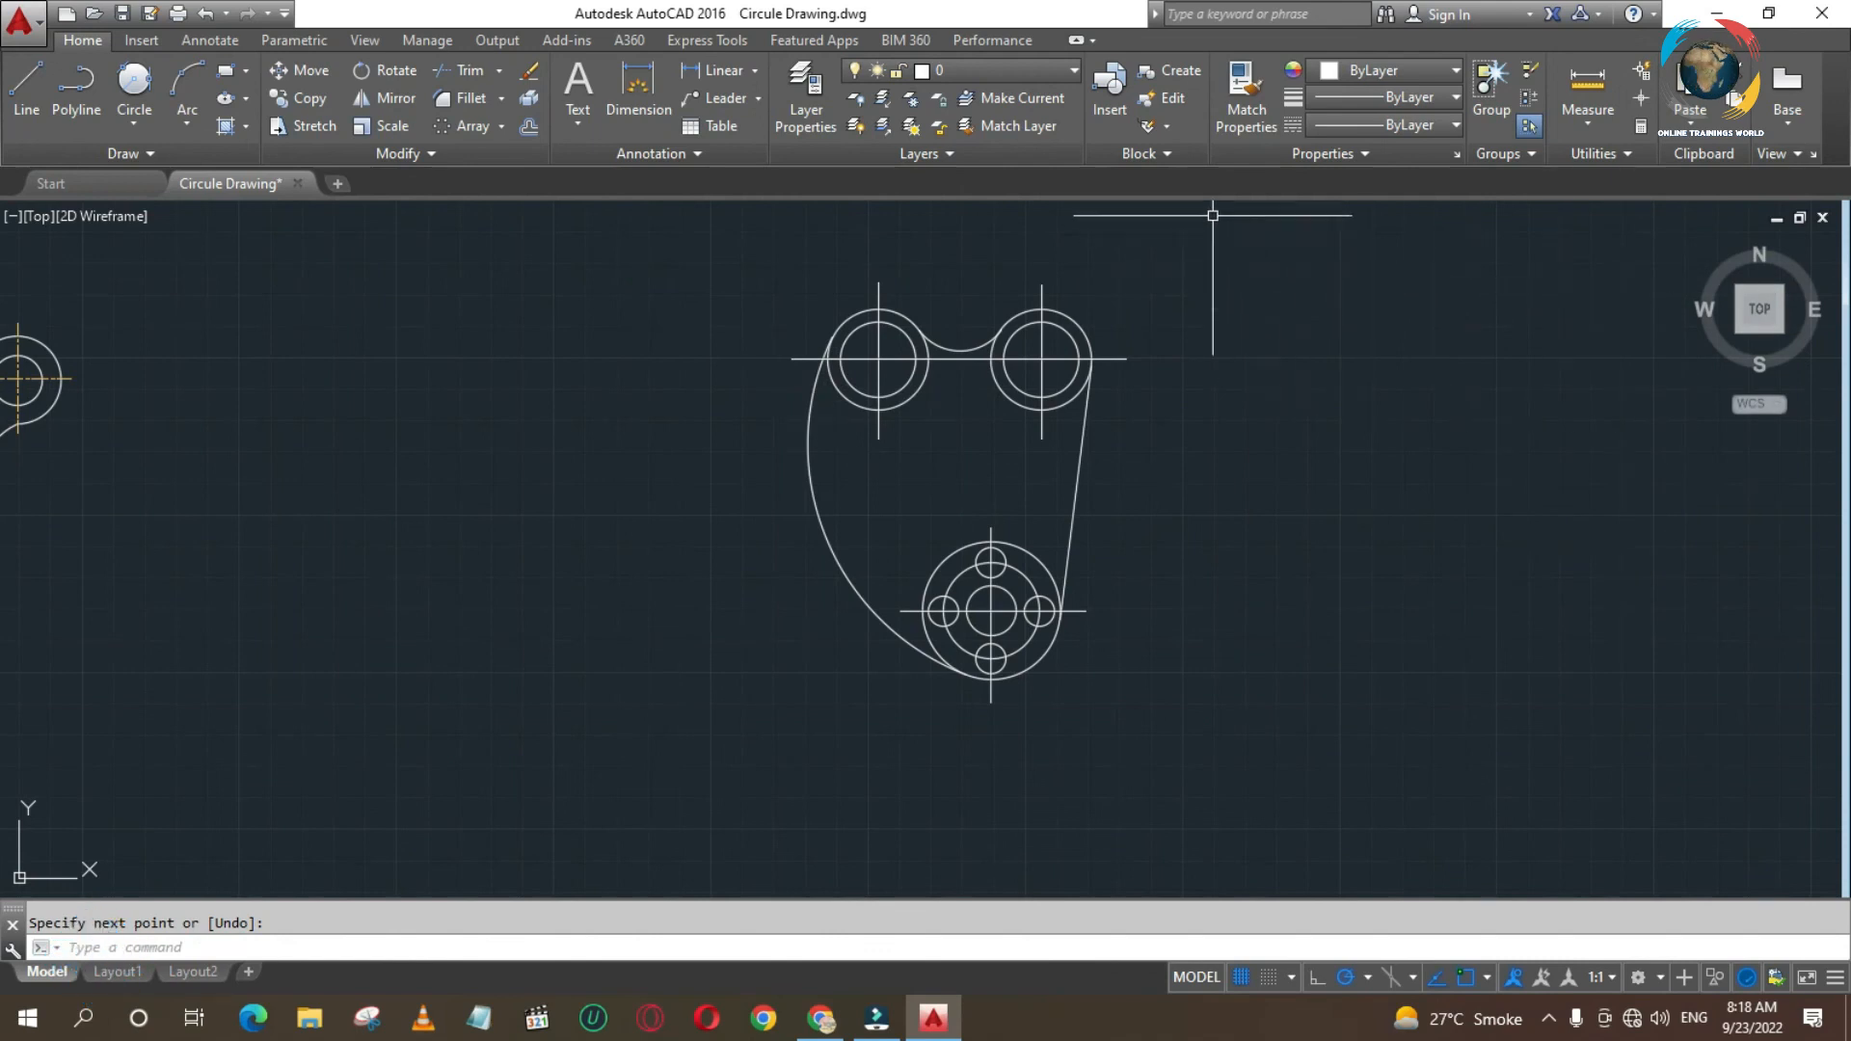
# - Match the properties of the reference drawing's orange centre line onto the horizontal and two vertical centre lines of the upper circles
pyautogui.click(1240, 114)
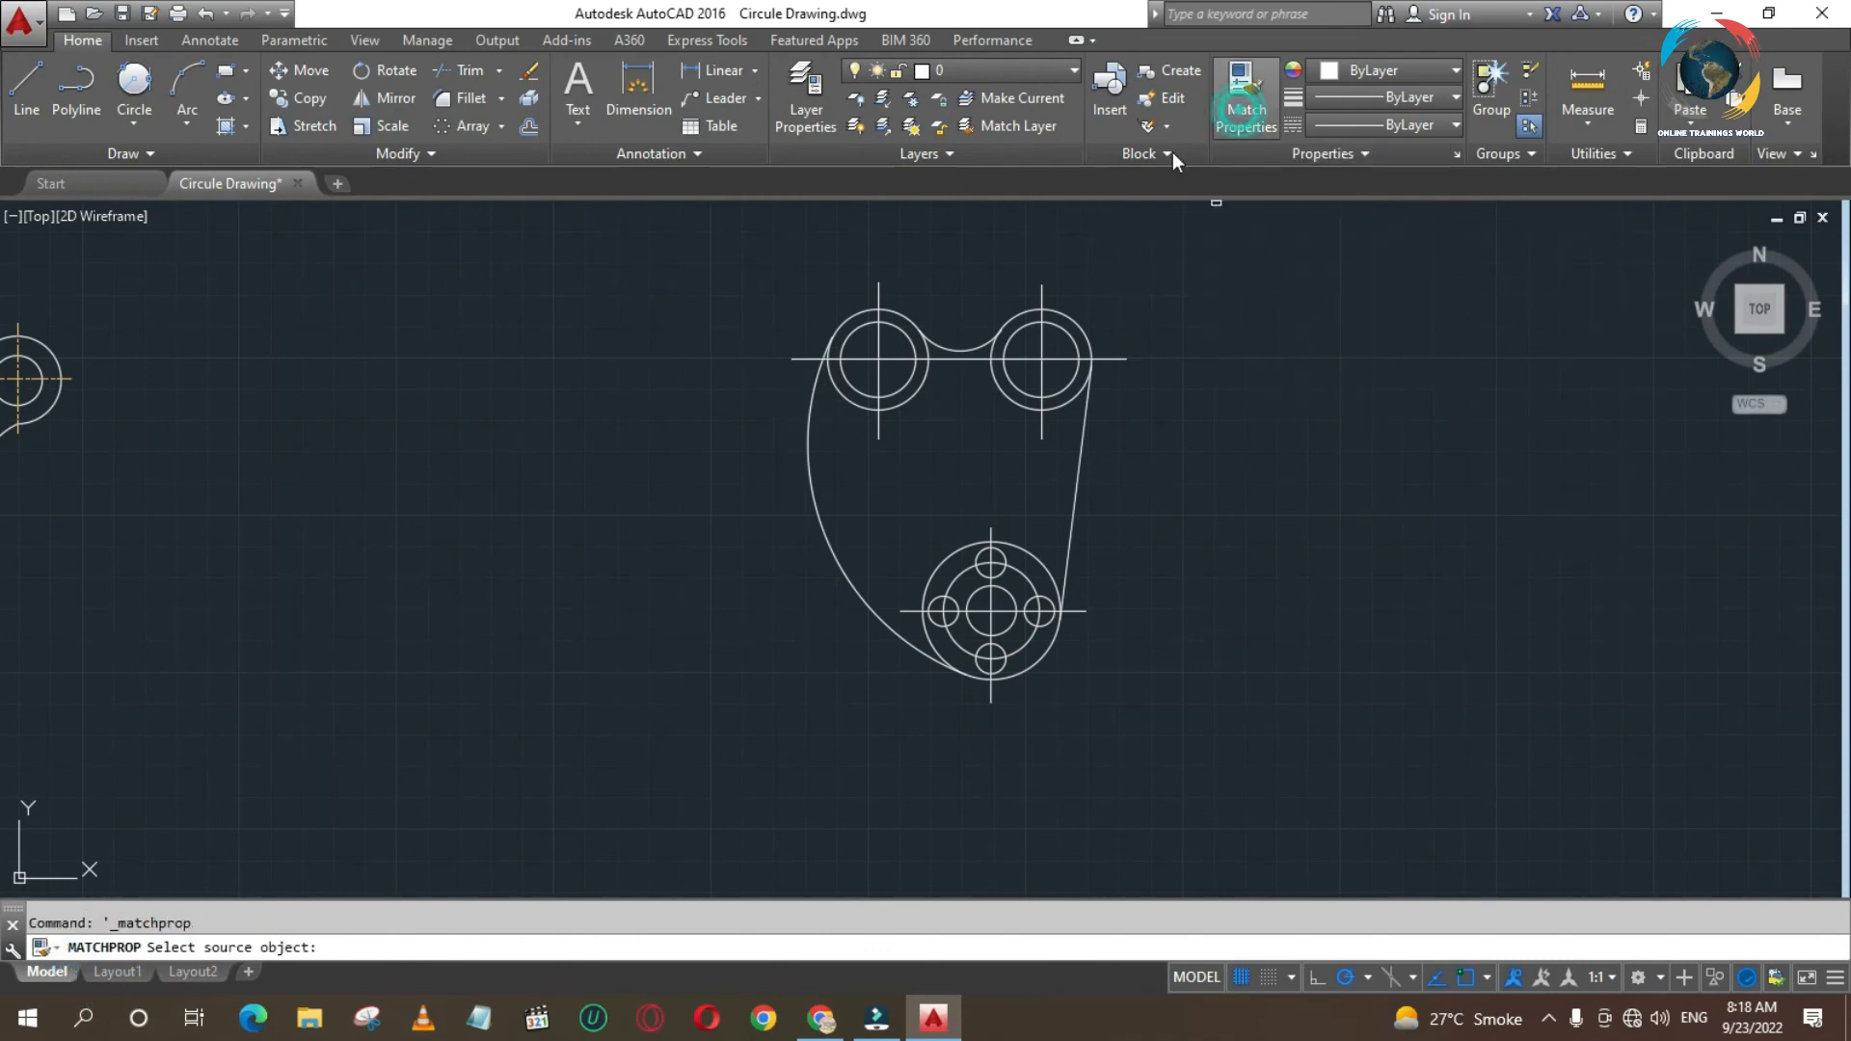
pyautogui.click(49, 378)
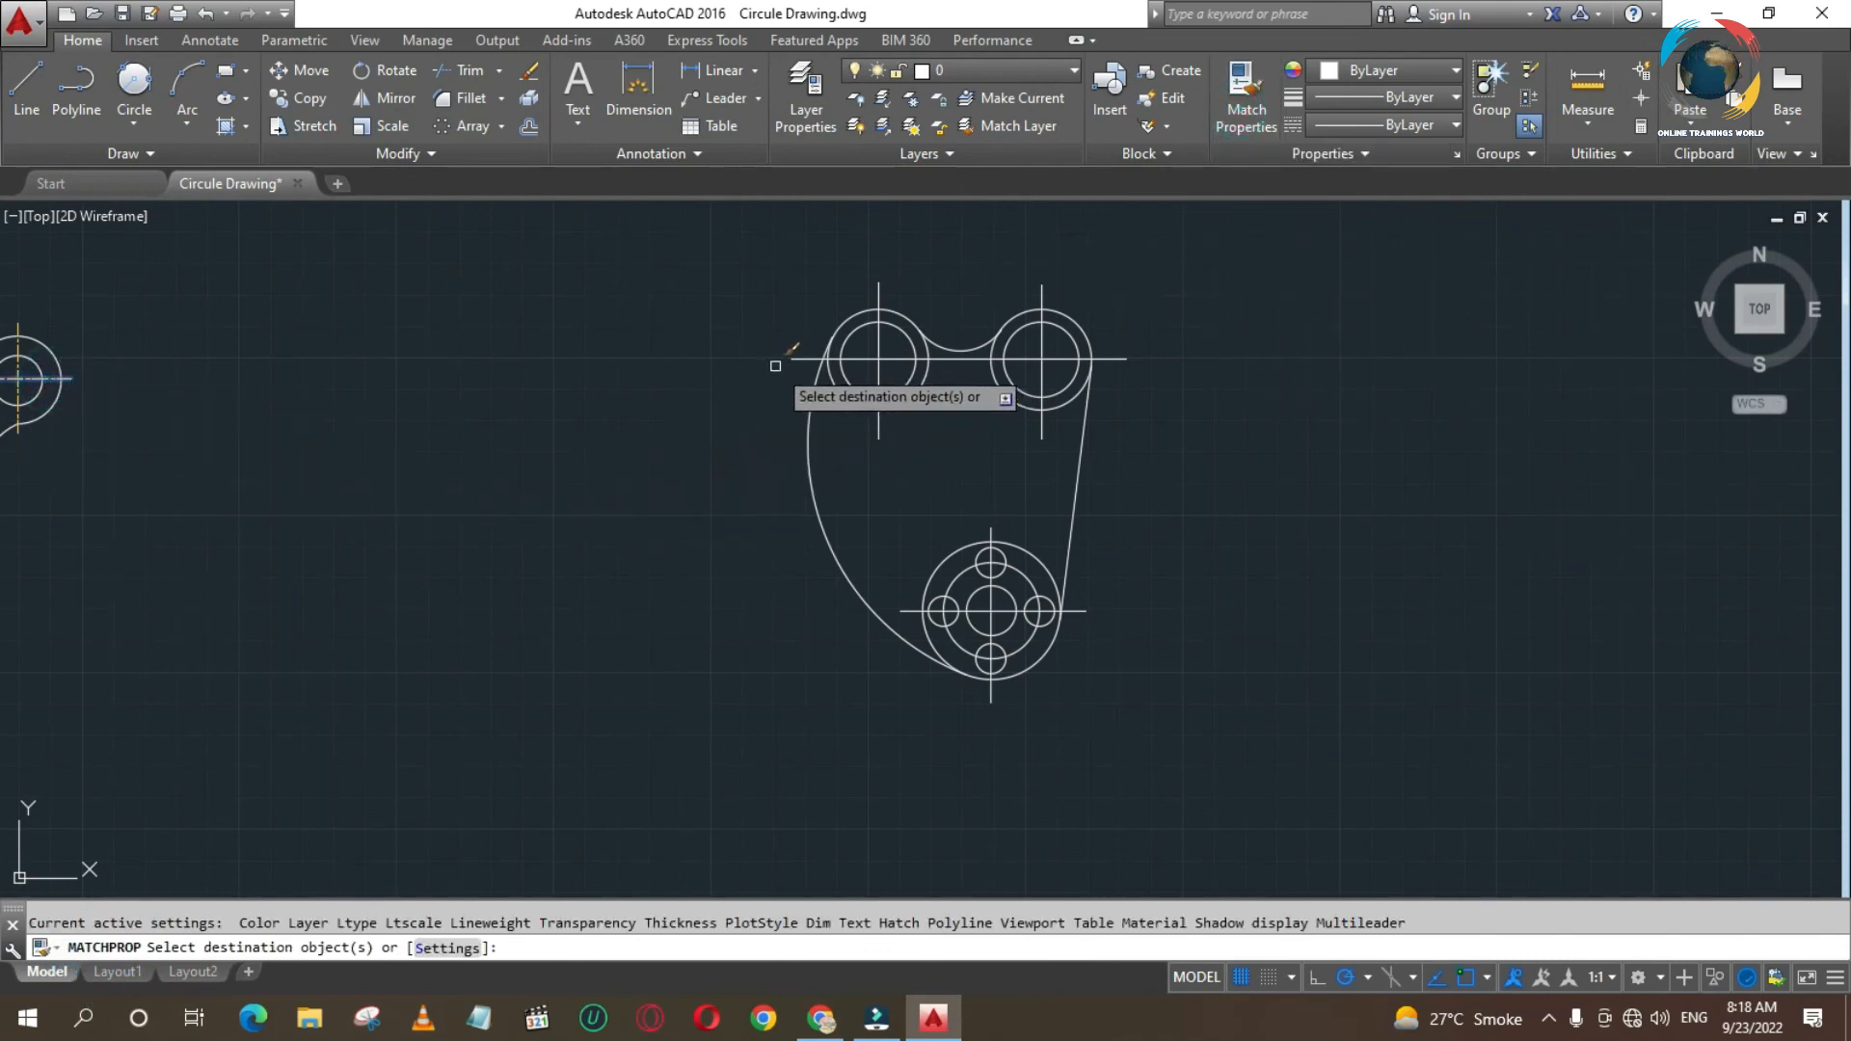
pyautogui.click(802, 355)
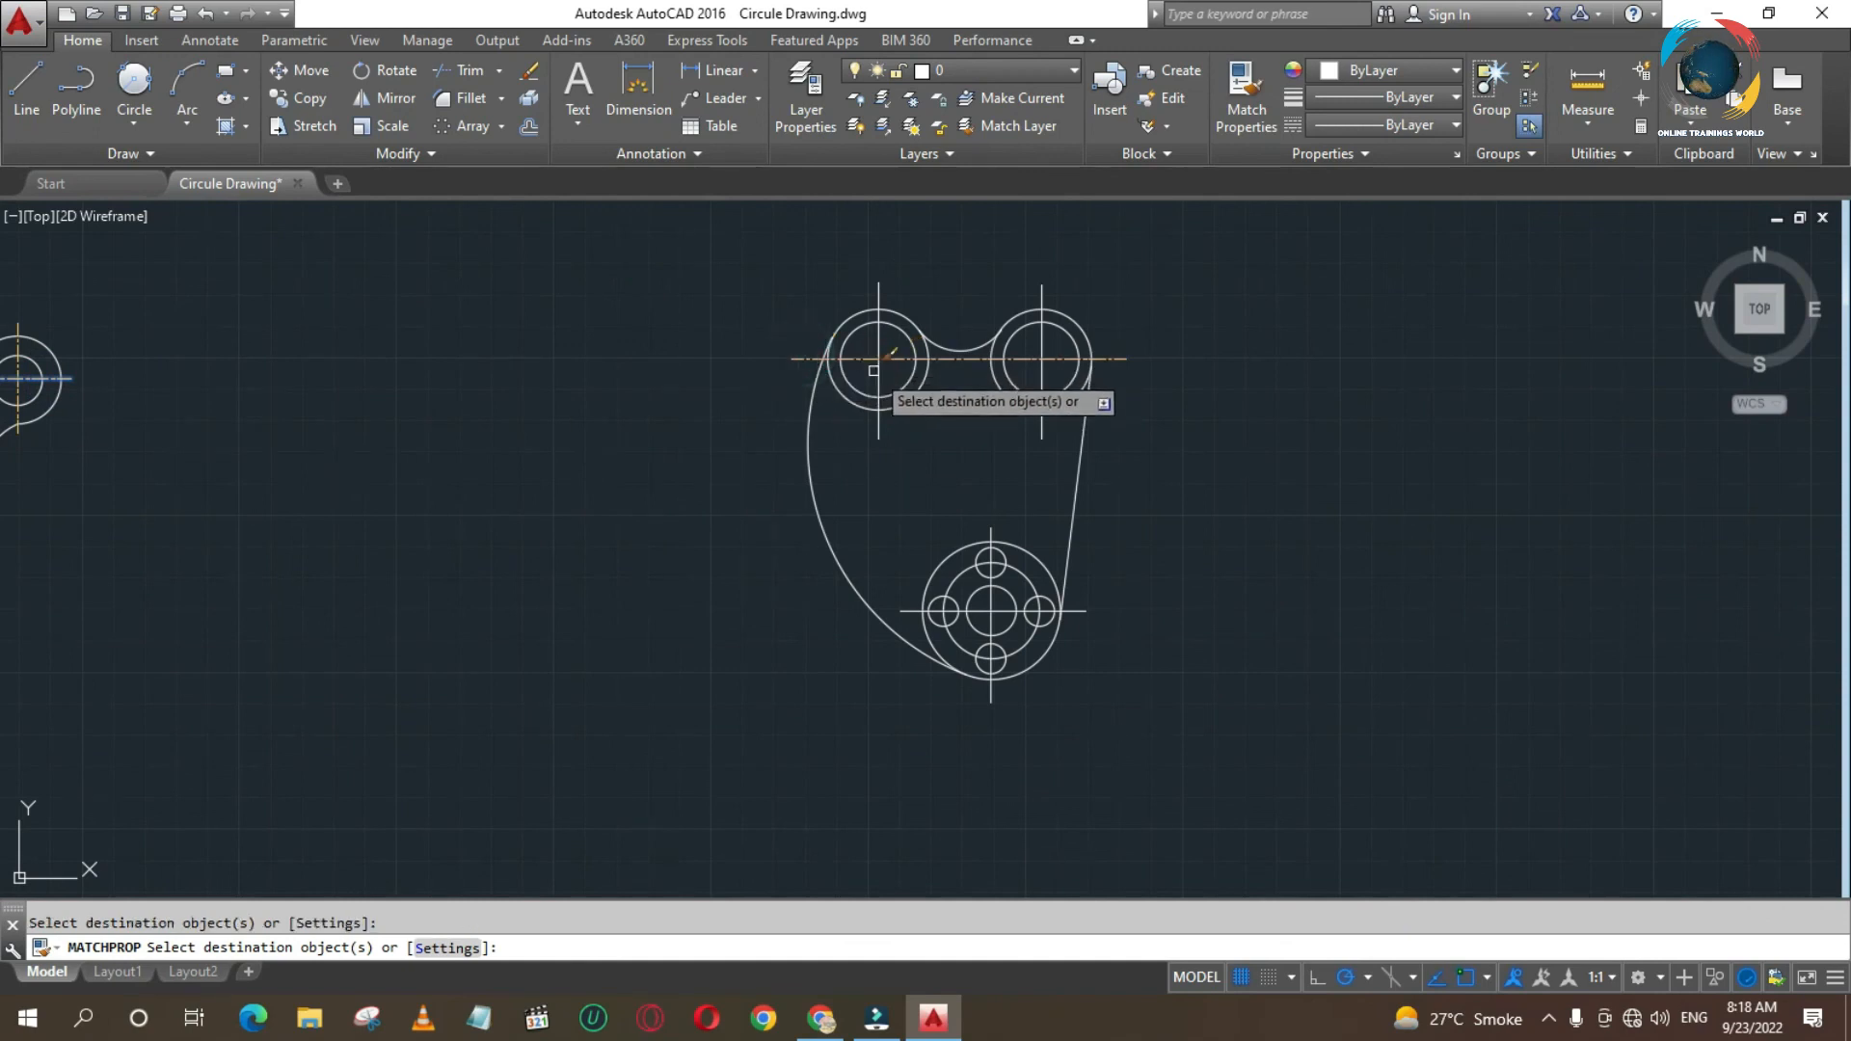
pyautogui.click(878, 381)
pyautogui.click(1049, 373)
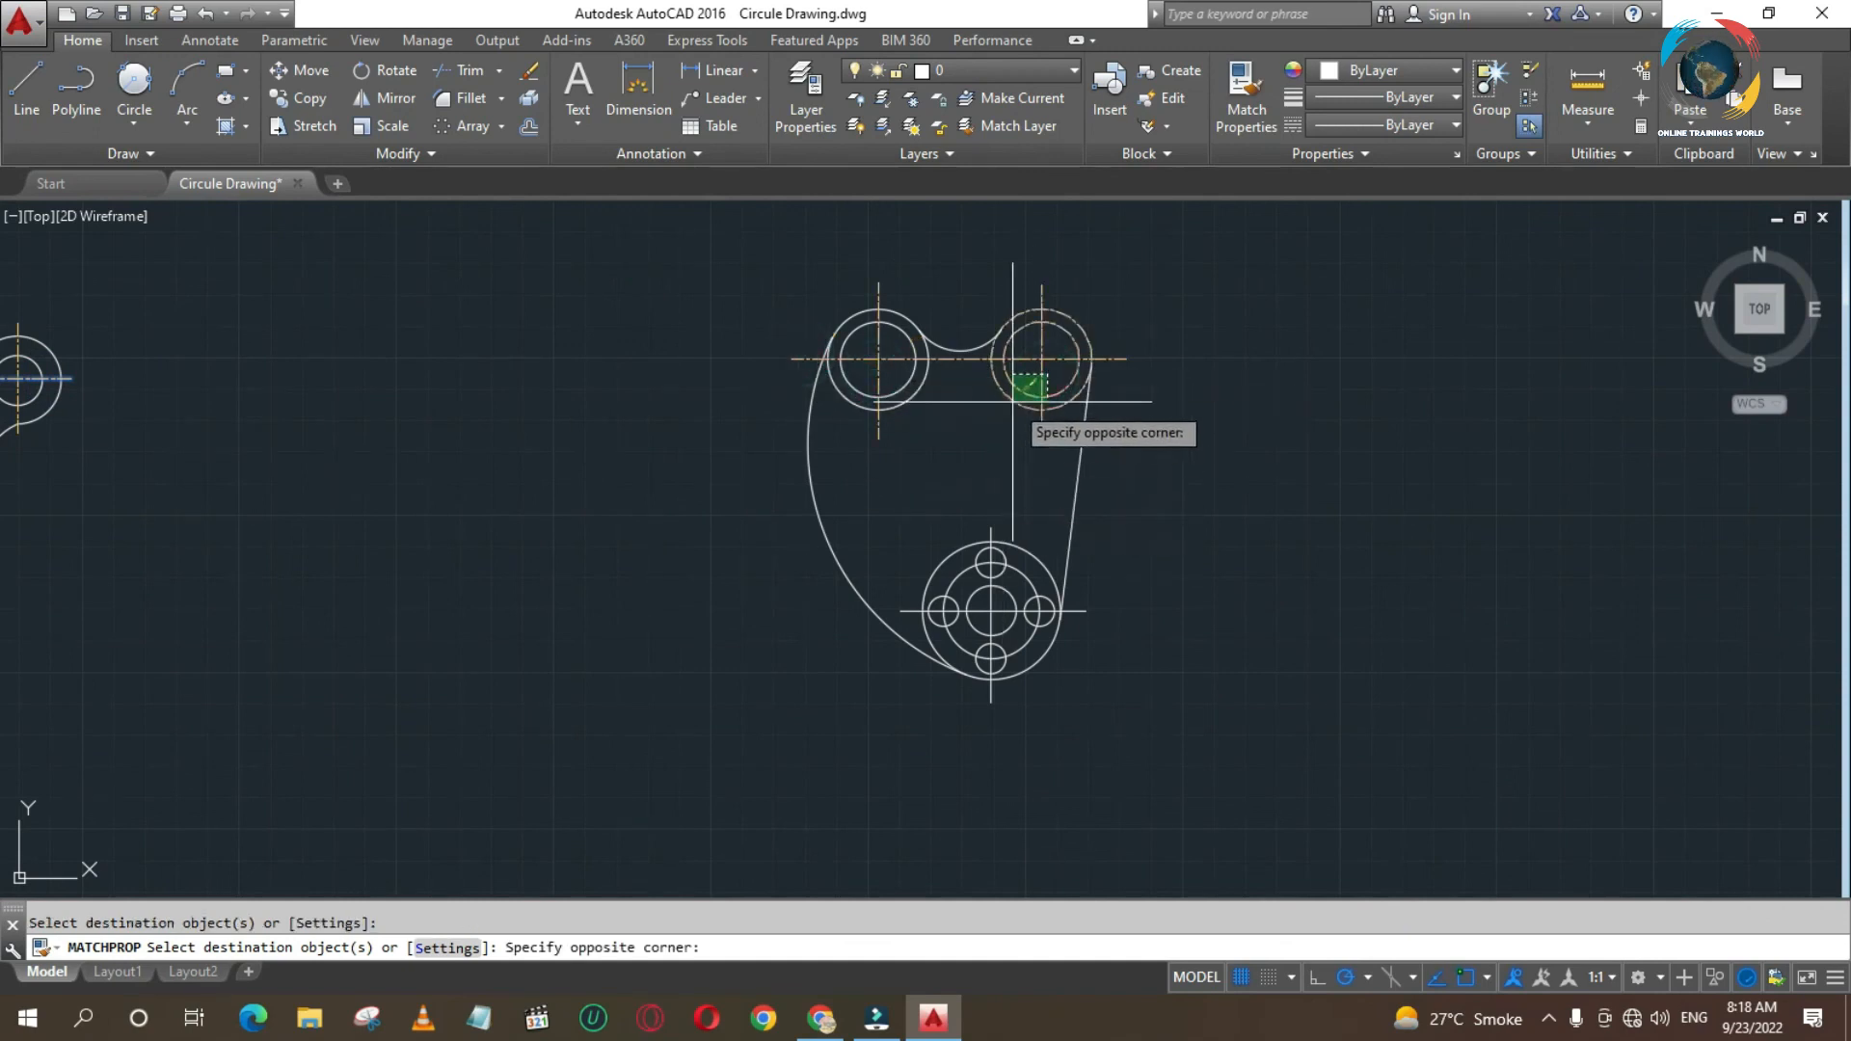
pyautogui.click(1023, 376)
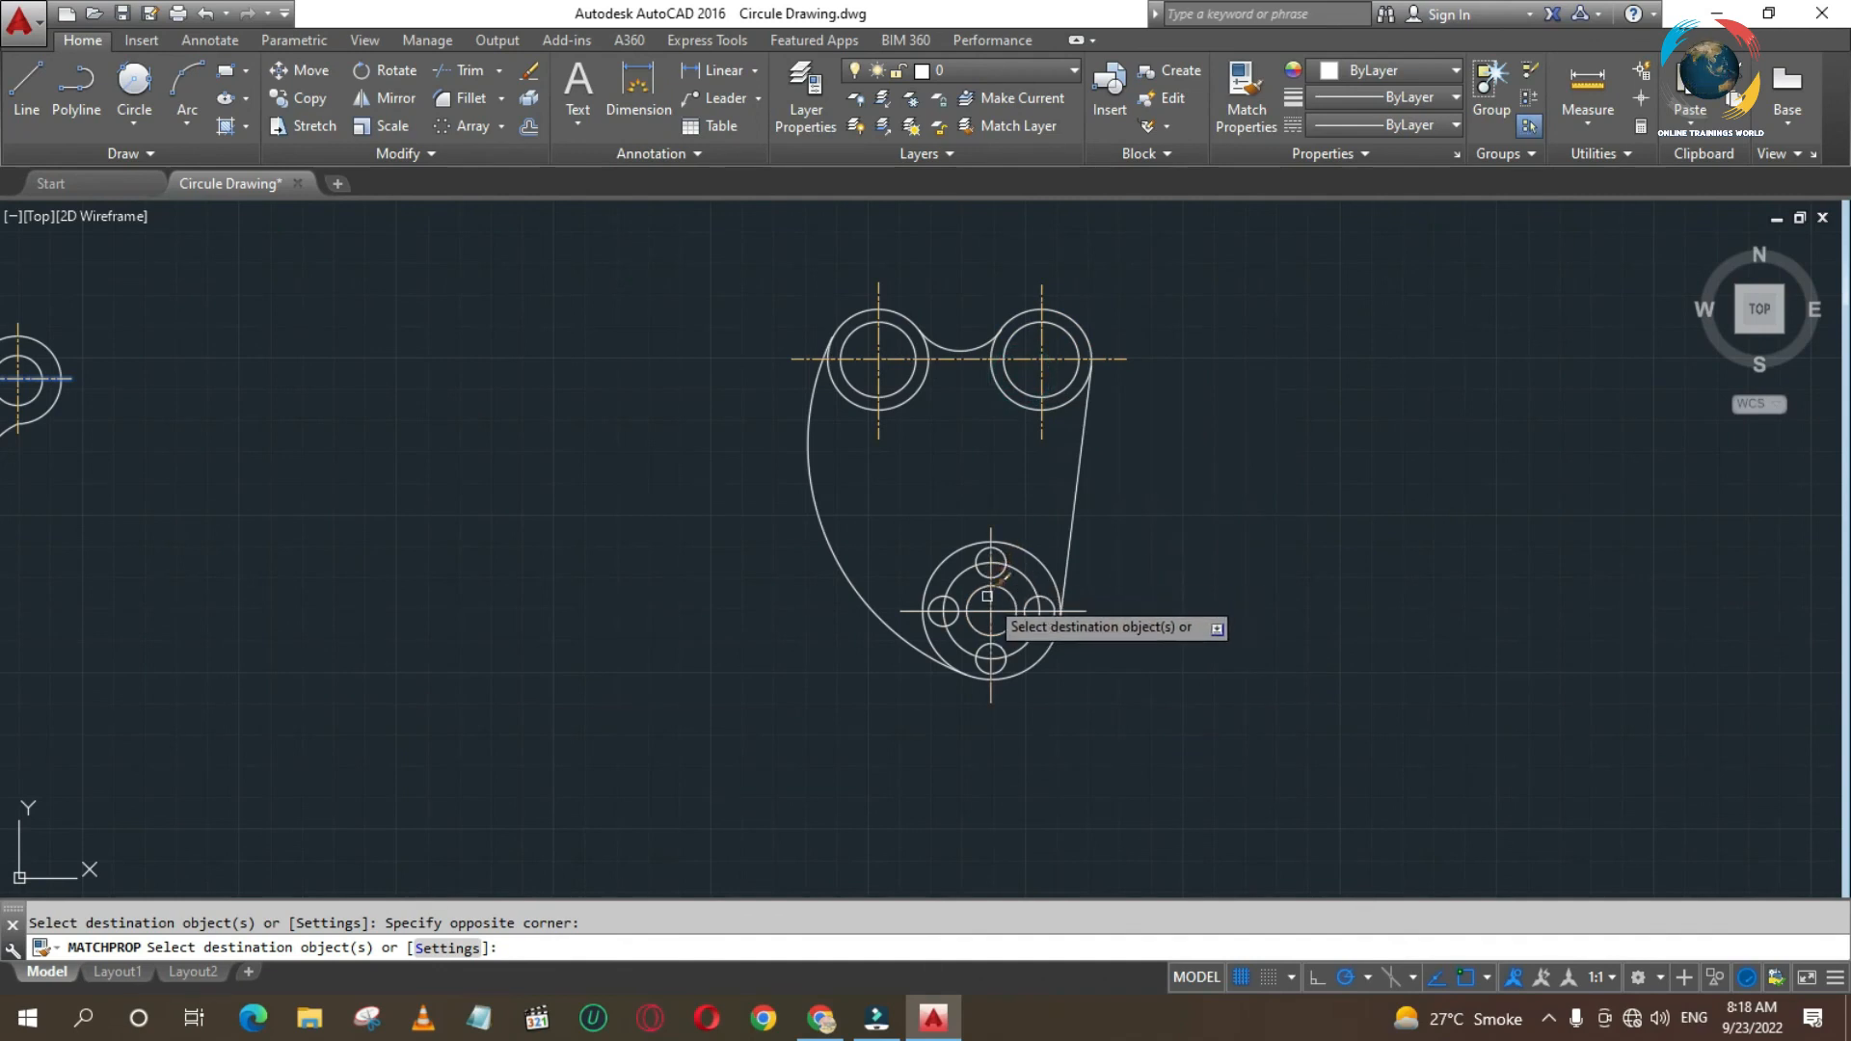